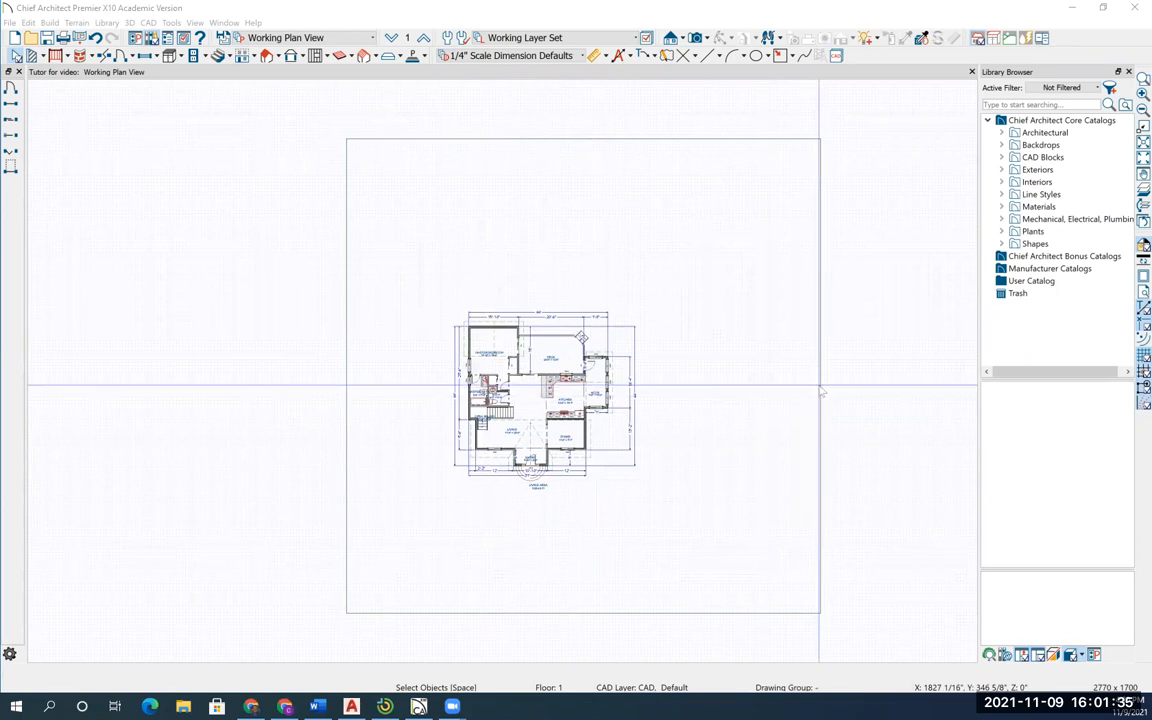
left_click(821, 389)
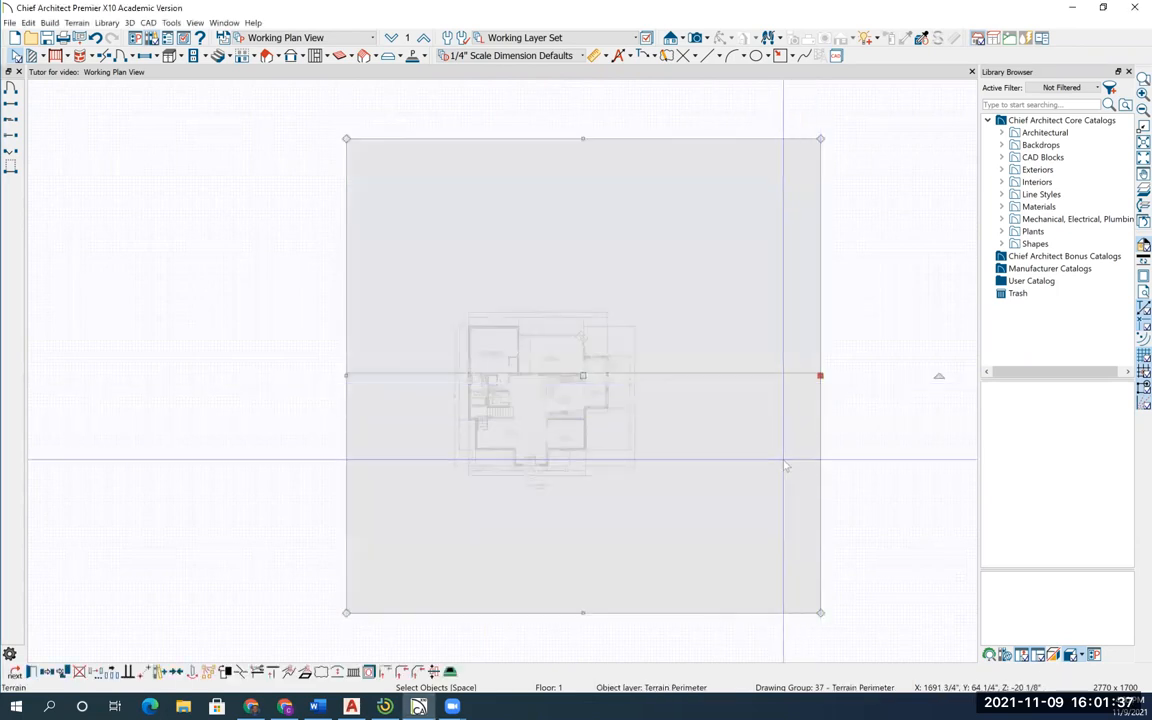
left_click(177, 299)
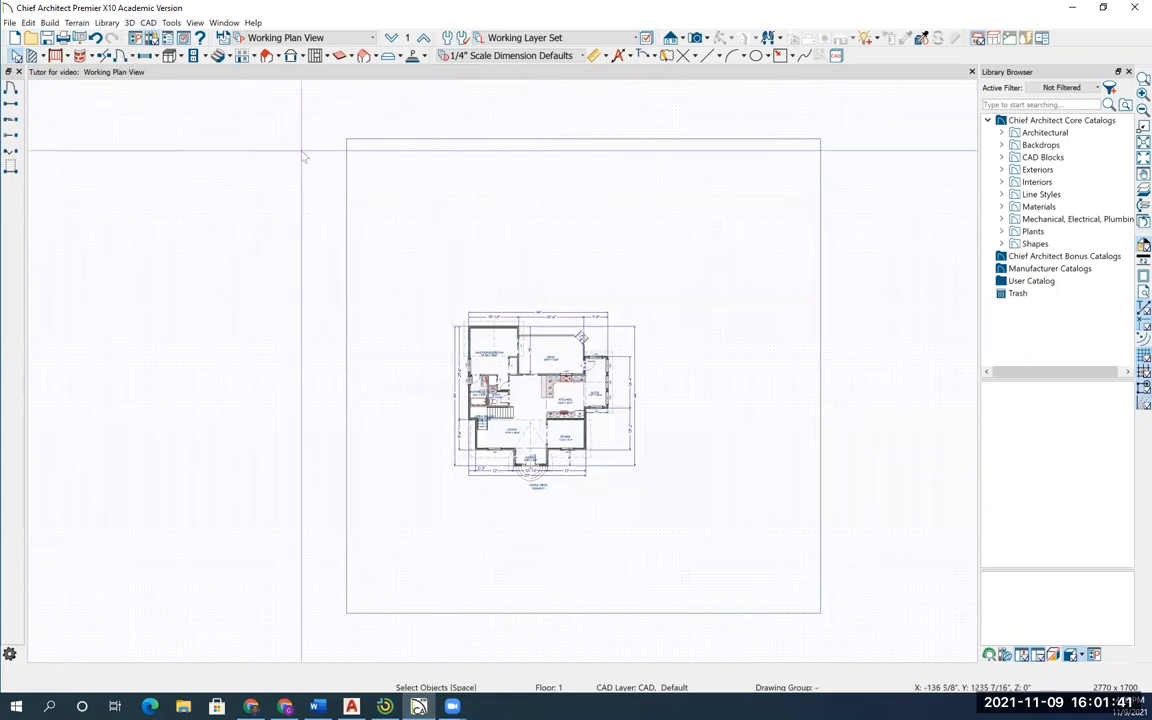
left_click(77, 23)
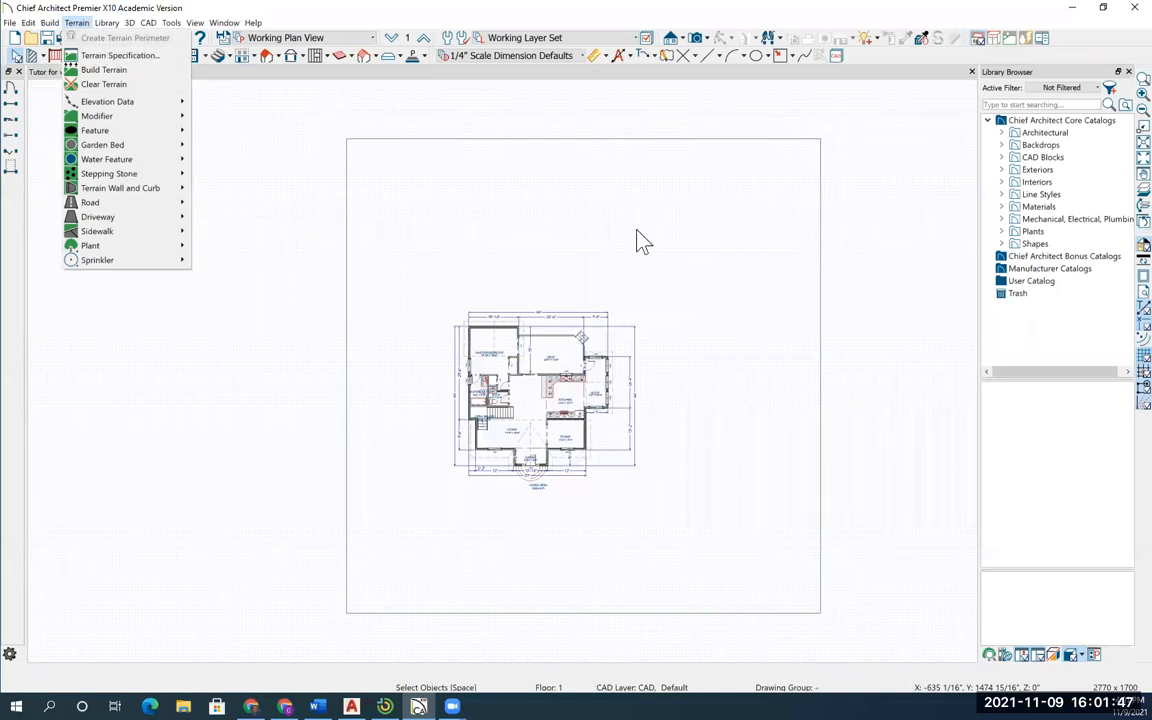
left_click(582, 243)
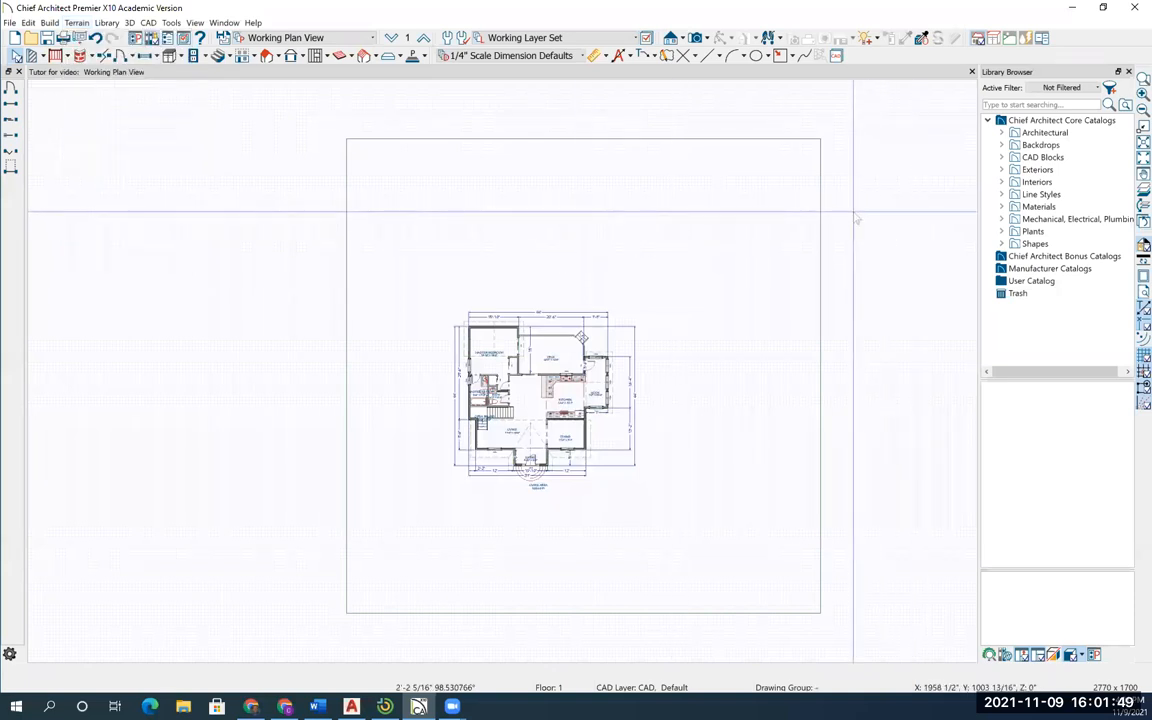
Step: Check the width and depth dimensions of the terrain perimeter around the house
left_click(821, 209)
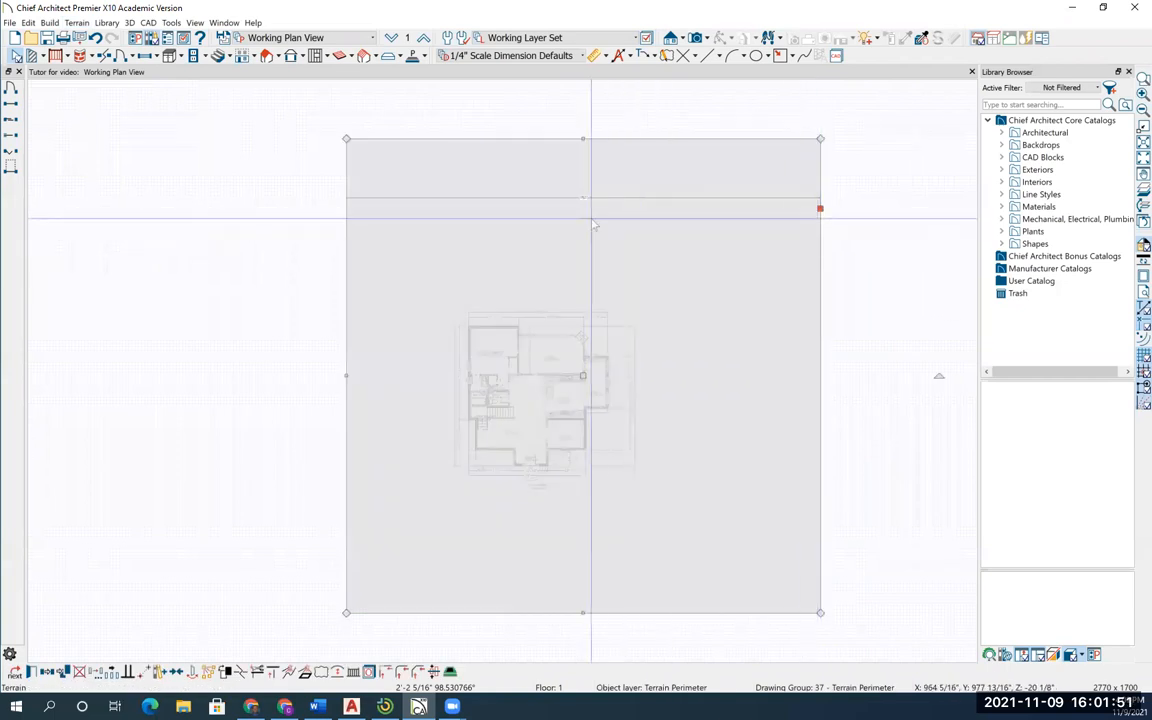
scroll(591, 217, "up", 8)
scroll(595, 200, "up", 6)
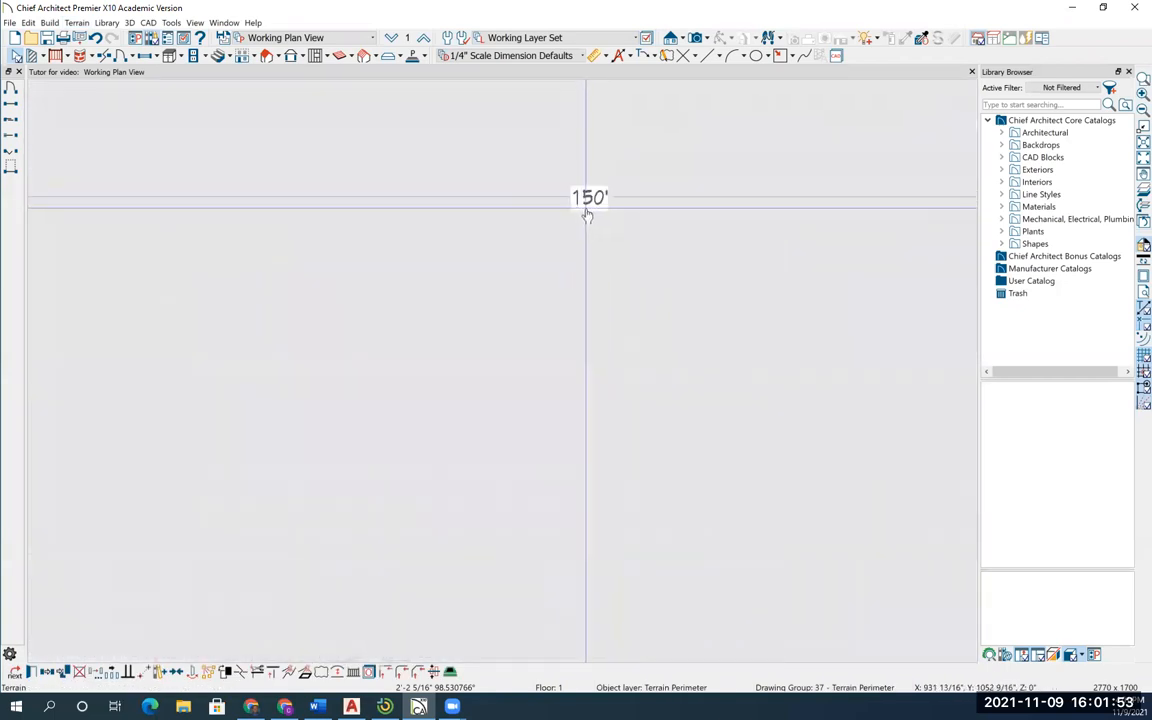
scroll(585, 190, "down", 6)
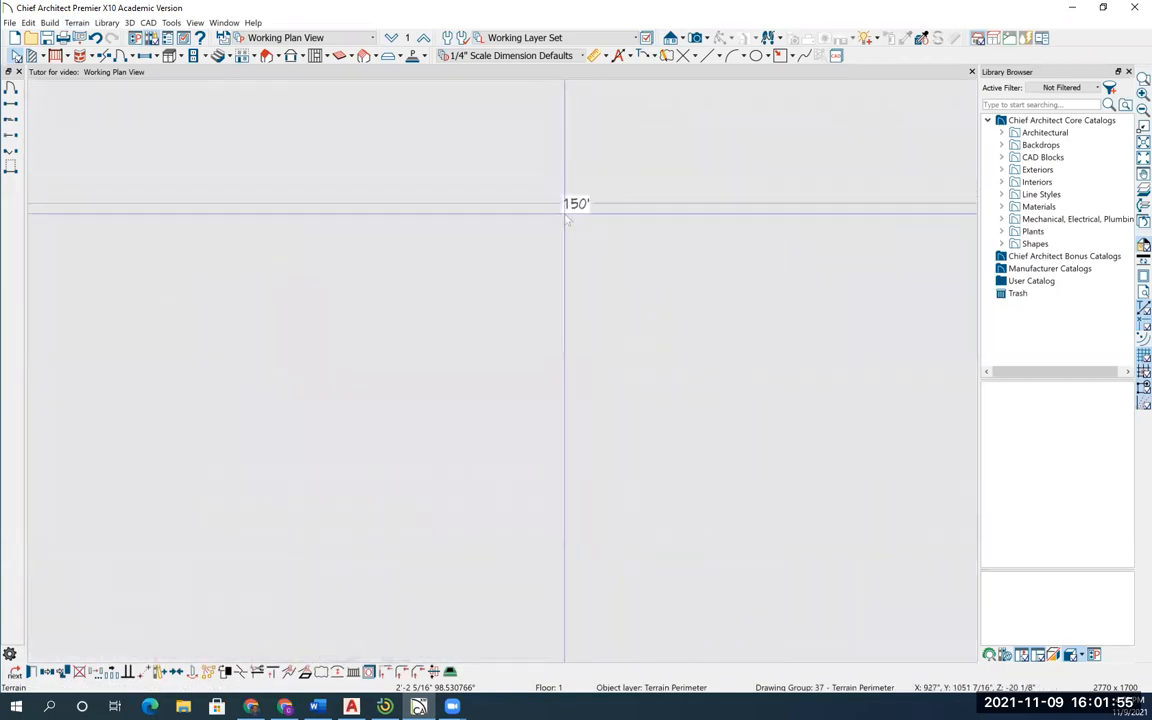
scroll(566, 221, "down", 4)
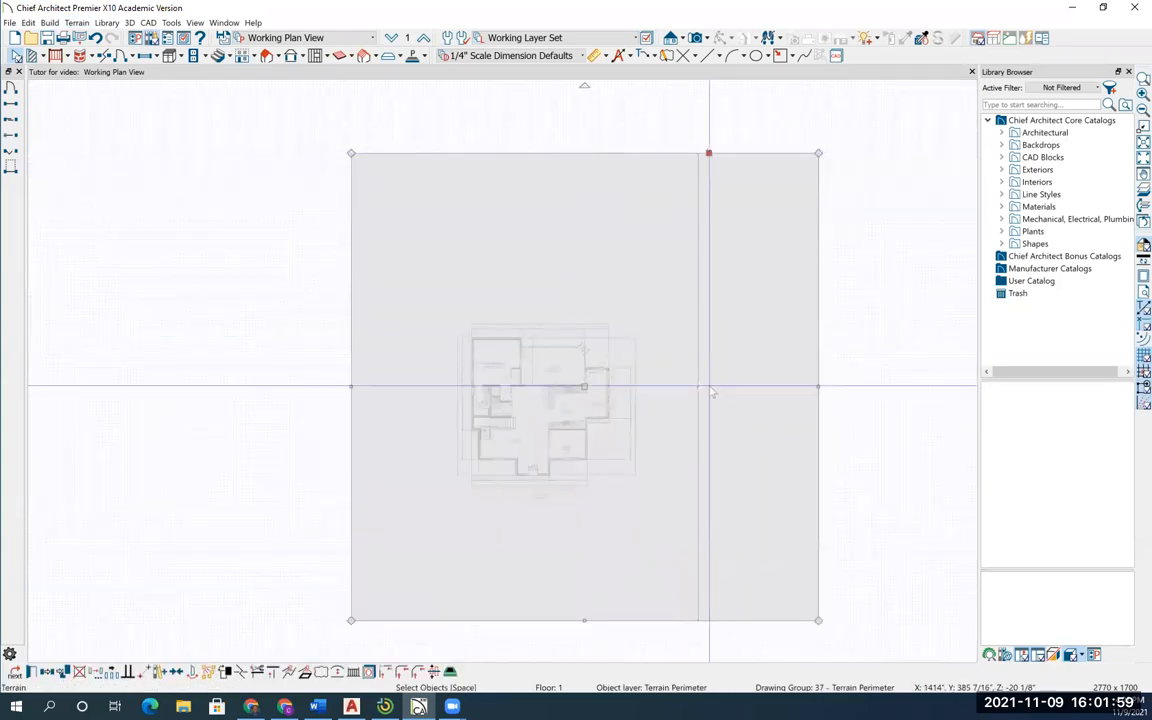
scroll(699, 393, "up", 2)
scroll(699, 393, "up", 5)
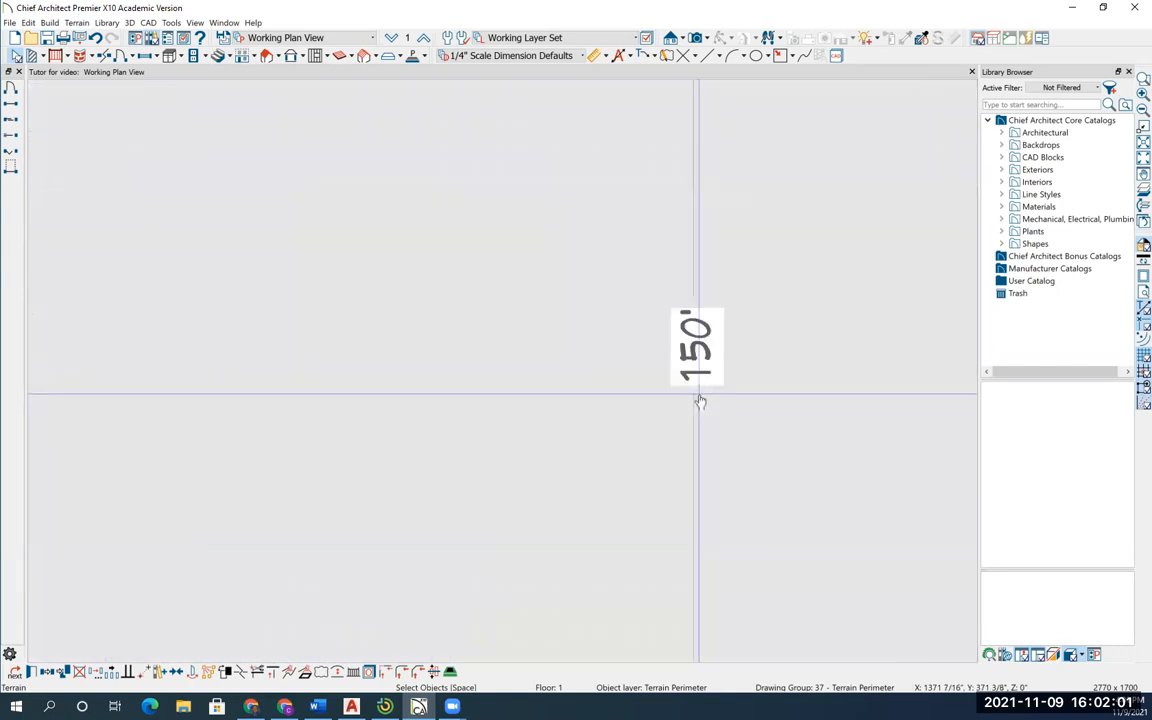
scroll(720, 318, "down", 3)
scroll(720, 318, "down", 5)
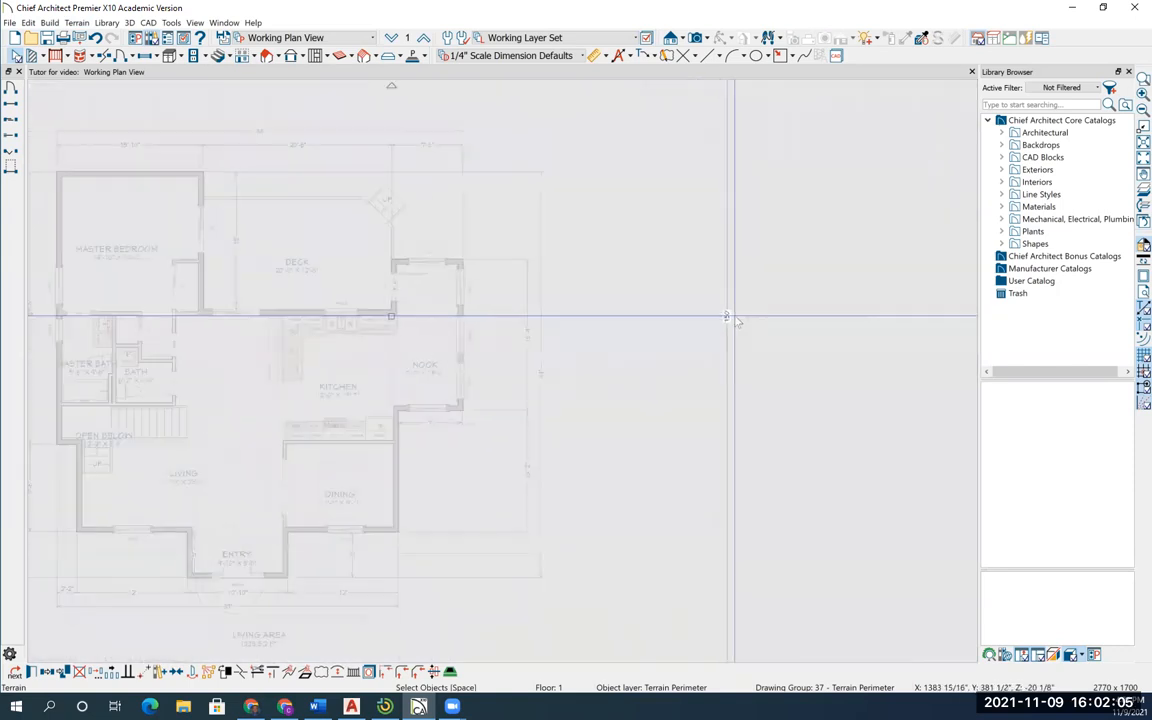
scroll(740, 322, "down", 2)
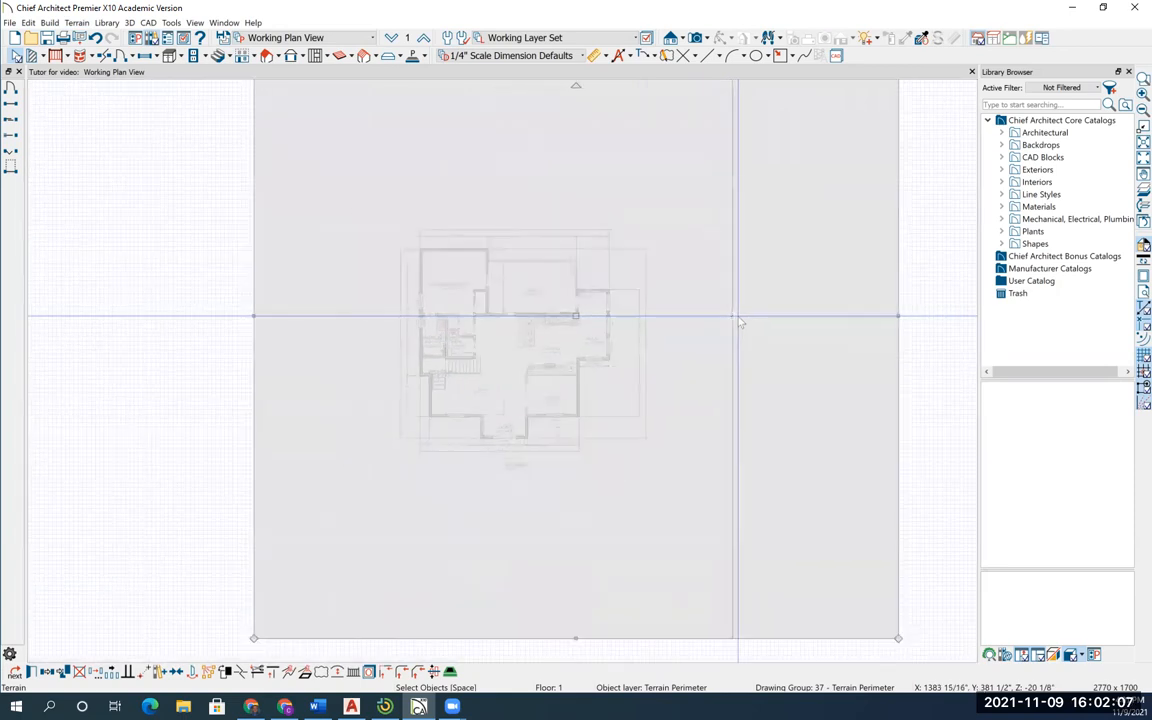
scroll(740, 322, "down", 1)
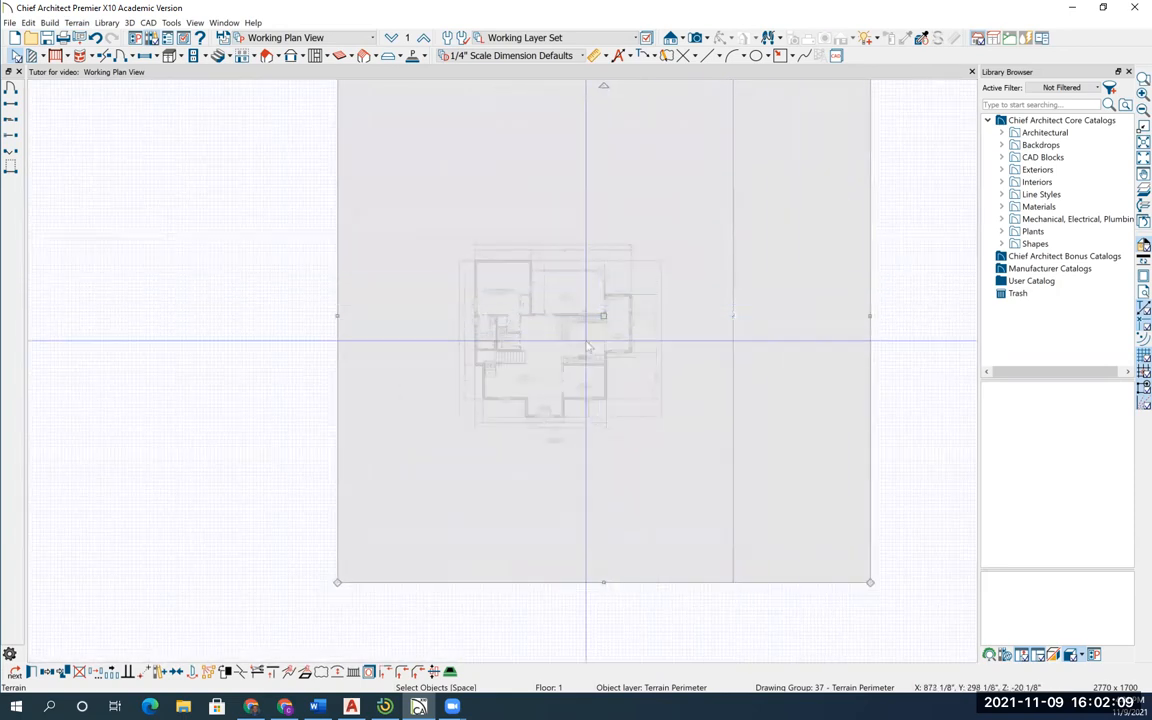
Step: Move the terrain perimeter so that the house sits near its center
scroll(586, 335, "up", 3)
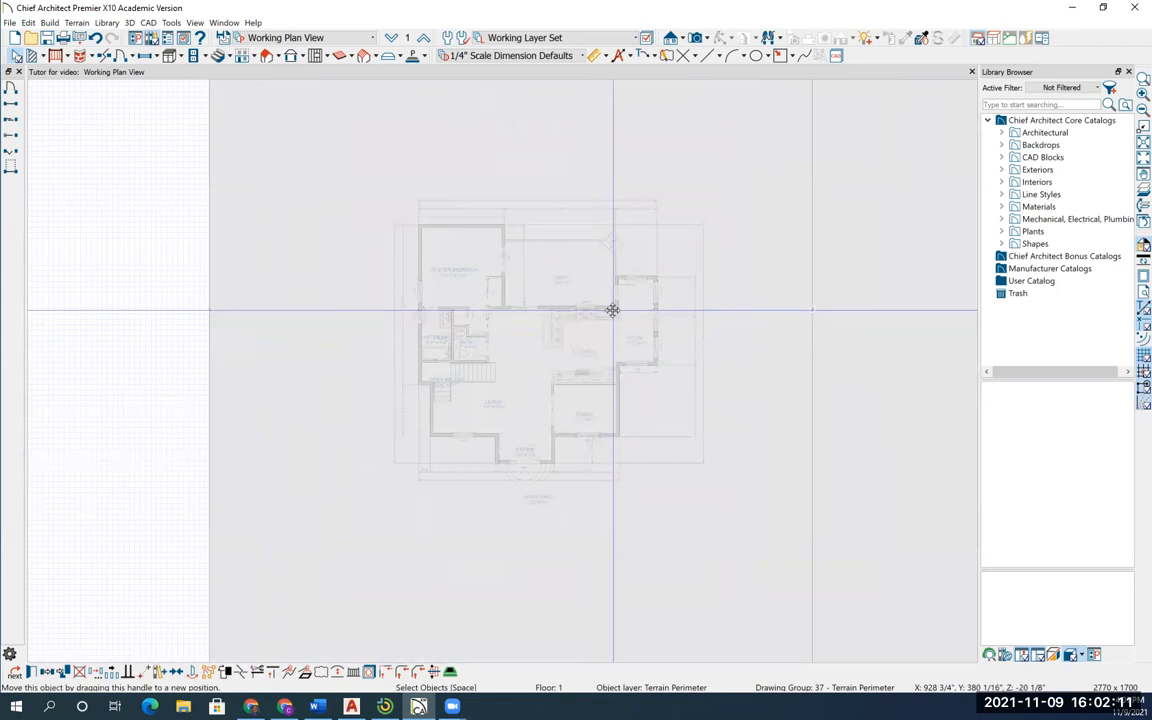
left_click_drag(560, 333, 523, 357)
scroll(548, 386, "down", 3)
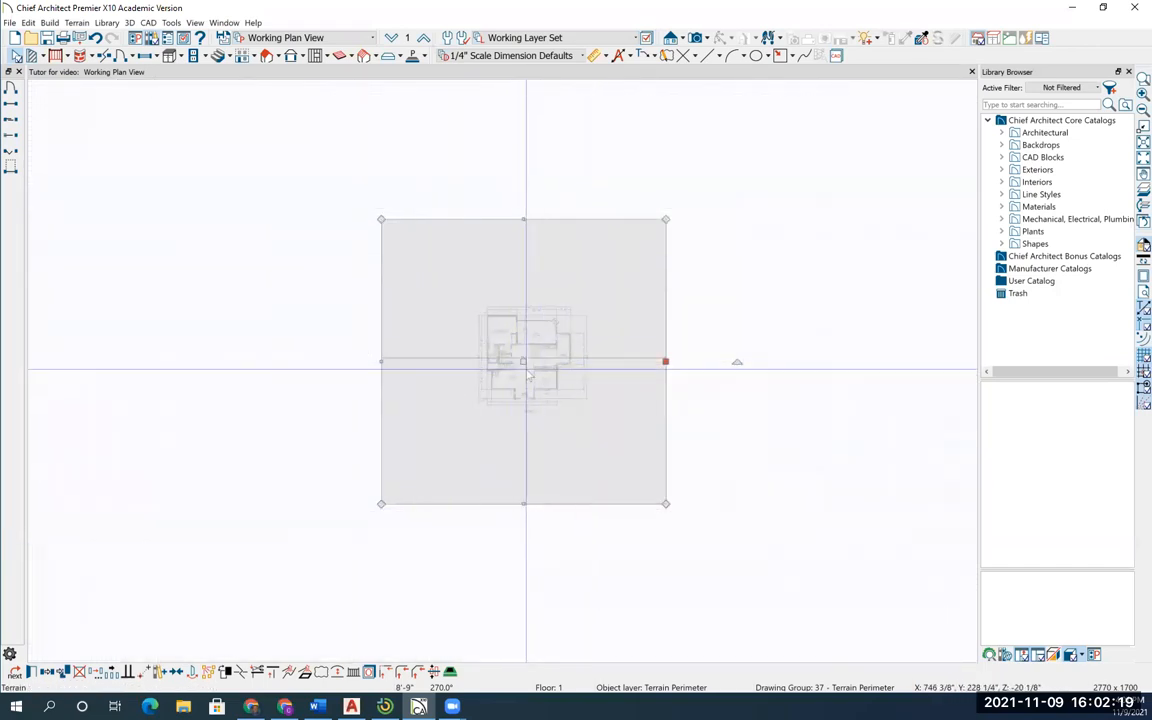
left_click(737, 296)
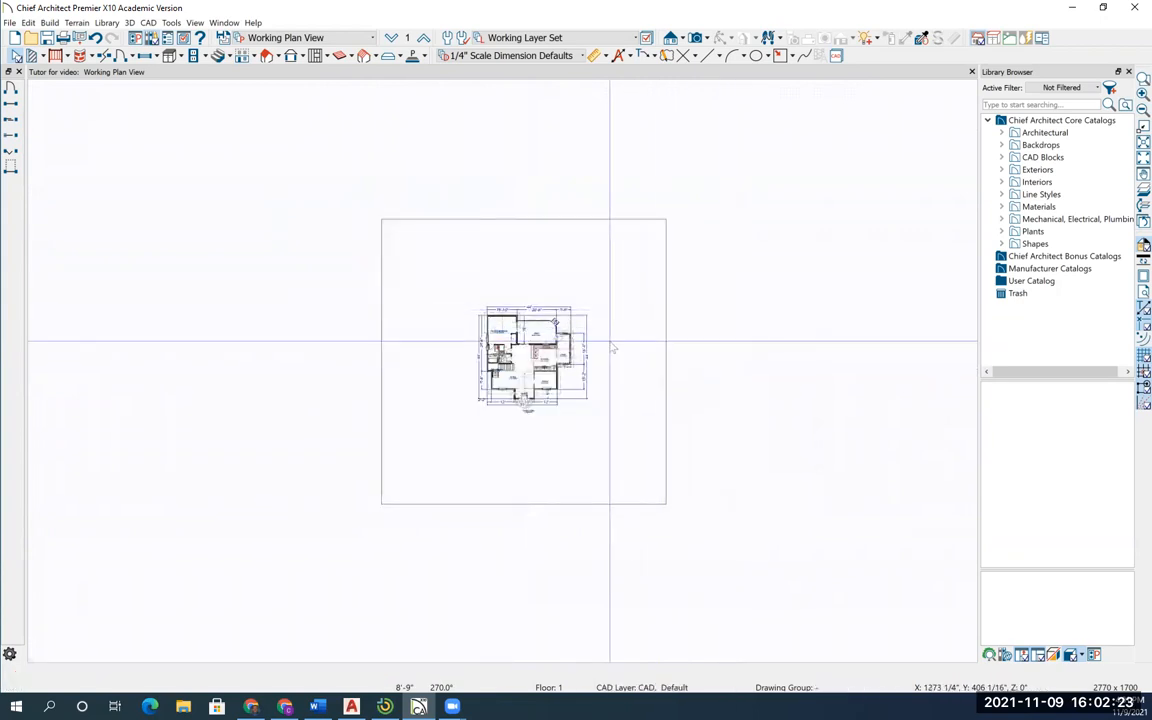
Step: Turn off the display of the "Dimensions, Automatic" layer in the Working Layer Set
scroll(560, 339, "up", 3)
scroll(590, 339, "up", 5)
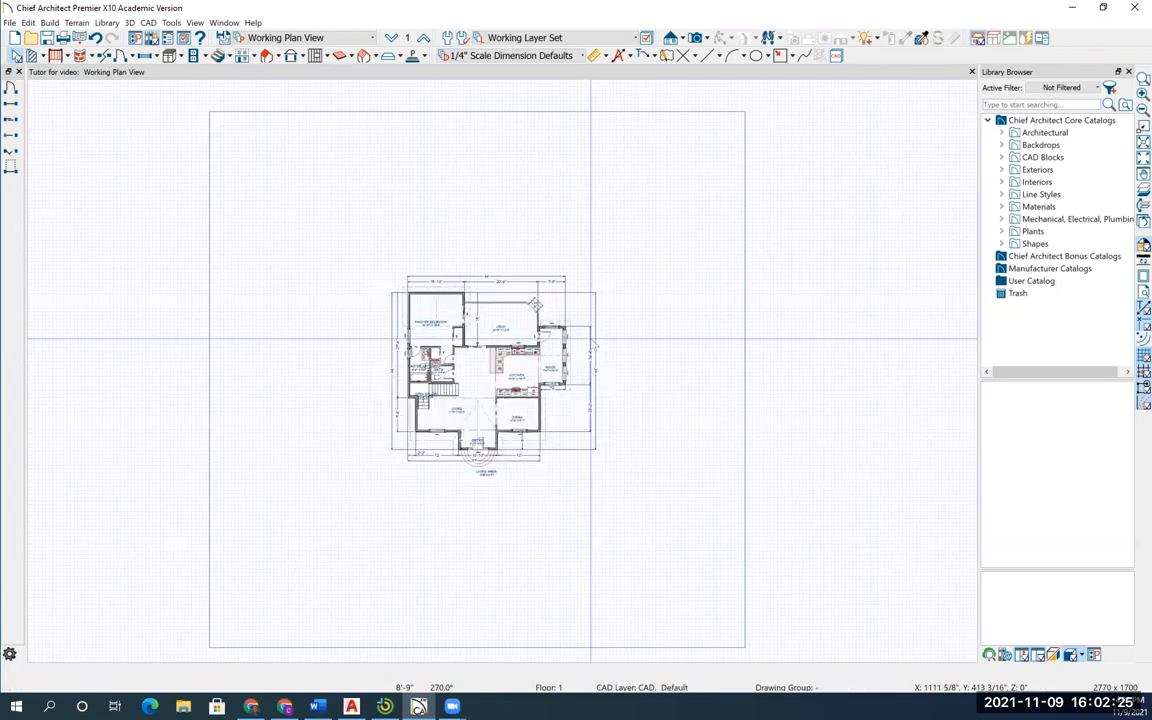
middle_click_drag(379, 425, 485, 285)
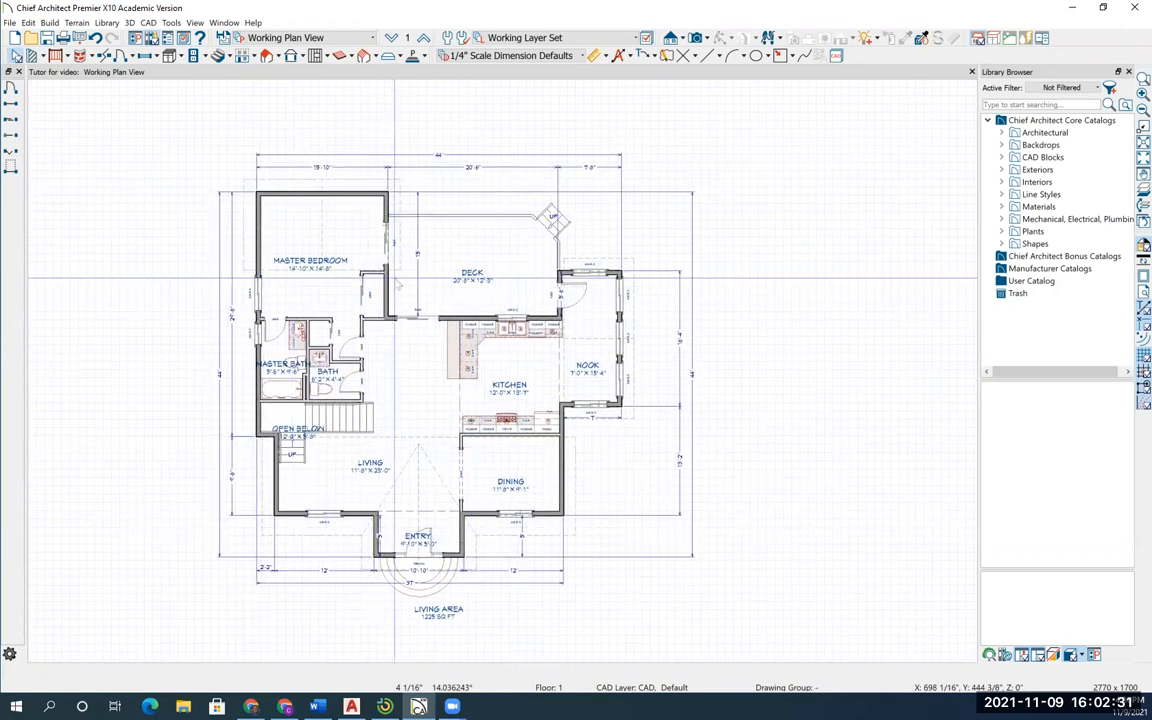
left_click(195, 23)
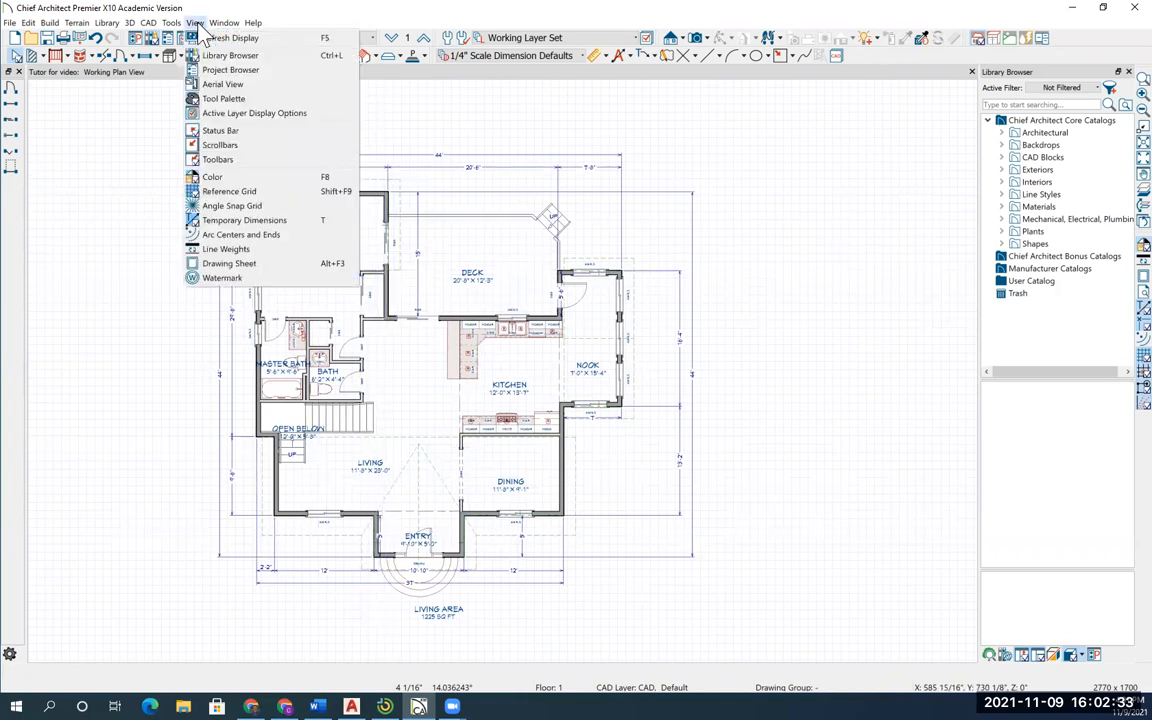
mouse_move(174, 28)
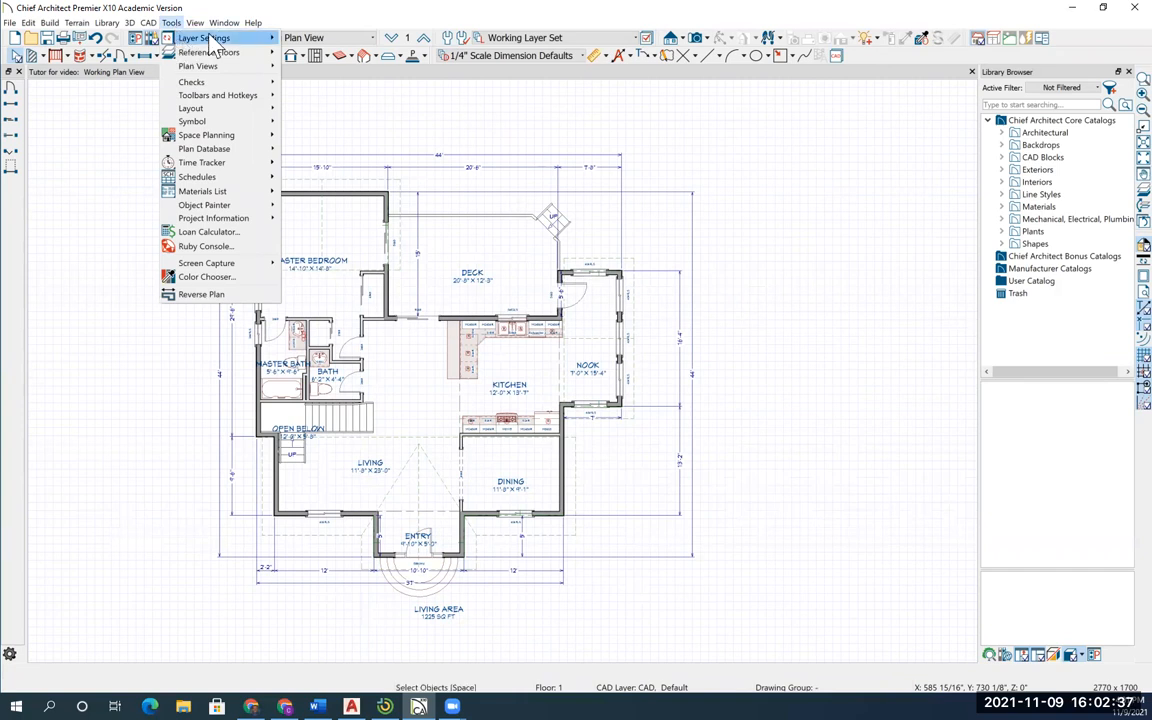
mouse_move(196, 50)
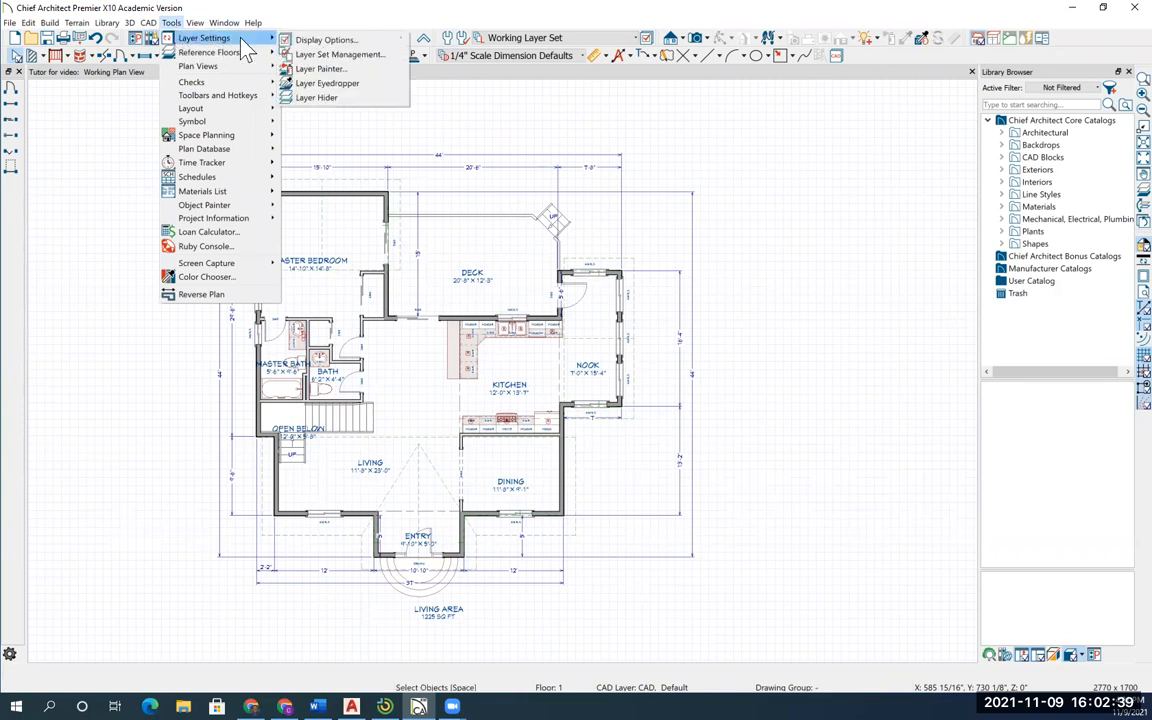
left_click(330, 40)
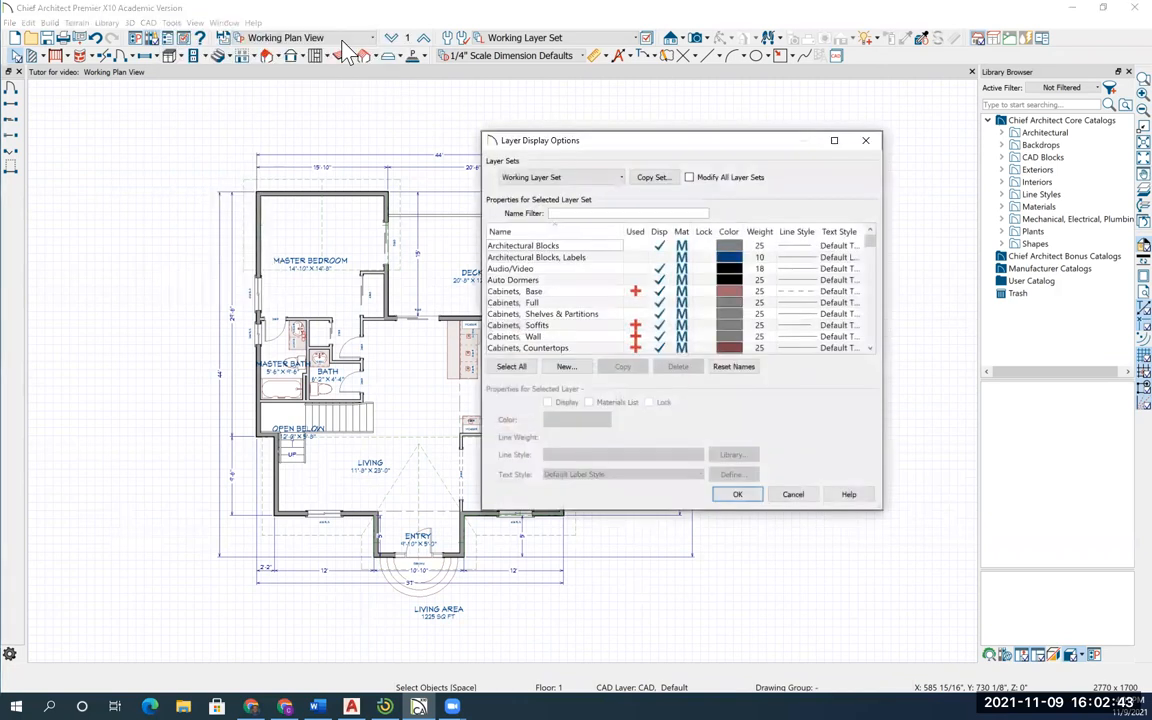
scroll(575, 285, "down", 12)
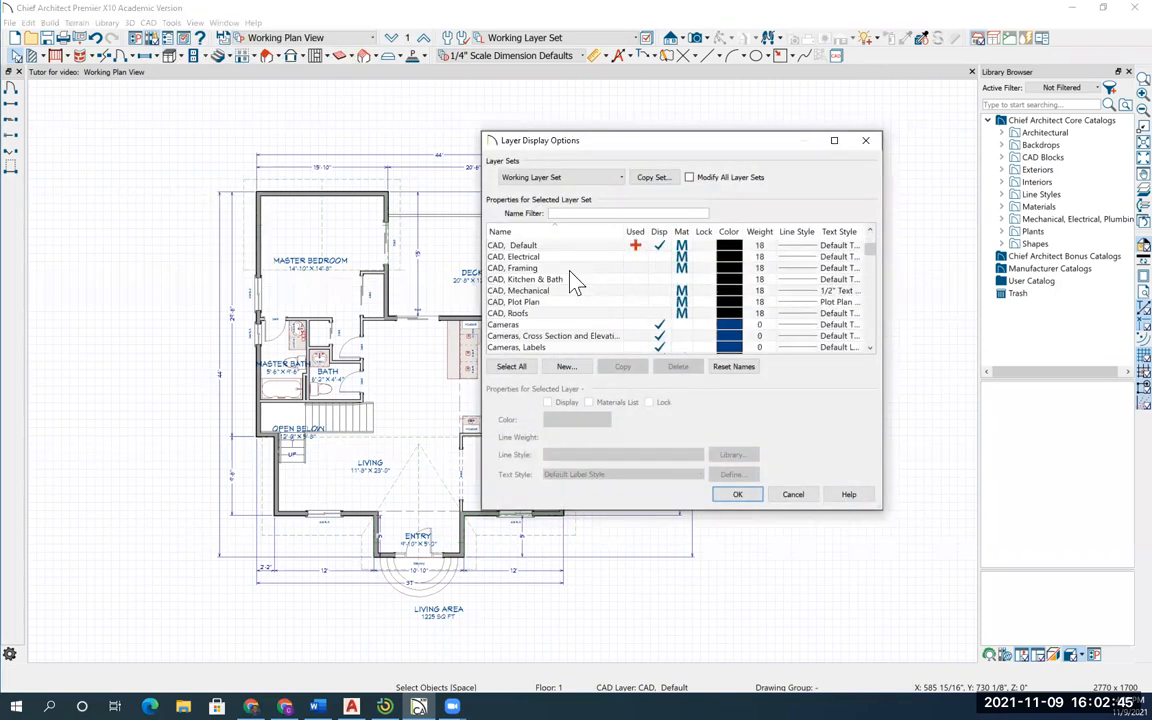
scroll(576, 282, "down", 2)
scroll(576, 282, "up", 2)
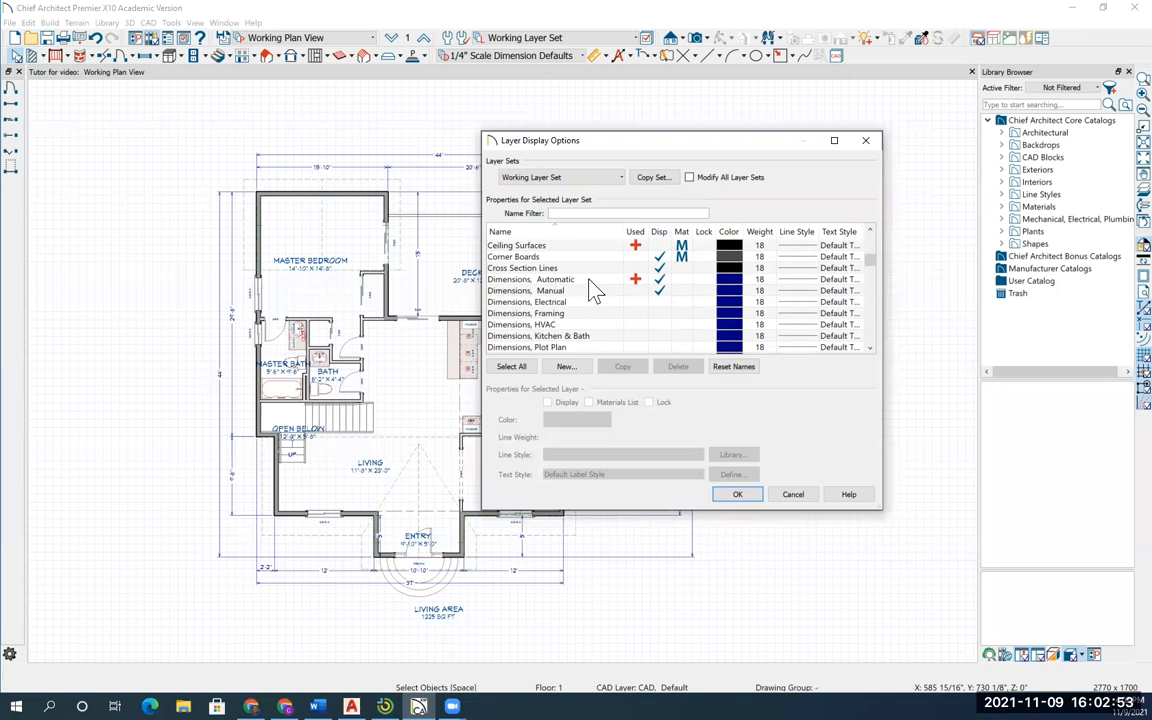
left_click(661, 283)
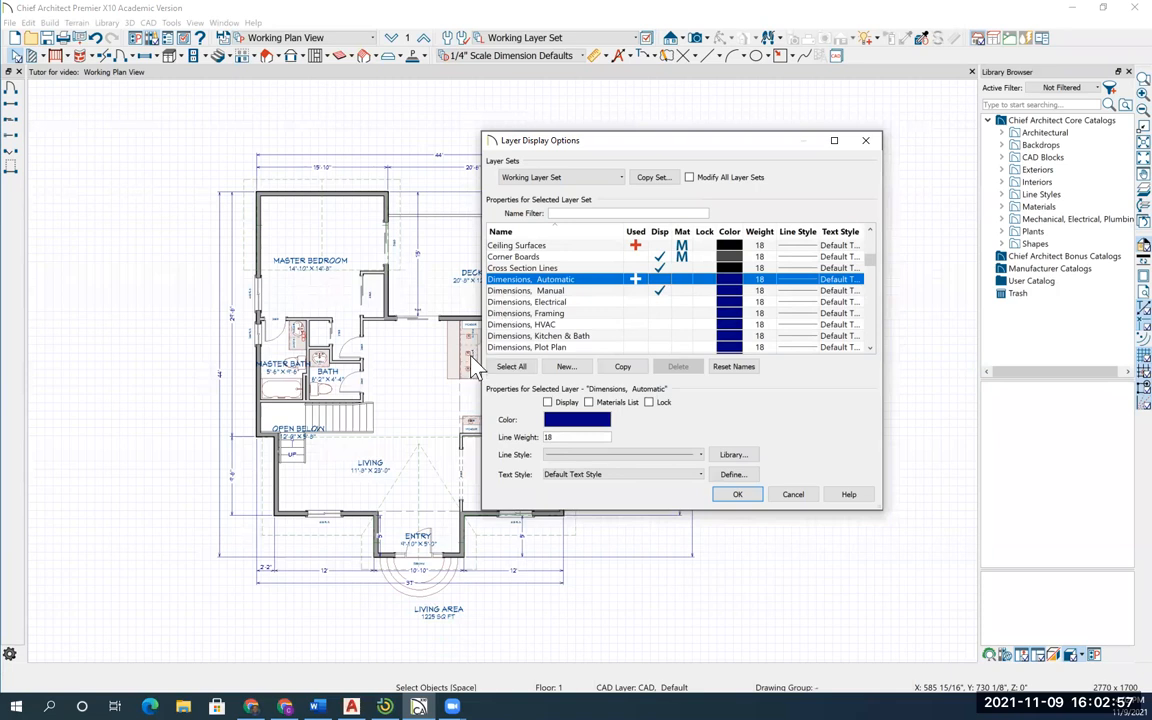
left_click(738, 496)
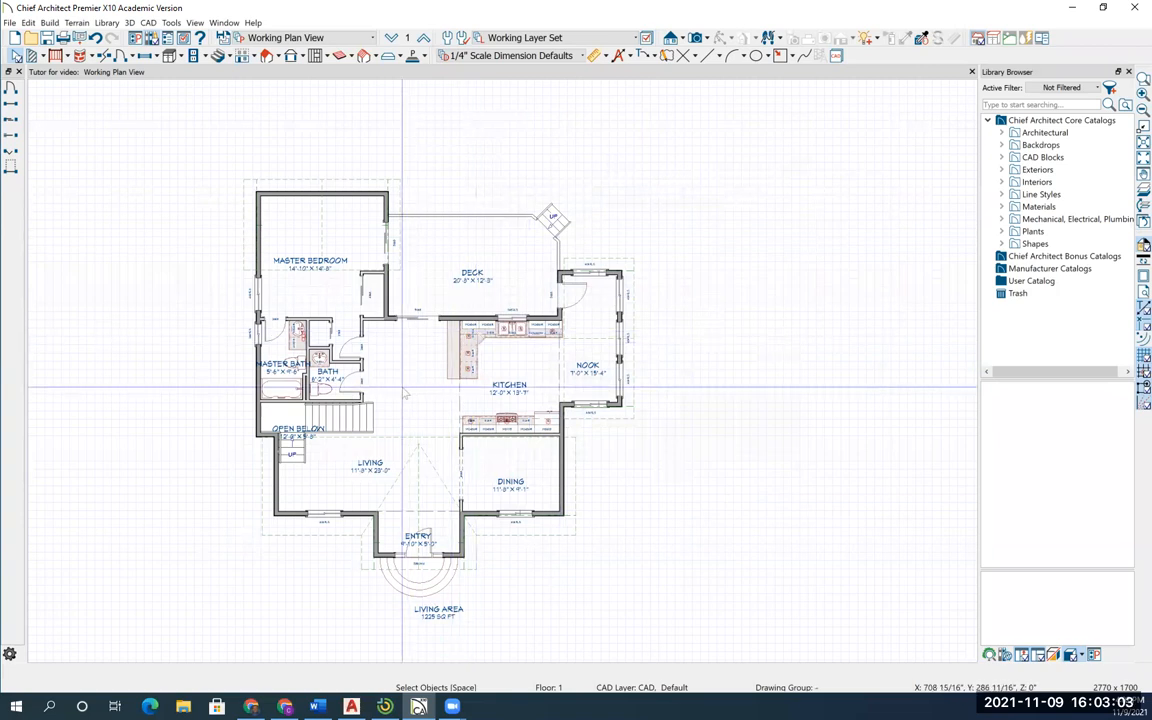
Step: Draw two nested V-shaped elevation lines across the terrain's left edge, the outer one with legs about 54'-11" and 69'-6" long at 315° and 225°
scroll(404, 390, "down", 4)
scroll(419, 379, "down", 3)
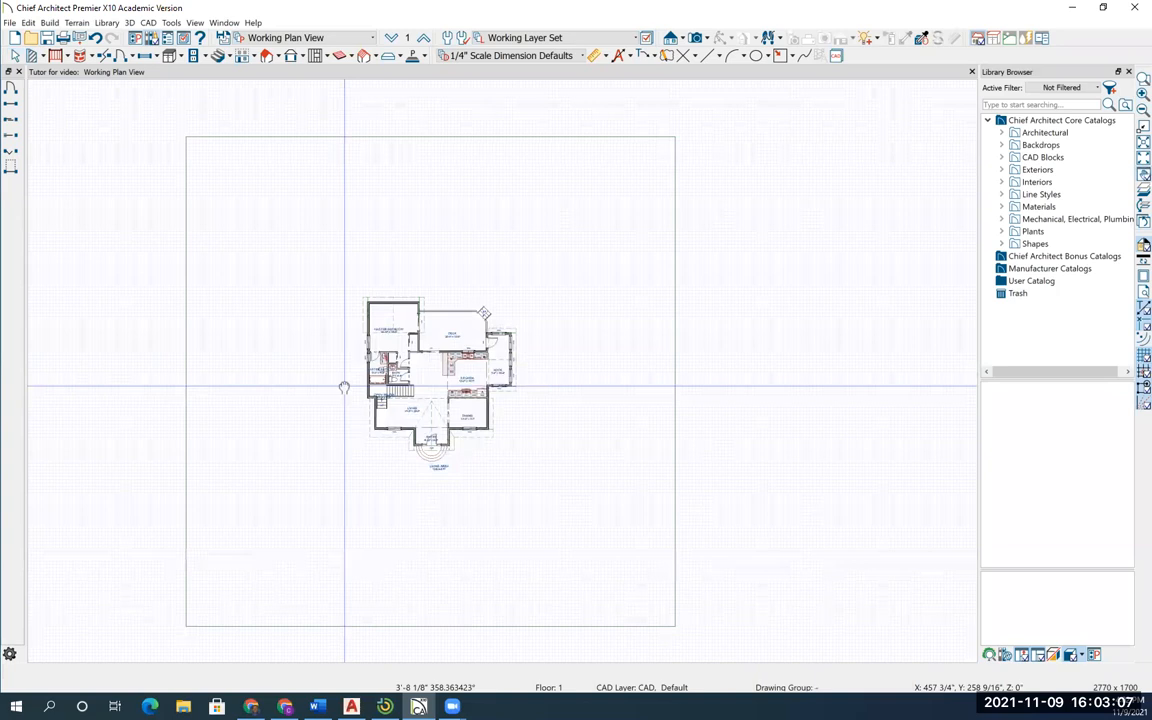
middle_click_drag(343, 388, 438, 388)
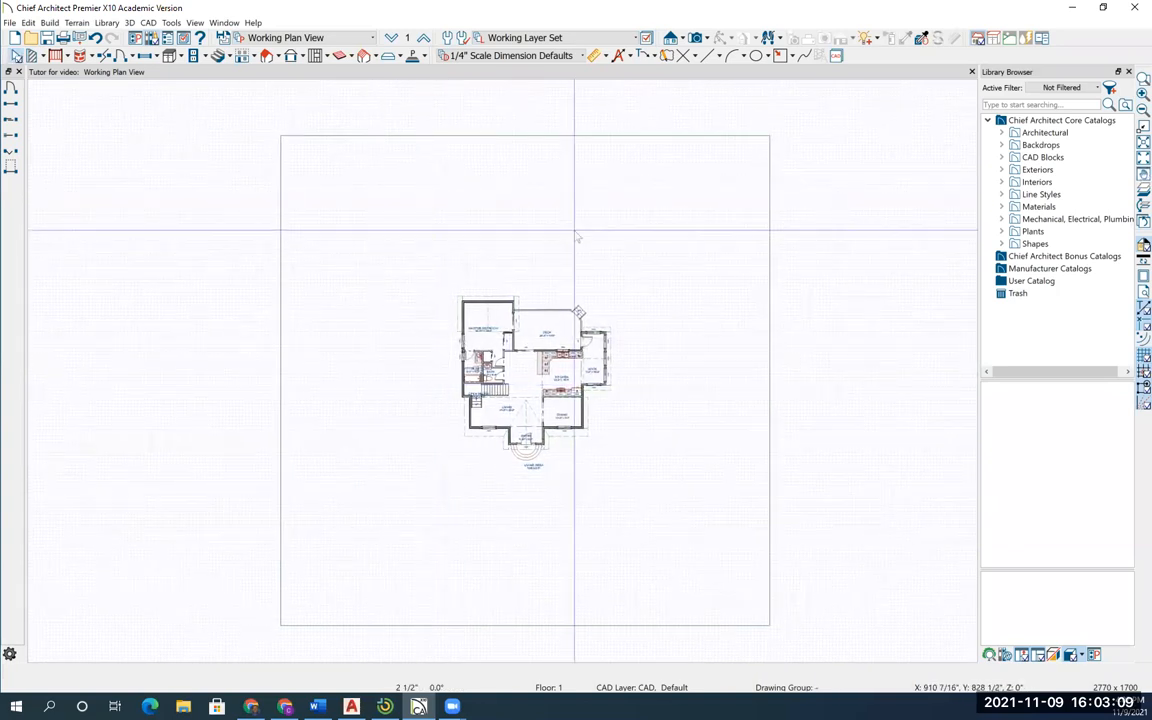
left_click(77, 23)
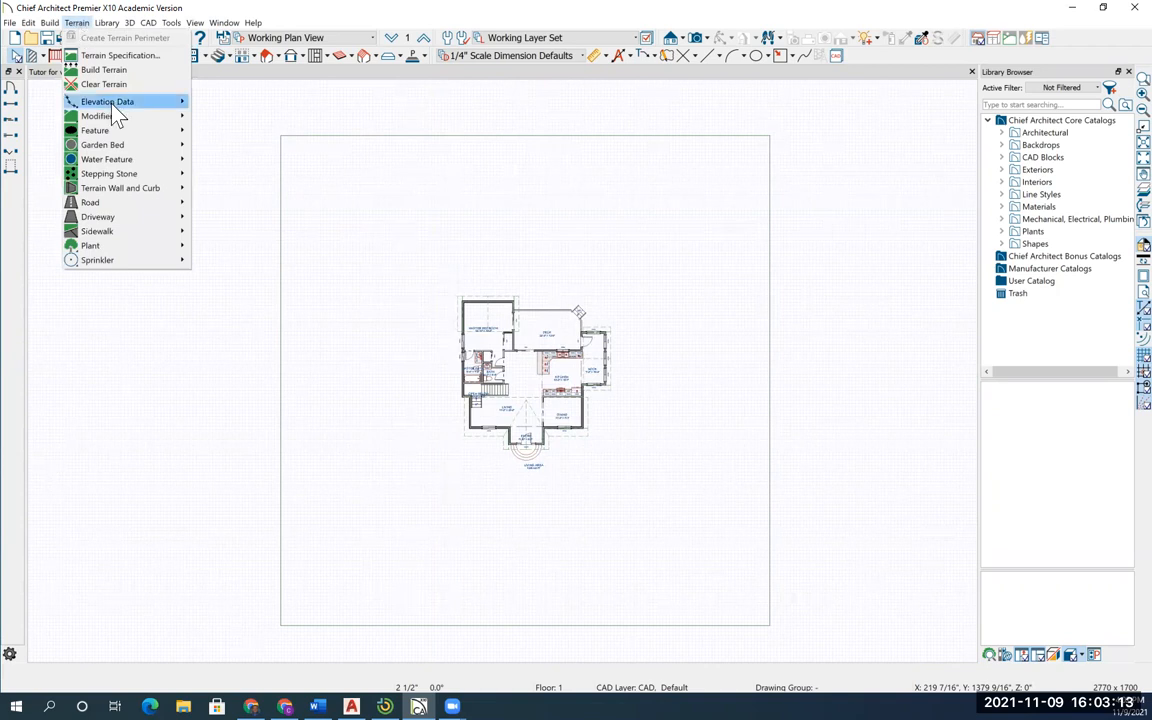
mouse_move(116, 105)
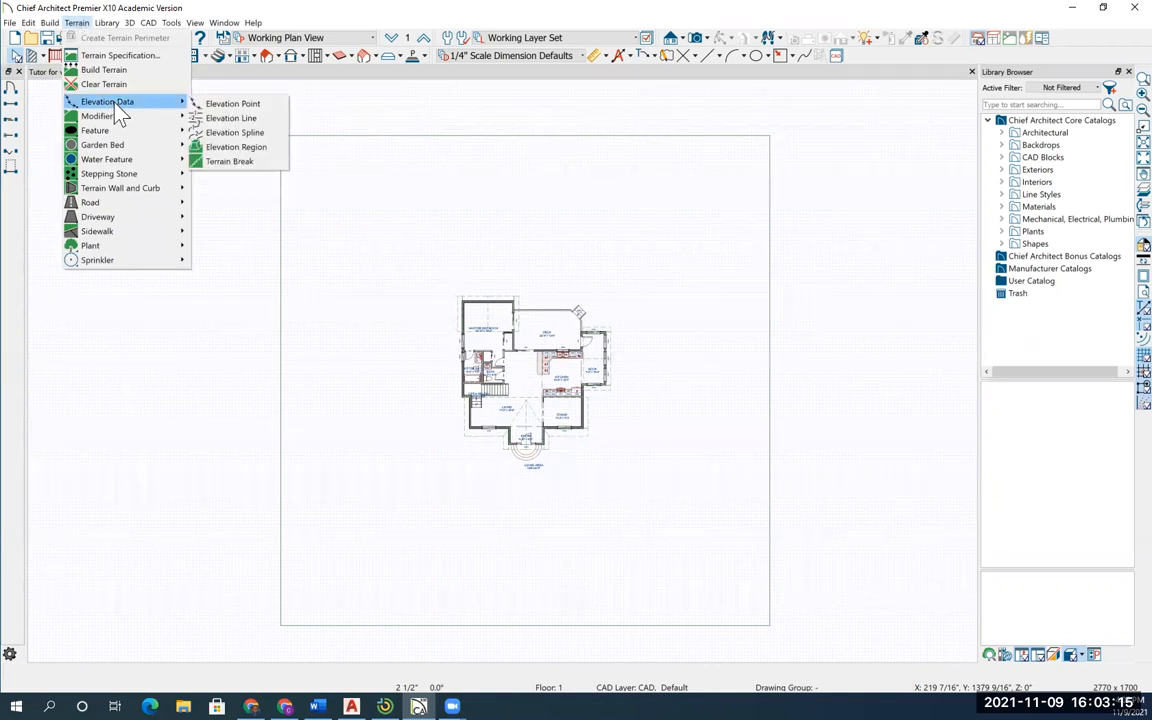
left_click(230, 120)
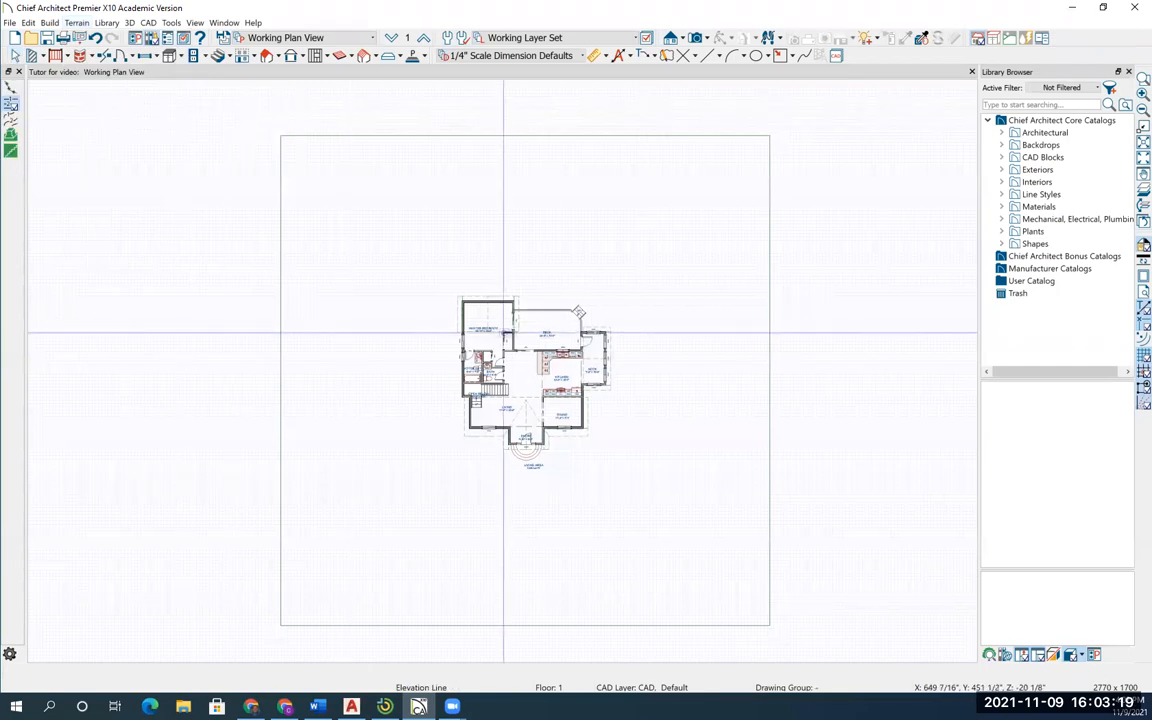
mouse_move(254, 176)
left_mouse_down()
mouse_move(346, 276)
mouse_move(341, 264)
left_mouse_up()
left_click(250, 353)
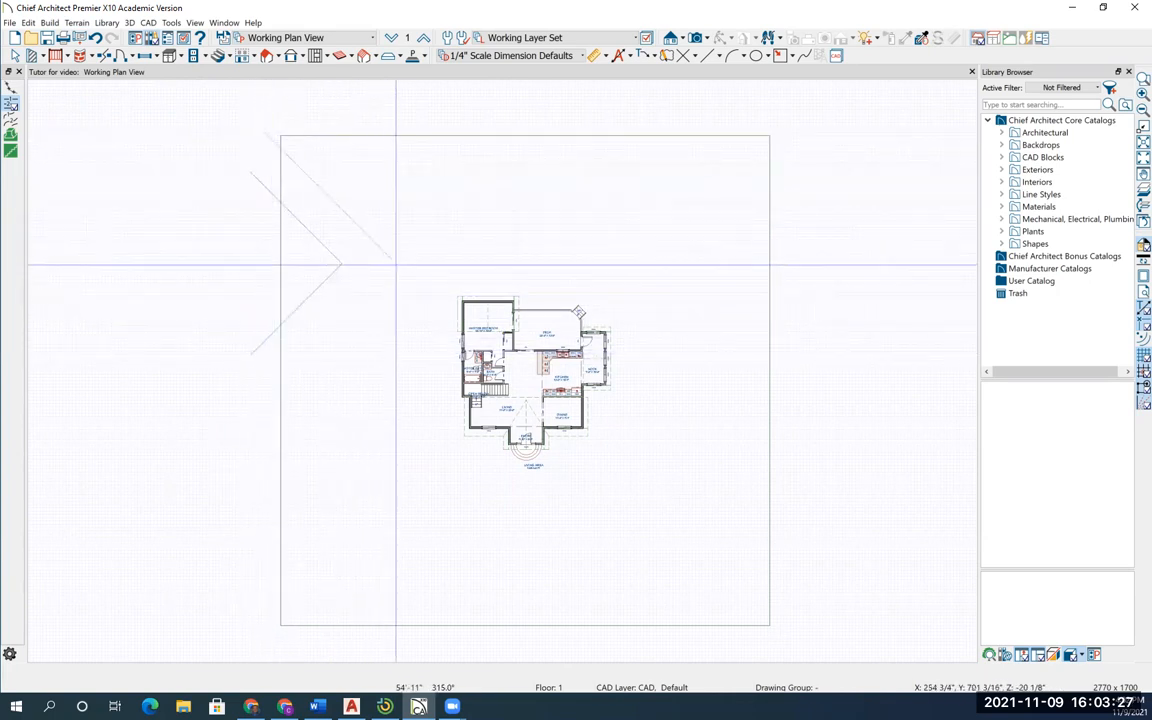
left_click_drag(391, 259, 246, 434)
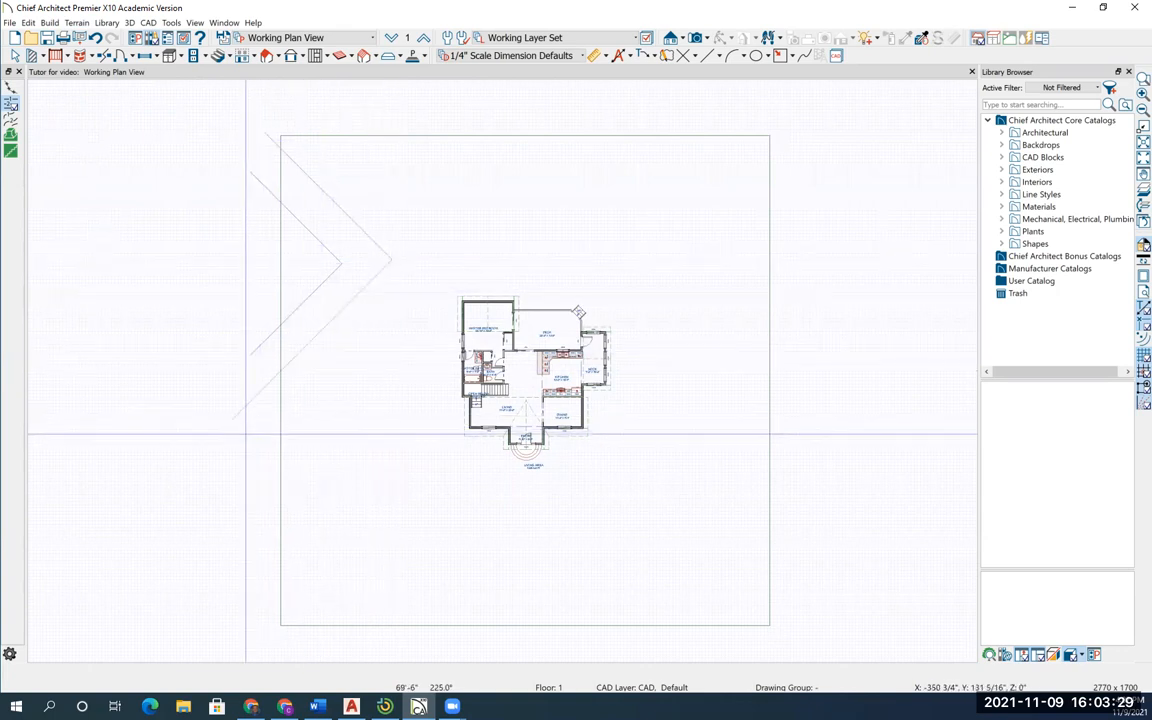
Step: Draw three short parallel elevation lines at 315° above the house, spaced along the terrain's upper edge, the rightmost about 23'-6" long
left_click_drag(426, 157, 480, 212)
left_click_drag(540, 165, 597, 214)
left_click_drag(656, 163, 715, 214)
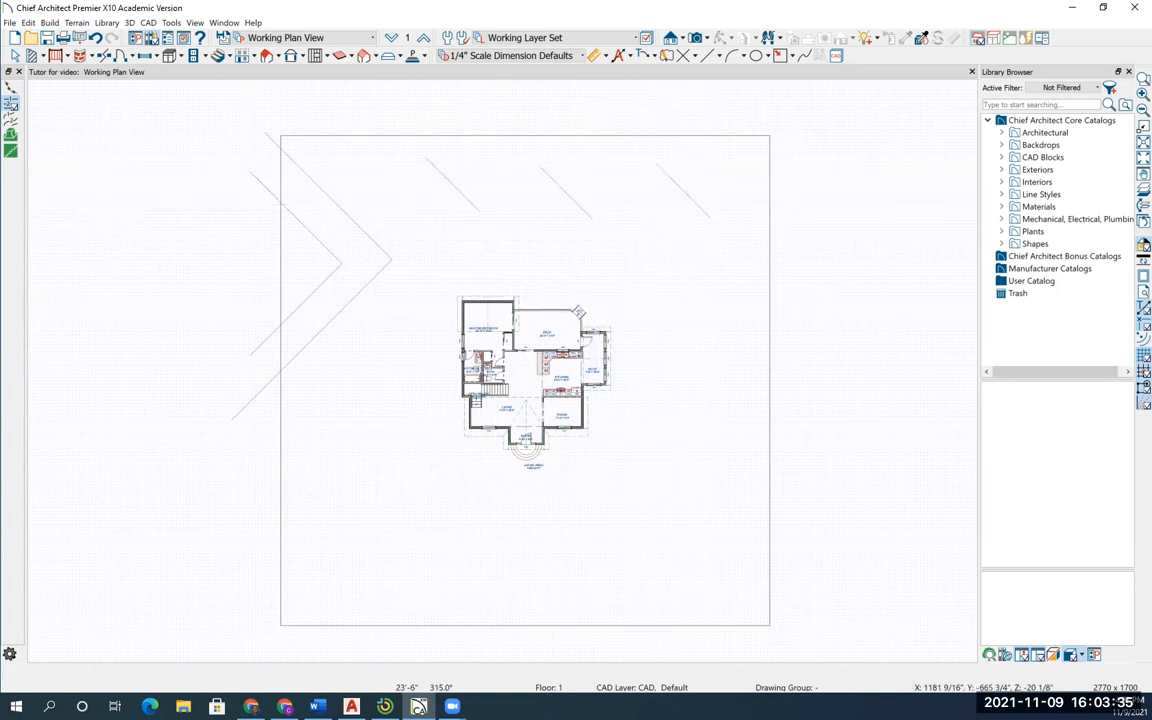
Step: Draw a three-segment elevation line across the terrain below the house and a horizontal one about 129'-8" long near the lower edge
left_click_drag(250, 588, 358, 527)
mouse_move(656, 525)
left_mouse_down()
mouse_move(769, 438)
mouse_move(824, 416)
left_mouse_up()
left_click_drag(309, 604, 732, 595)
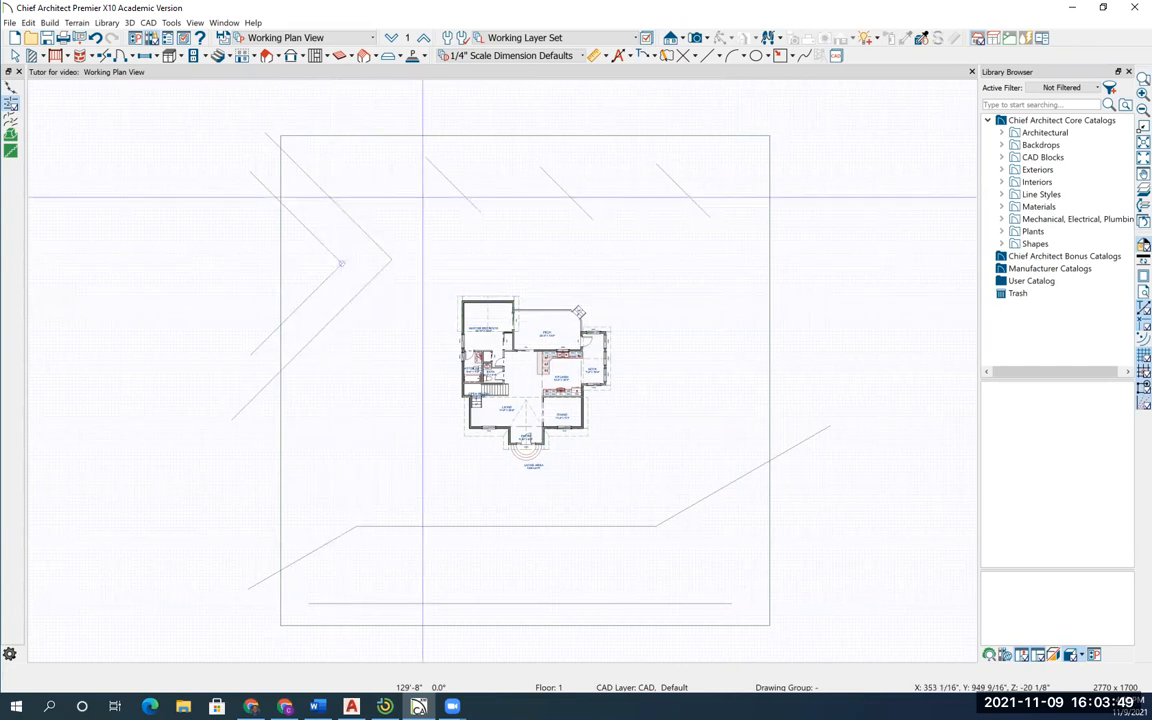
left_click(738, 192)
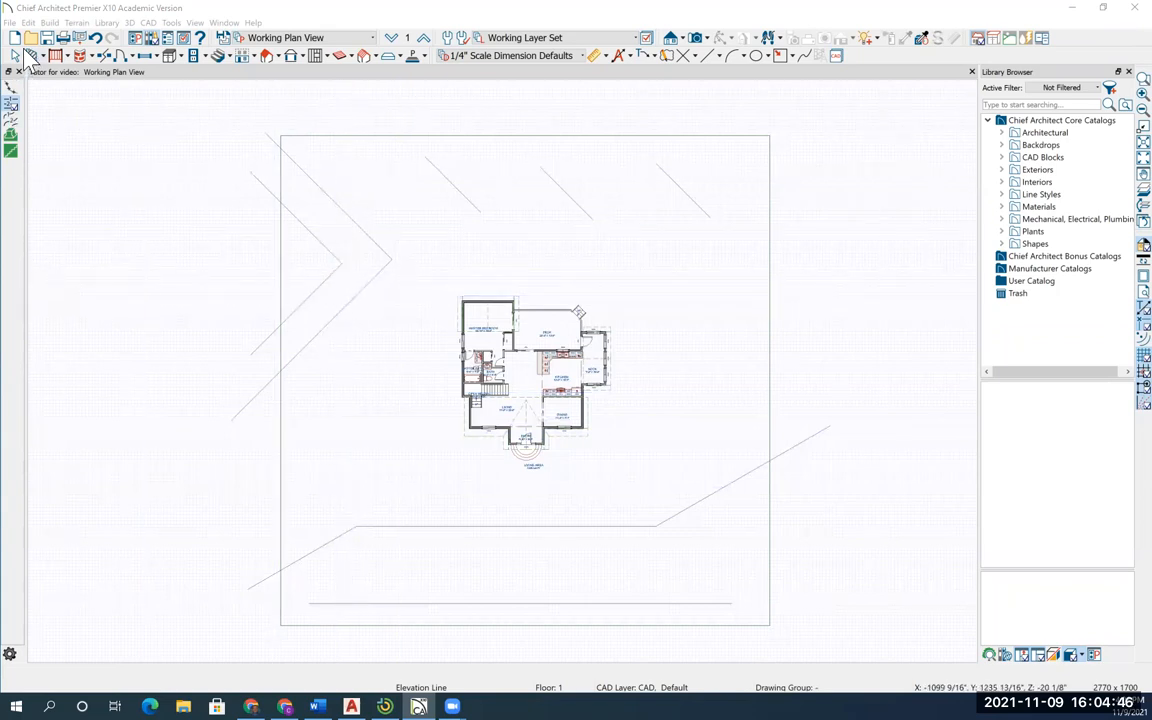
Step: Set the elevations of the two V-shaped elevation lines on the terrain's left side, giving the inner line 120
left_click(15, 56)
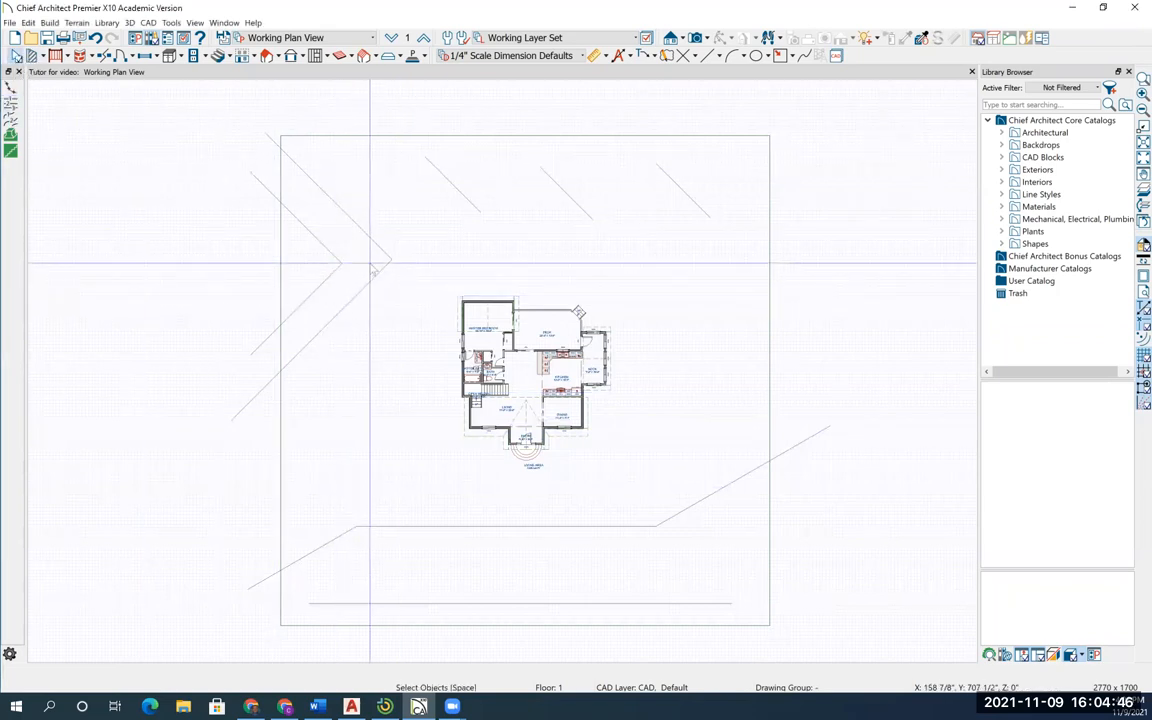
left_click(320, 243)
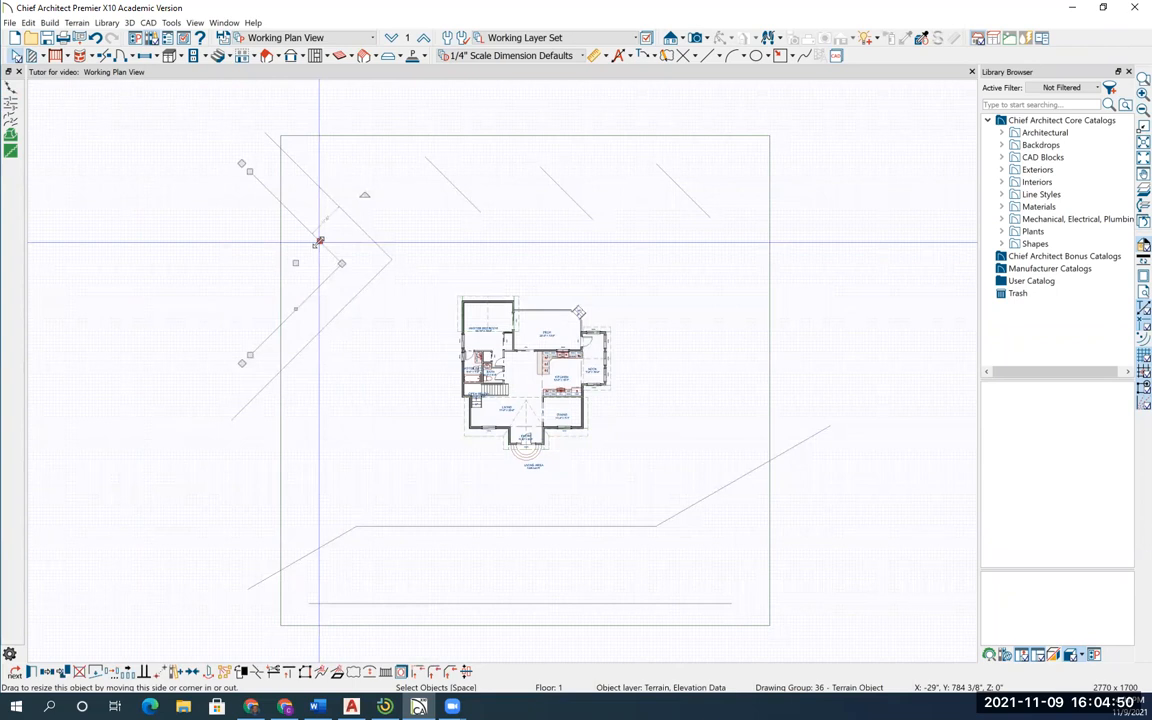
double_click(316, 235)
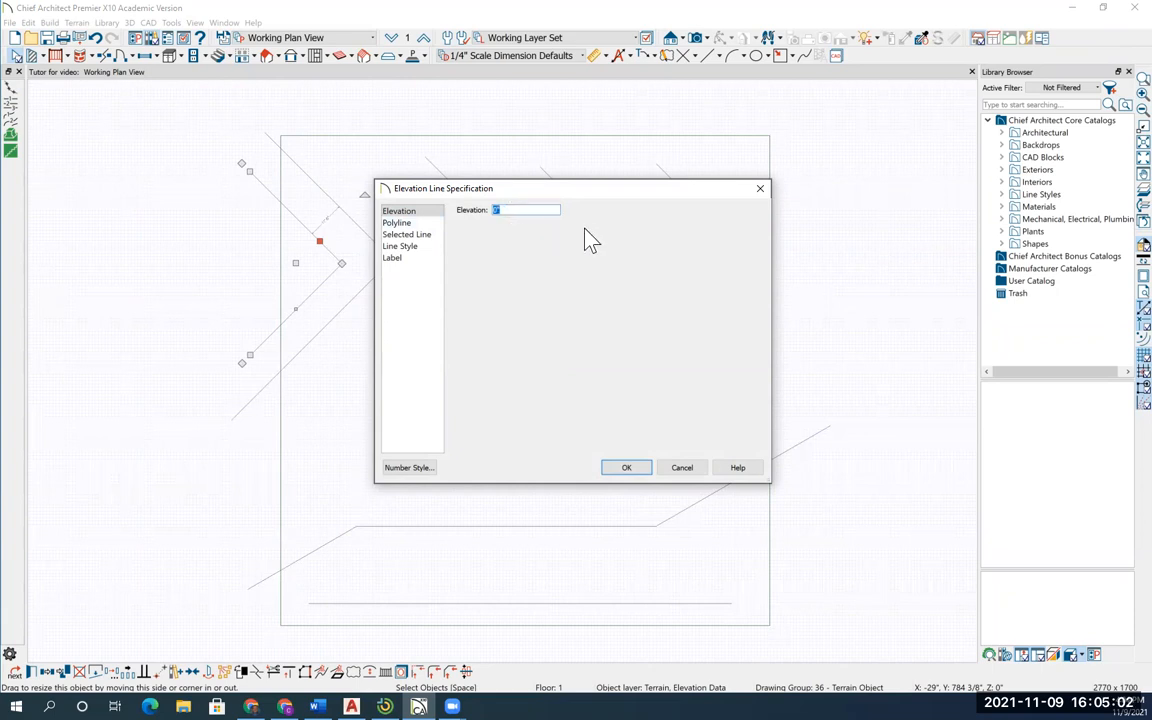
type("120")
left_click(629, 470)
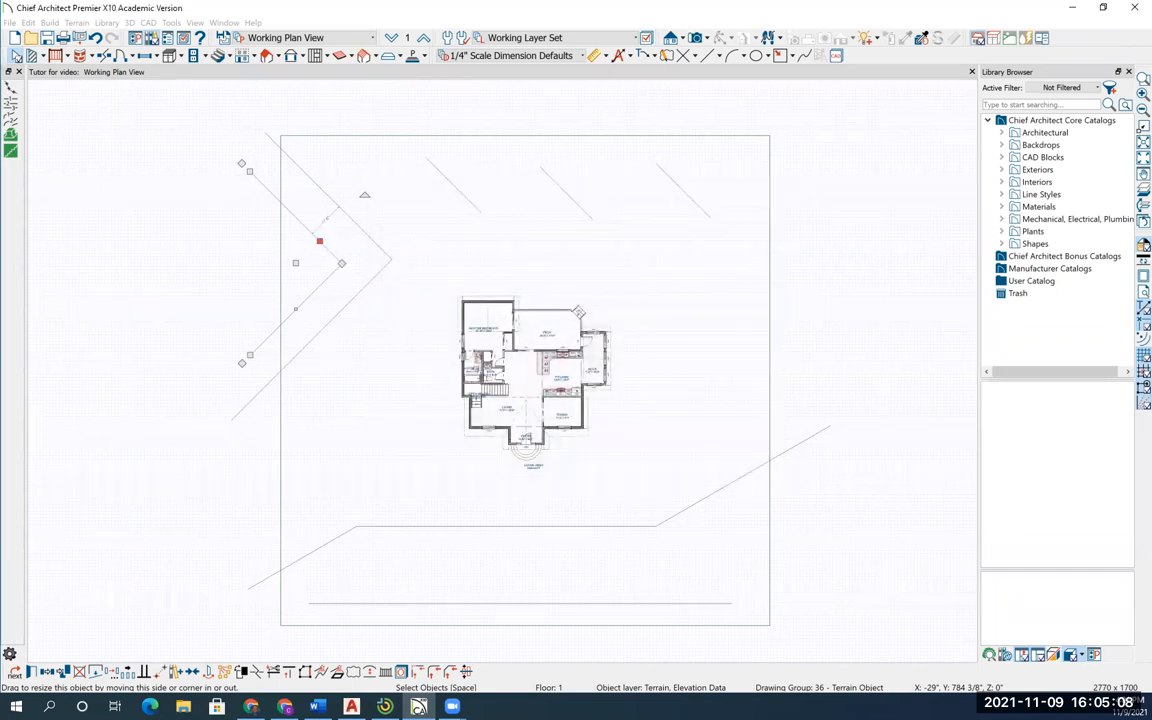
left_click(376, 242)
double_click(355, 224)
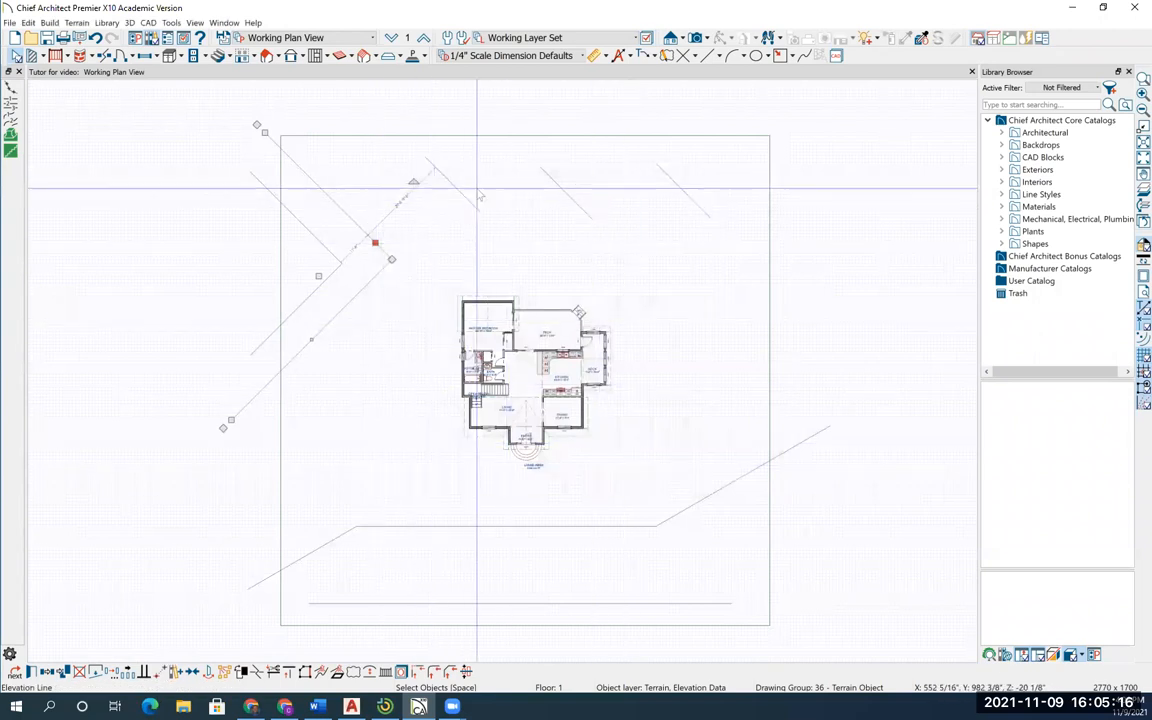
Step: Set the elevations of the three short parallel lines above the house, giving the middle one 72 and the rightmost one 48
left_click(467, 197)
double_click(474, 208)
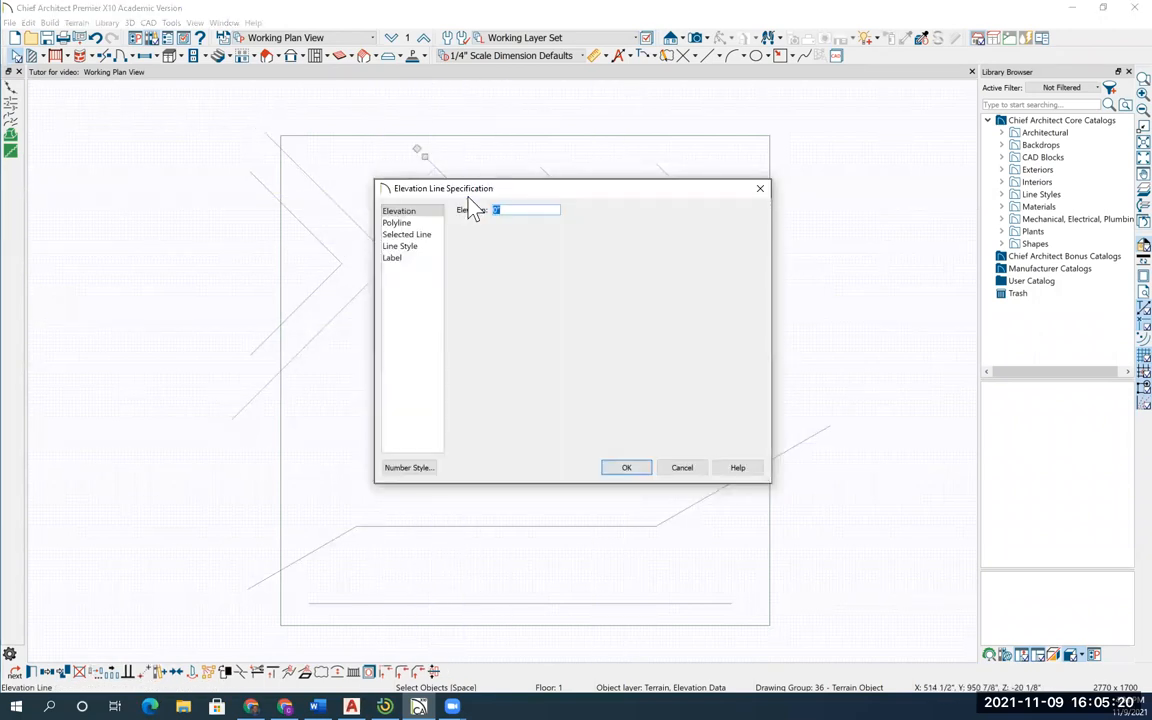
key("Return")
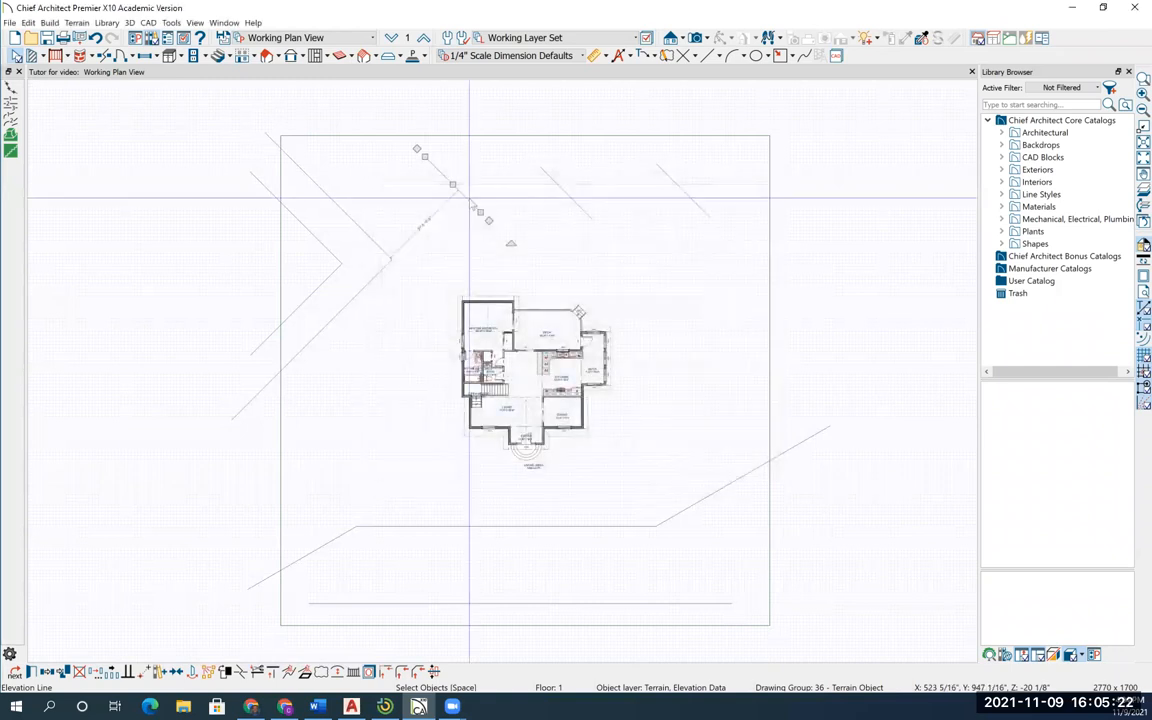
double_click(565, 194)
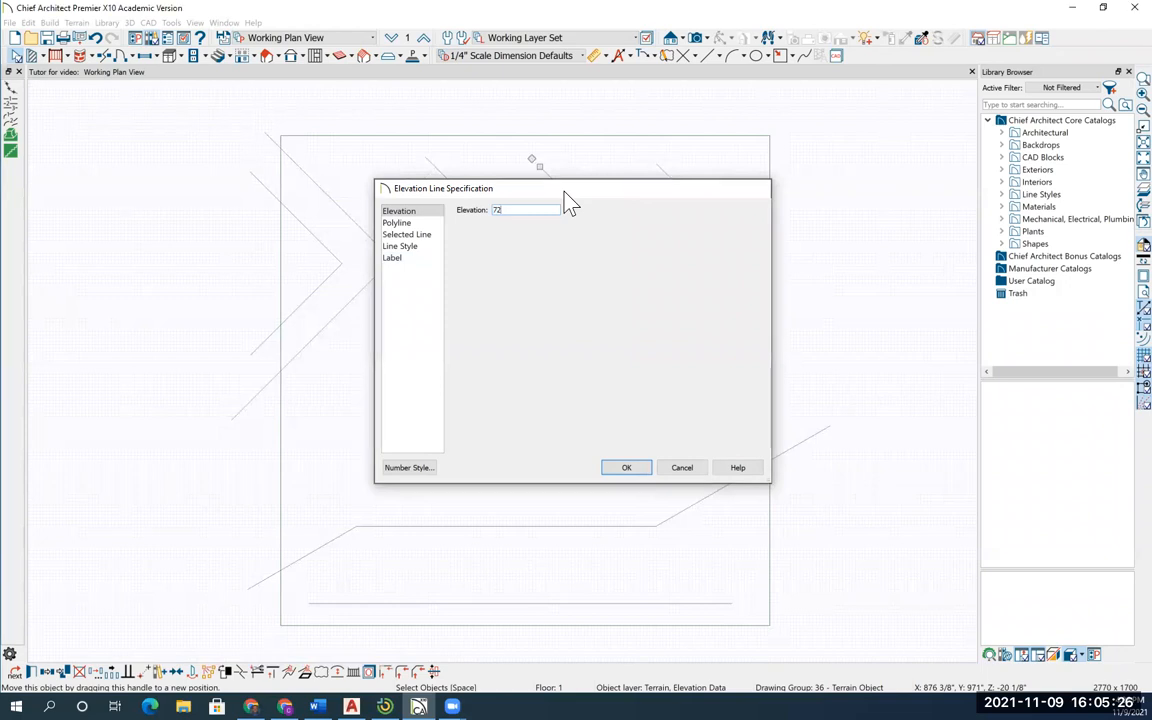
type("72")
key("Return")
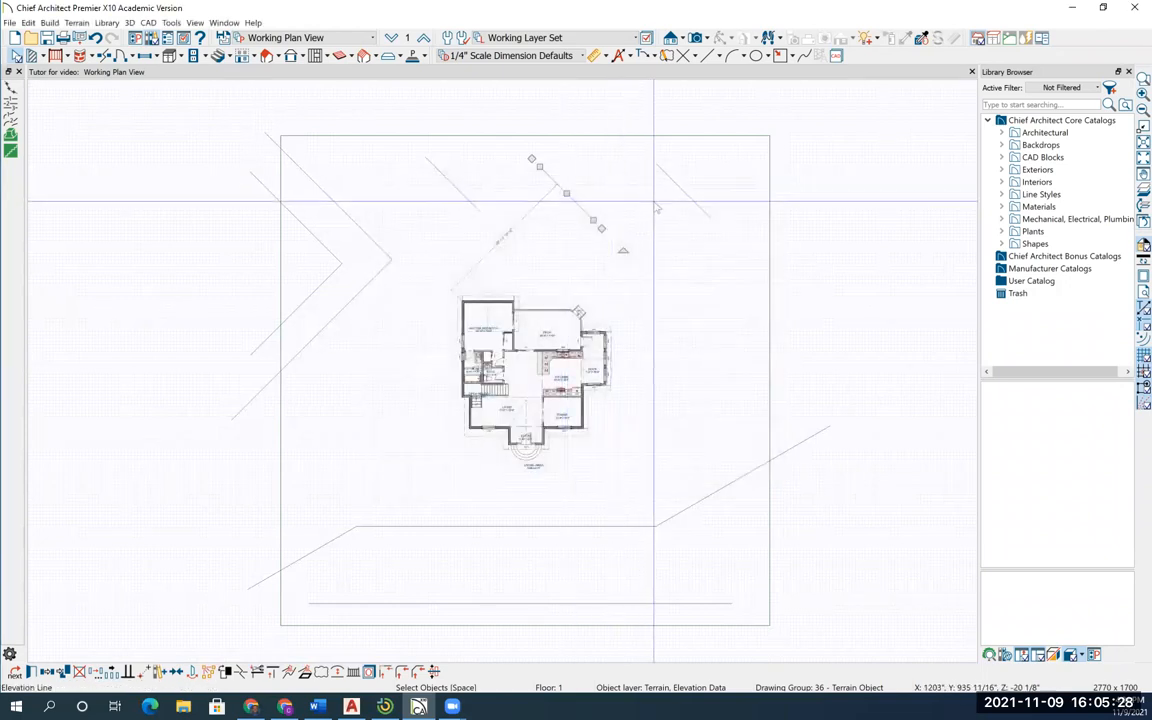
left_click(689, 197)
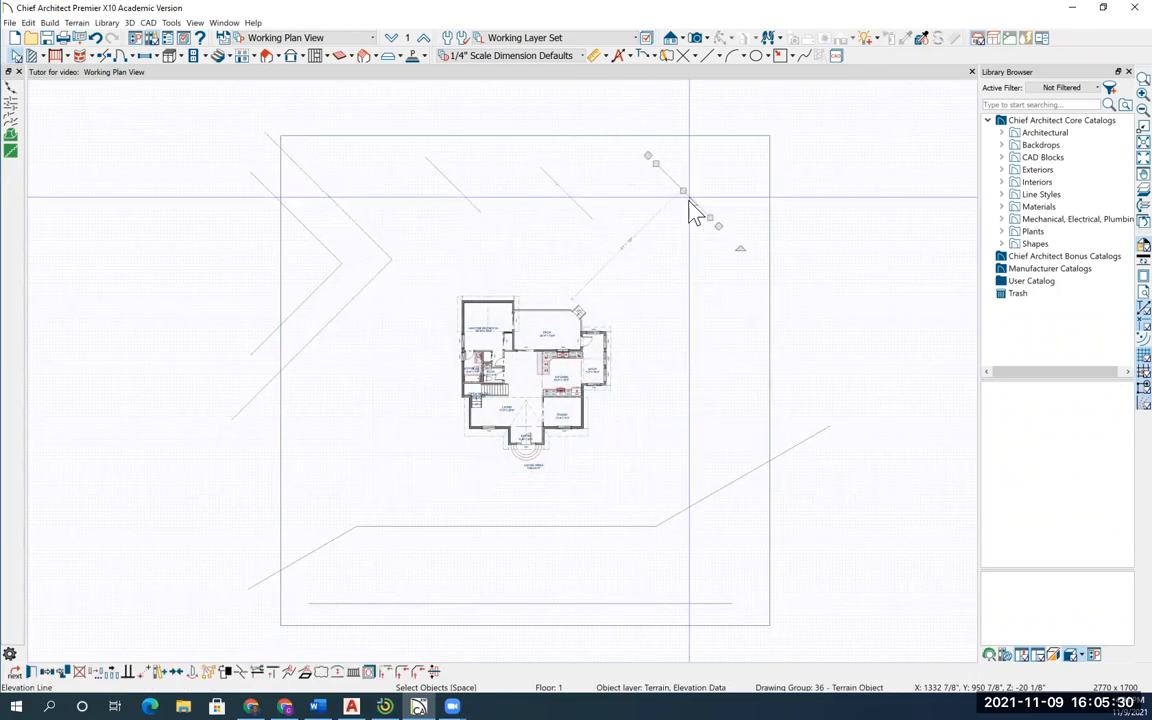
double_click(690, 201)
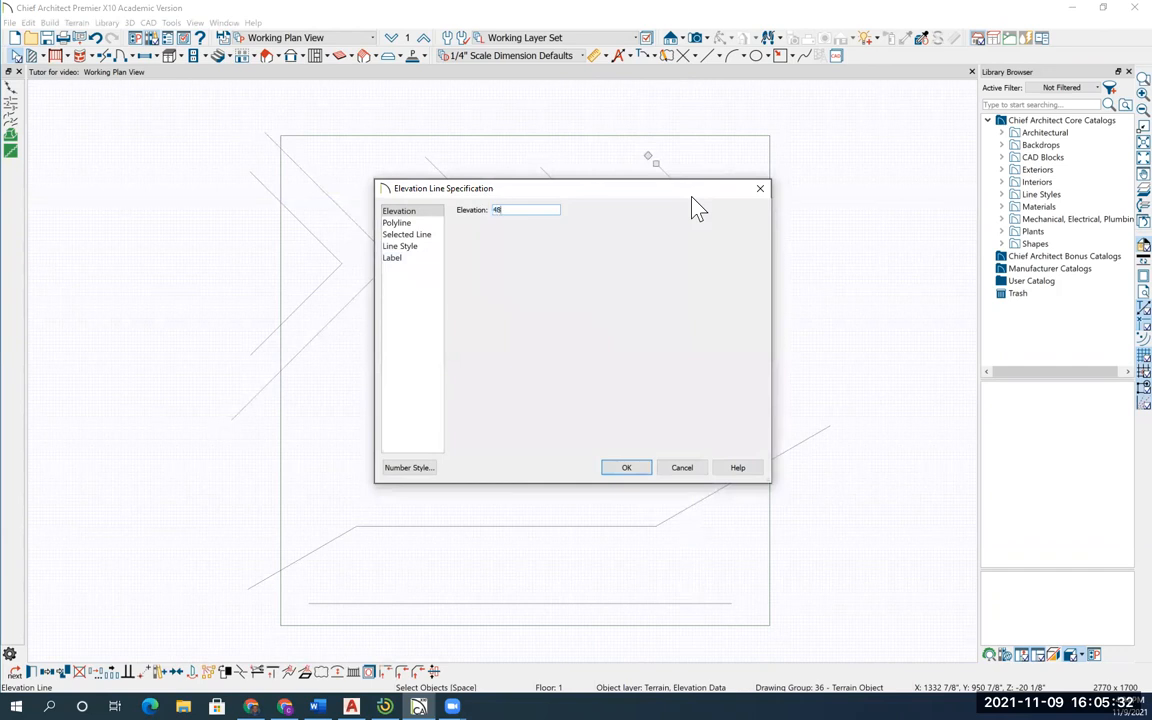
key("Return")
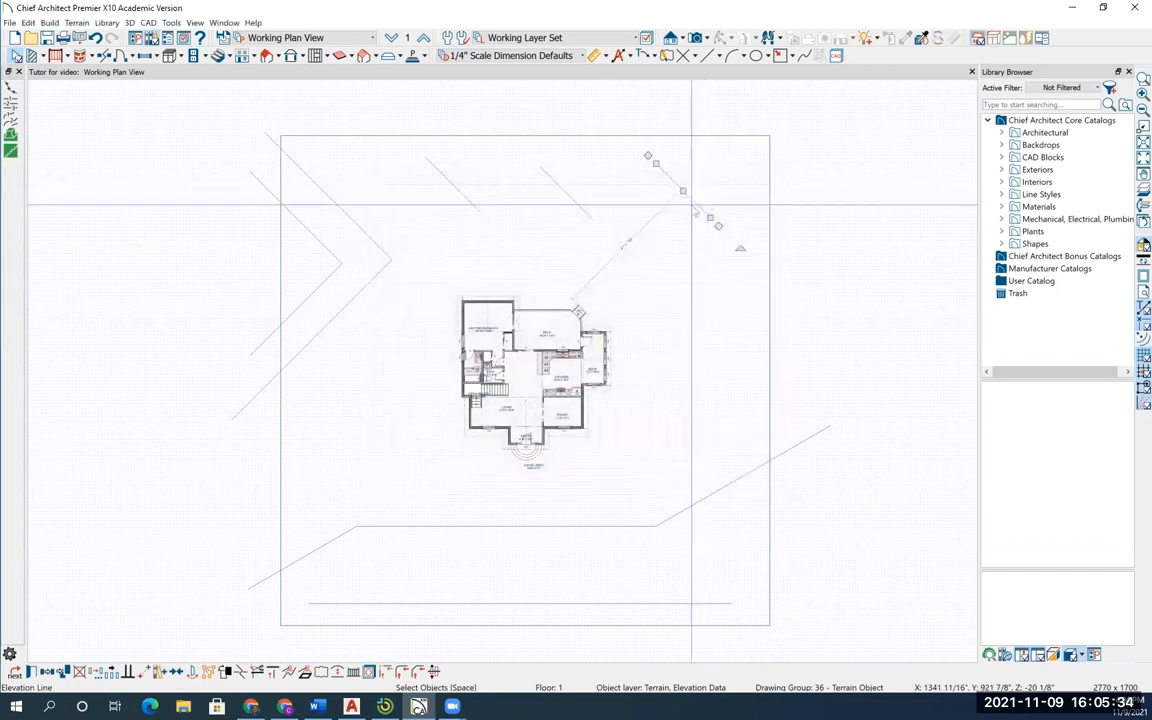
Step: Set the elevations of the three-segment line below the house and the horizontal line near the terrain's lower edge, giving the horizontal one -48
left_click(527, 527)
double_click(525, 530)
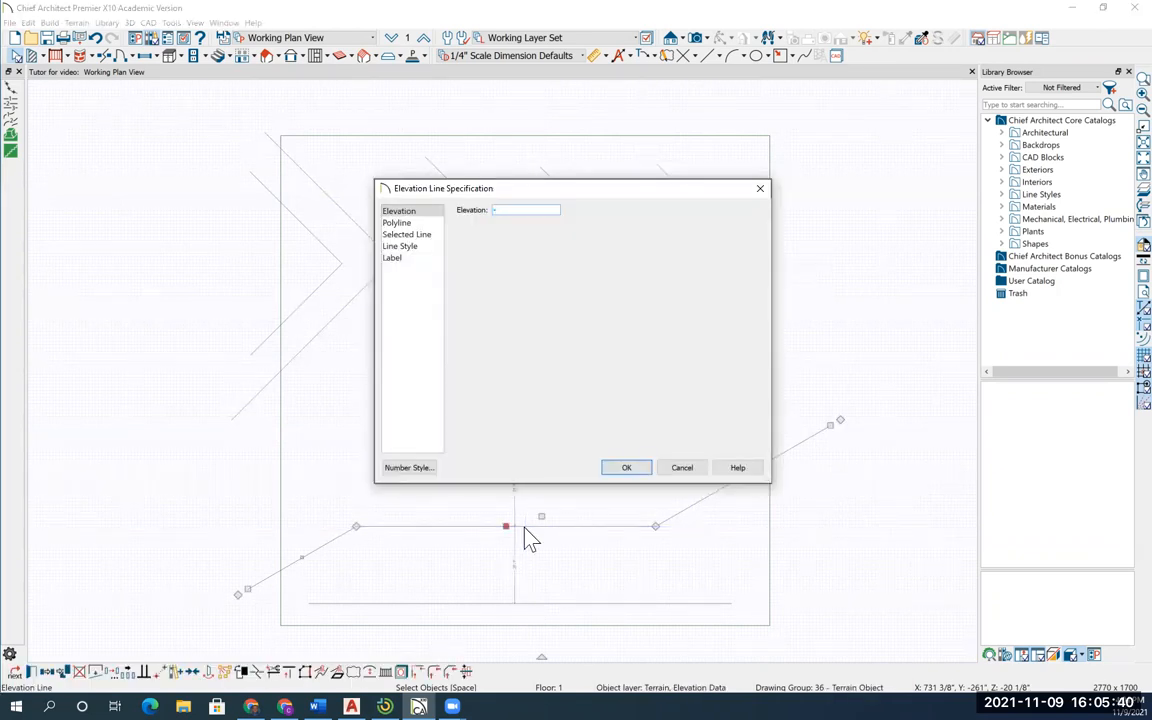
key("Return")
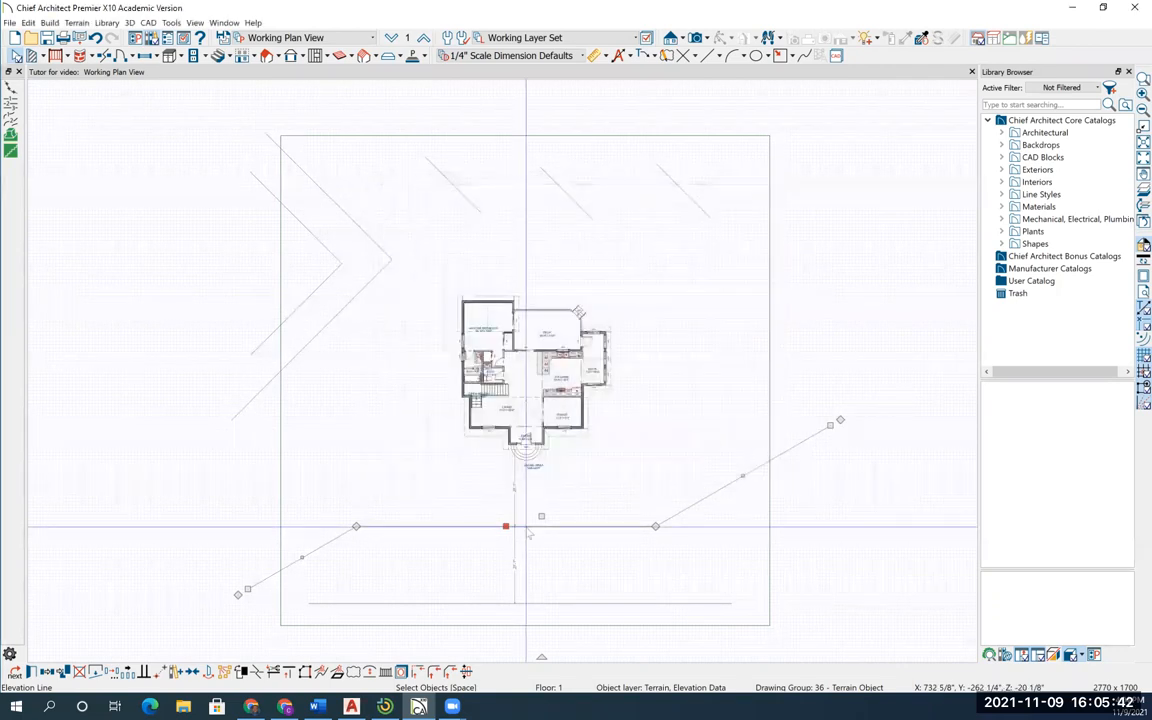
left_click(540, 605)
double_click(540, 605)
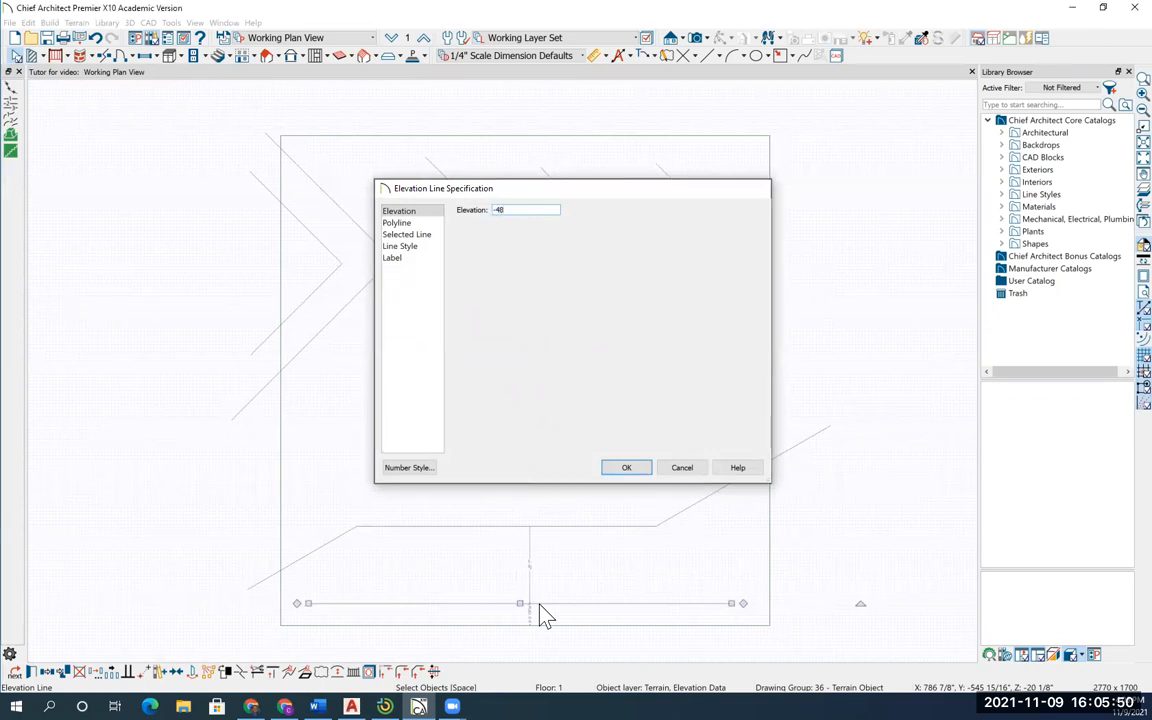
key("Return")
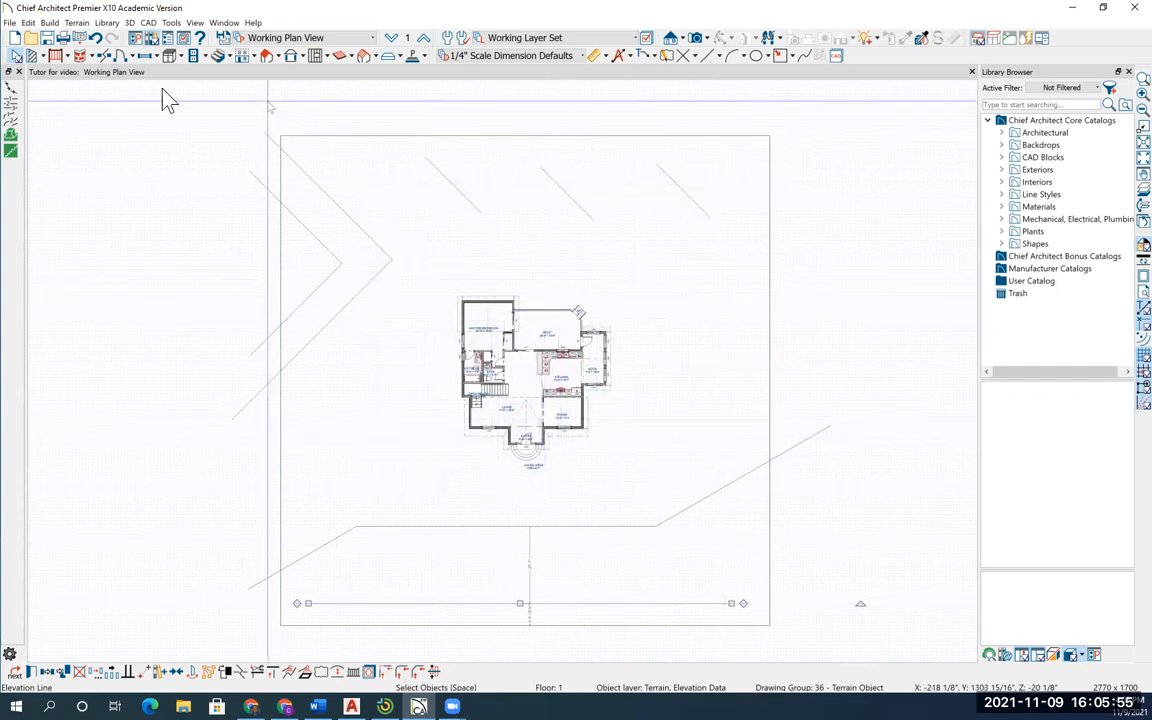
Step: Create a Perspective Full Overview and examine the sloped terrain around the front and rear of the house
left_click(708, 40)
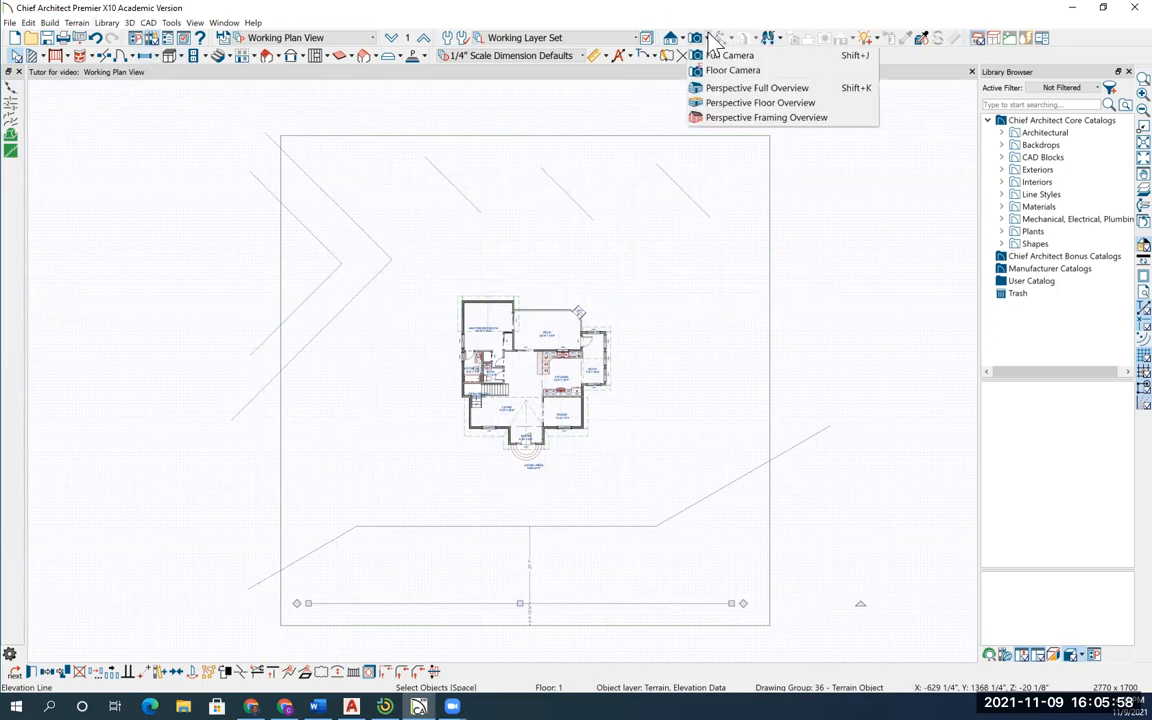
left_click(706, 88)
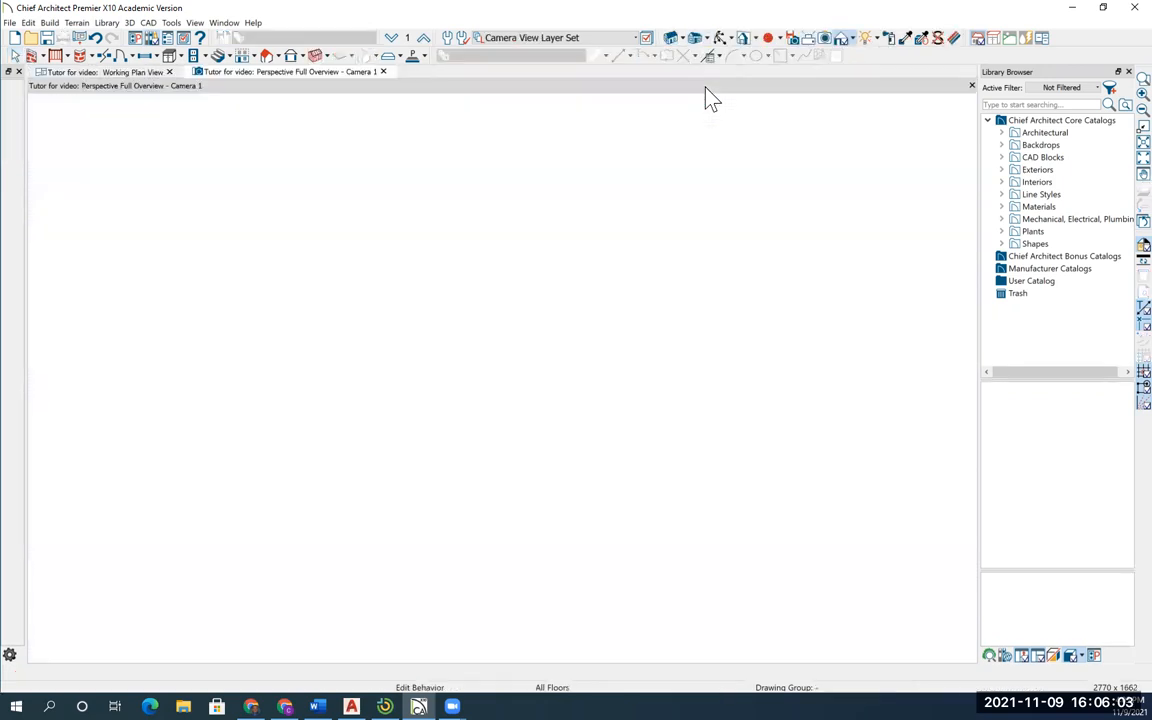
left_click_drag(486, 371, 427, 277)
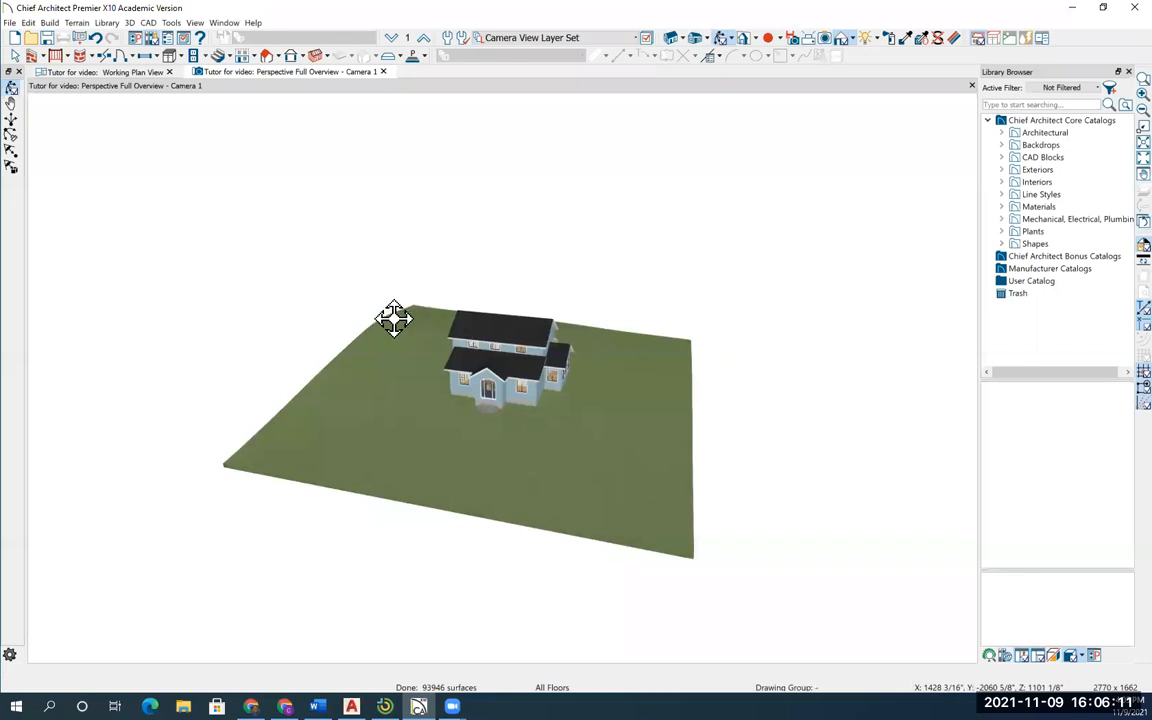
left_click_drag(416, 433, 295, 417)
left_click_drag(443, 418, 496, 368)
left_click_drag(483, 433, 513, 399)
left_click_drag(550, 324, 541, 383)
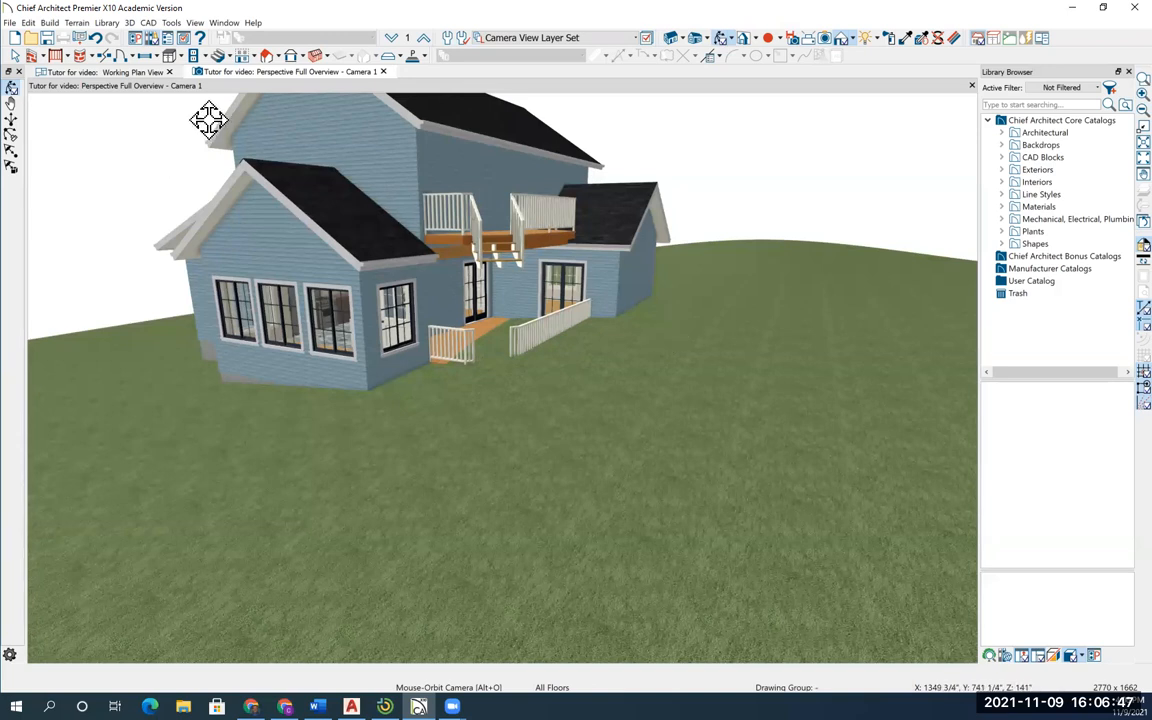
Step: Return to the working plan view and examine how the terrain contours follow the elevation lines around the house
left_click(121, 74)
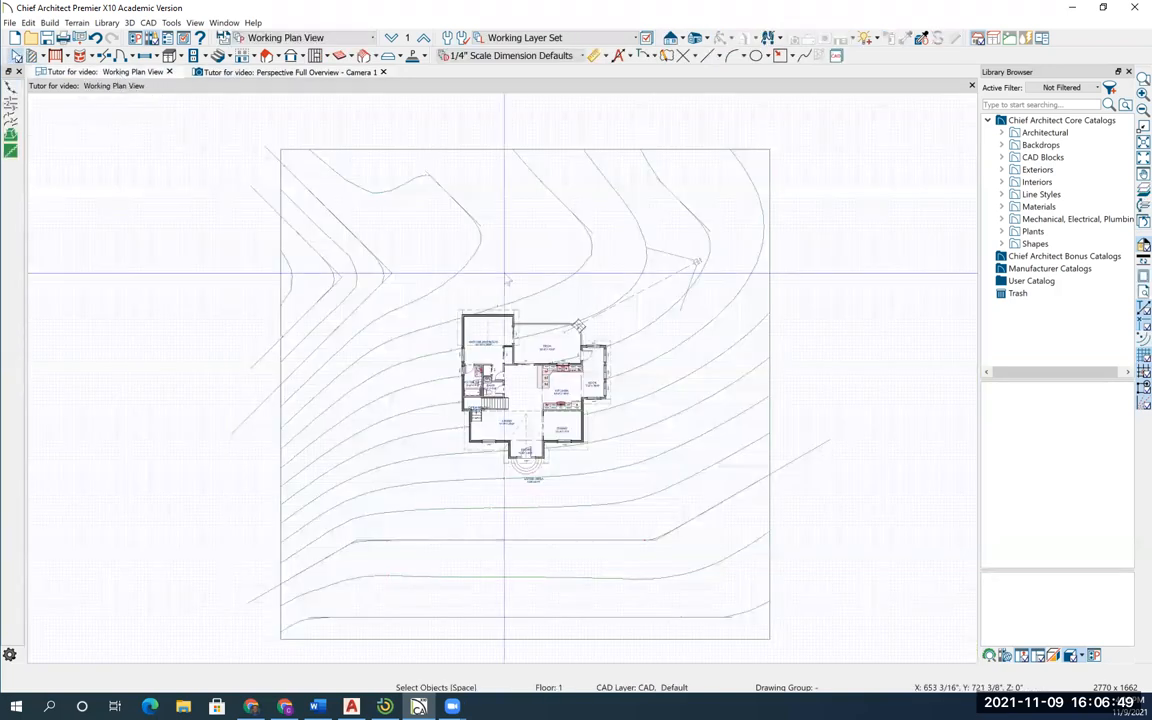
scroll(556, 327, "up", 2)
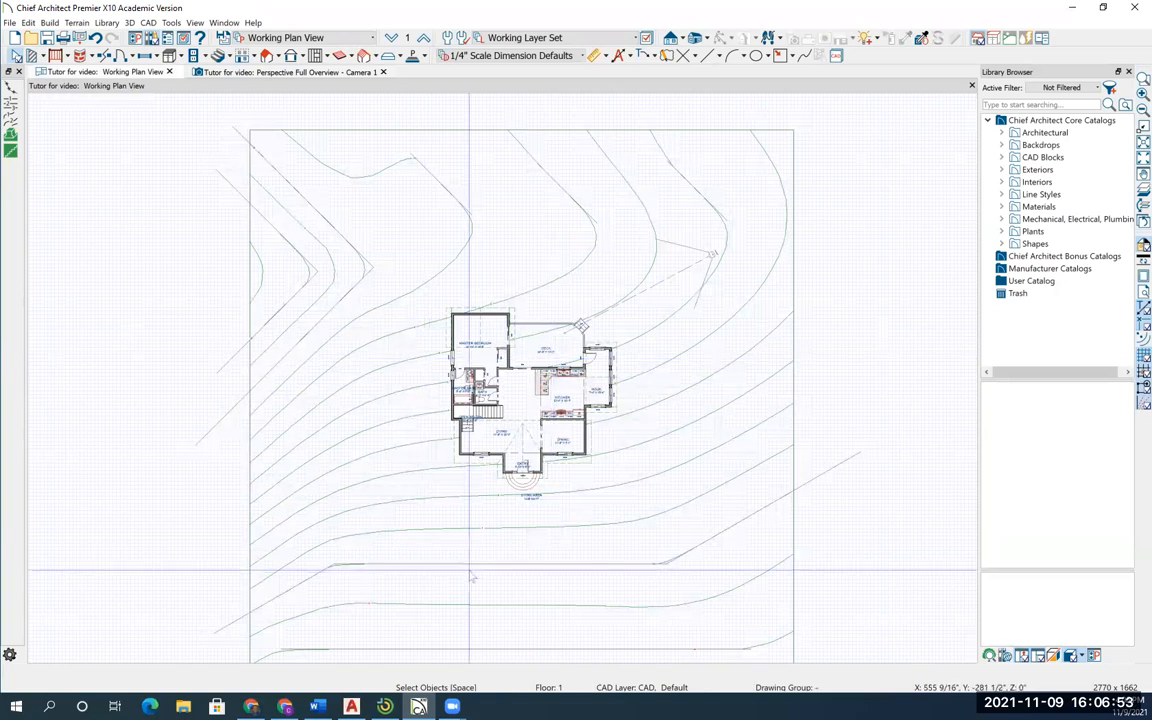
middle_click_drag(533, 543, 531, 499)
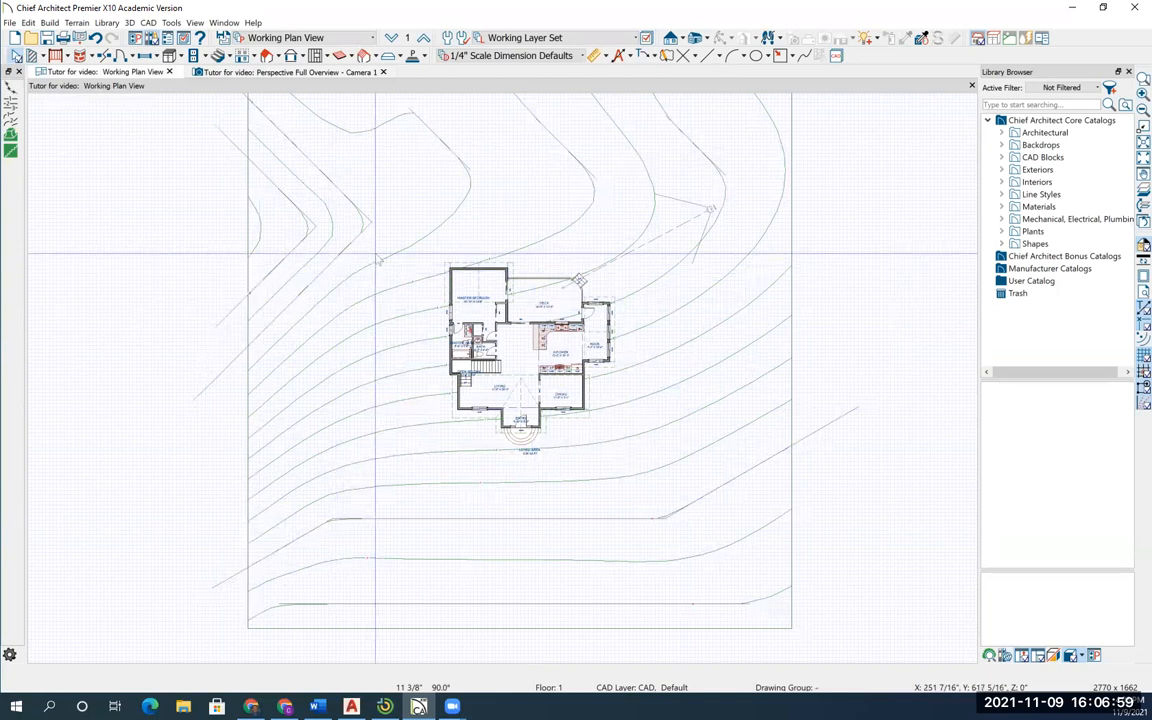
scroll(378, 252, "up", 4)
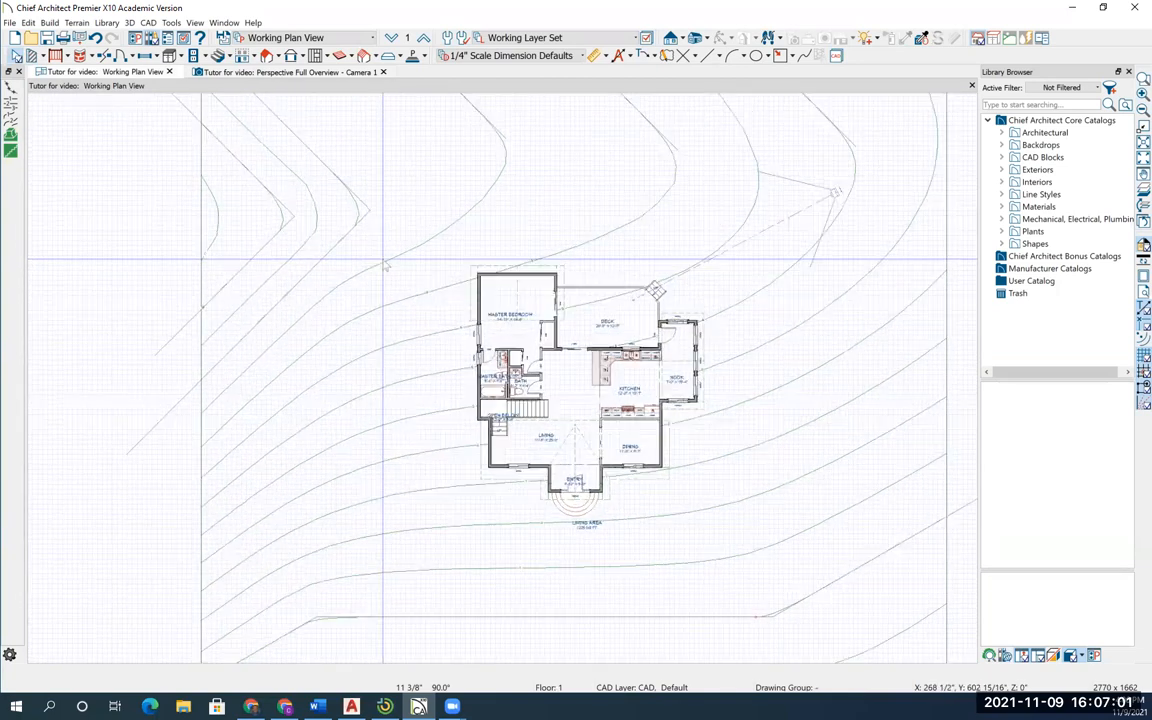
scroll(446, 246, "down", 1)
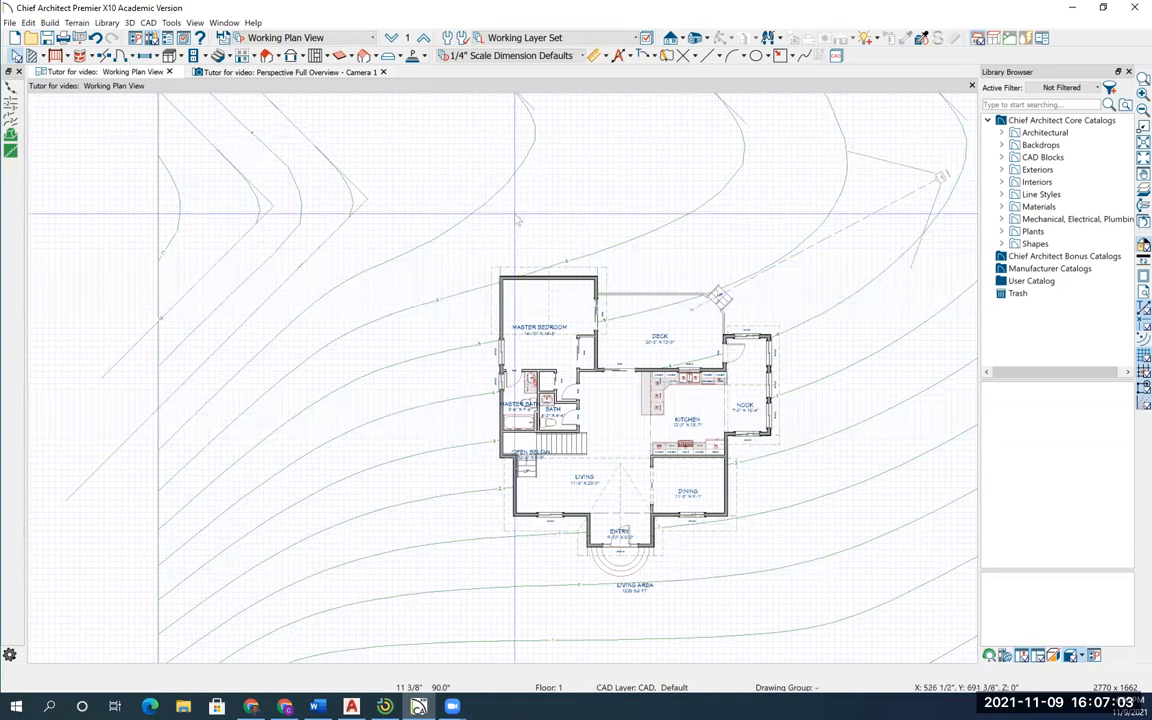
scroll(515, 216, "down", 1)
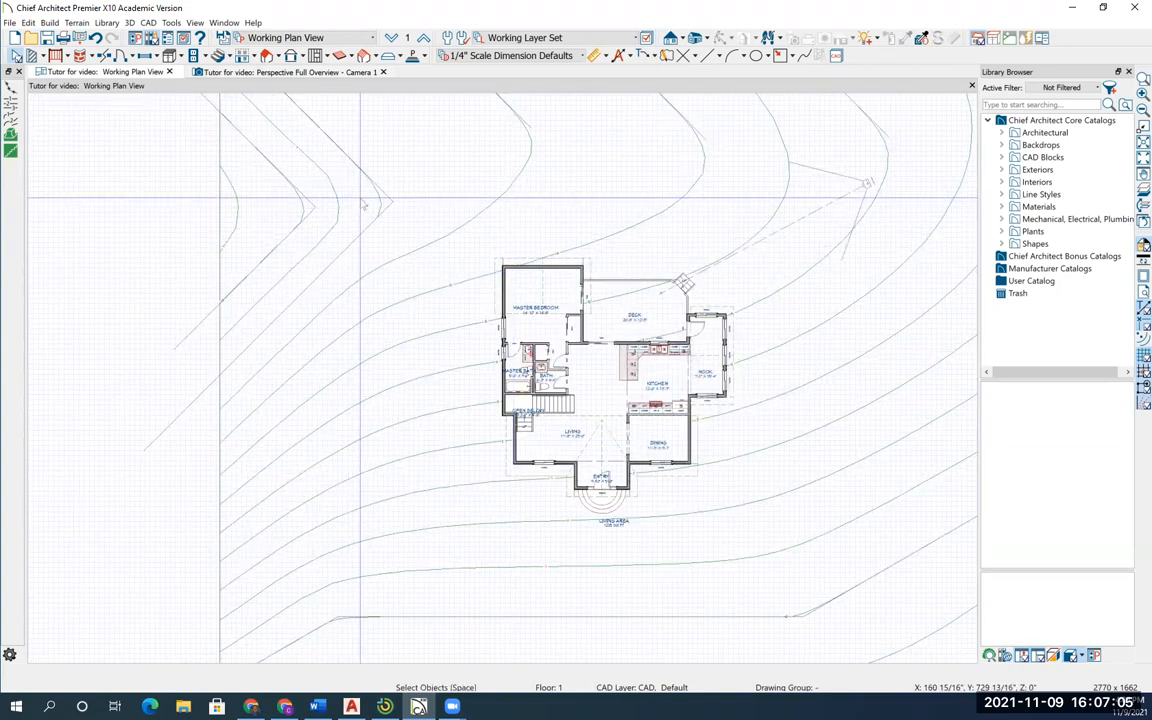
left_click(527, 121)
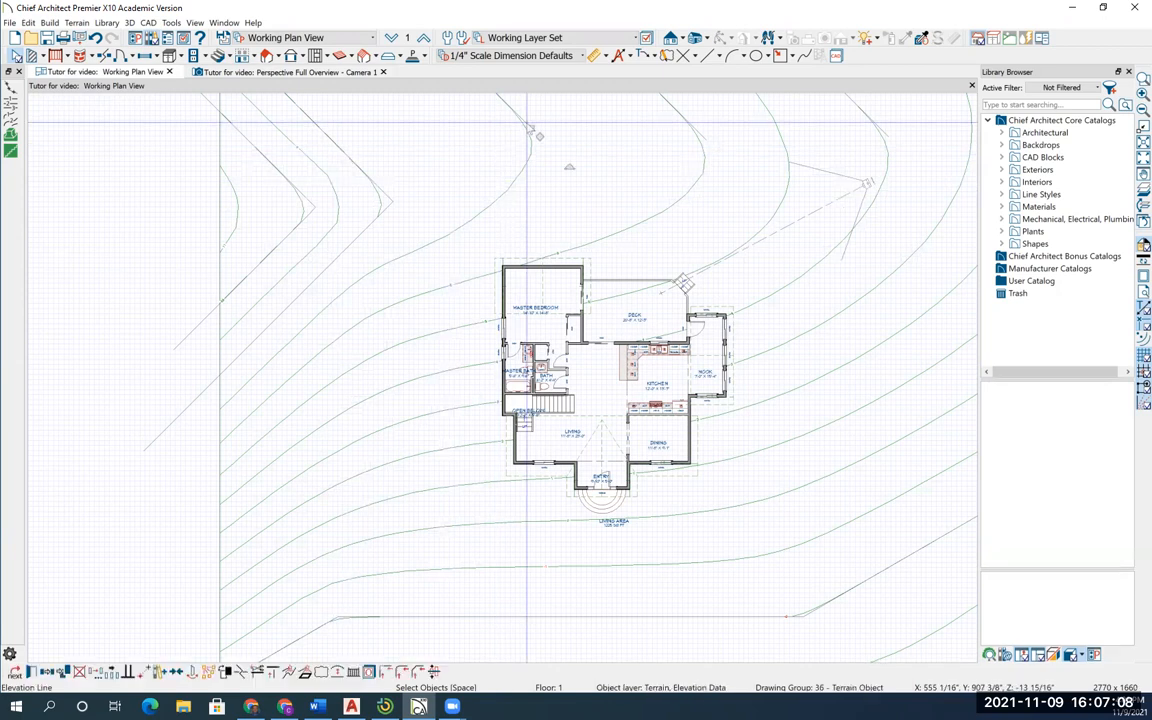
left_click(689, 119)
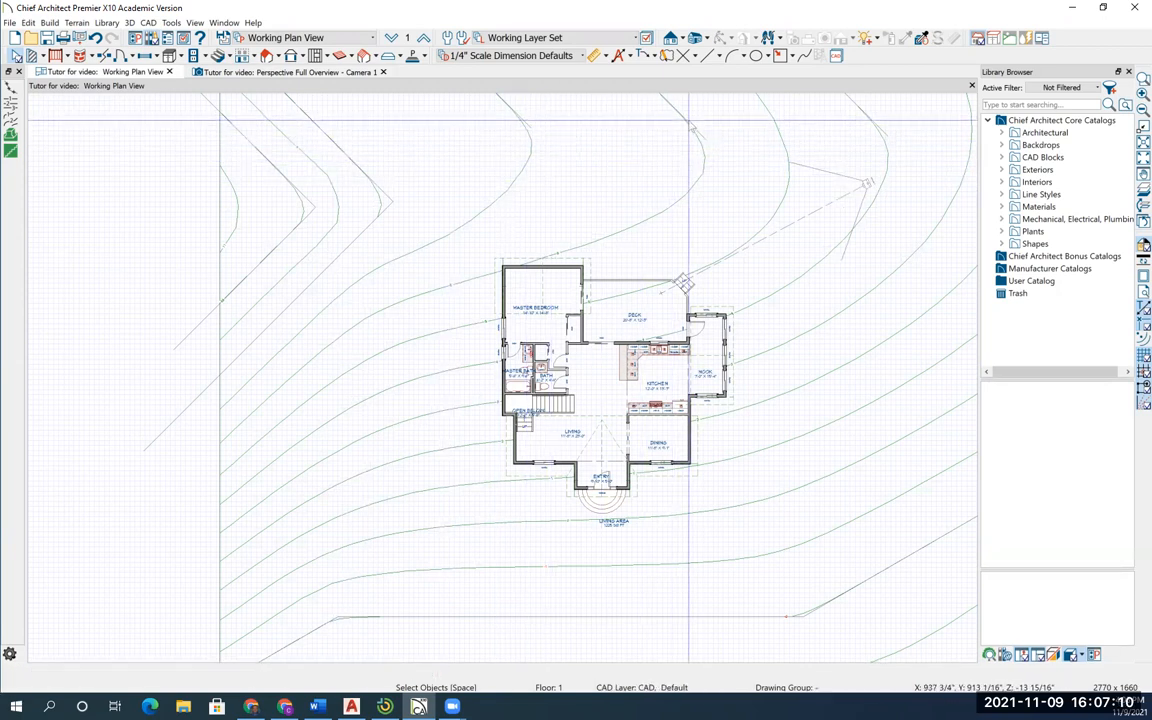
left_click(388, 204)
left_click(315, 209)
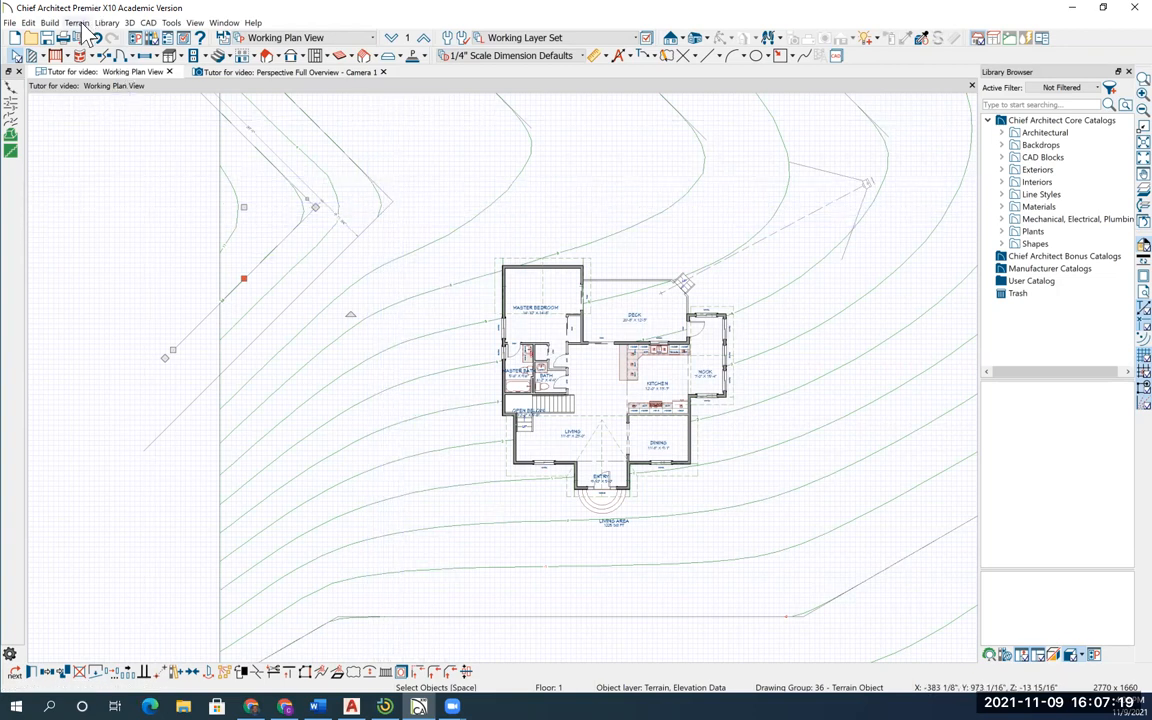
left_click(109, 254)
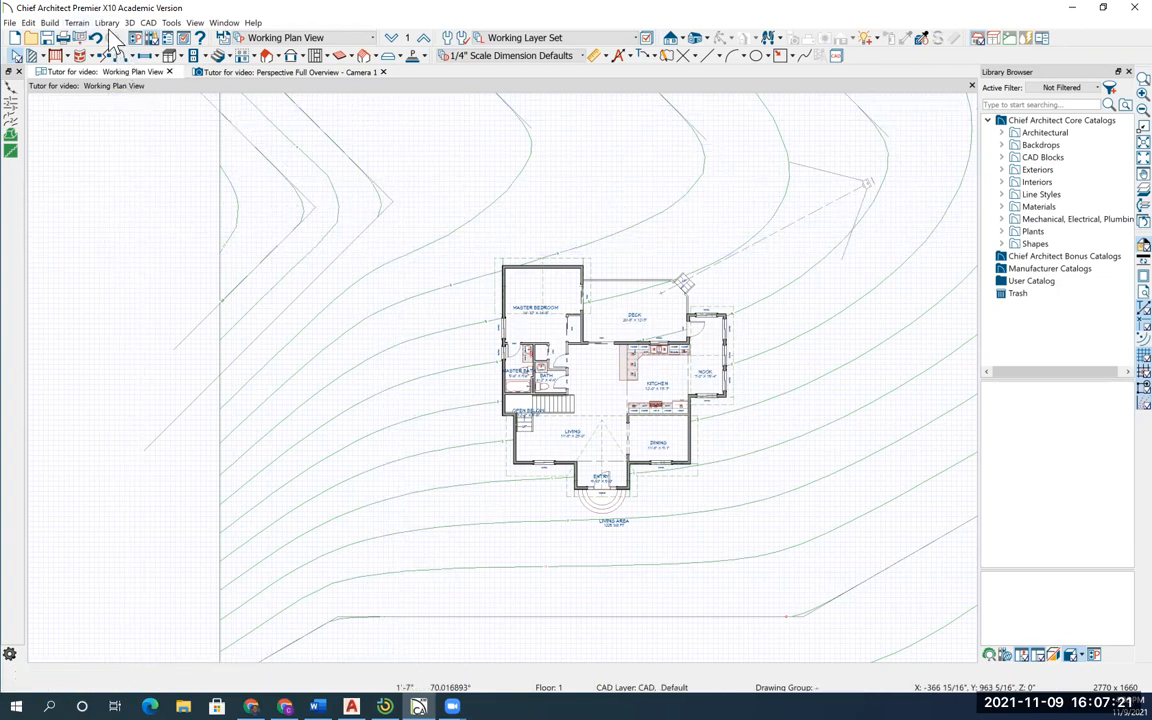
Step: Draw a curved retaining wall as a quarter arc around the outside of the master bedroom's upper-left corner and select it
left_click(77, 23)
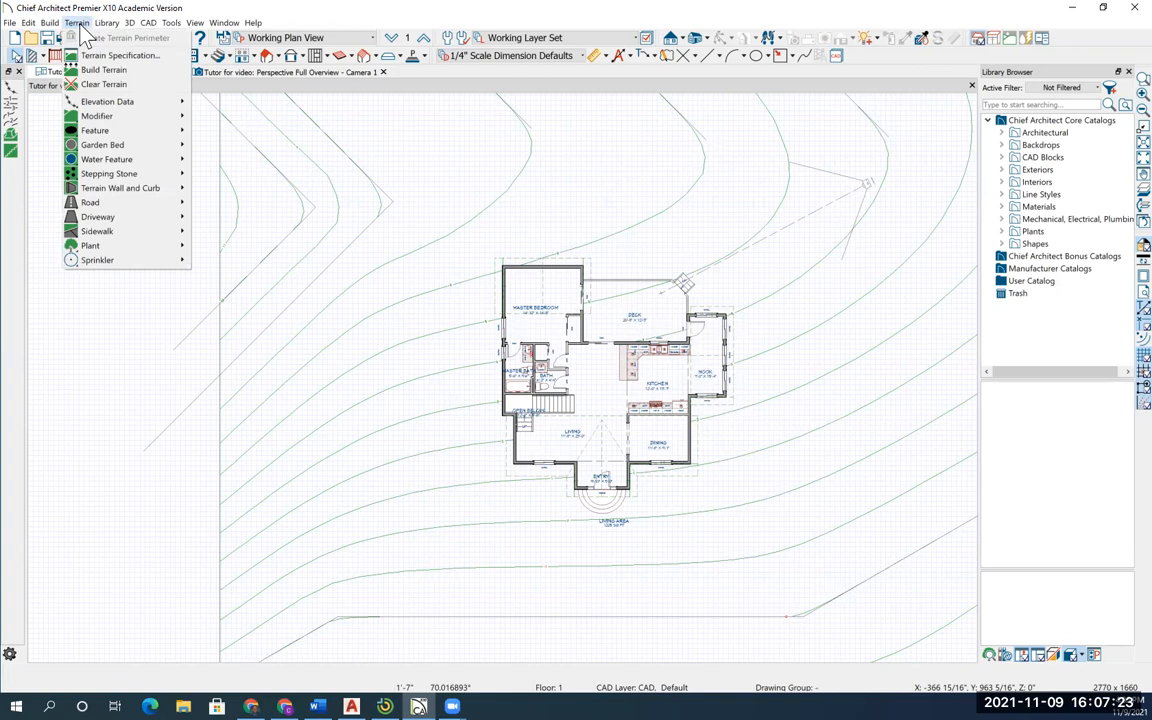
mouse_move(110, 188)
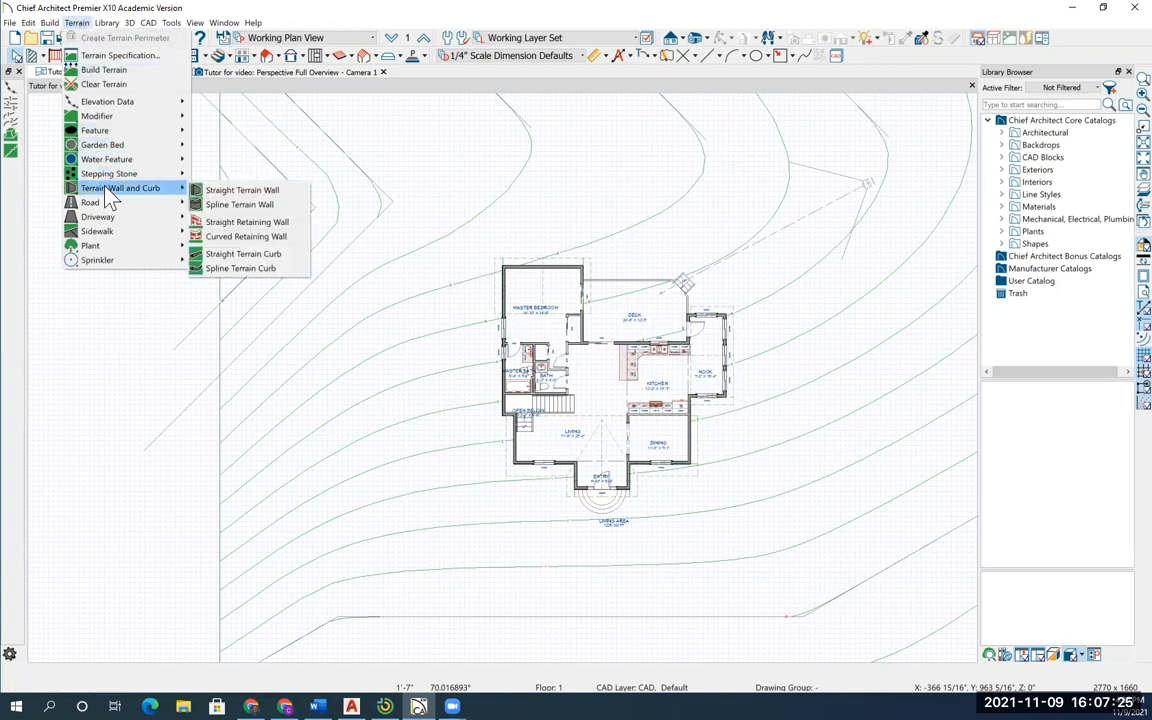
left_click(242, 237)
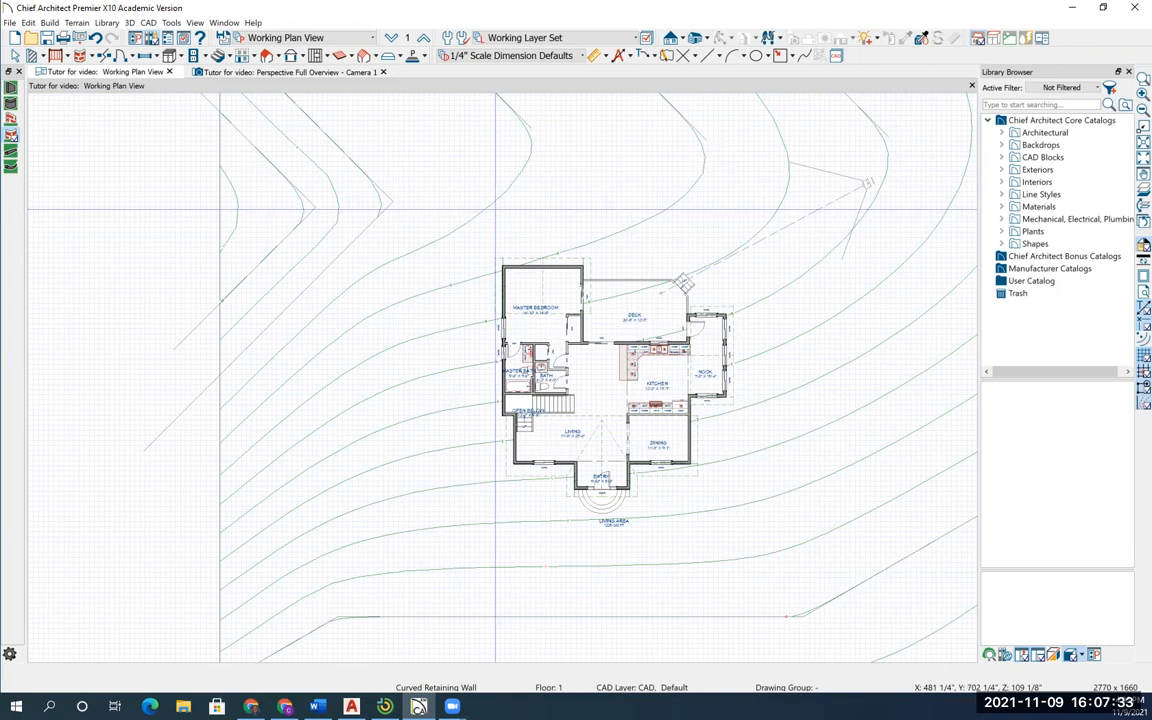
left_click_drag(496, 207, 437, 270)
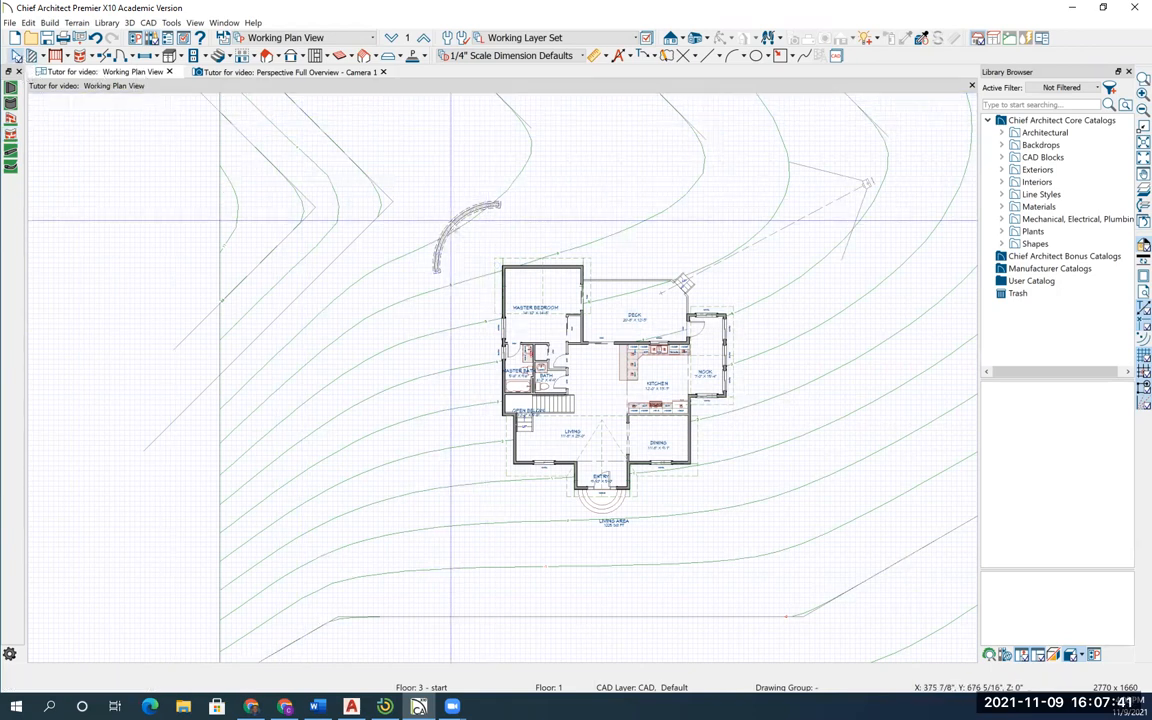
left_click(490, 204)
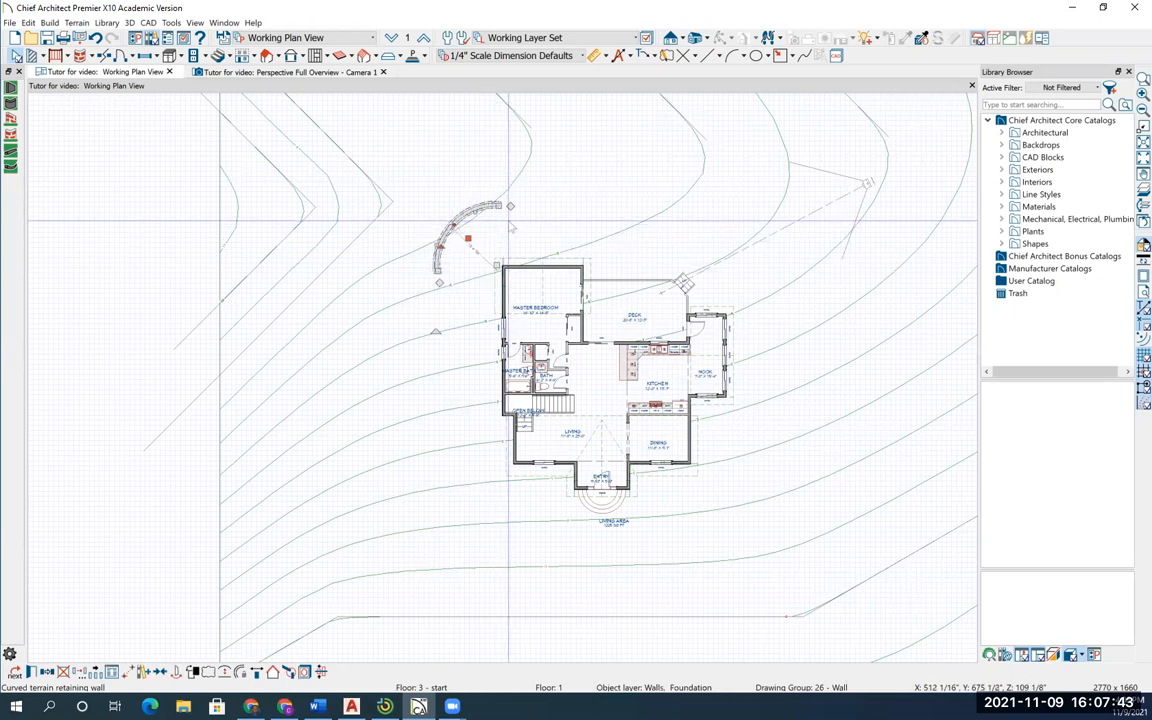
Step: Adjust both ends of the curved retaining wall so it forms a quarter arc outside the master bedroom's upper-left corner
left_click_drag(500, 205, 529, 212)
left_click_drag(436, 271, 490, 262)
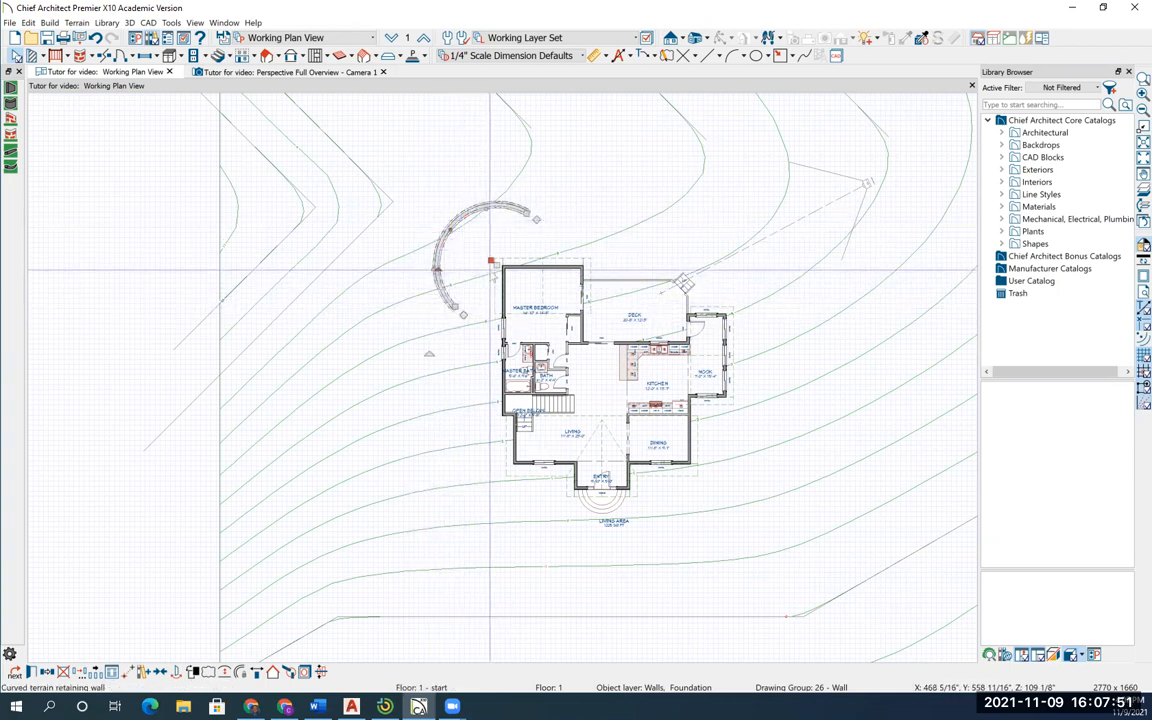
scroll(490, 262, "up", 3)
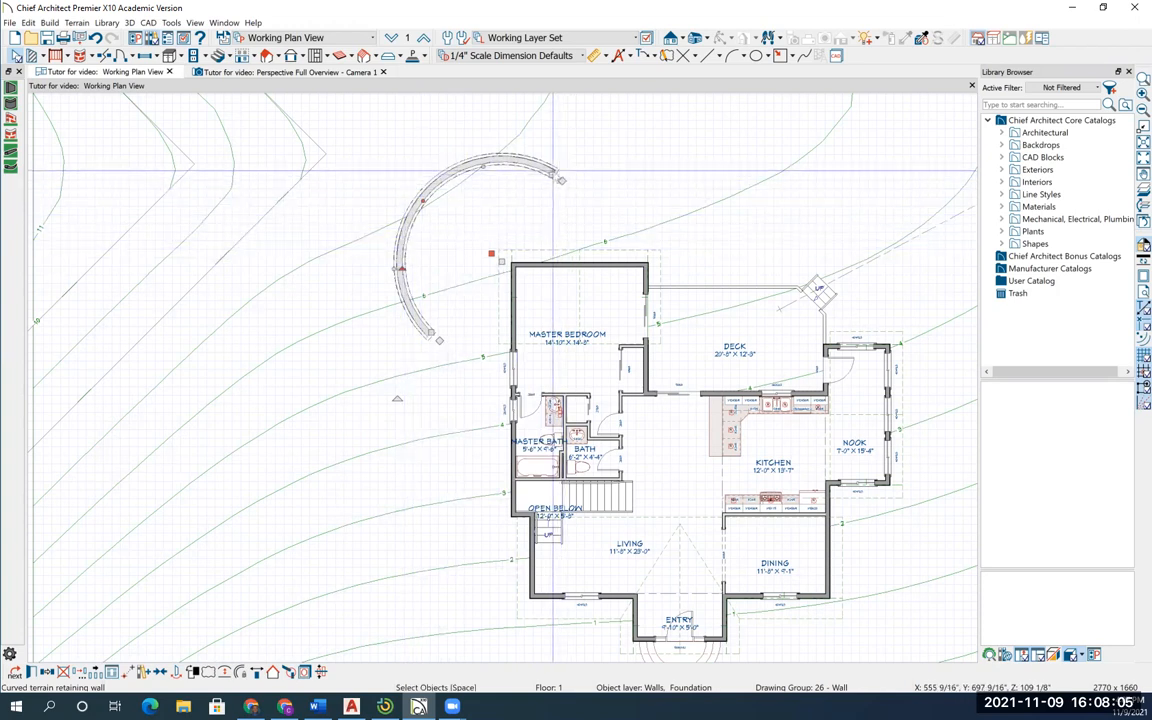
mouse_move(552, 172)
left_mouse_down()
mouse_move(466, 169)
mouse_move(502, 166)
left_mouse_up()
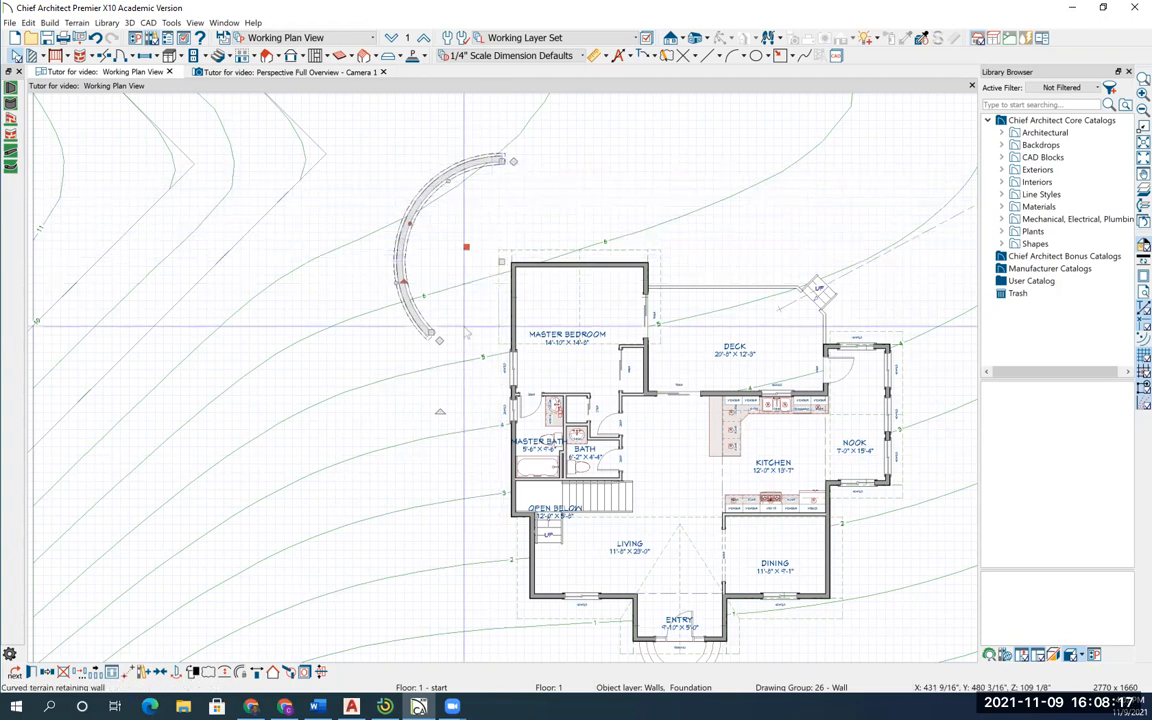
left_click_drag(433, 334, 395, 265)
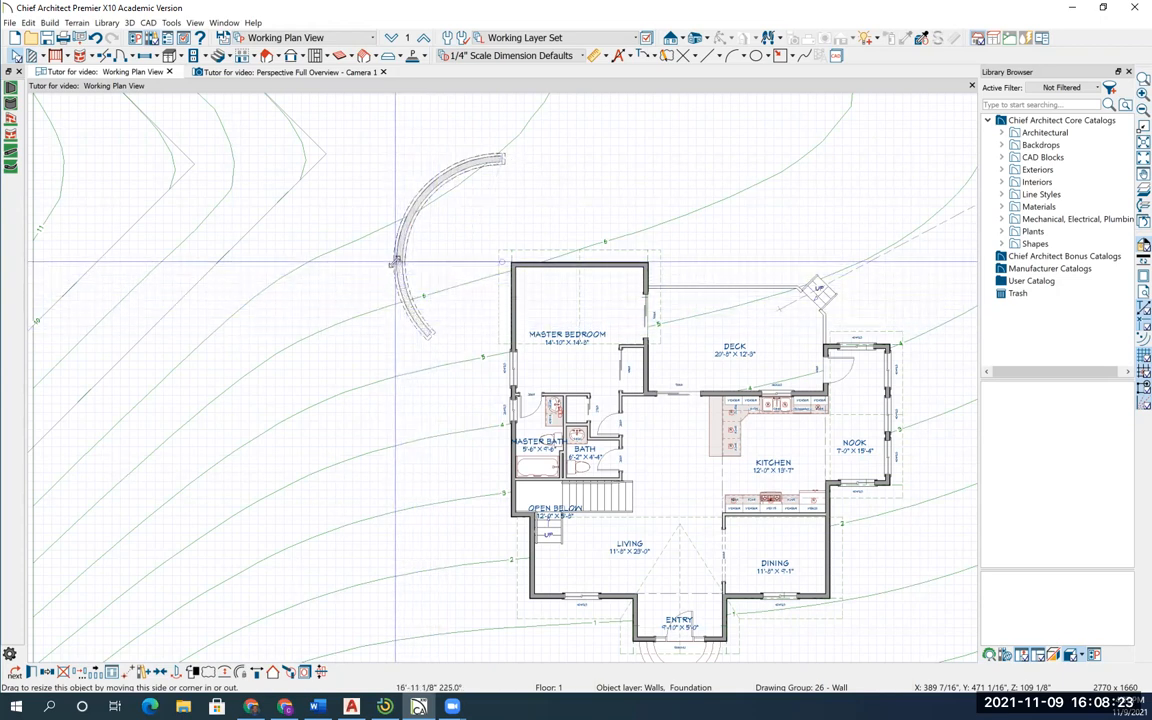
left_click_drag(395, 263, 396, 262)
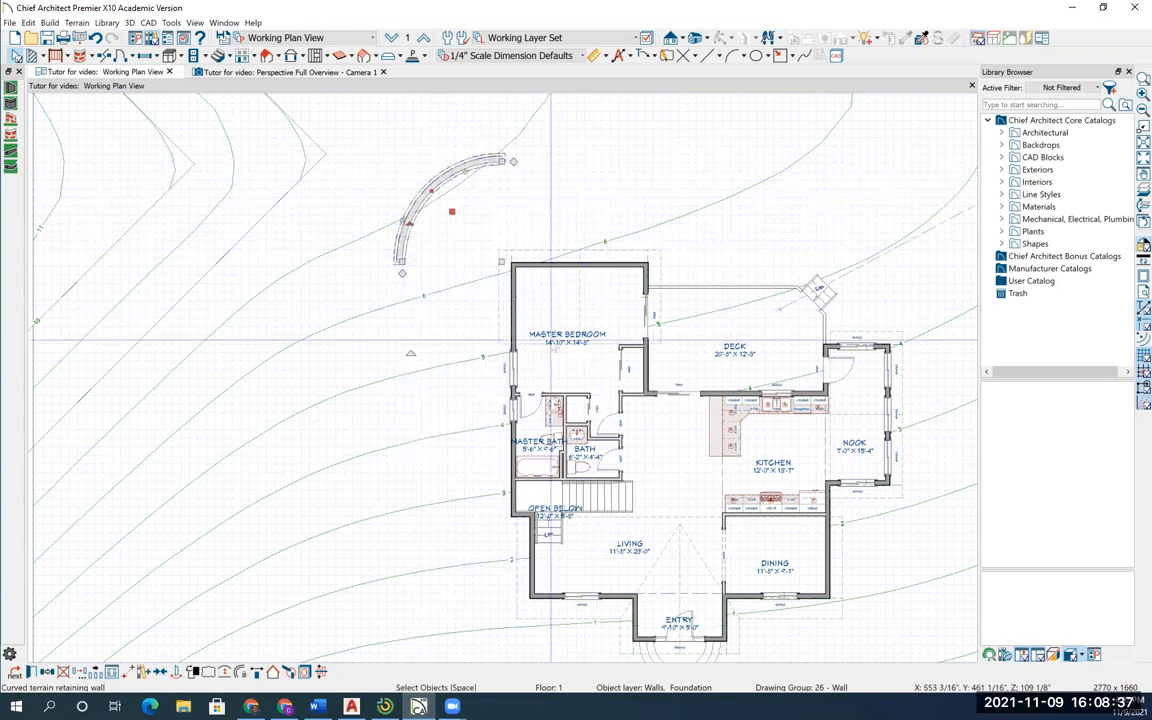
Step: Draw straight retaining walls from both ends of the arc, one running behind the deck and one down past the living room
left_click(78, 23)
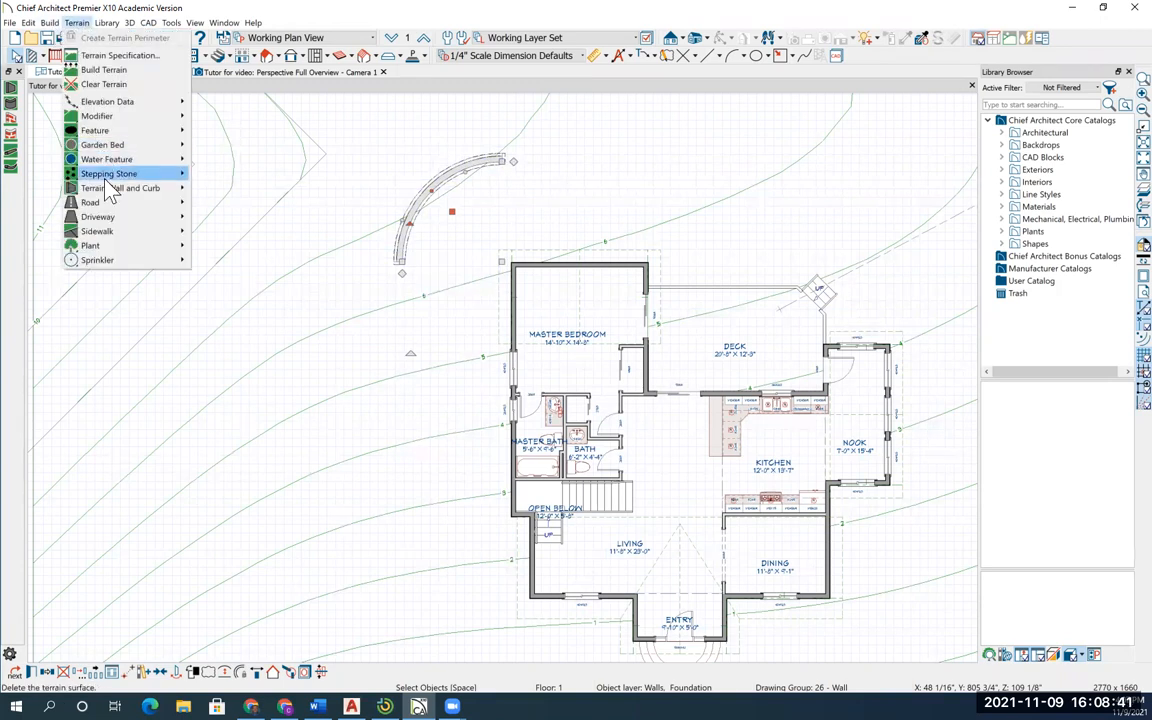
mouse_move(130, 188)
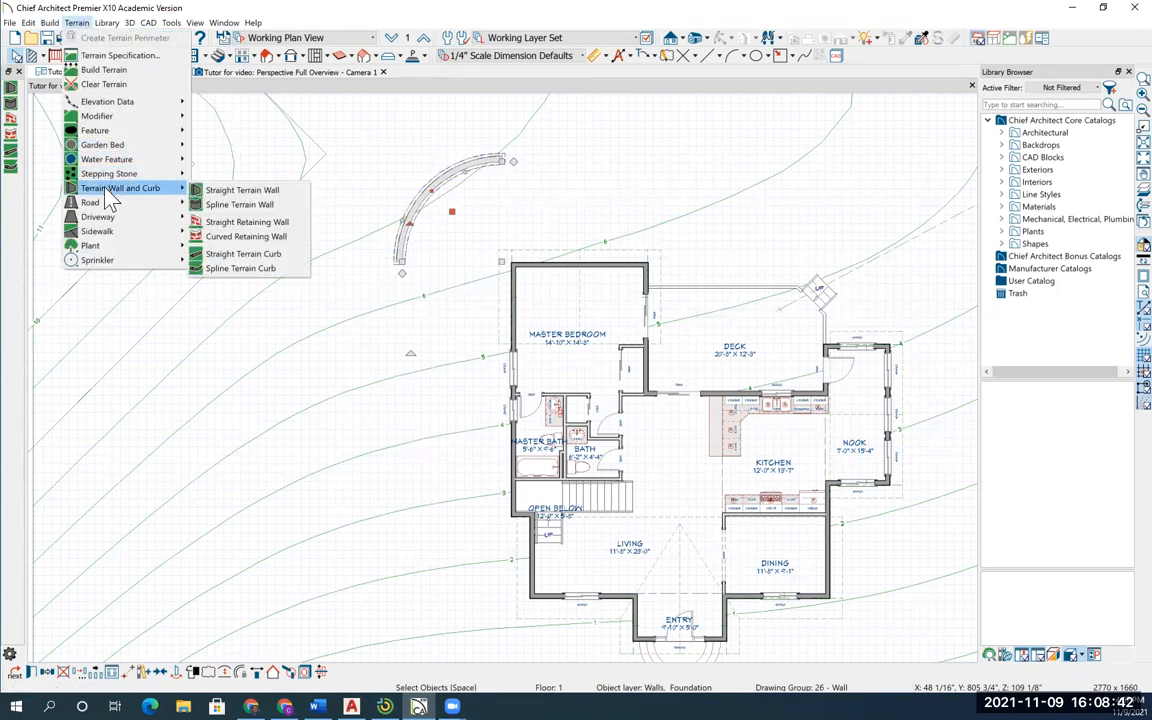
left_click(227, 226)
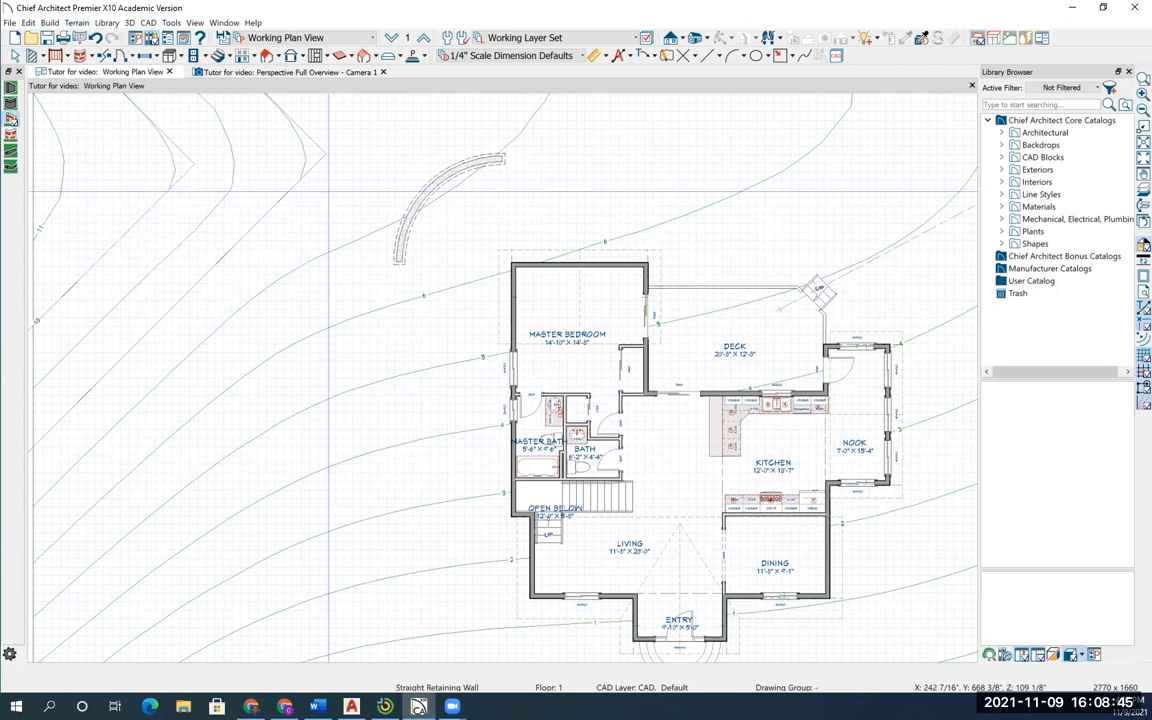
left_click_drag(503, 160, 881, 163)
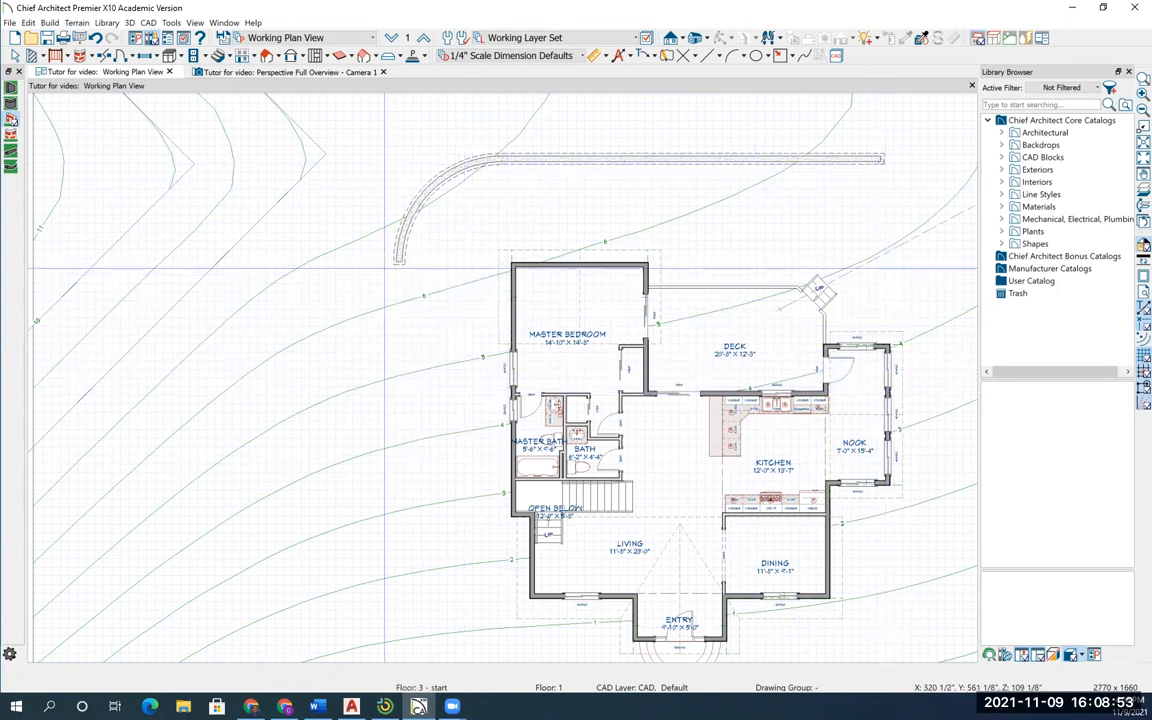
left_click_drag(402, 263, 410, 622)
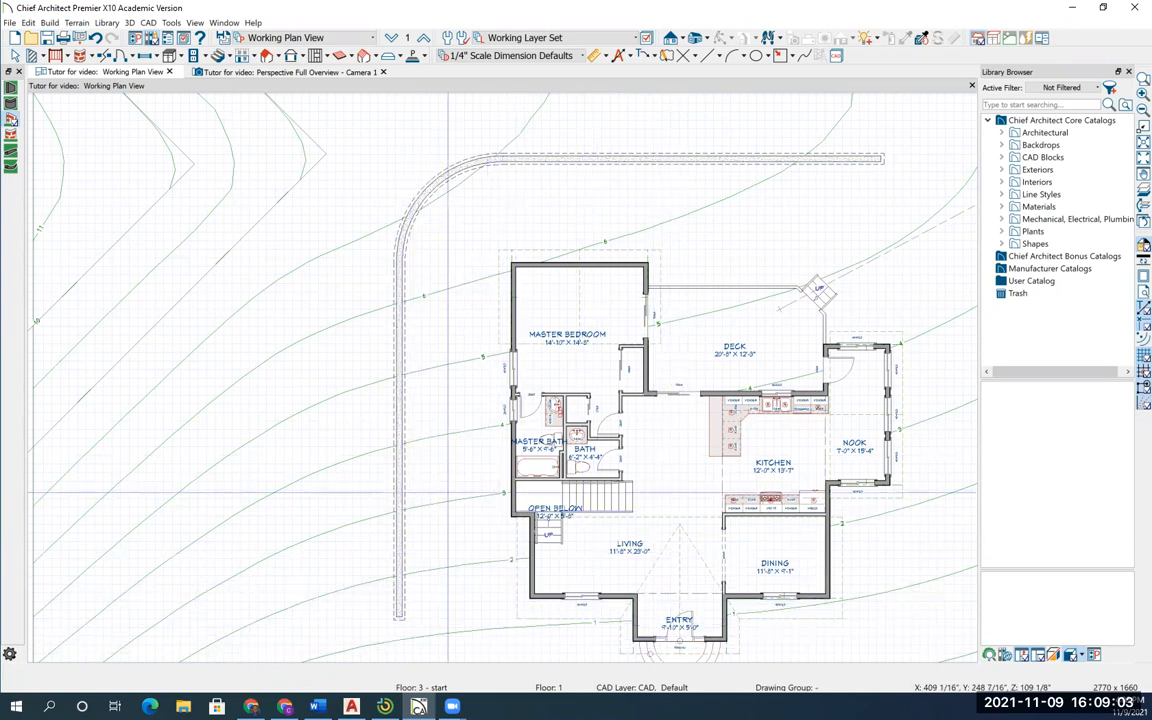
Step: Examine the retaining wall and surrounding slope in the Perspective Full Overview from the rear and the nook side
left_click(238, 73)
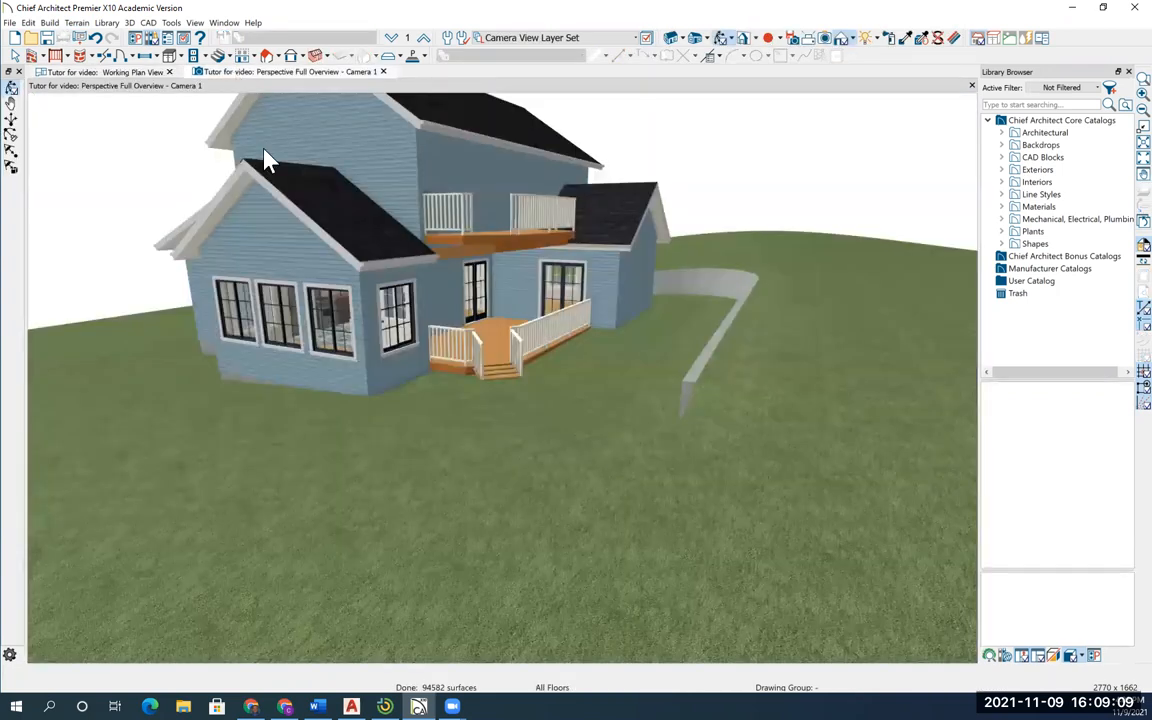
left_click_drag(535, 297, 546, 321)
left_click_drag(503, 418, 516, 372)
left_click_drag(550, 416, 514, 425)
left_click_drag(710, 323, 808, 197)
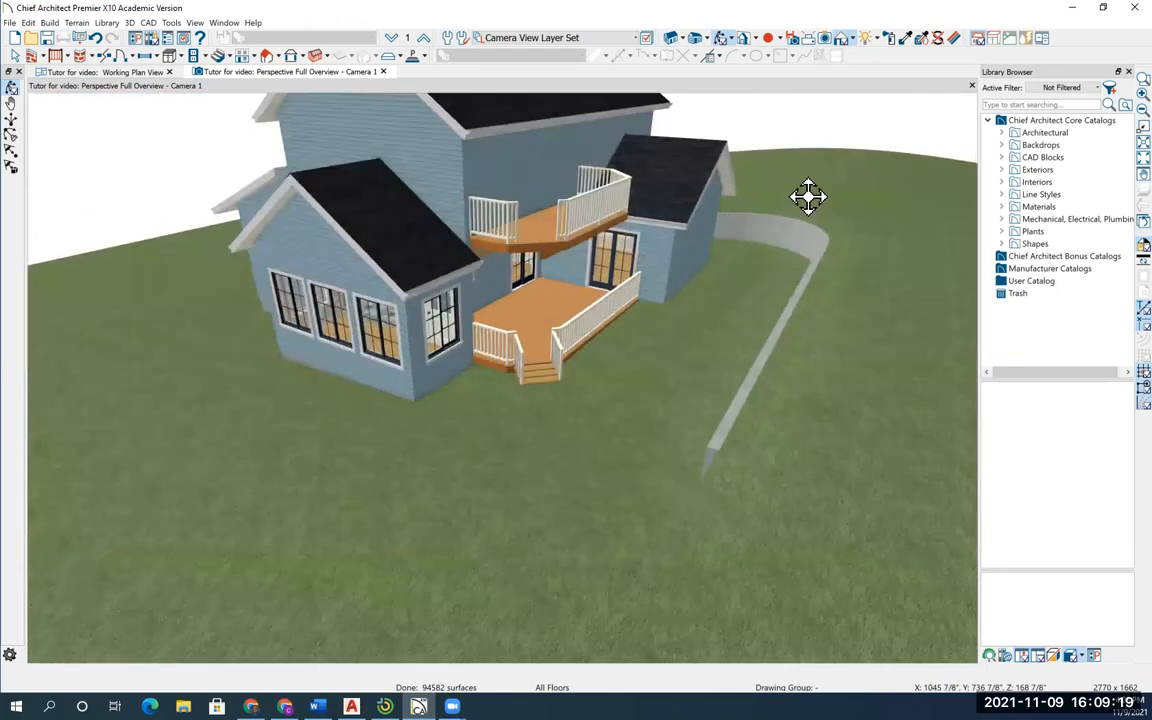
left_click_drag(496, 443, 143, 362)
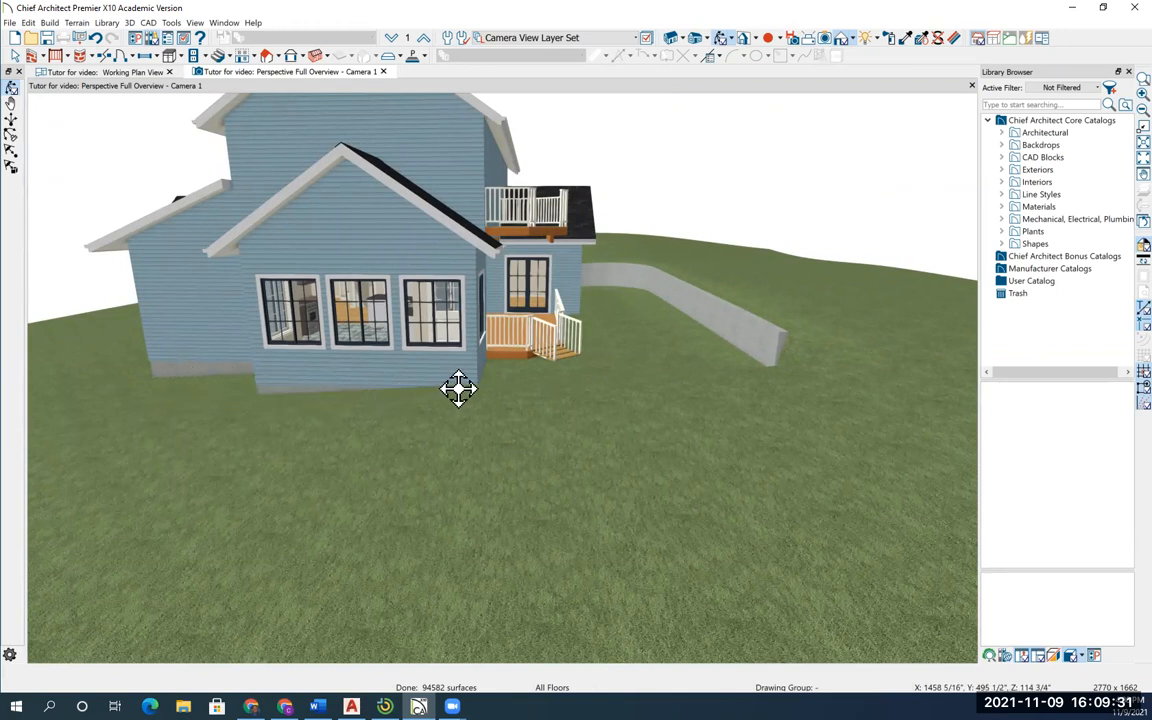
Step: In the working plan view, draw a closed rectangular elevation line about 52 feet deep around the whole house, inside the retaining wall
left_click(91, 74)
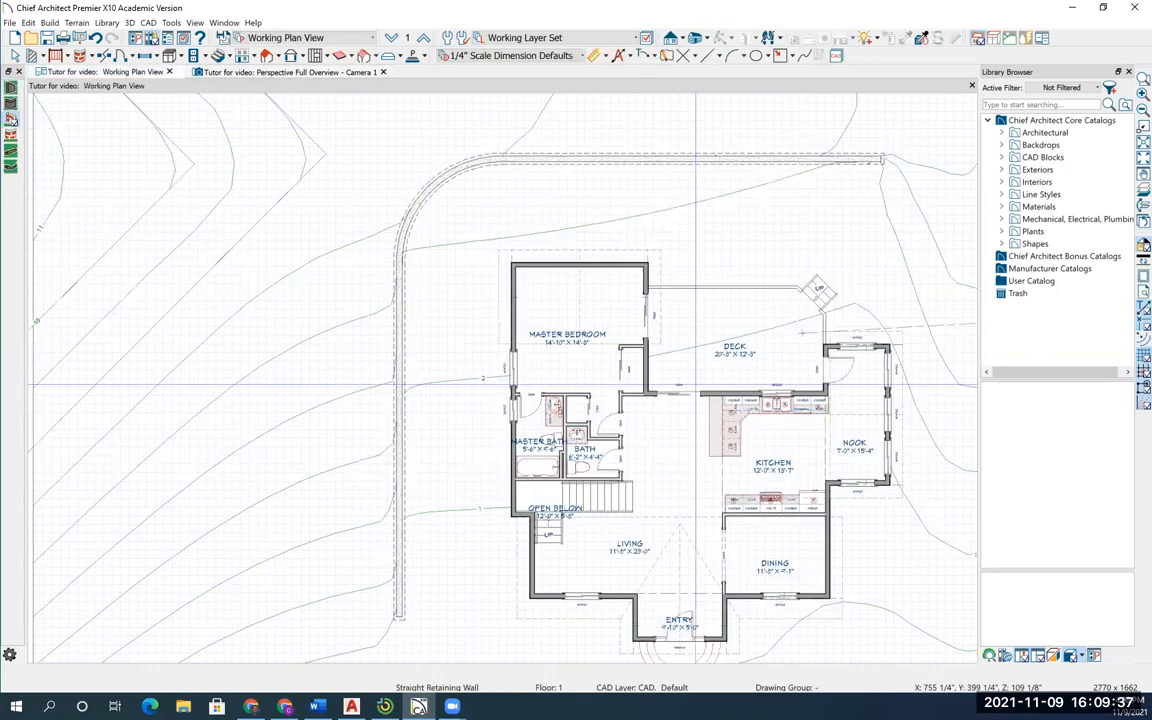
middle_click_drag(752, 467, 573, 385)
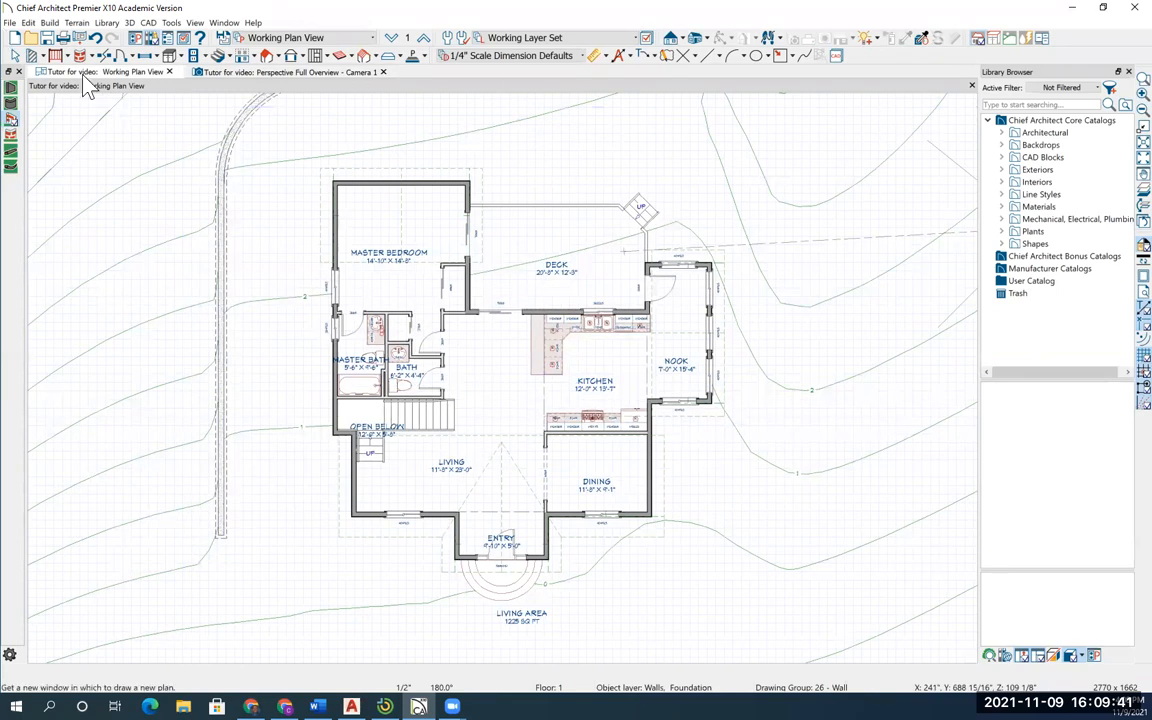
left_click(78, 23)
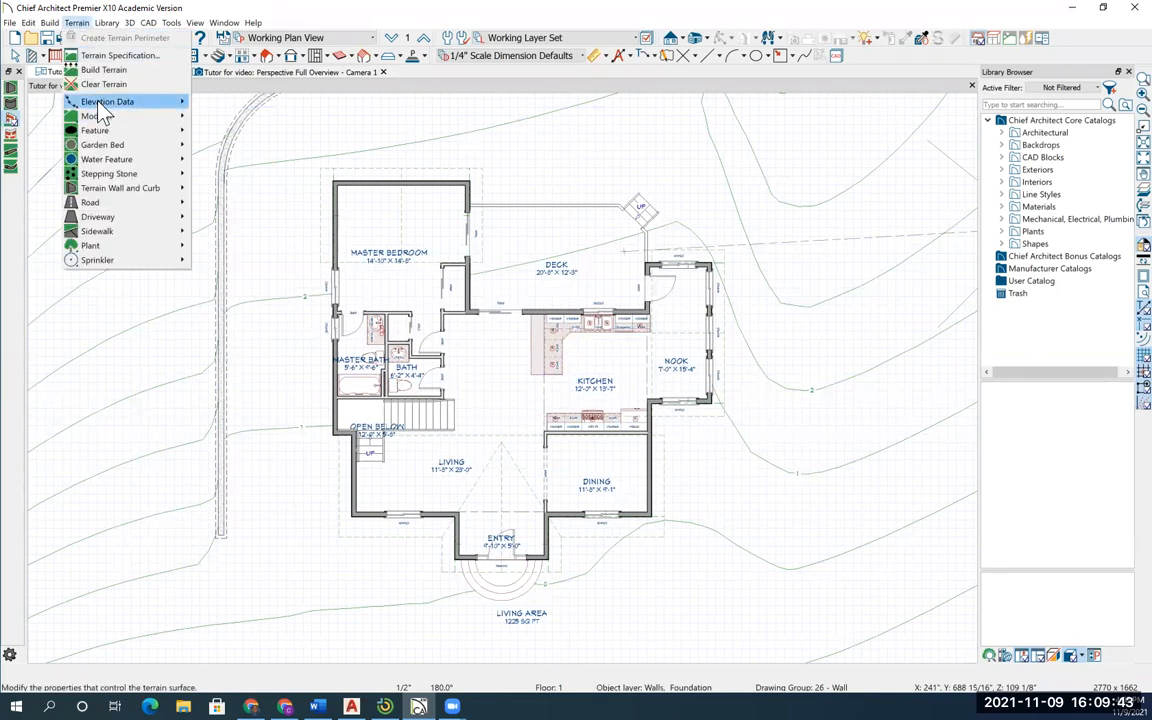
mouse_move(100, 104)
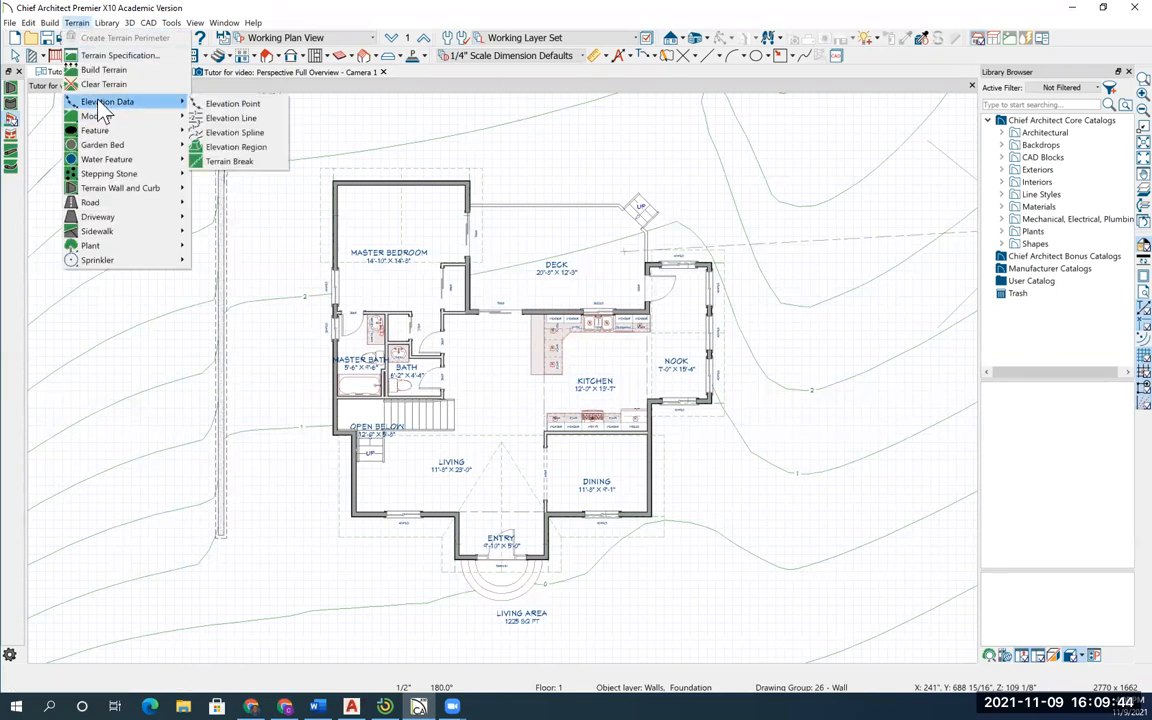
left_click(230, 119)
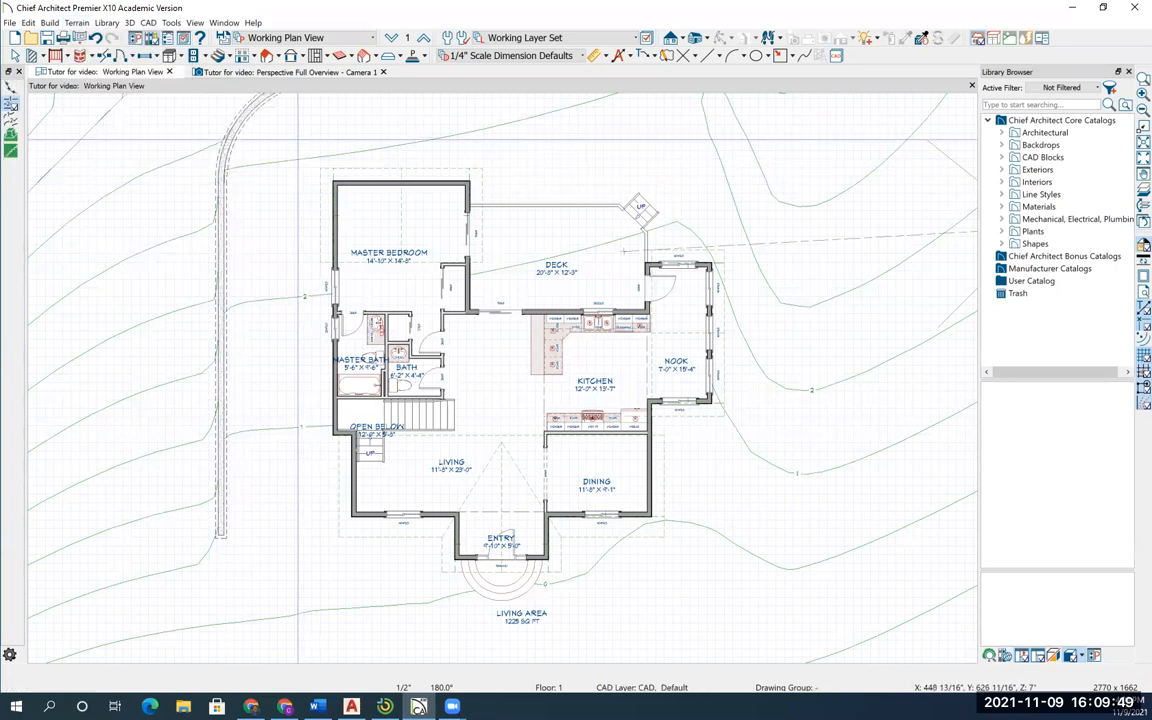
middle_click_drag(316, 167, 281, 201)
scroll(316, 167, "down", 1)
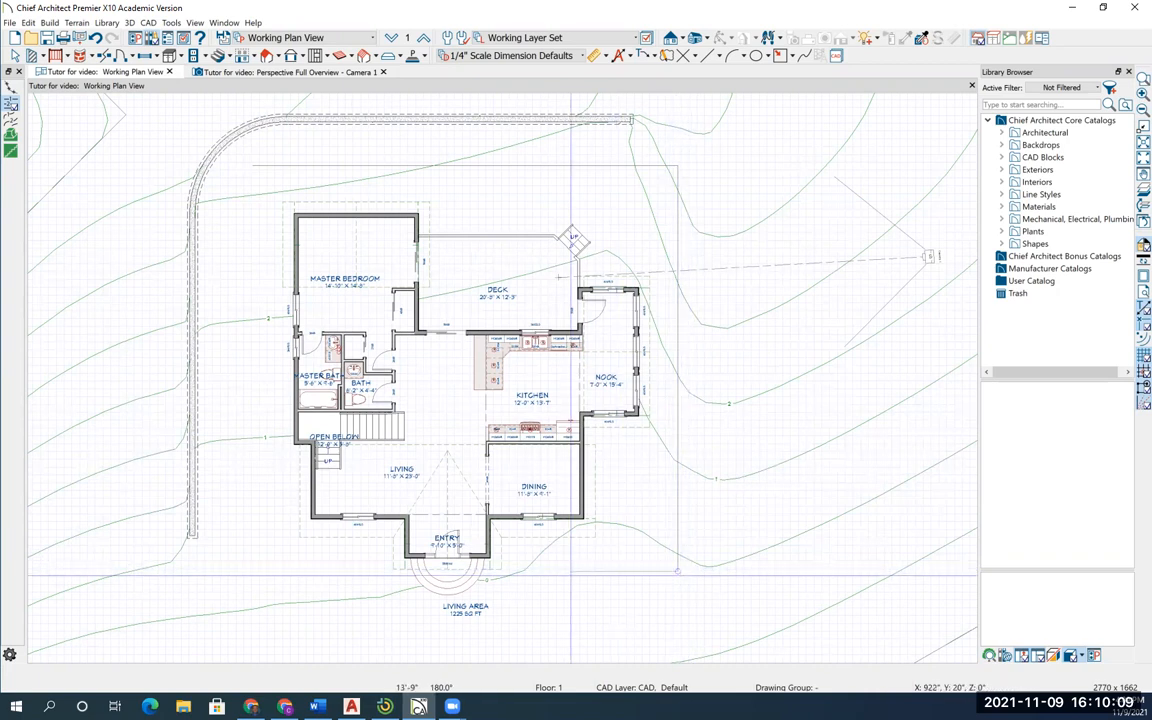
left_click(255, 572)
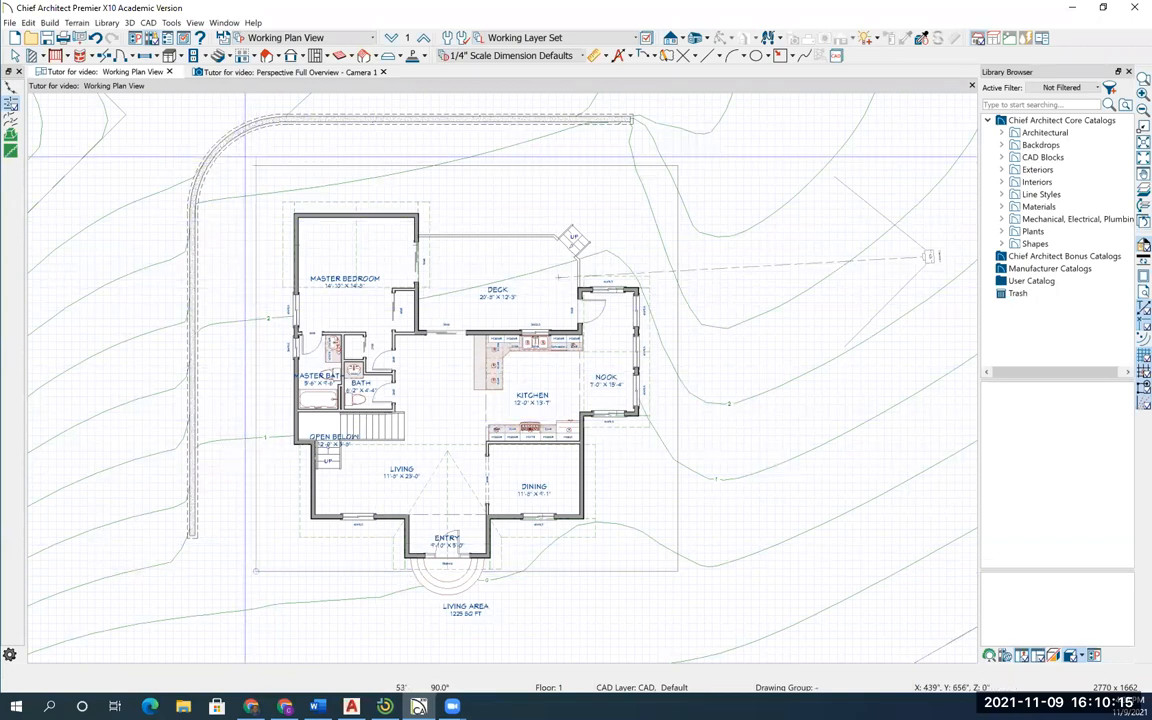
left_click(255, 166)
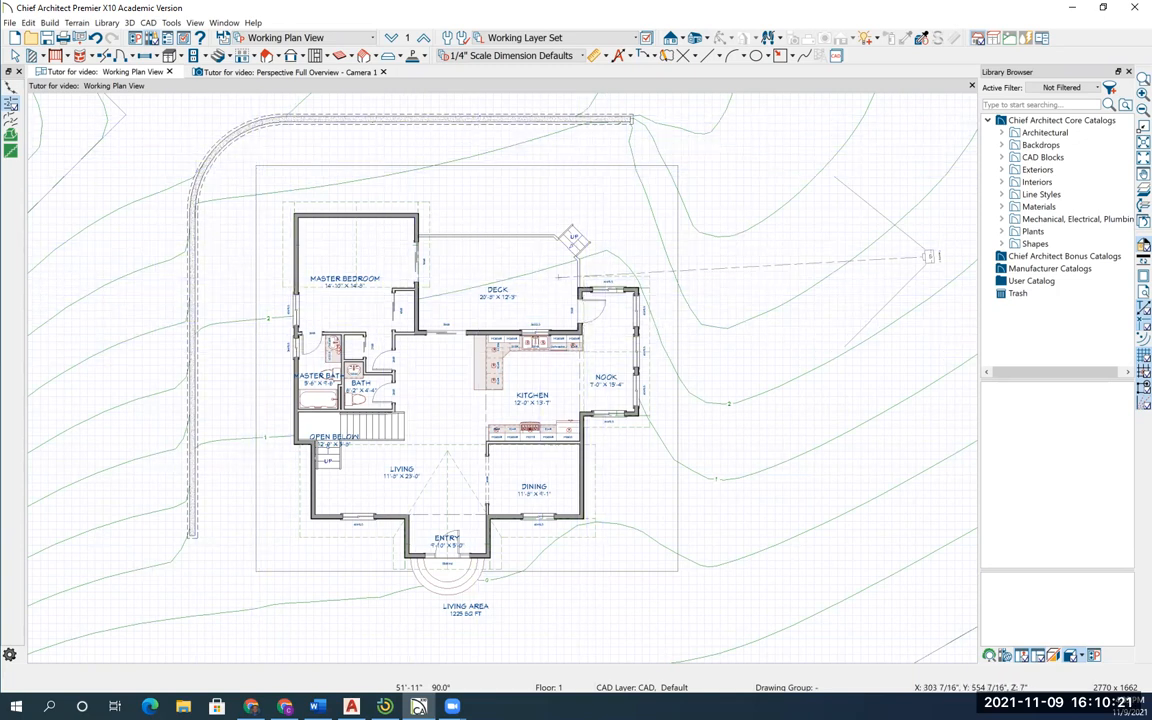
Step: Give the rectangular elevation region around the house an elevation of 0 and deselect it
left_click(15, 56)
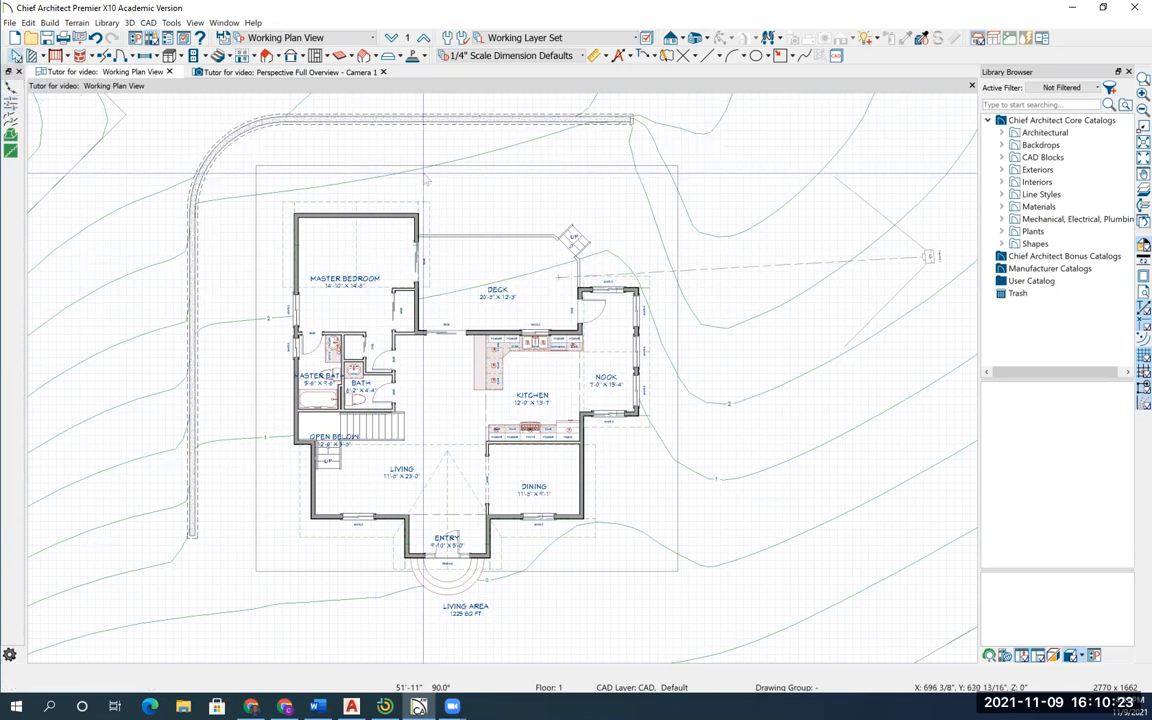
left_click(399, 165)
double_click(399, 165)
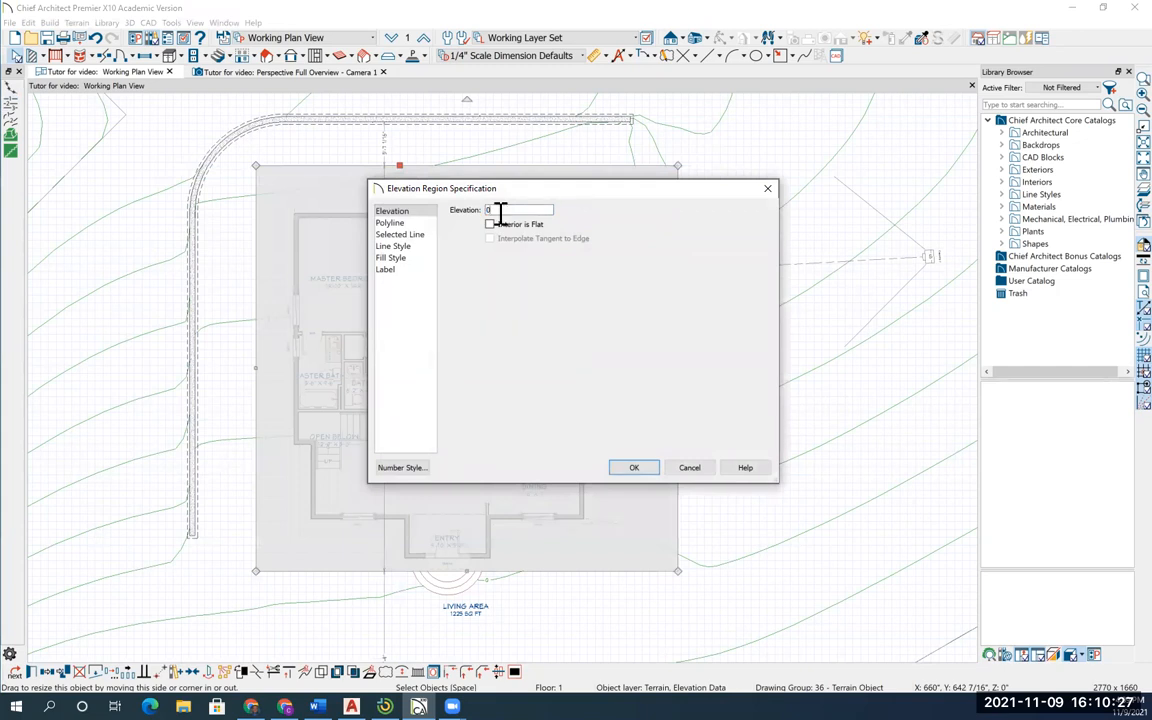
left_click(632, 468)
scroll(633, 463, "down", 1)
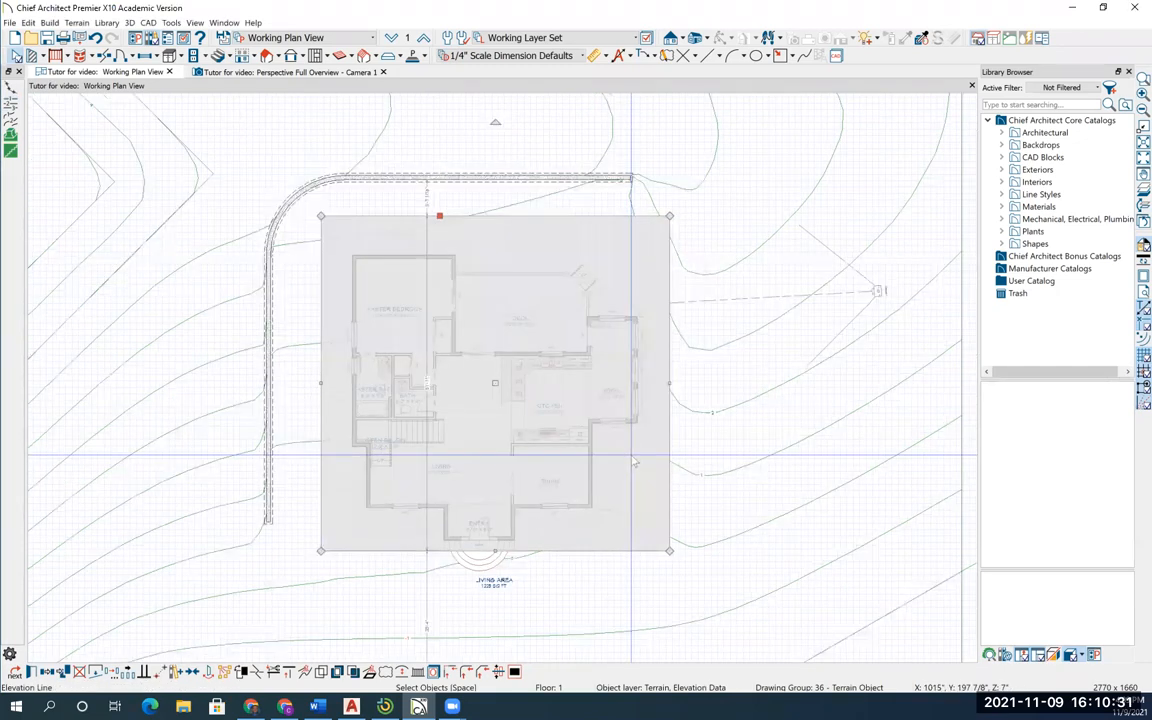
scroll(633, 463, "down", 1)
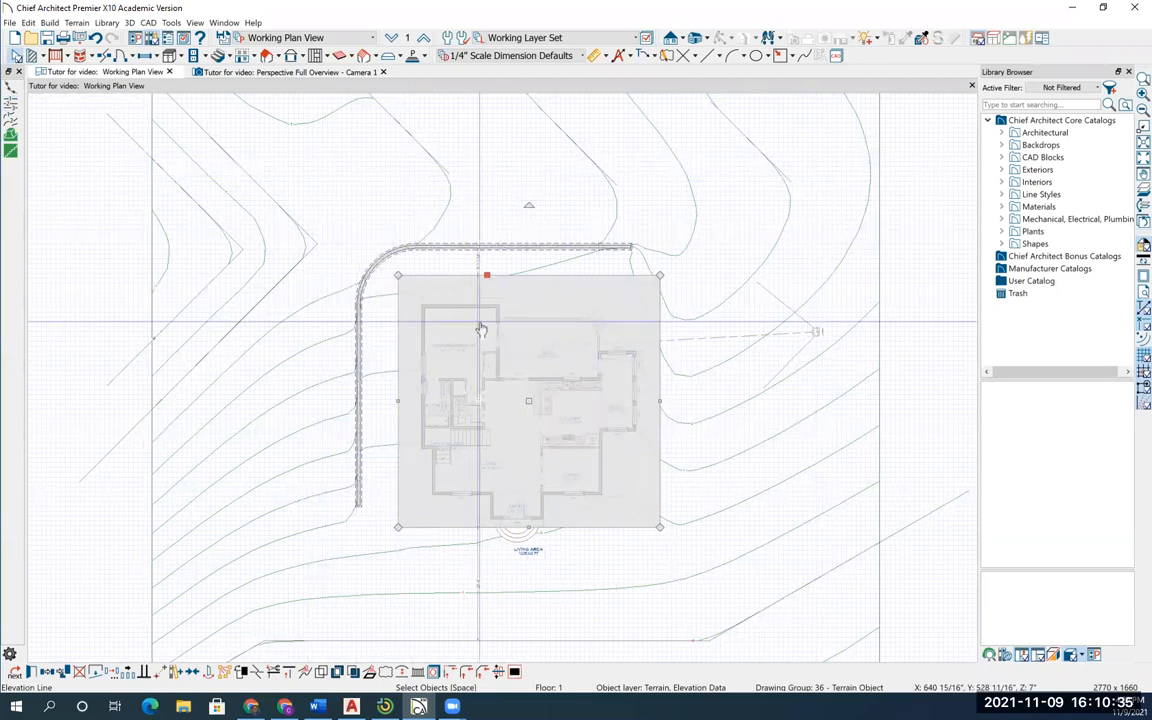
scroll(482, 330, "down", 1)
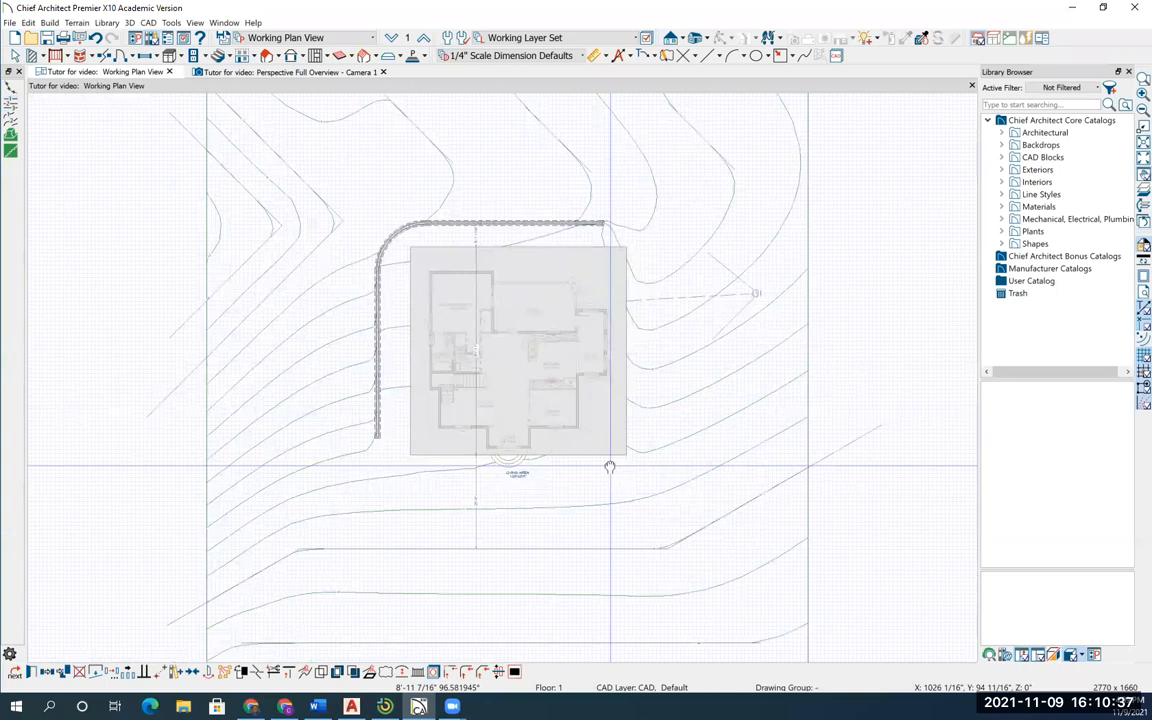
middle_click_drag(609, 467, 607, 388)
left_click(497, 184)
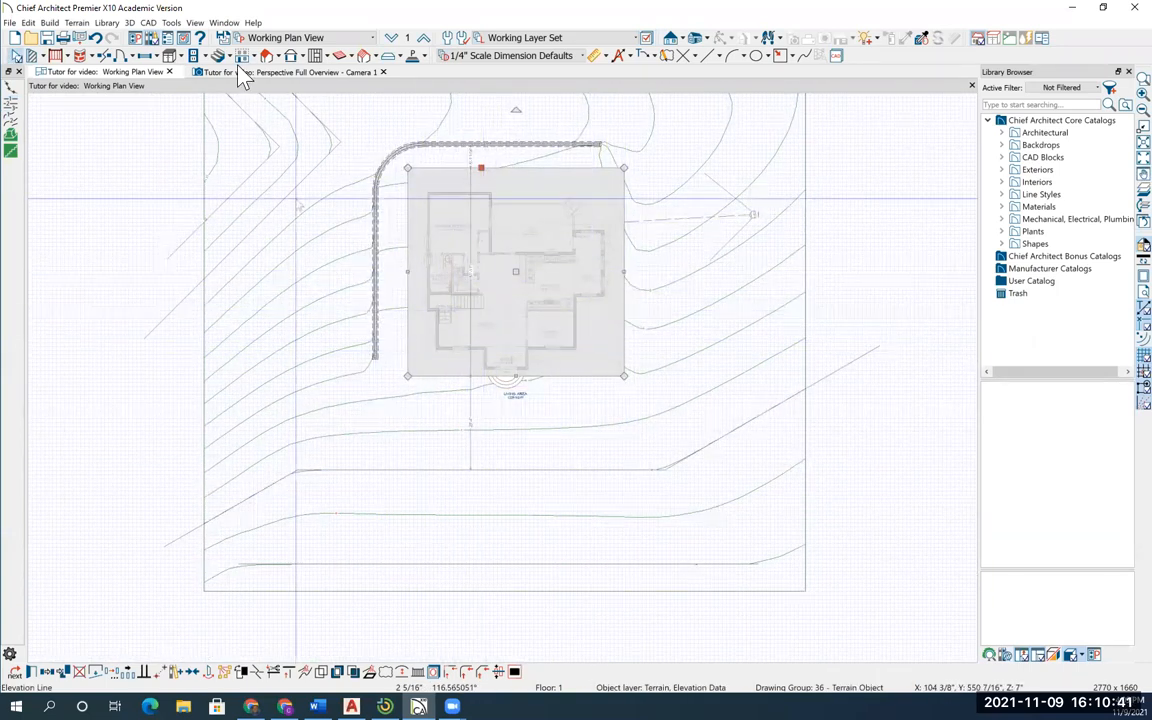
key("Escape")
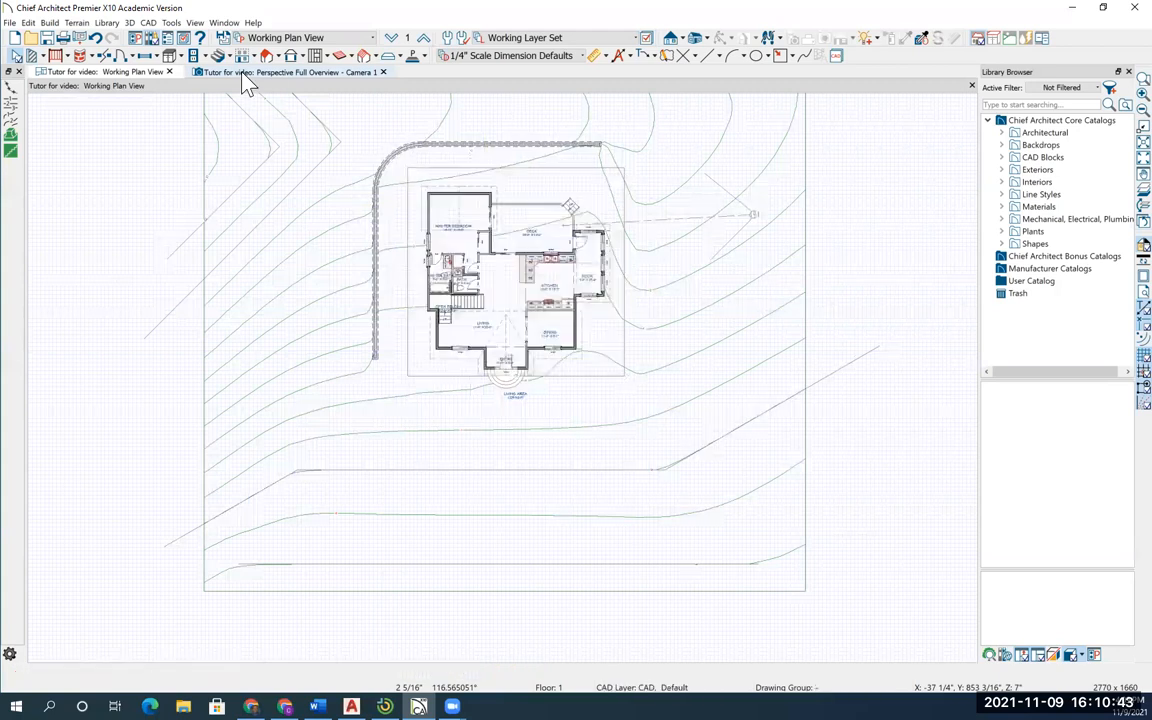
Step: Examine the ground around the house in the Perspective Full Overview, from above the deck round to the front
left_click(243, 74)
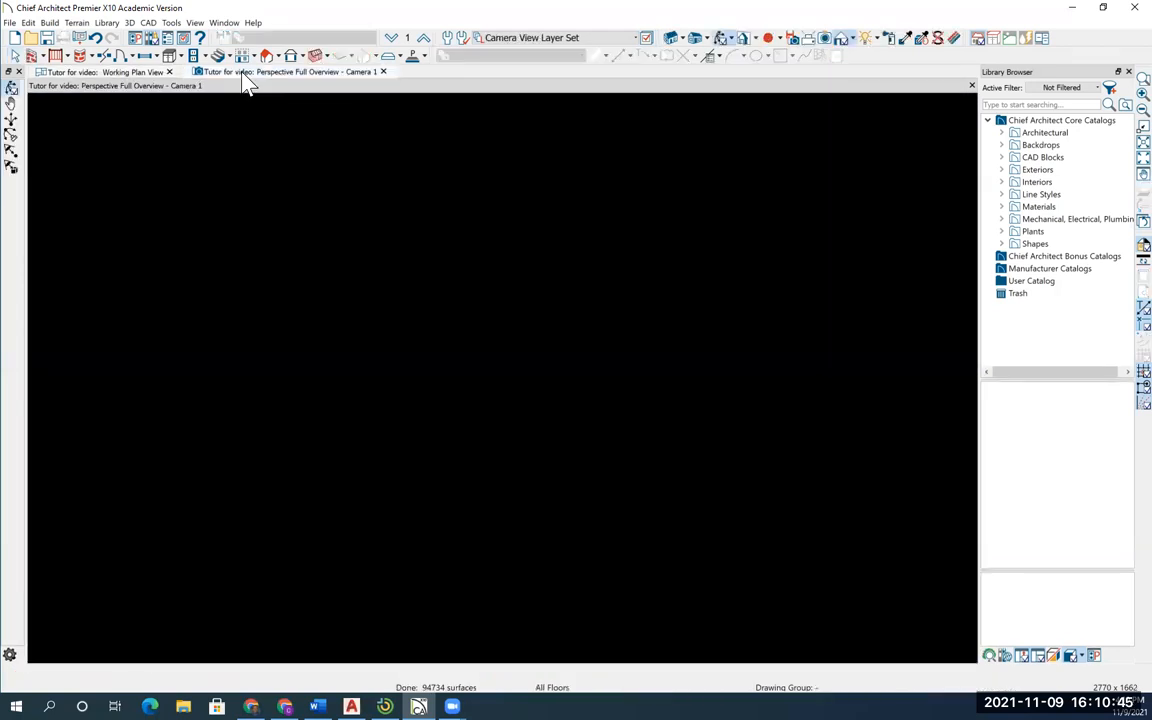
left_click_drag(556, 418, 505, 420)
left_click_drag(536, 366, 559, 315)
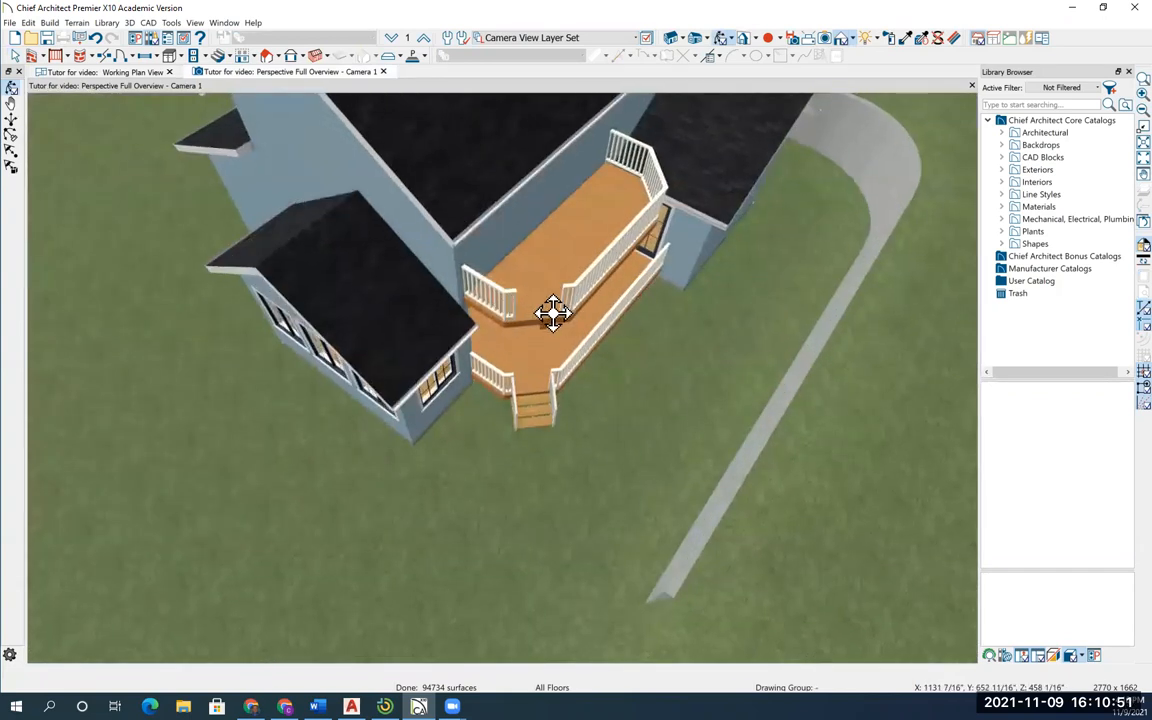
left_click_drag(546, 502, 246, 462)
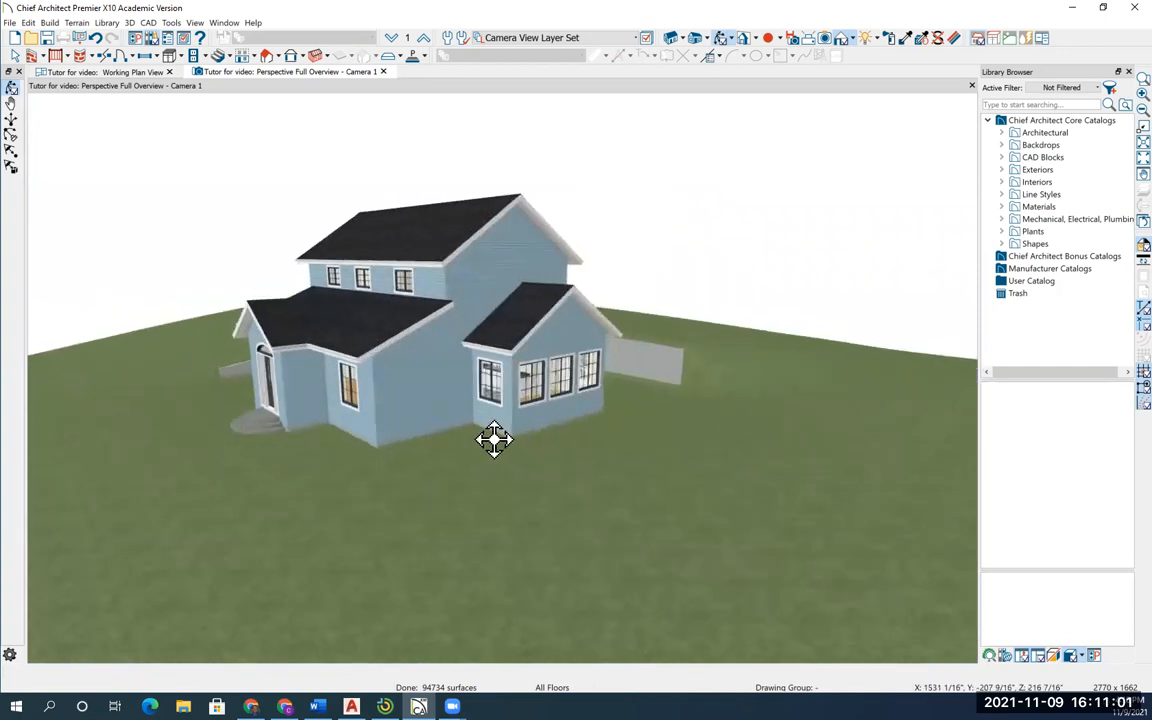
Step: In the working plan view, delete the doorway opening in the angled railing of the second-floor deck
left_click(155, 73)
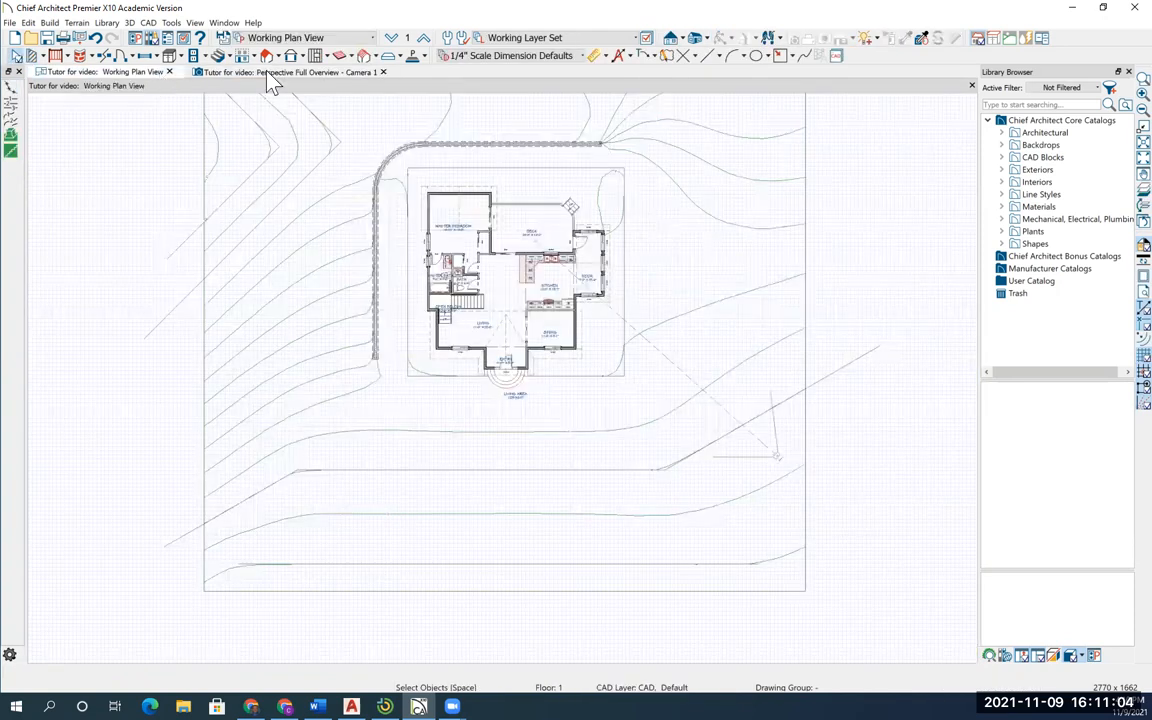
left_click(424, 37)
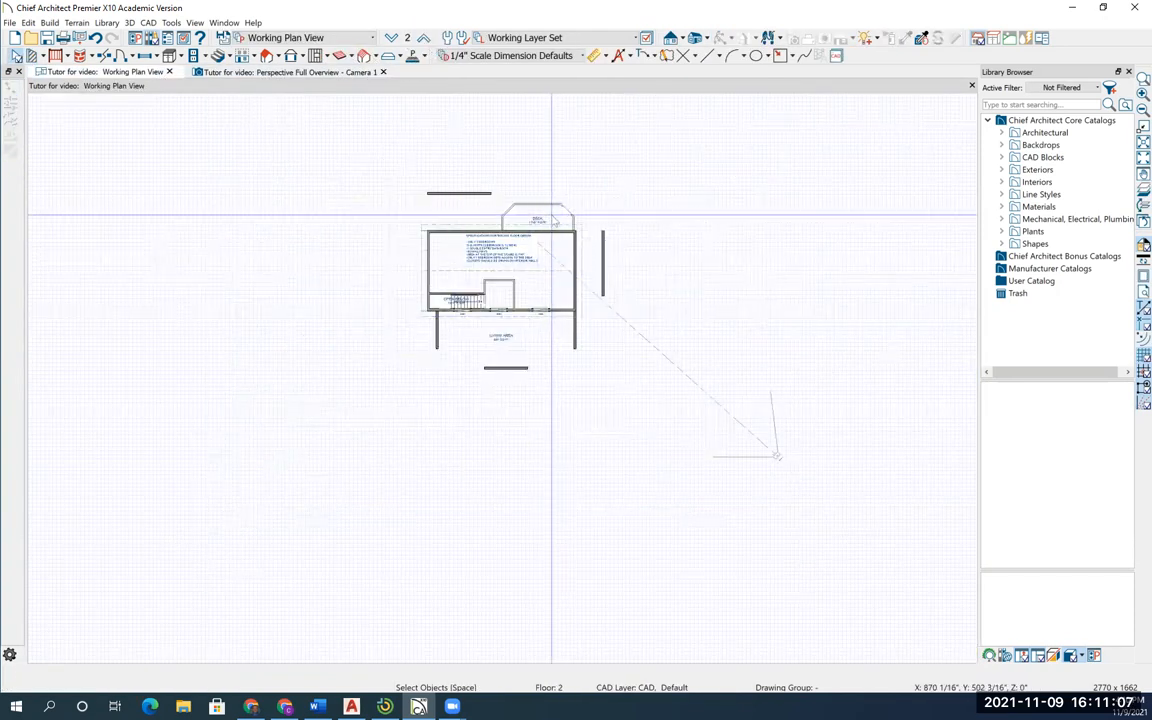
scroll(555, 220, "up", 5)
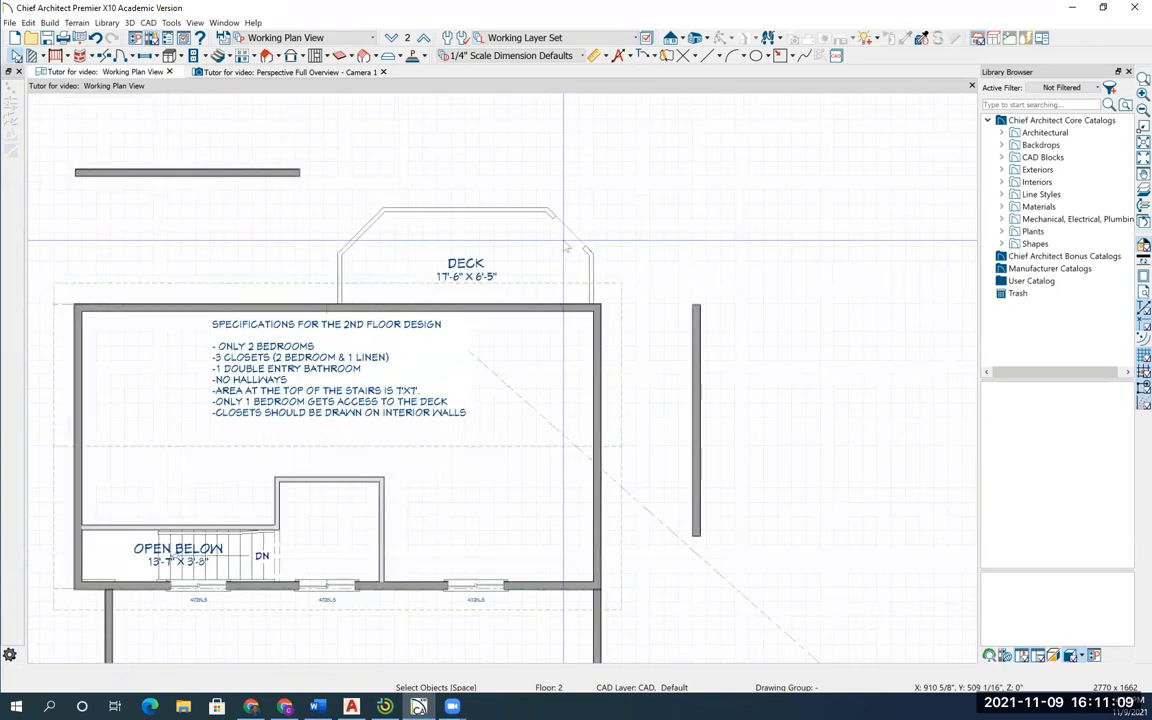
left_click(572, 230)
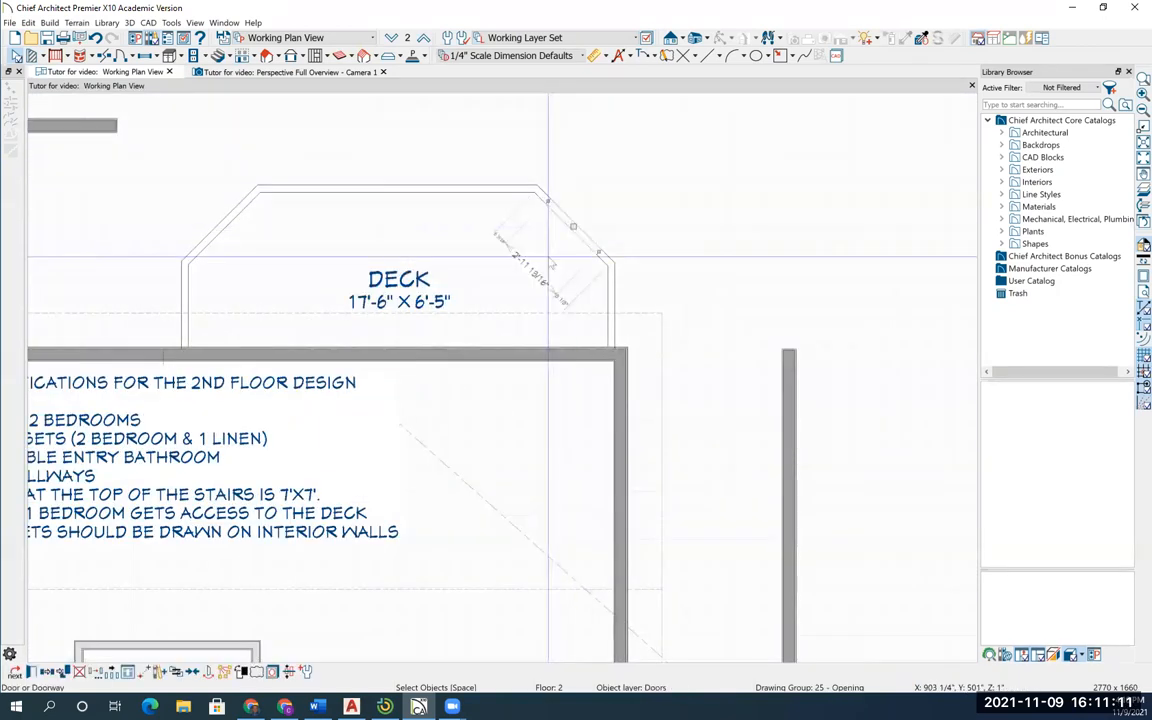
key("Delete")
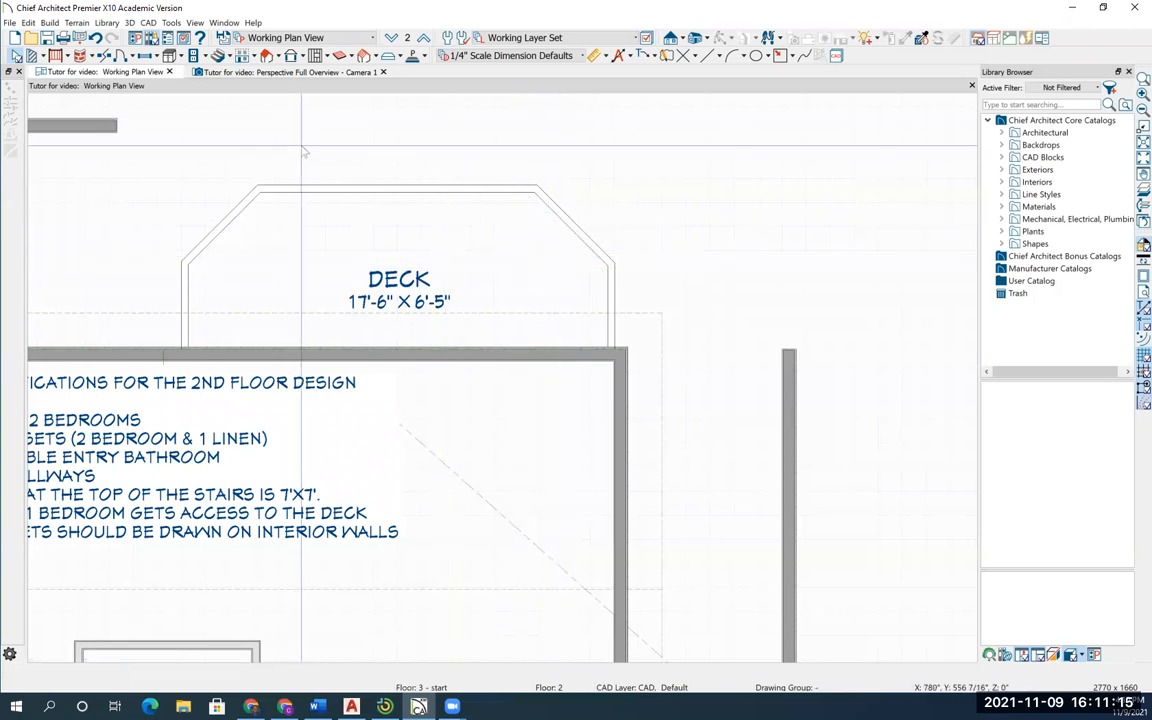
scroll(379, 228, "down", 3)
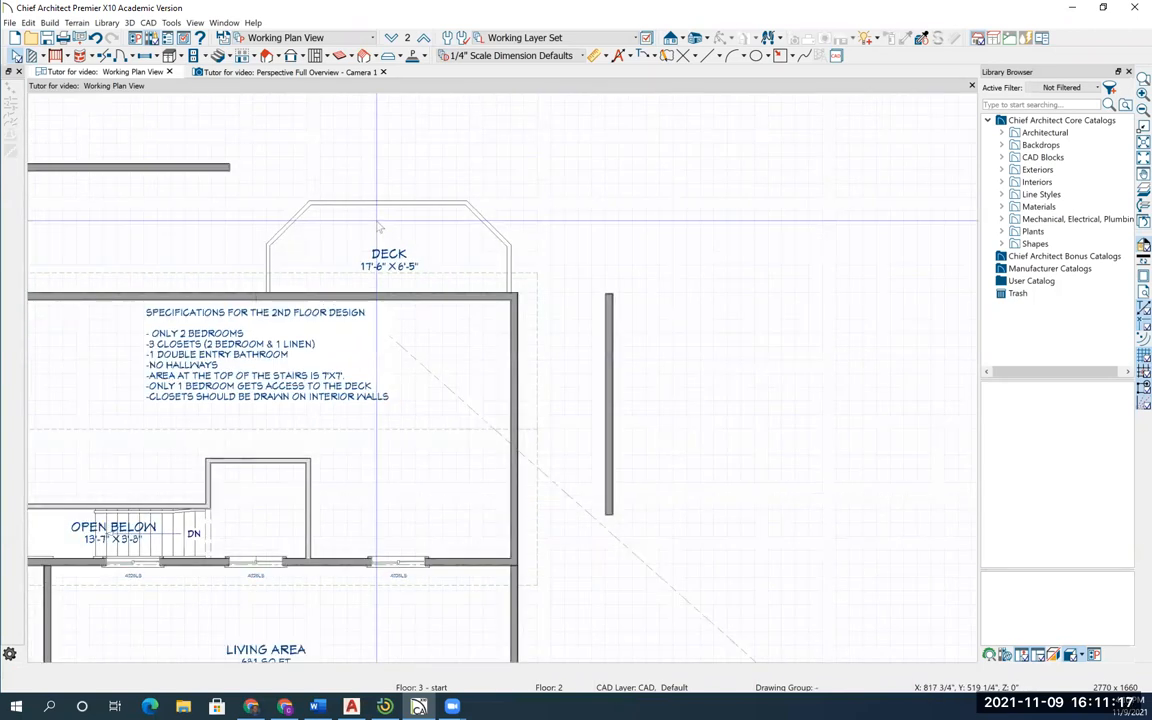
scroll(379, 228, "down", 5)
middle_click_drag(381, 404, 455, 397)
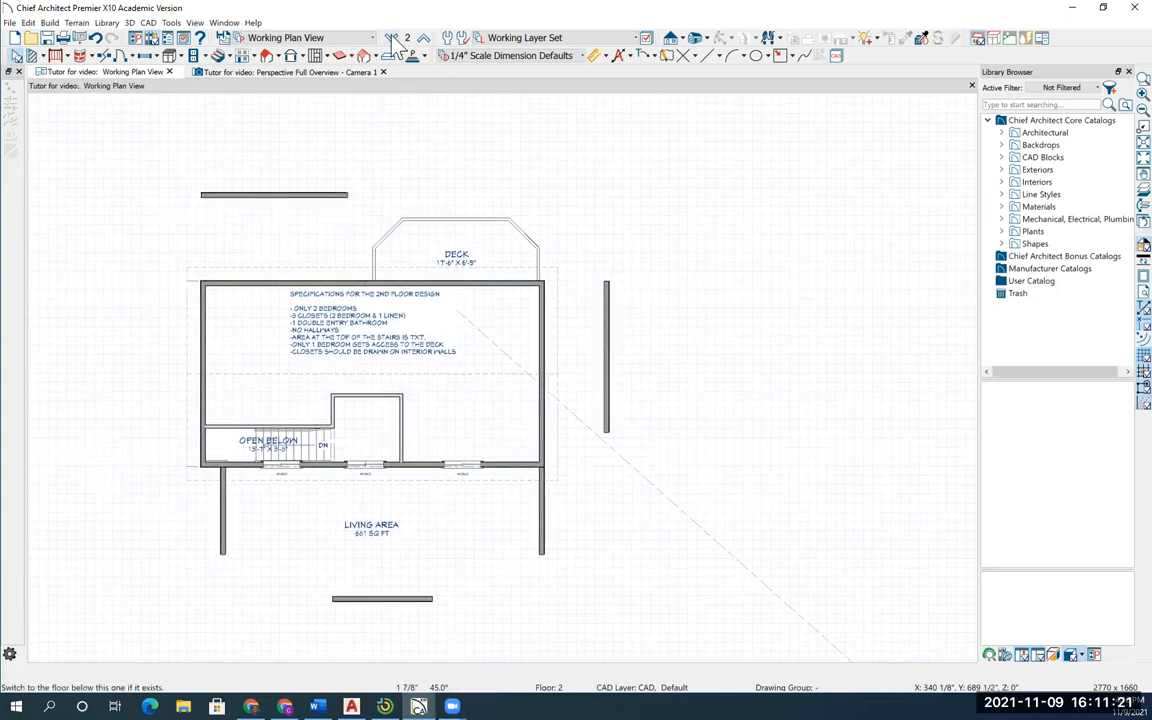
Step: On floor 1, draw a wide spline terrain feature about 235 feet diagonally across the front of the lot, extending past the terrain perimeter
key("Page_Down")
scroll(383, 278, "down", 2)
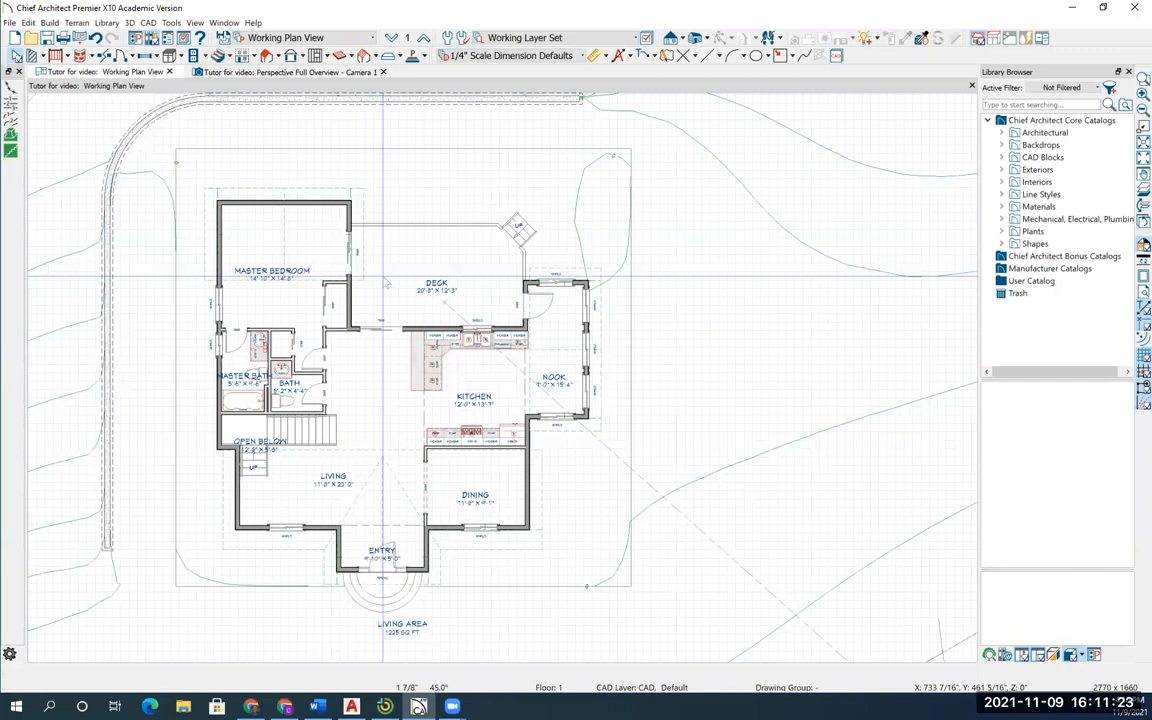
scroll(383, 278, "down", 4)
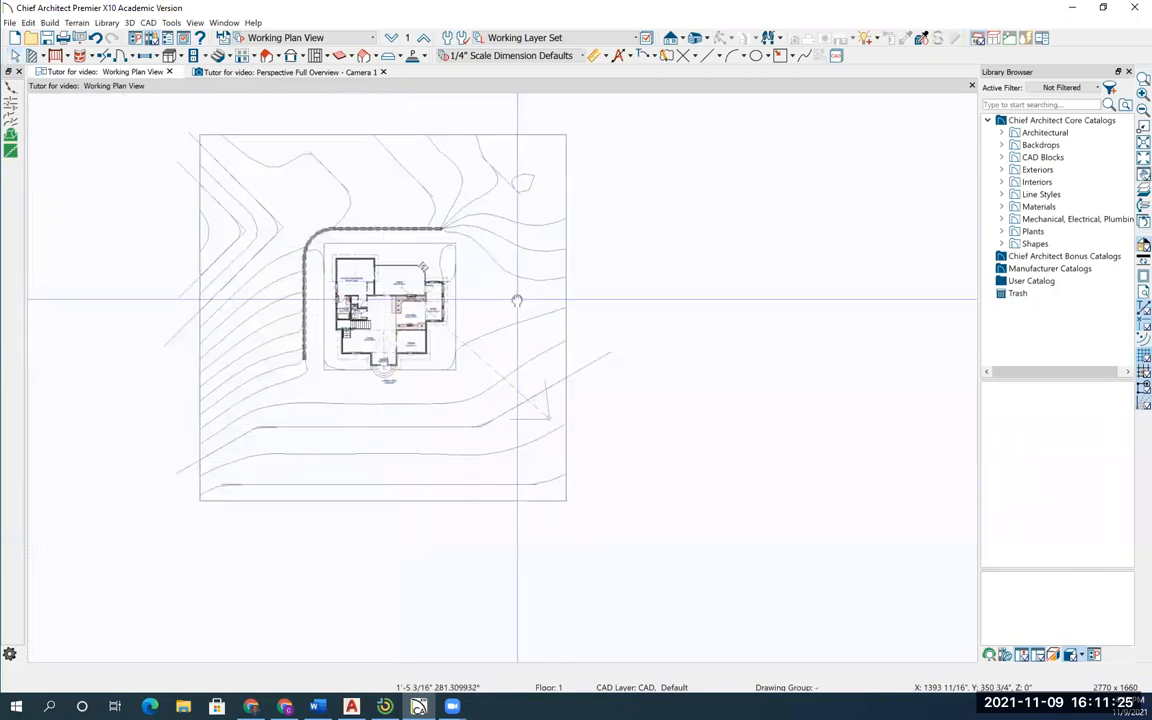
middle_click_drag(517, 298, 522, 320)
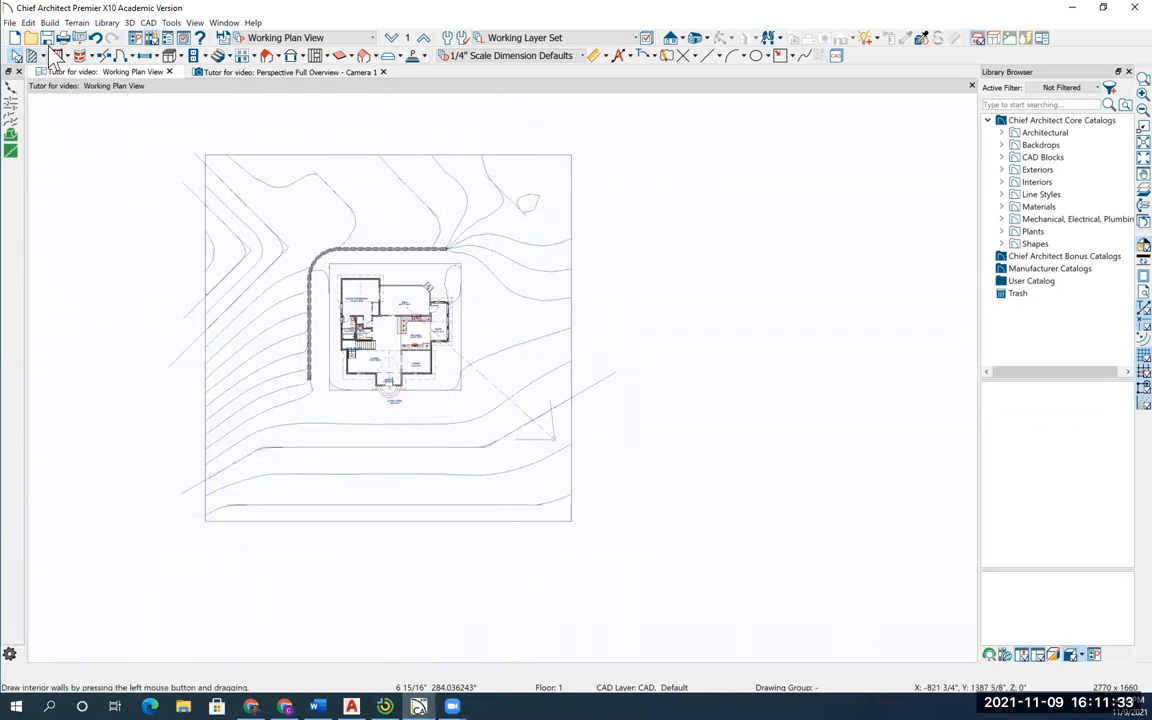
left_click(77, 23)
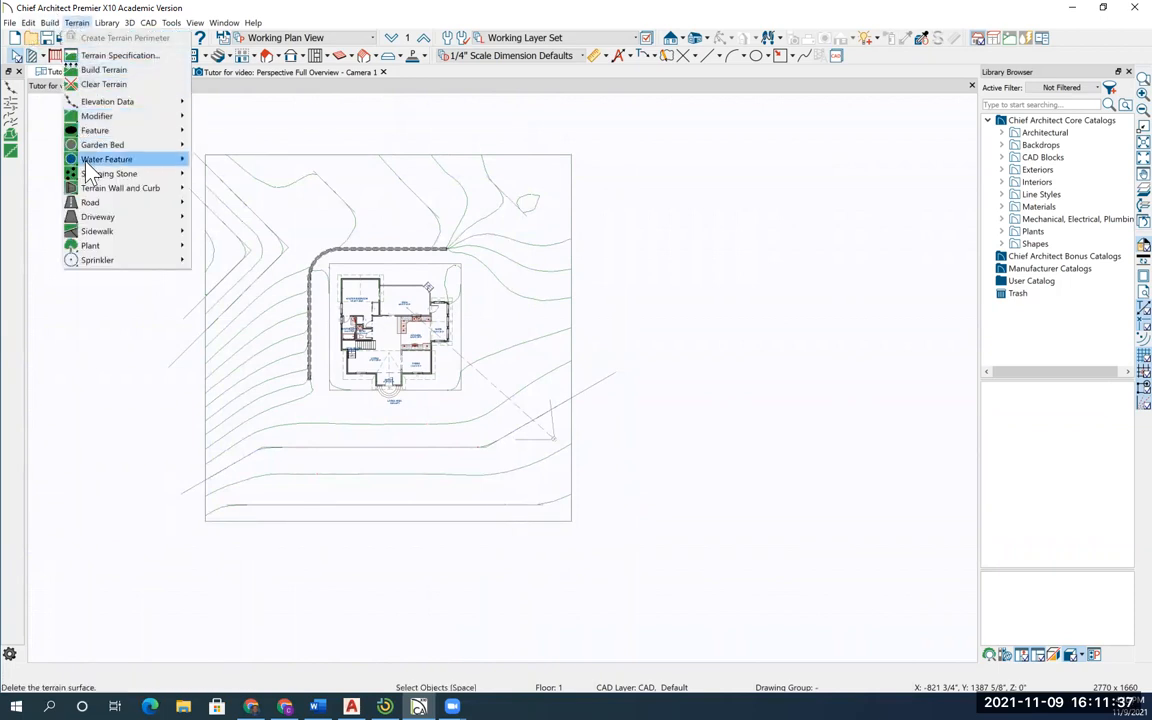
mouse_move(98, 138)
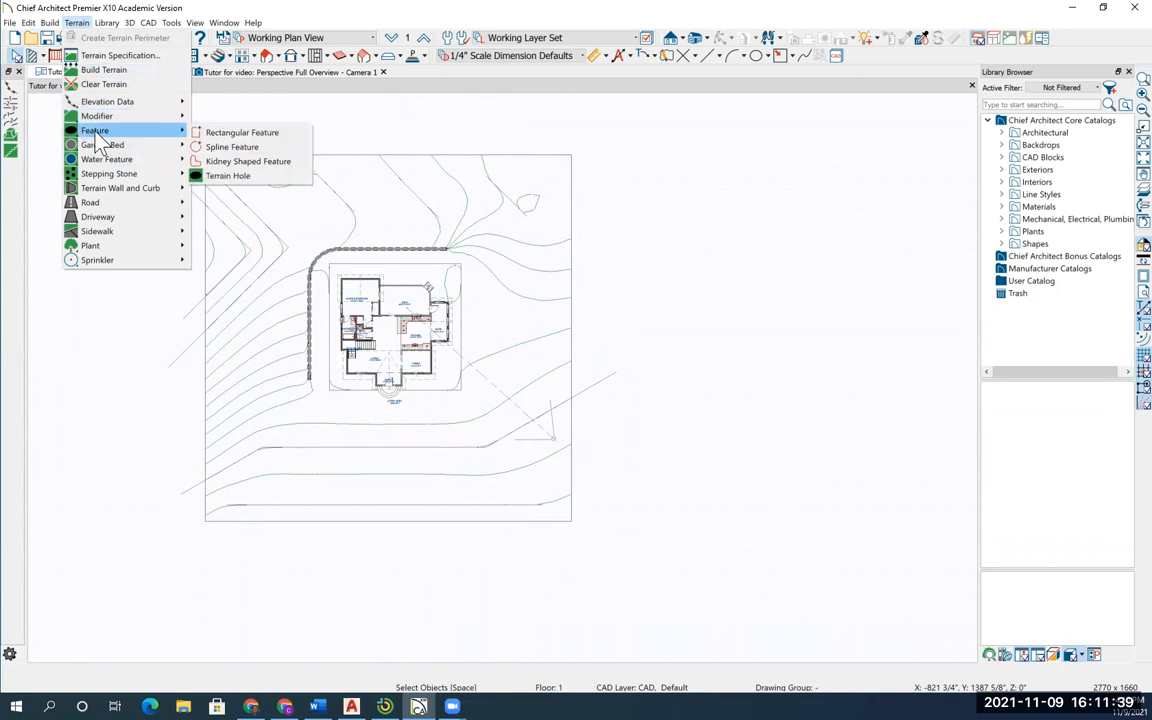
left_click(237, 150)
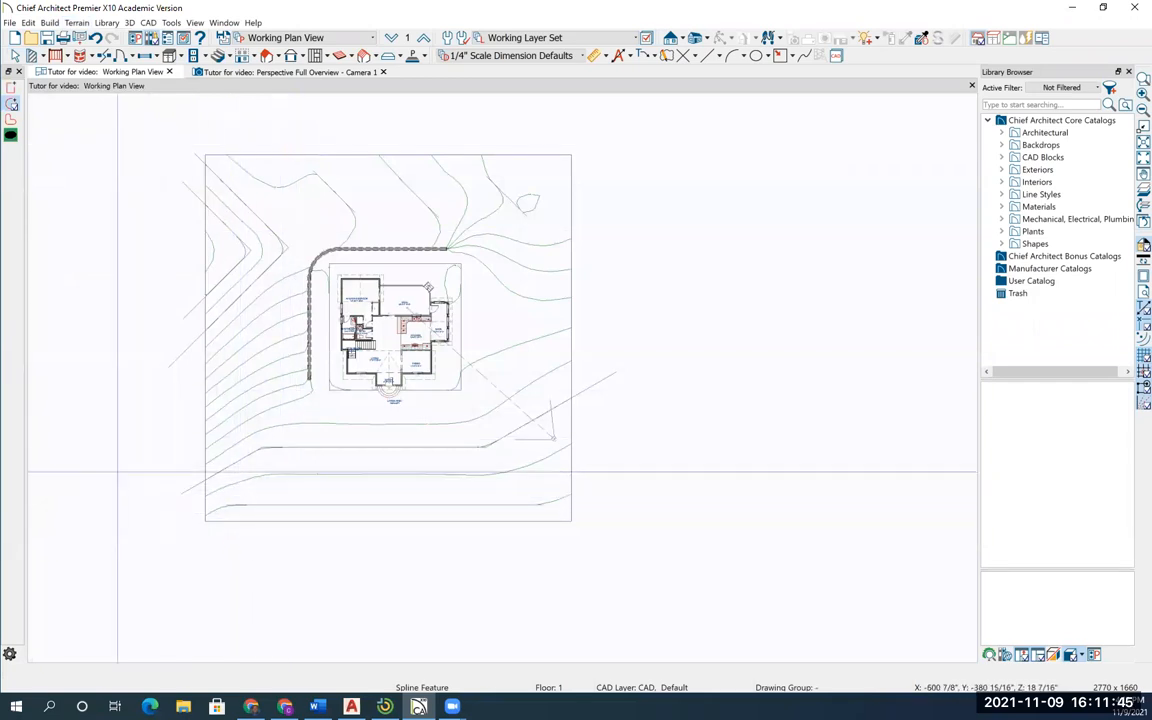
mouse_move(100, 473)
left_mouse_down()
mouse_move(480, 505)
mouse_move(615, 640)
mouse_move(650, 642)
left_mouse_up()
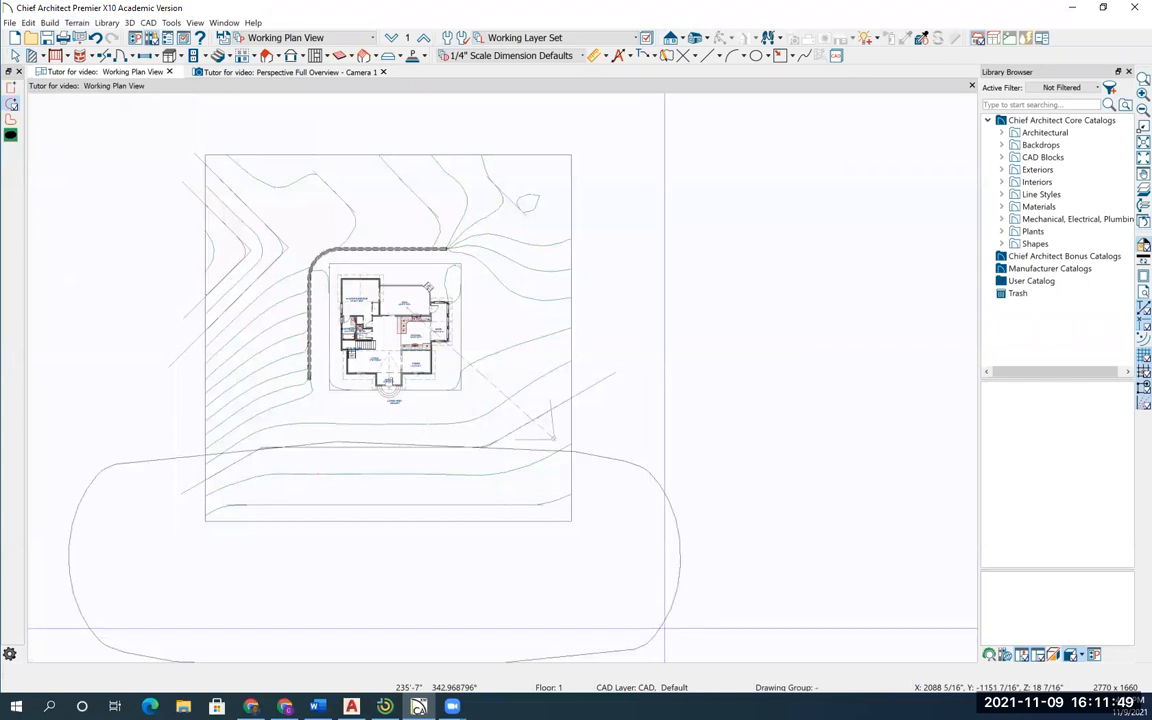
Step: Draw a second spline terrain feature about 227 feet diagonally, overlapping the first and starting farther from the house, and end the Spline Feature command
scroll(728, 470, "down", 1)
scroll(728, 470, "down", 1)
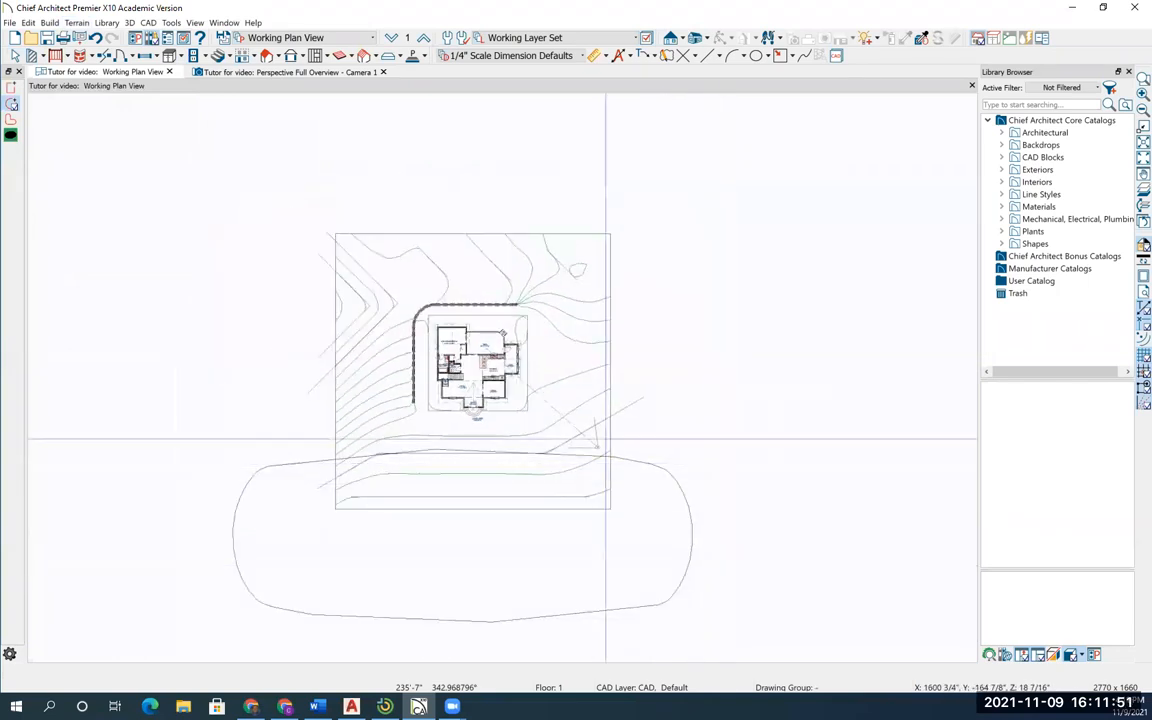
mouse_move(277, 546)
left_mouse_down()
mouse_move(488, 600)
mouse_move(627, 660)
left_mouse_up()
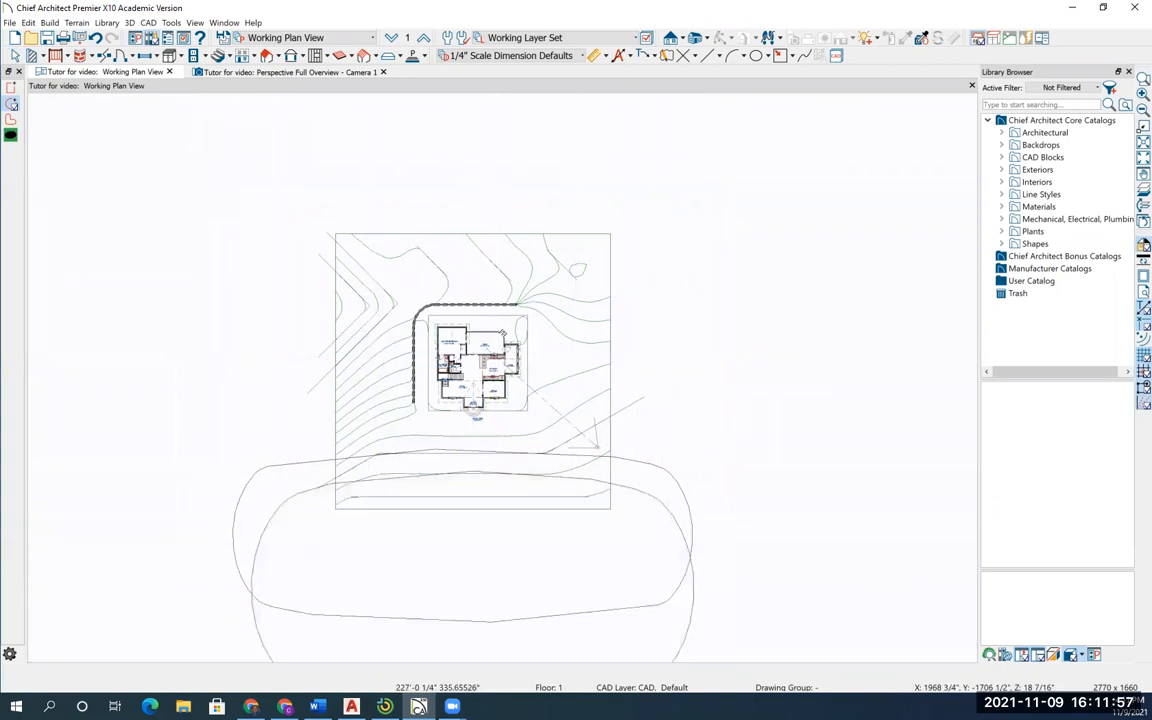
scroll(694, 458, "down", 1)
scroll(526, 516, "up", 1)
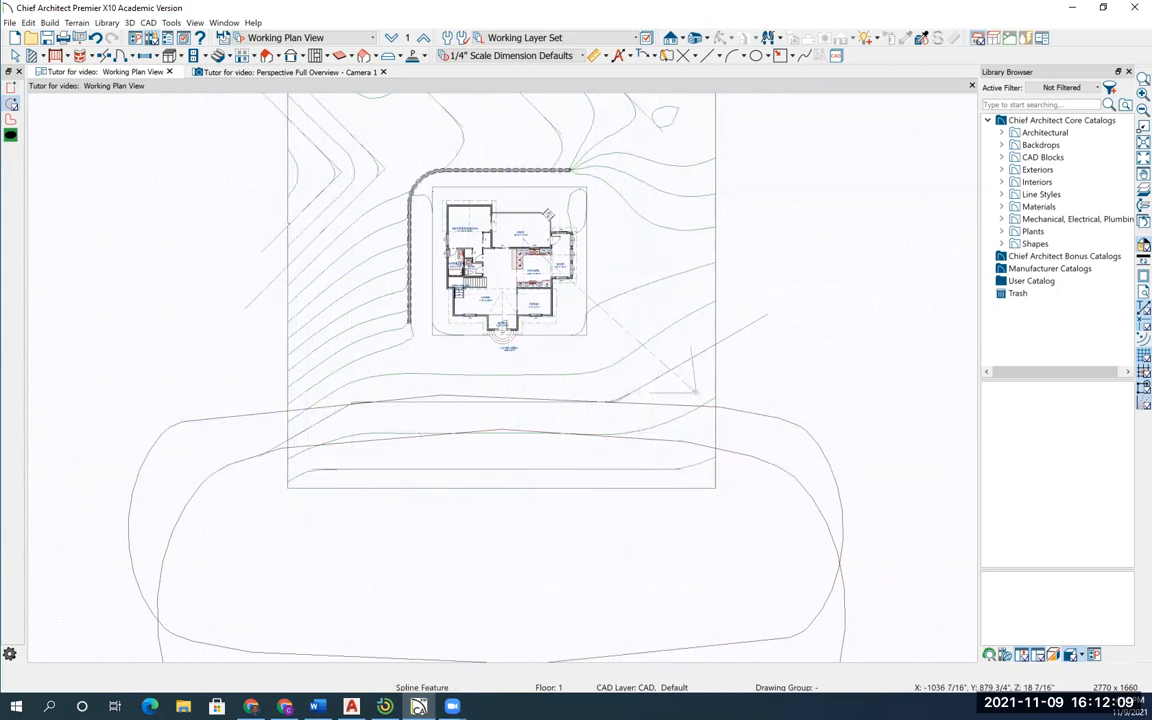
left_click(15, 55)
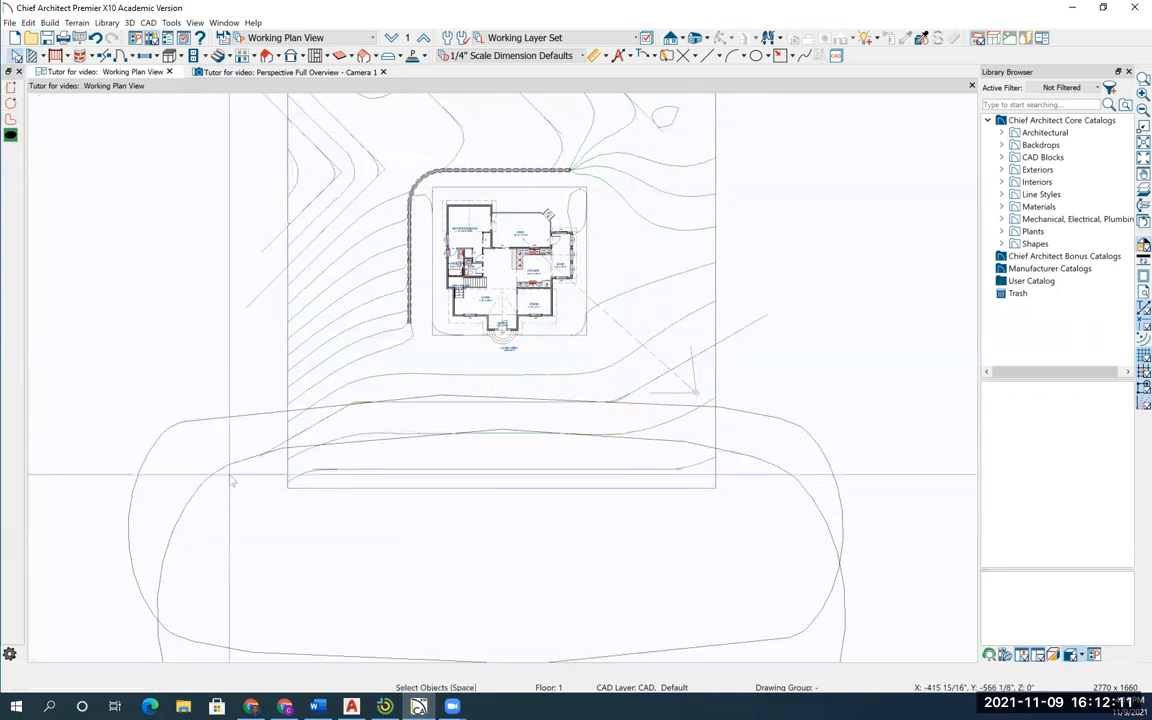
Step: Set the height to 0 for the spline terrain feature closest to the house
left_click(240, 417)
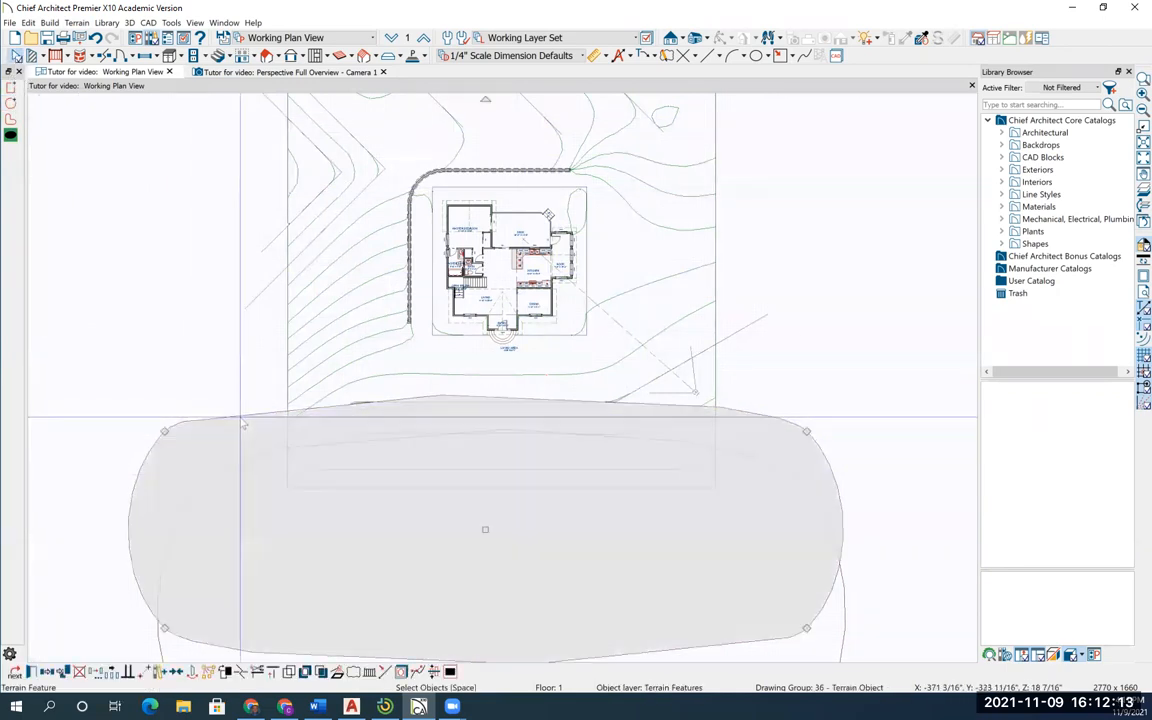
left_click(250, 414)
double_click(252, 421)
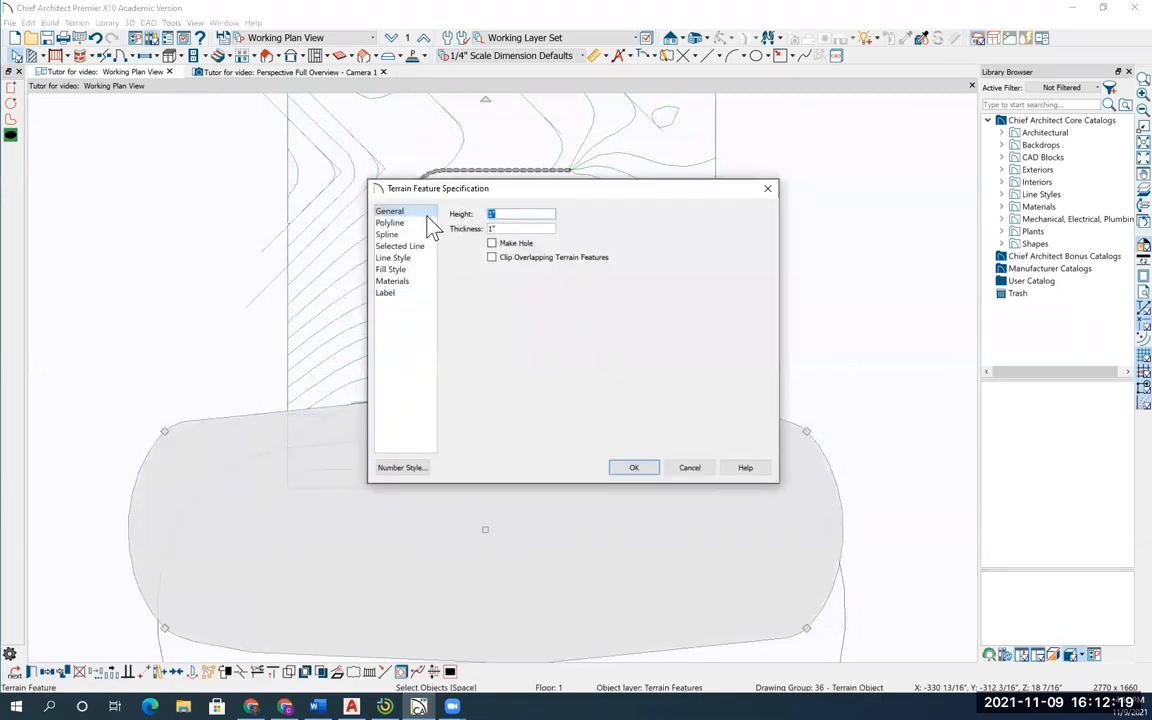
type("0")
Step: Give this terrain feature the Sand - Gold material from Landscaping & Roadways, Sand & Soil, and check it in the Perspective Full Overview
left_click(404, 282)
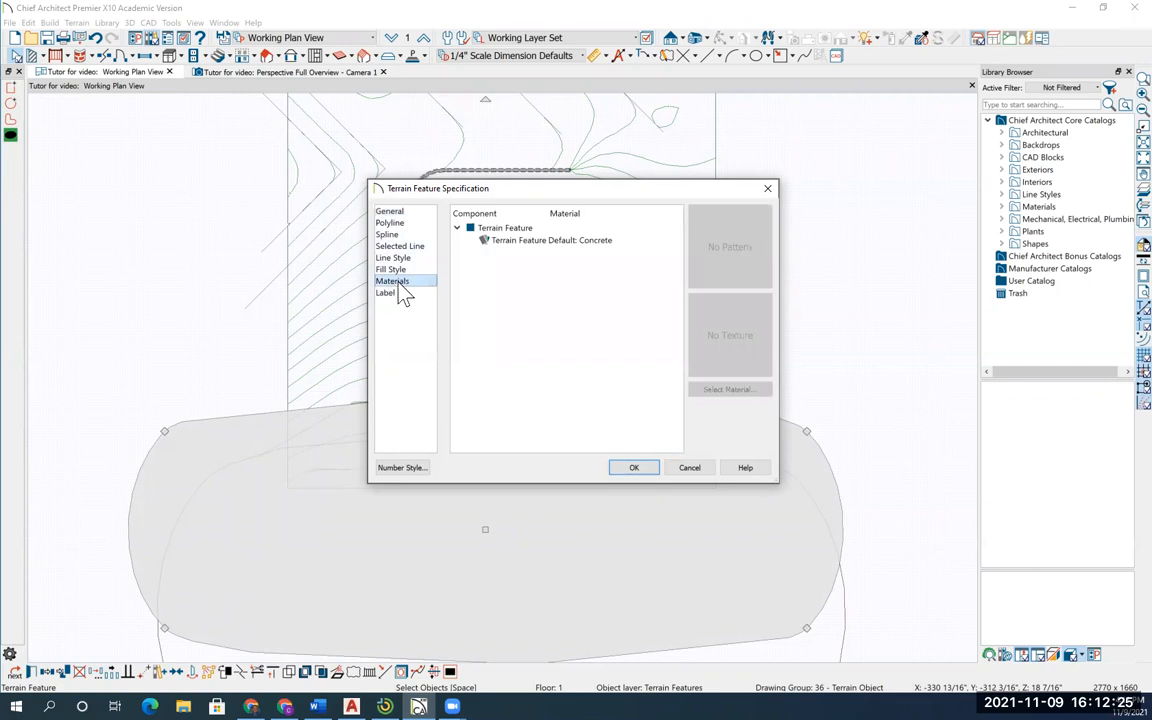
left_click(532, 242)
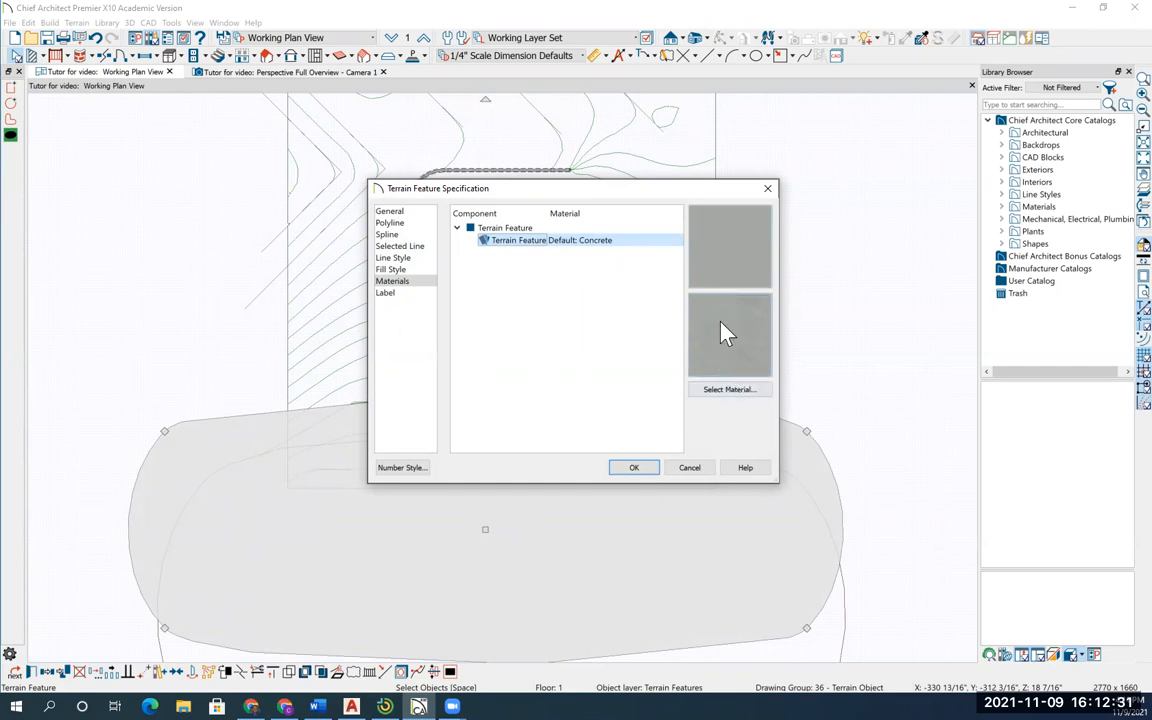
left_click(724, 392)
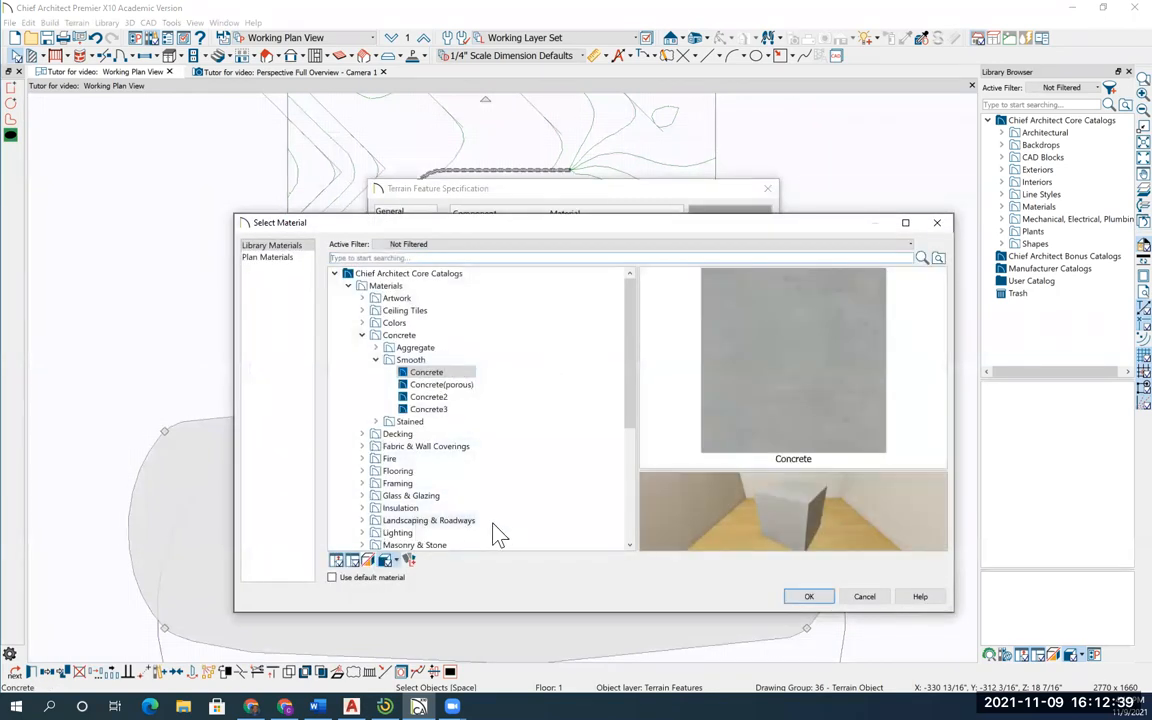
left_click(362, 520)
scroll(420, 440, "down", 3)
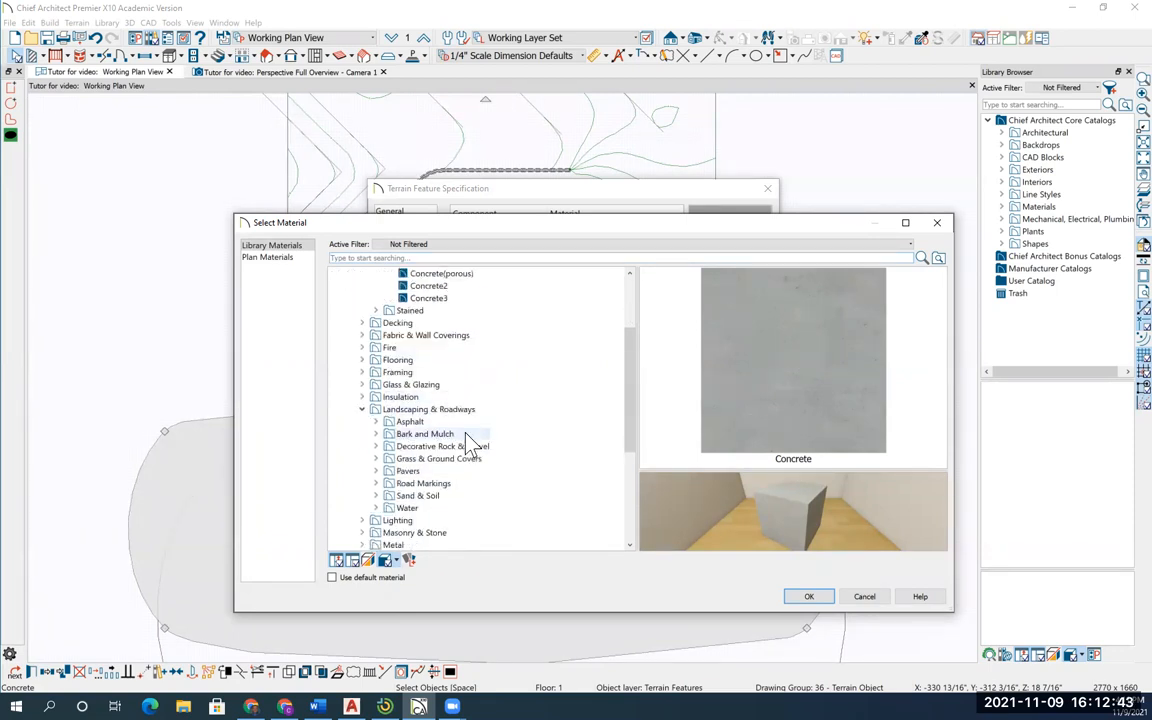
scroll(466, 446, "down", 1)
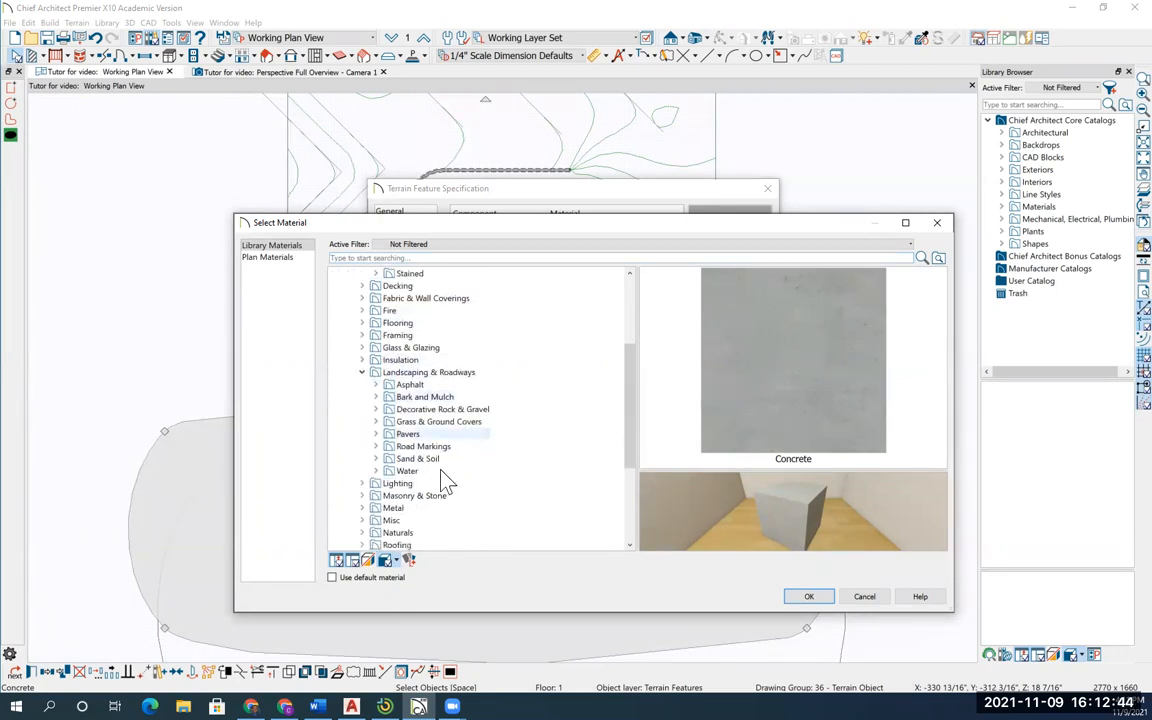
left_click(378, 459)
scroll(418, 440, "down", 1)
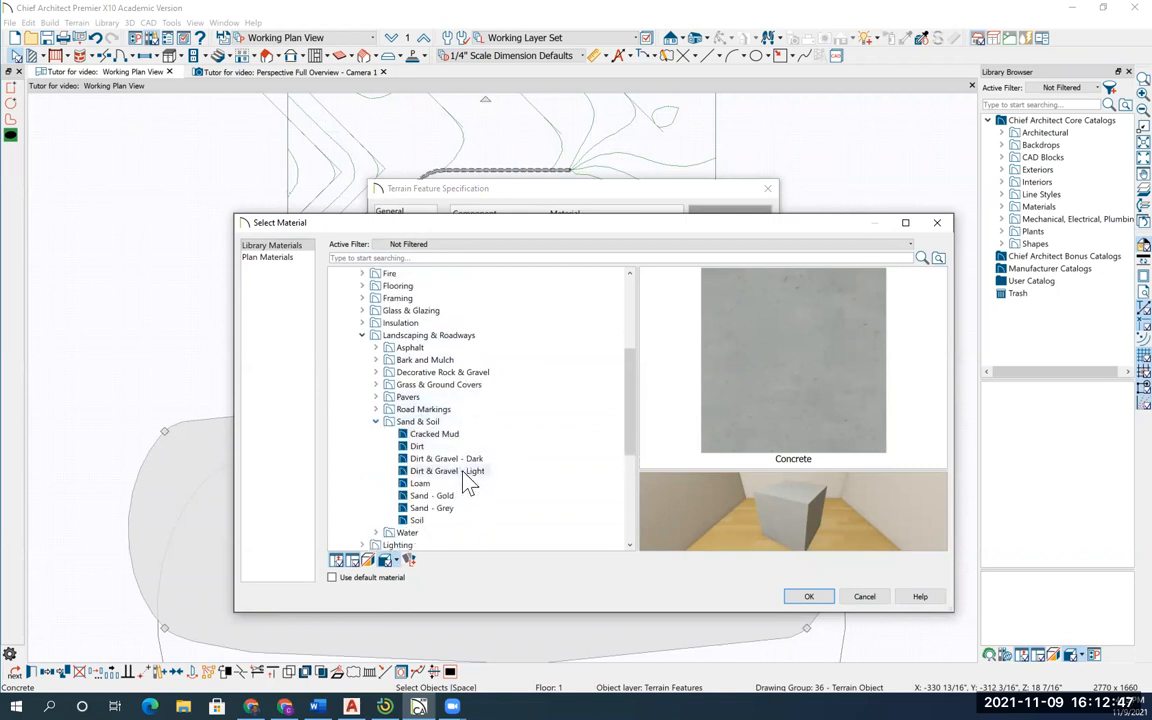
left_click(420, 423)
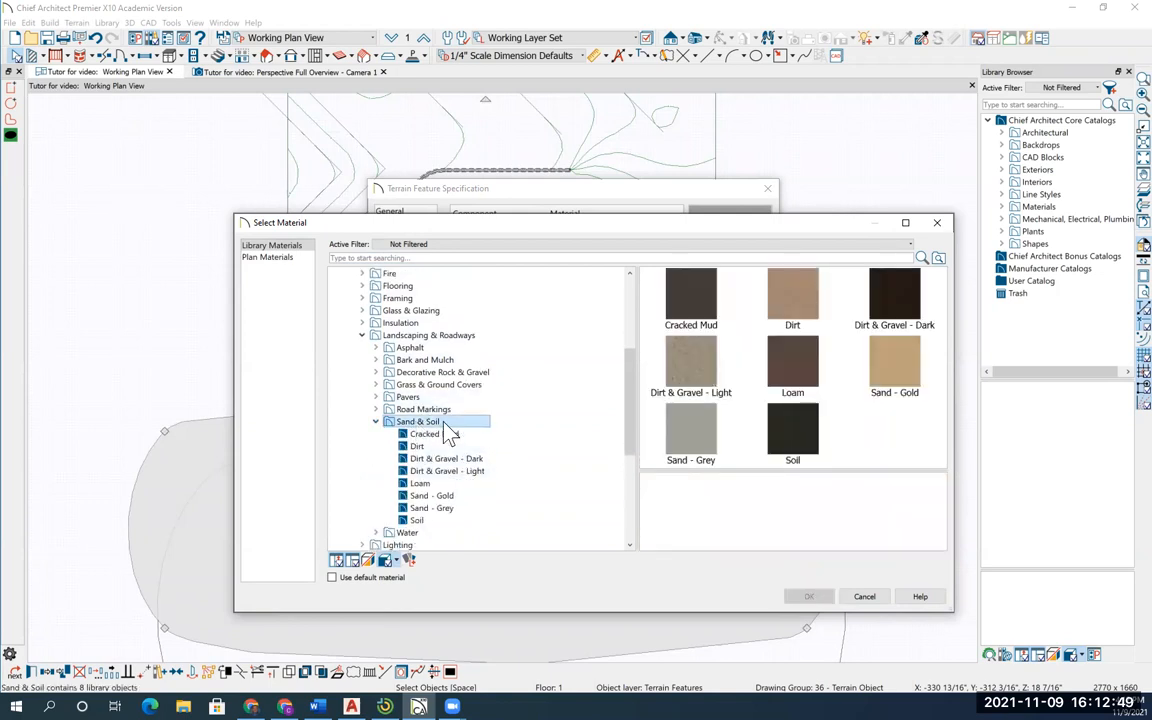
left_click(879, 380)
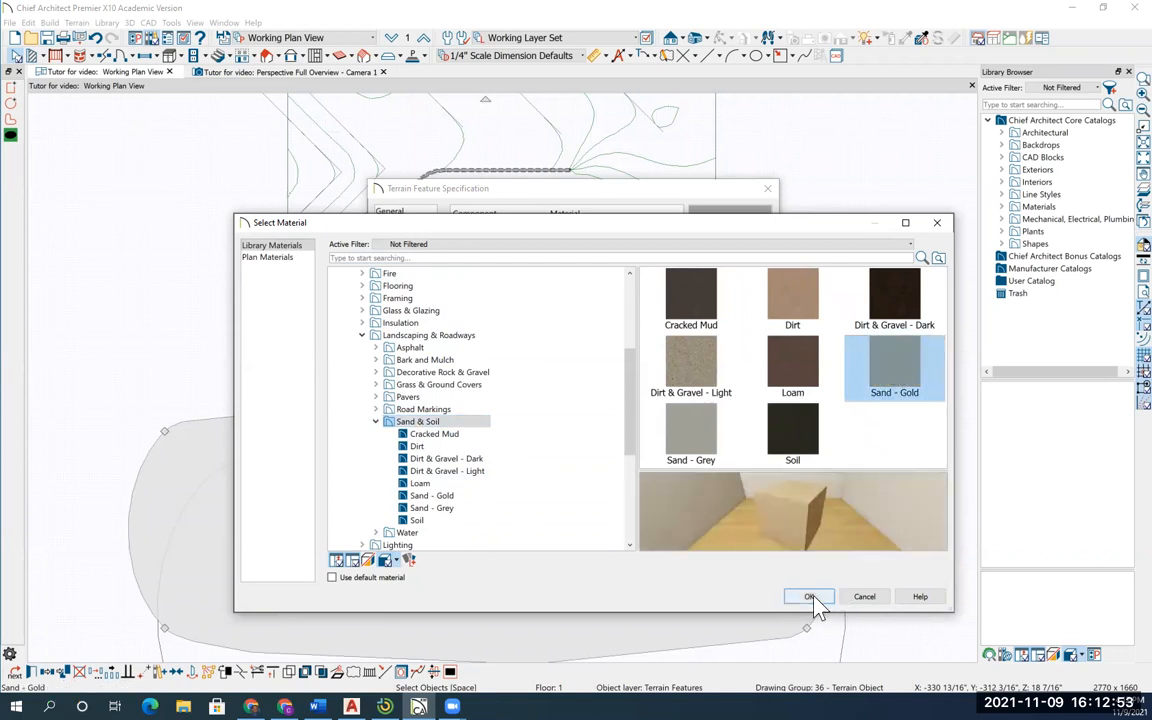
left_click(810, 597)
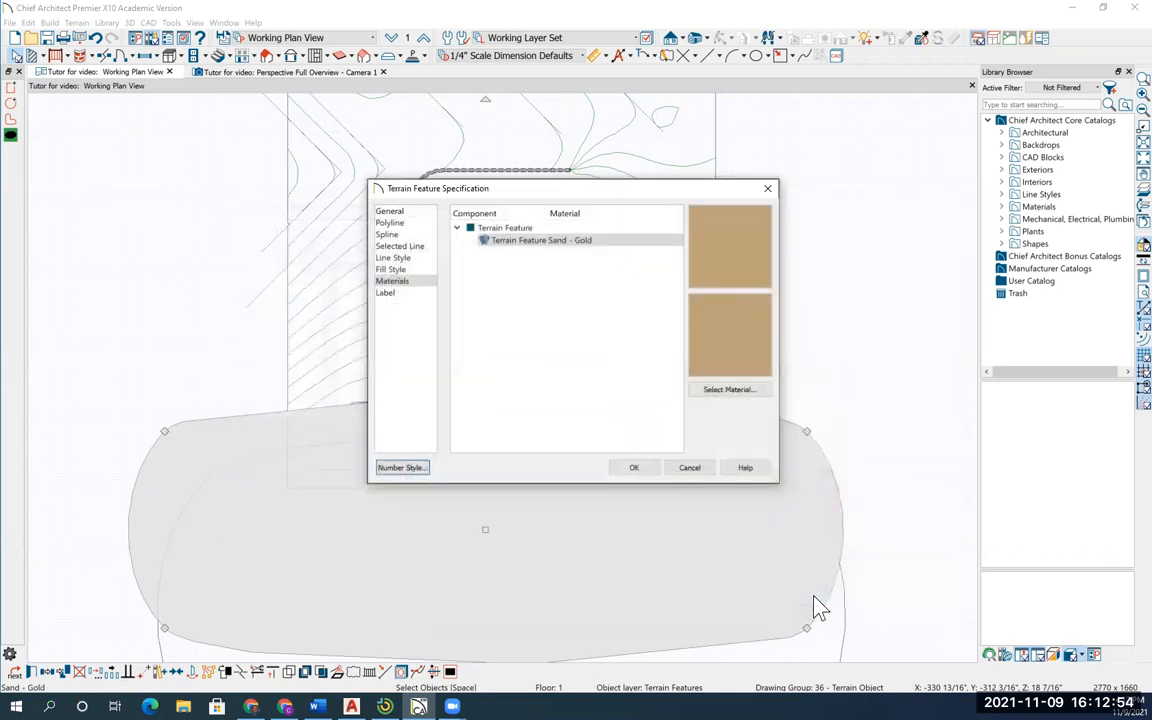
left_click(632, 469)
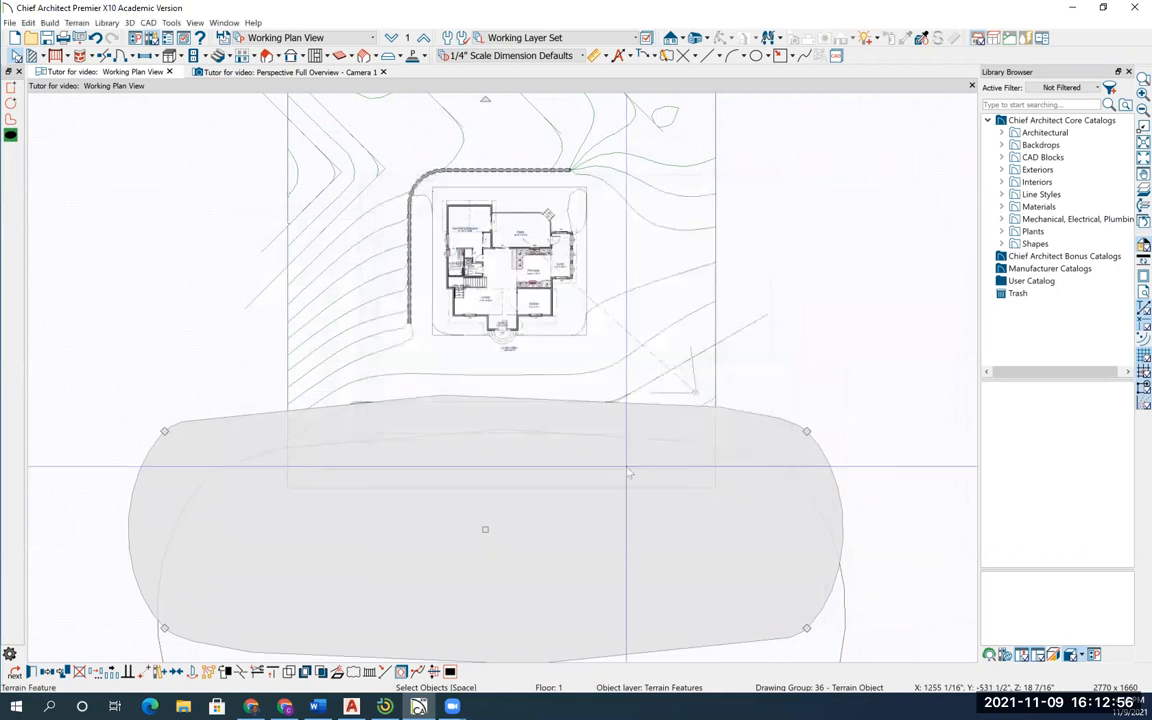
left_click(288, 74)
scroll(504, 321, "down", 4)
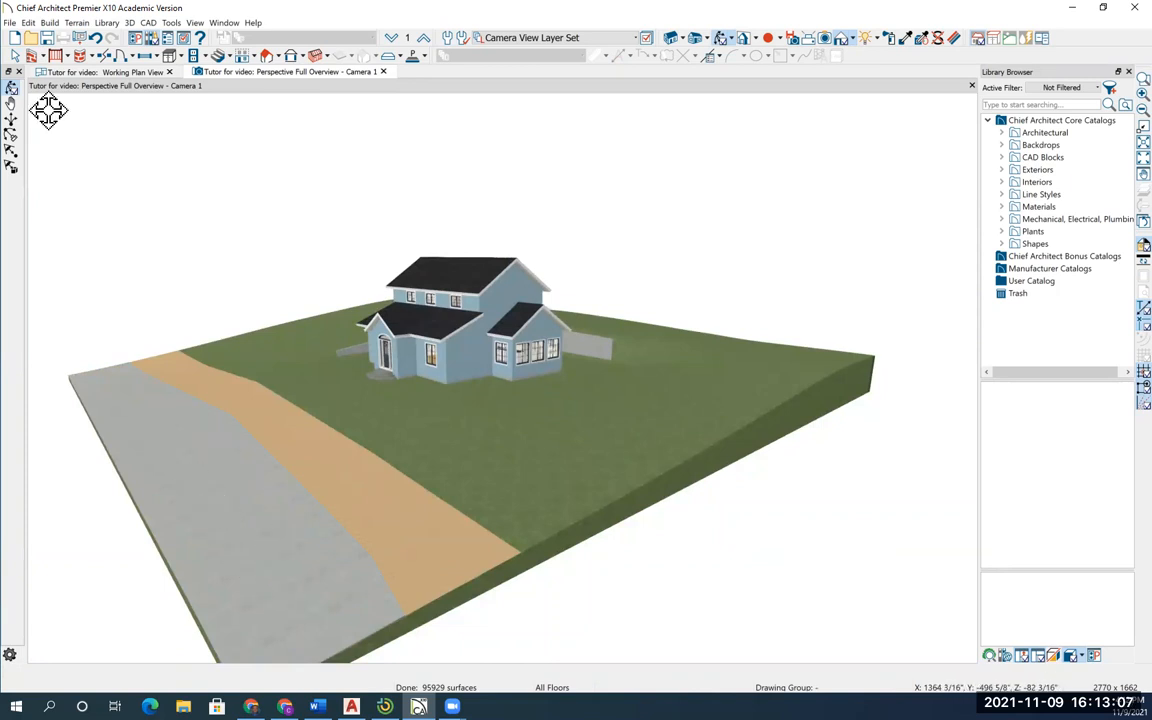
Step: Give the spline terrain feature farther from the house the Water3 material from Landscaping & Roadways, Water
left_click(80, 74)
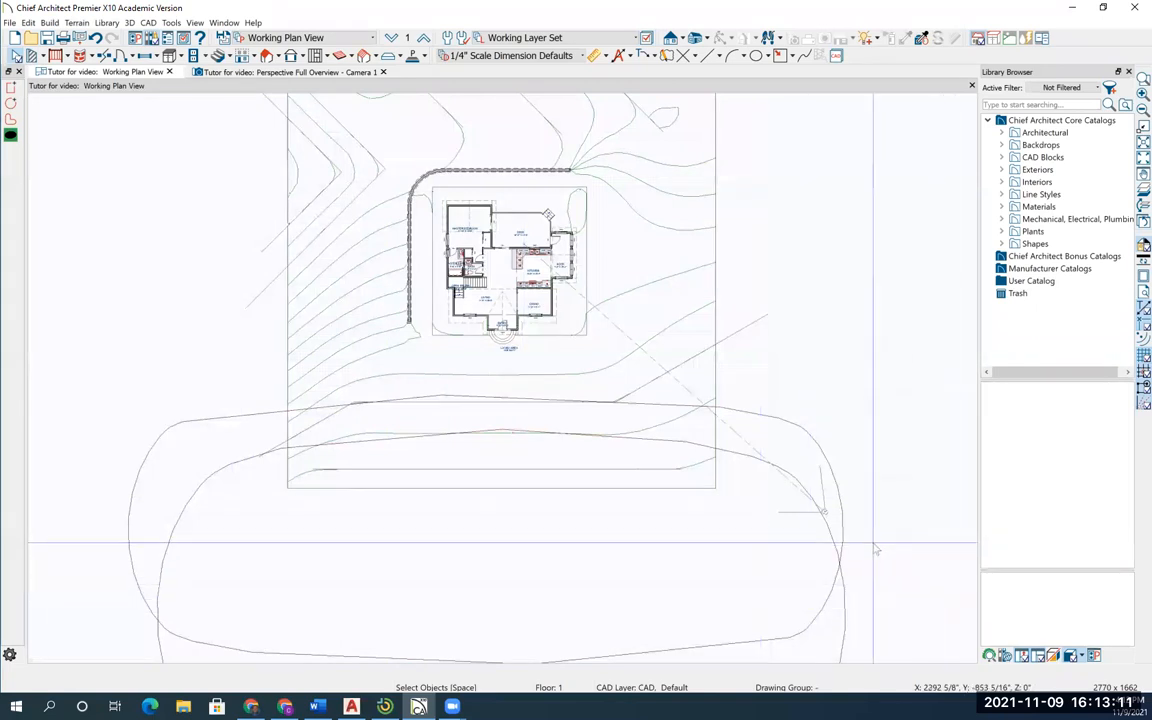
left_click(801, 483)
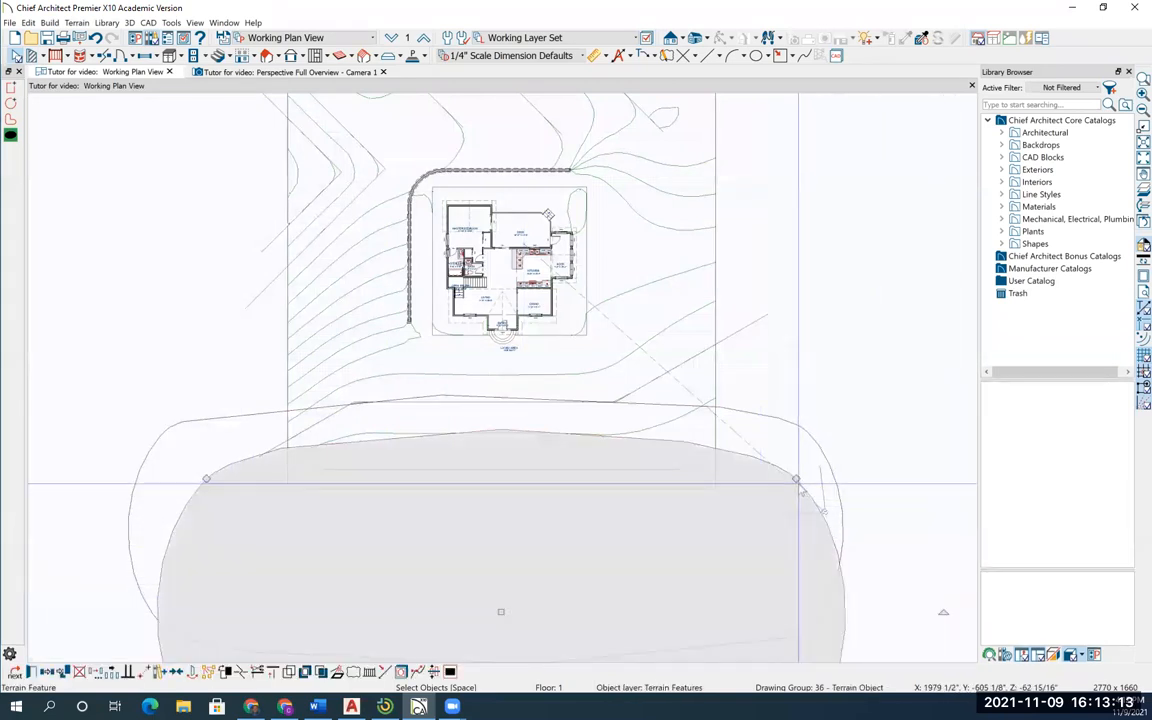
double_click(803, 494)
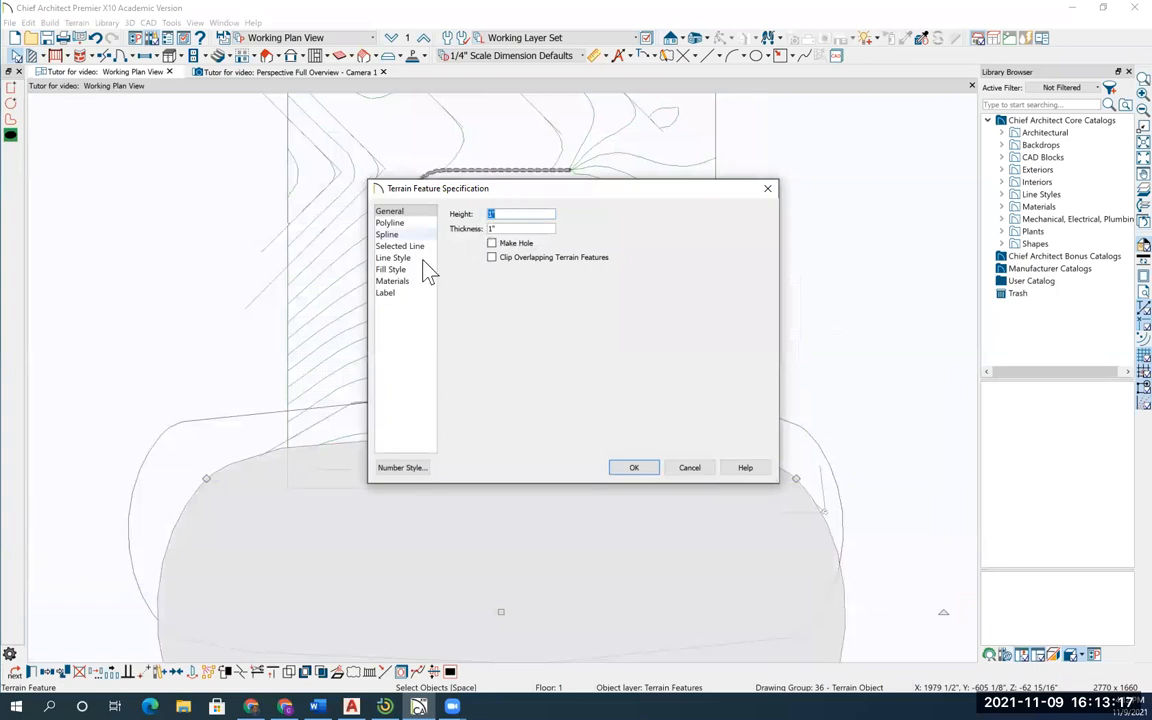
left_click(394, 284)
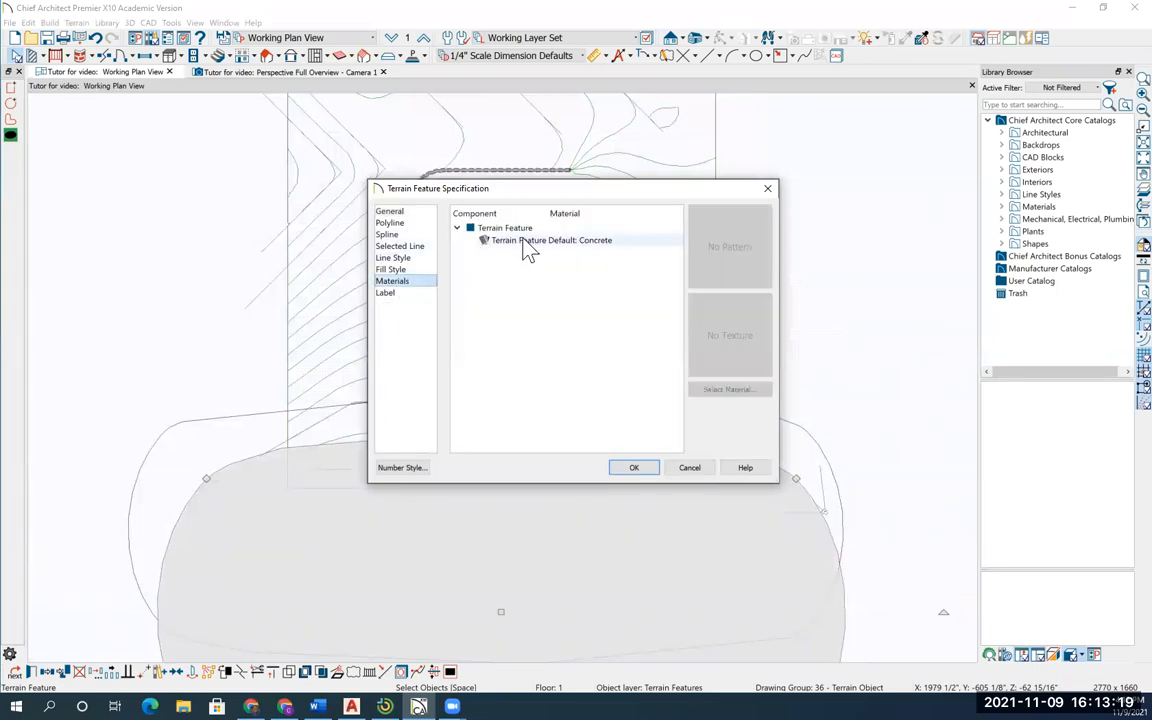
left_click(560, 242)
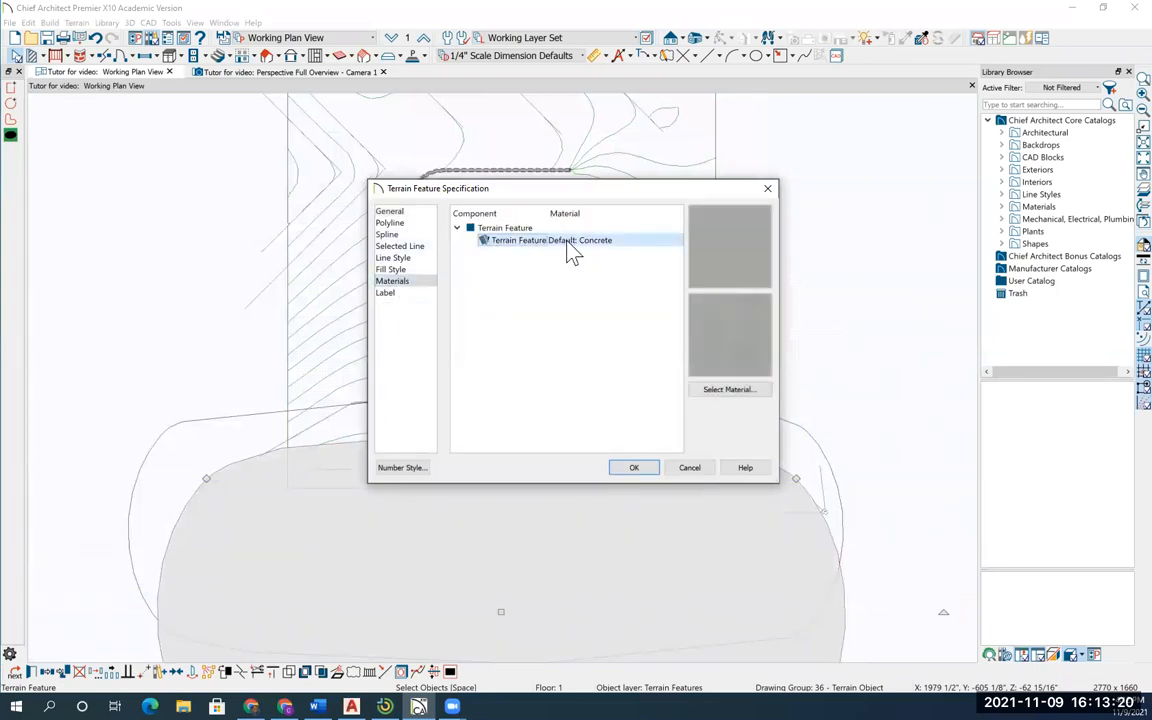
left_click(730, 390)
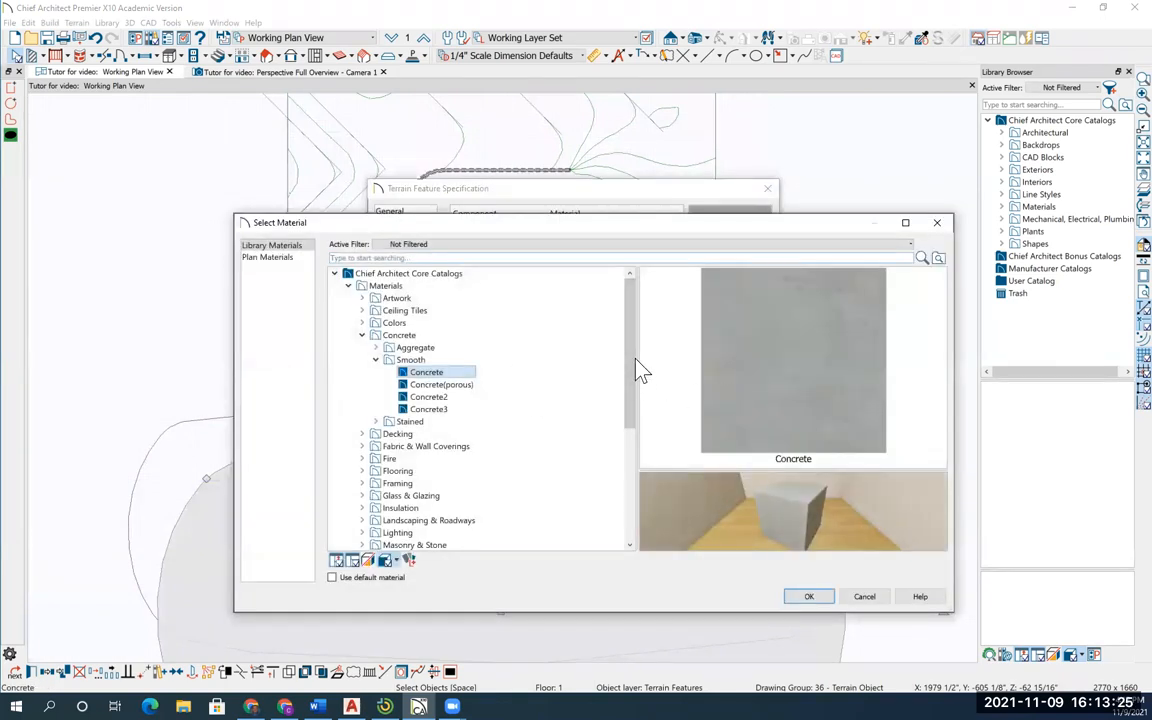
left_click_drag(640, 405, 632, 442)
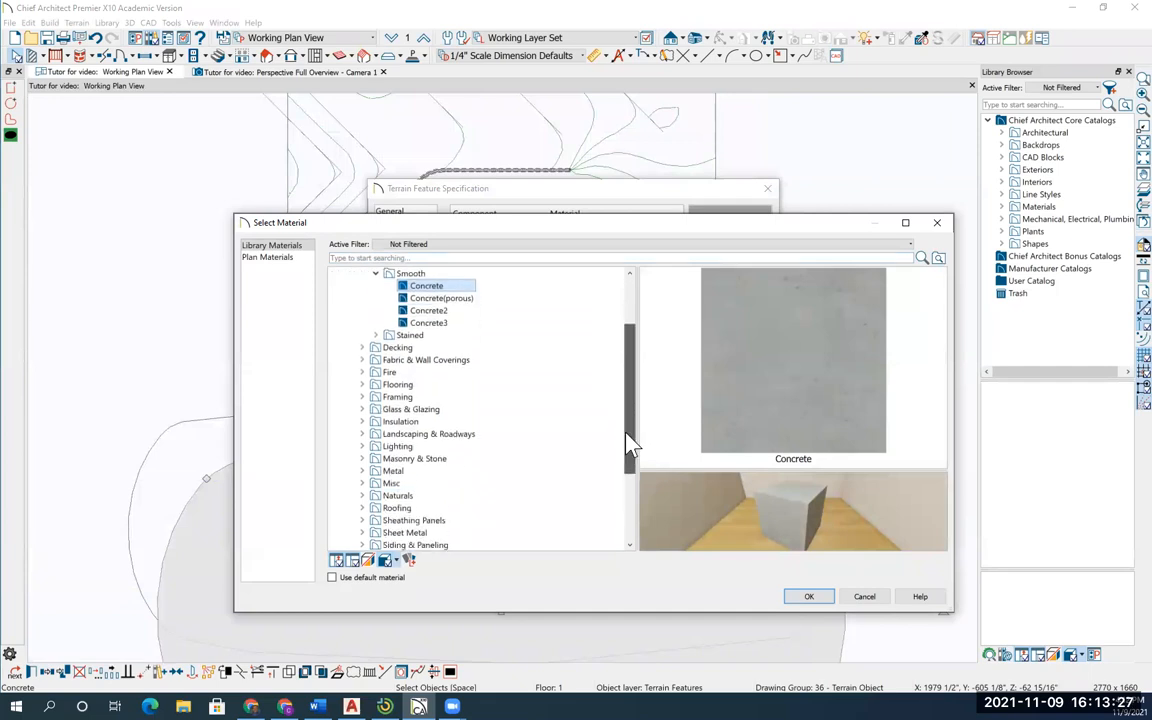
left_click(363, 436)
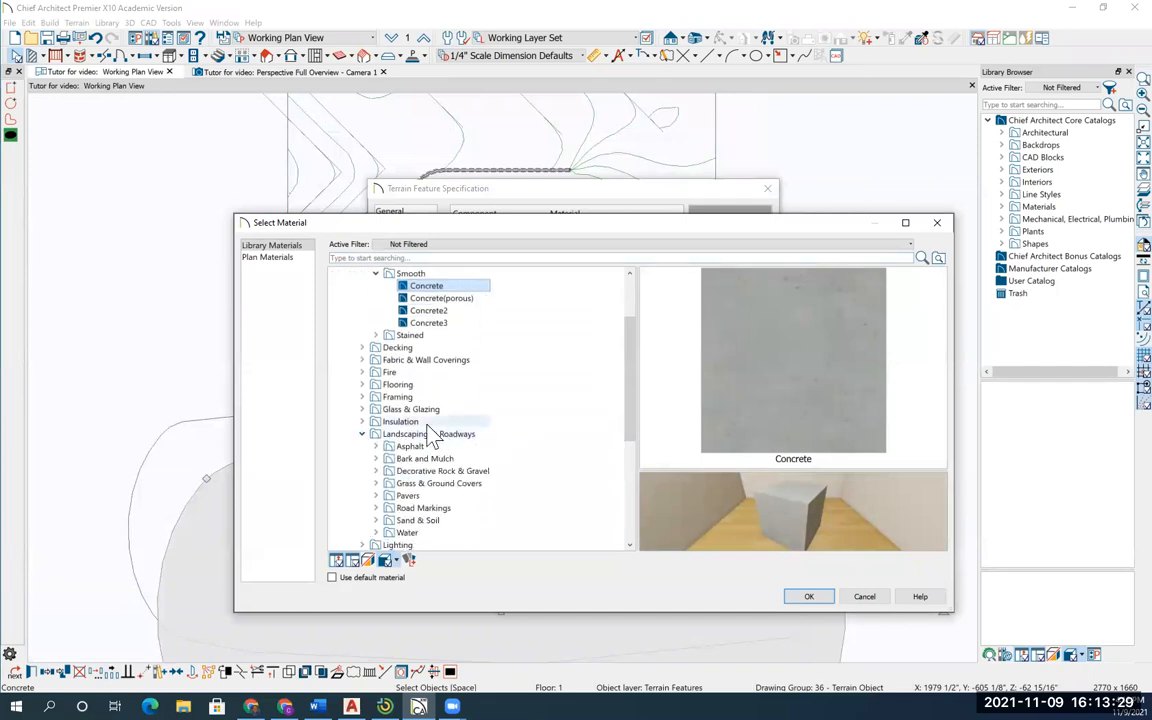
left_click(408, 533)
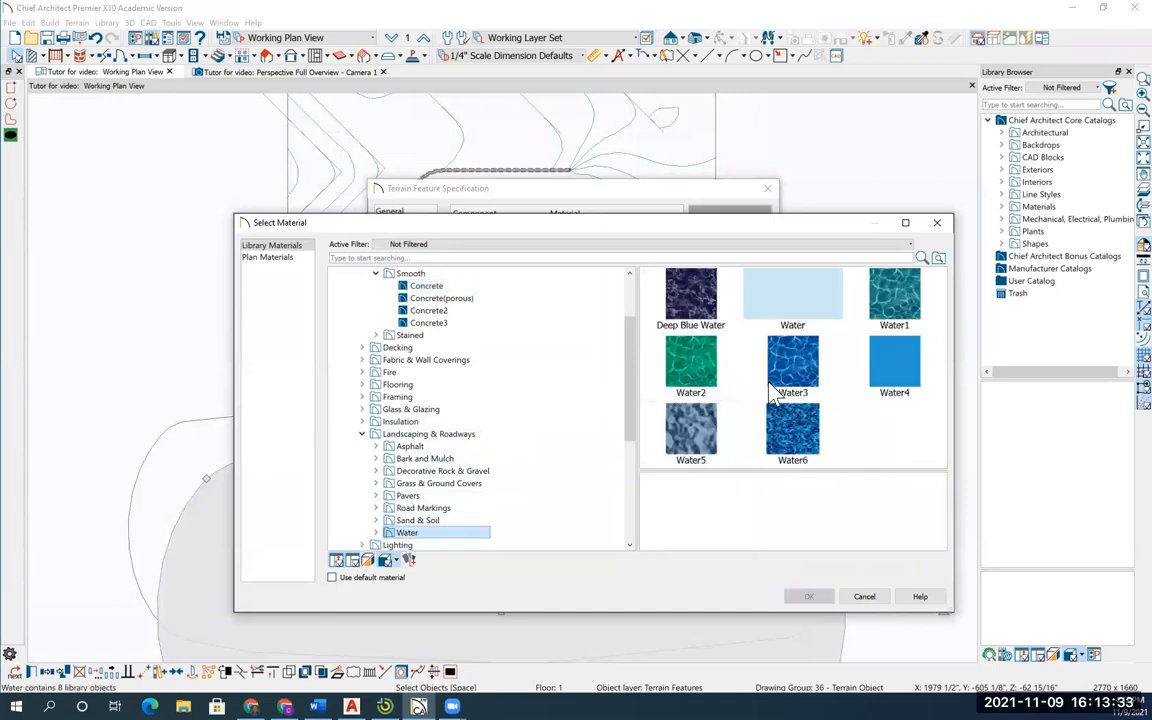
left_click(793, 371)
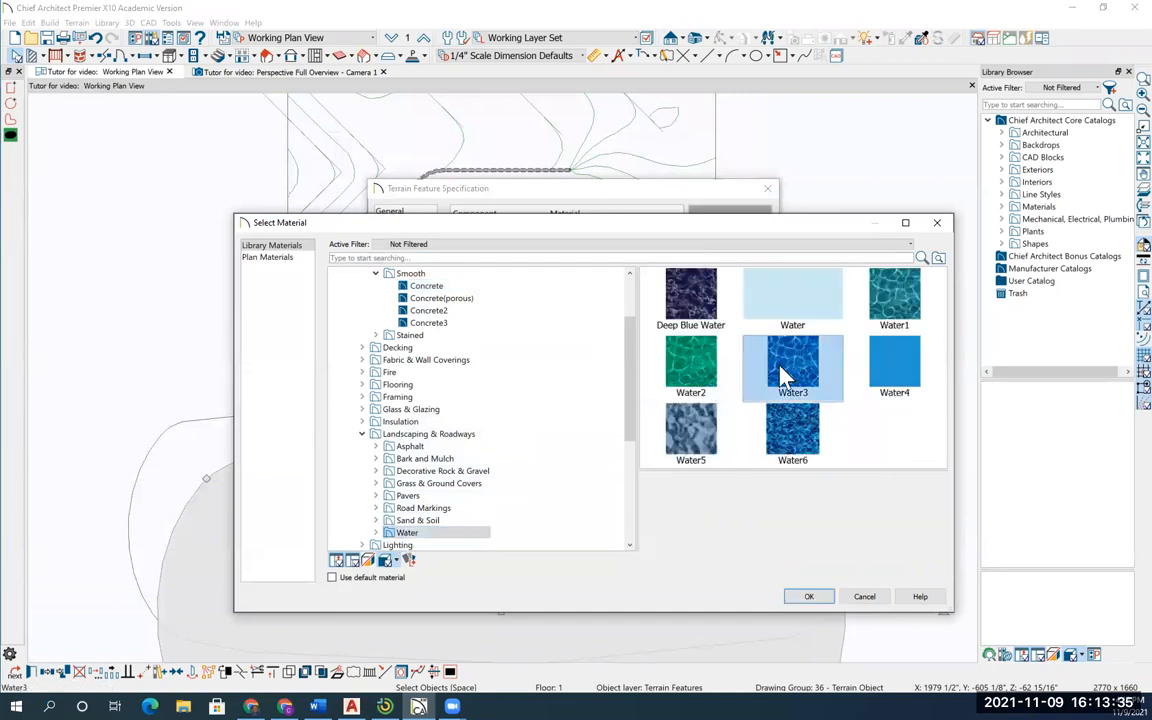
left_click(810, 598)
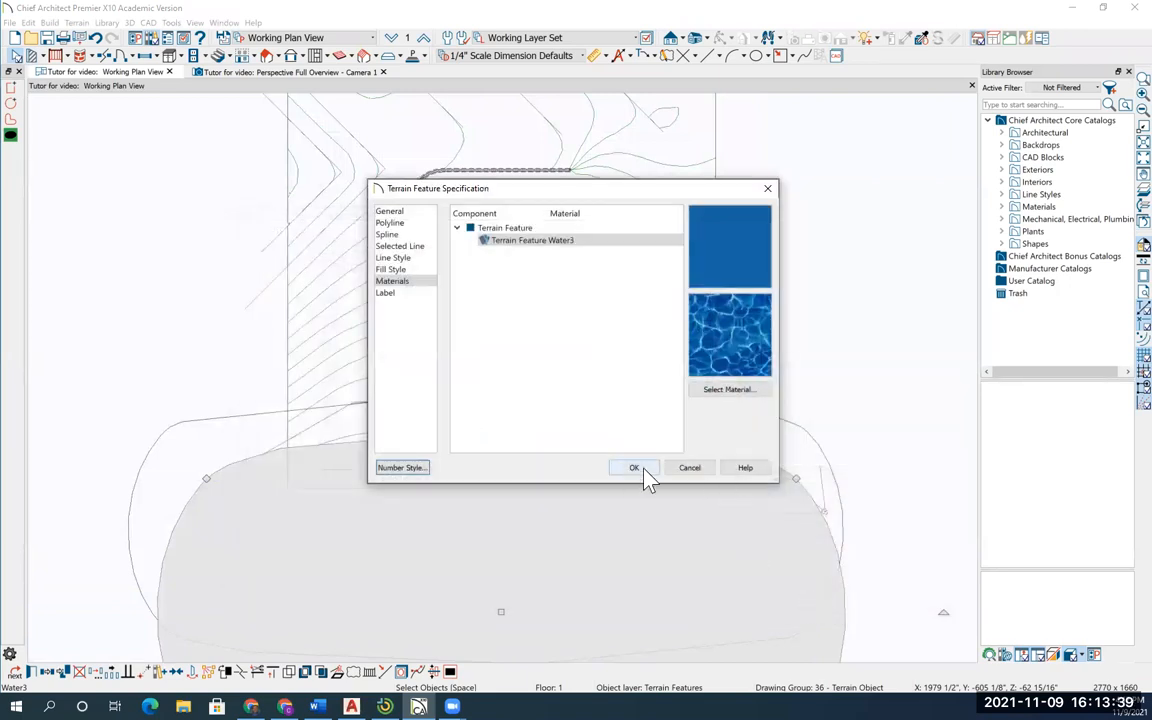
left_click(643, 467)
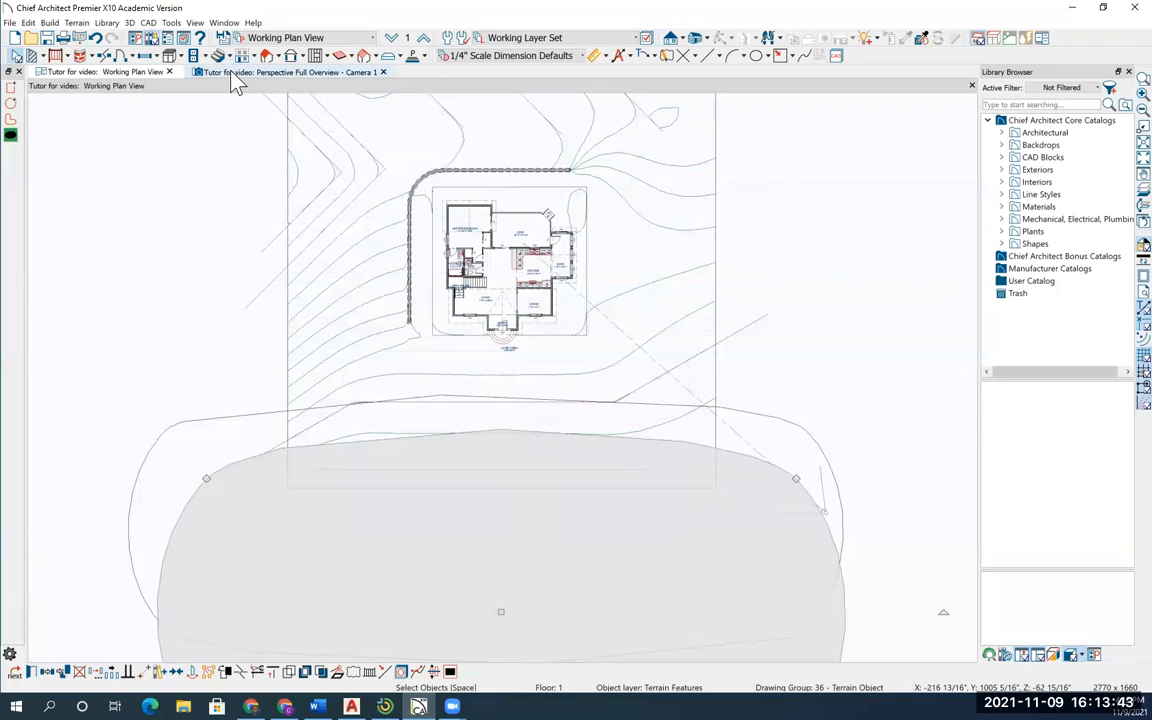
Step: Check the water and the beach in the Perspective Full Overview, closer to the house
left_click(232, 73)
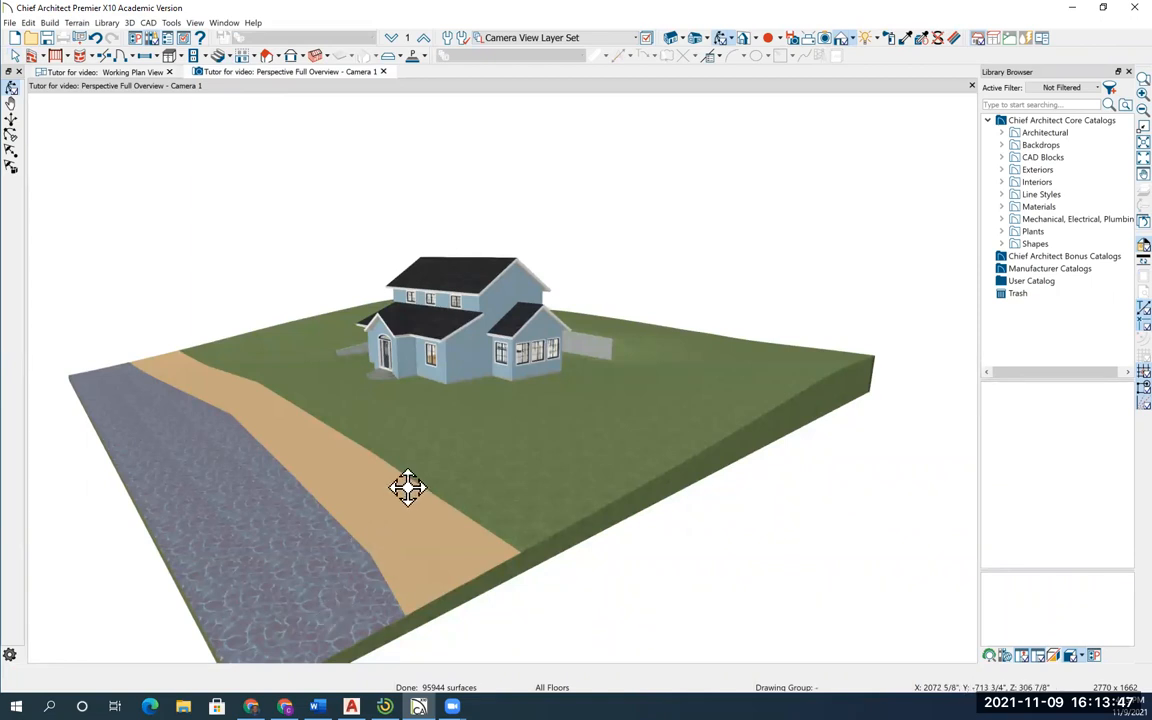
scroll(406, 413, "up", 3)
left_click_drag(434, 446, 455, 446)
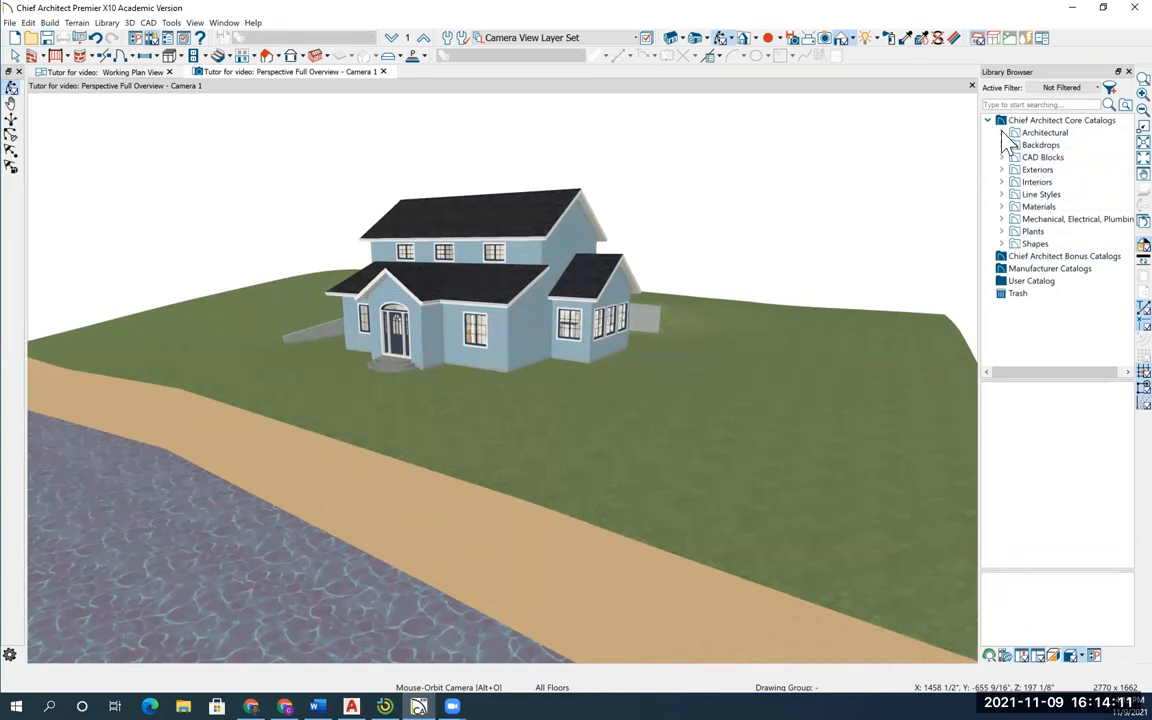
Step: Pick Betula lenta (adult) from the library's Plants, Trees, Deciduous, Betula category for placement in the Working Plan View
left_click(1001, 231)
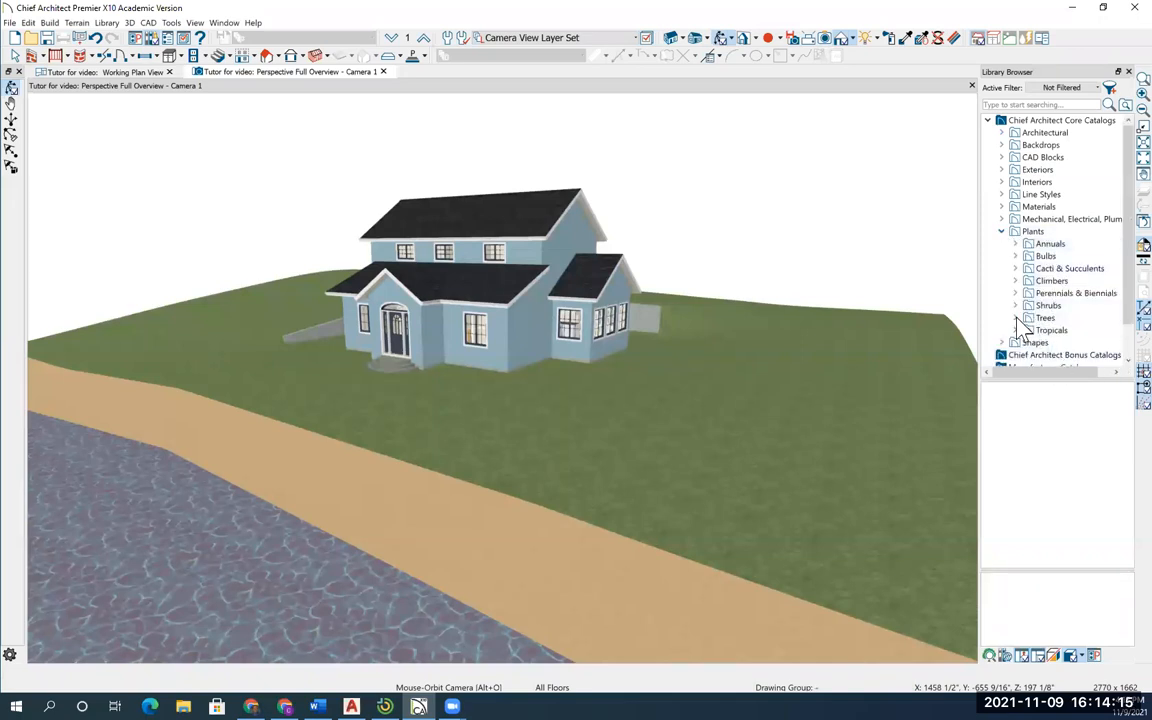
double_click(1055, 316)
scroll(1058, 315, "down", 1)
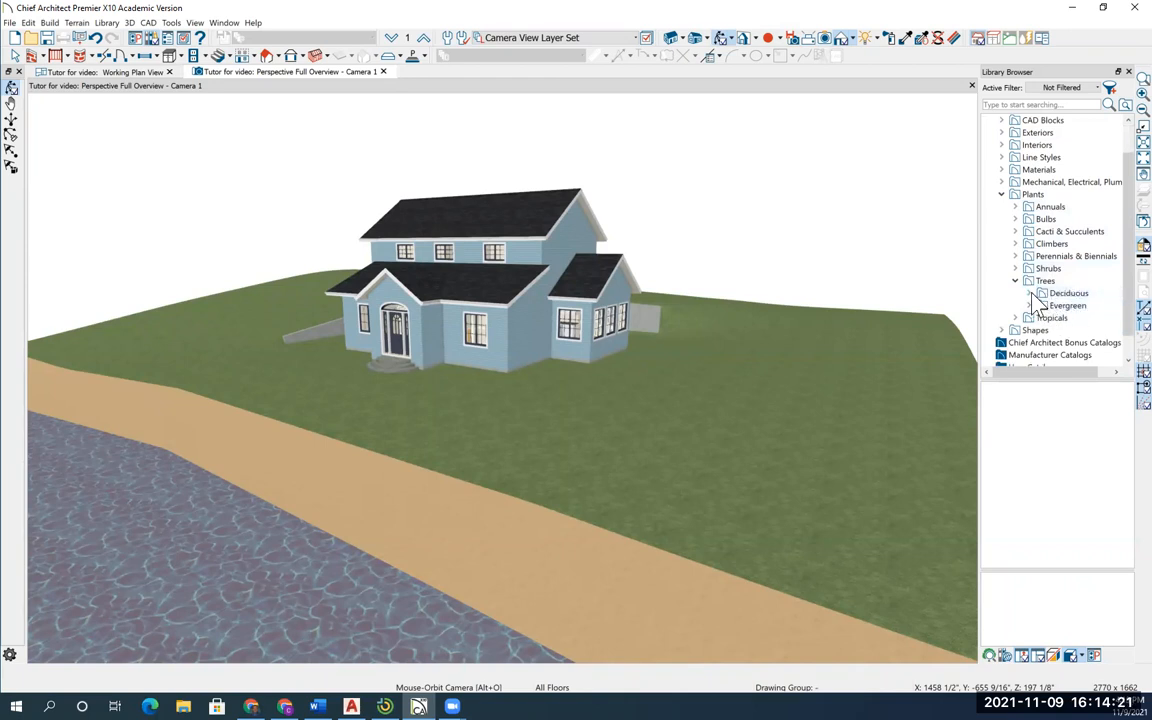
left_click(1030, 294)
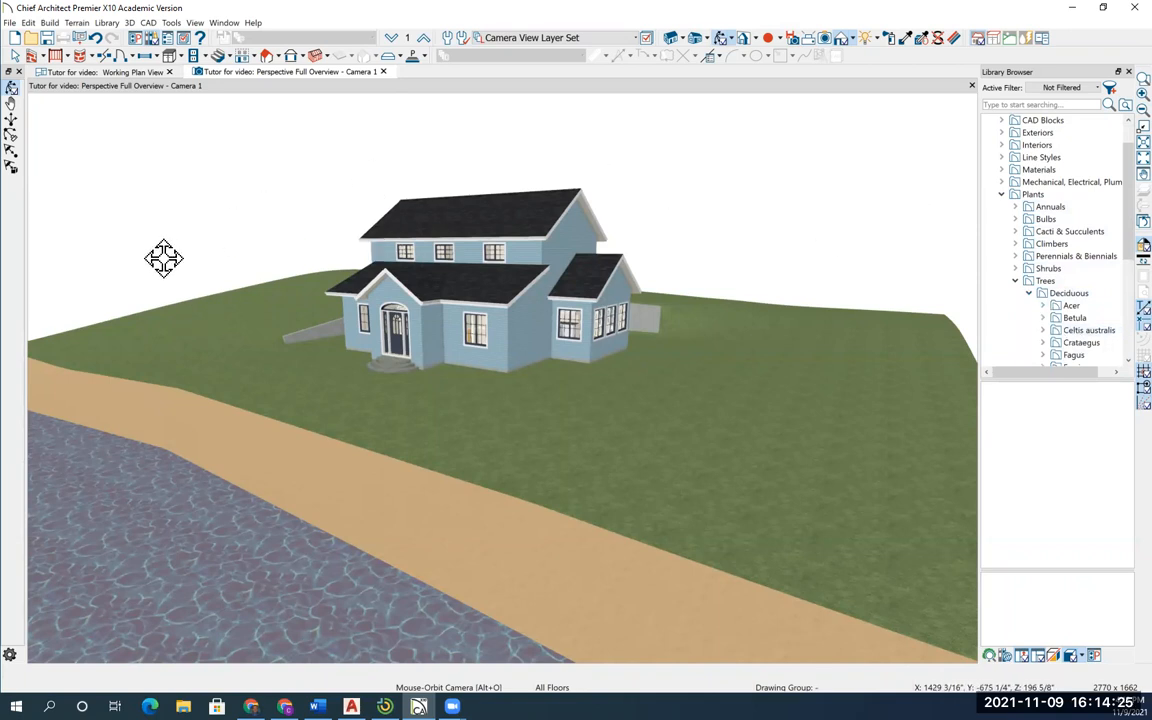
left_click(75, 73)
scroll(547, 386, "down", 2)
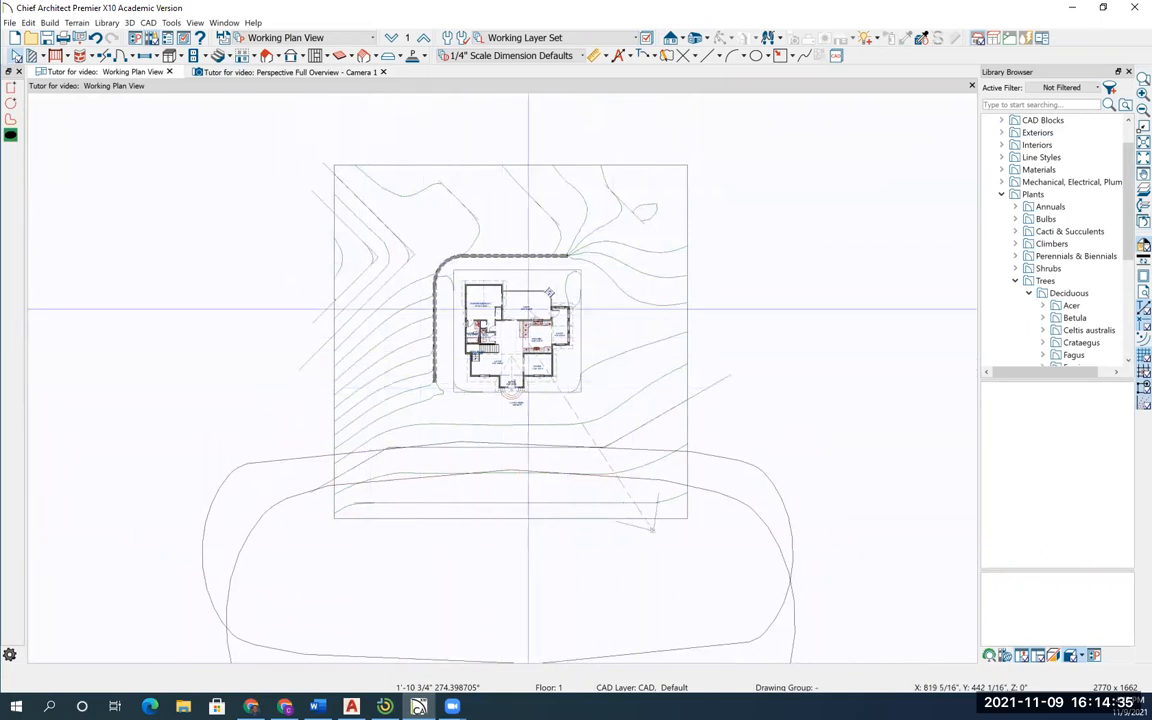
left_click(1082, 318)
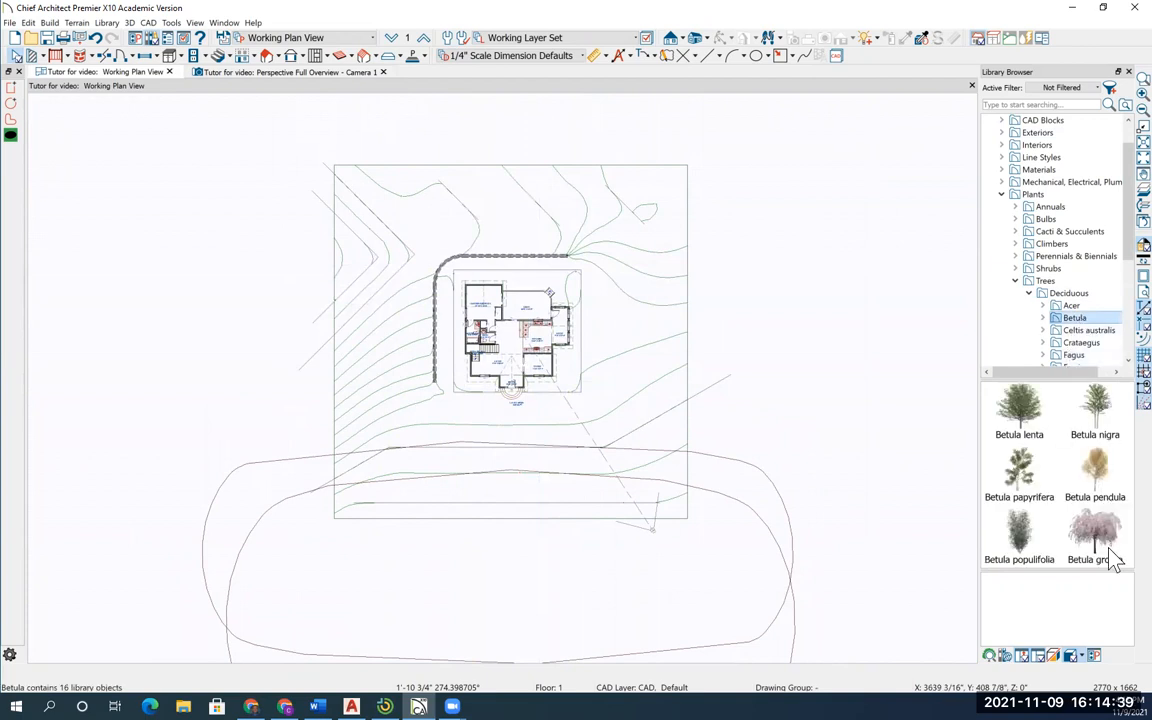
left_click(1022, 420)
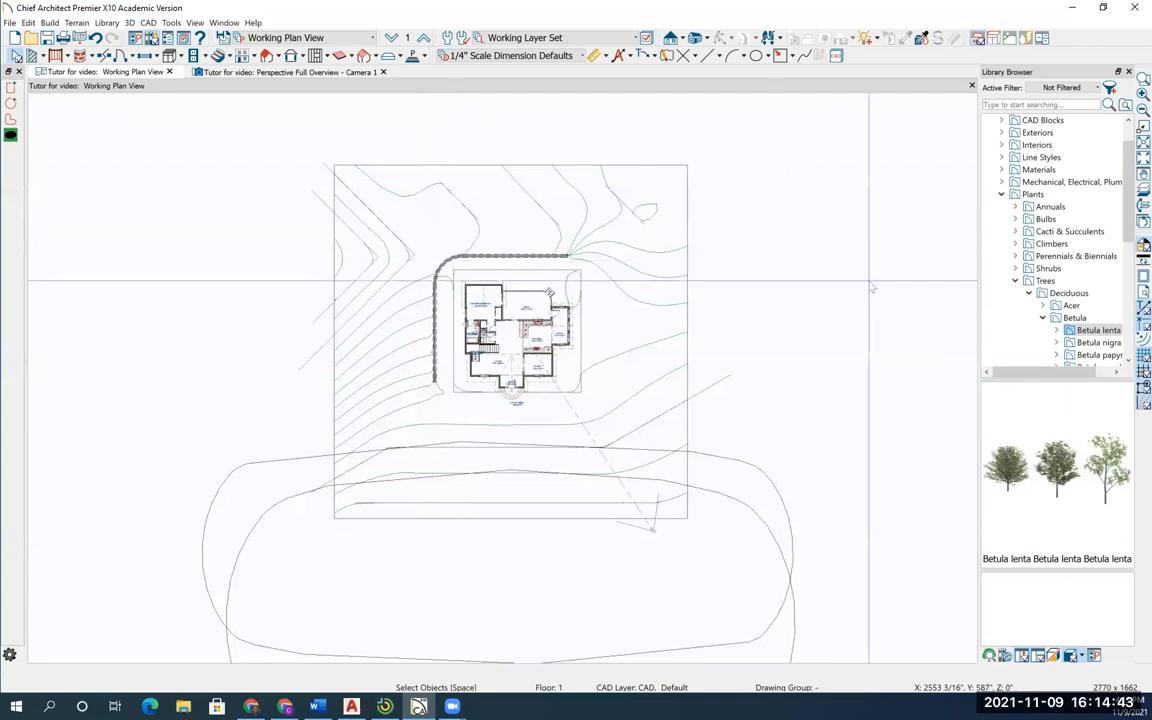
left_click(1057, 330)
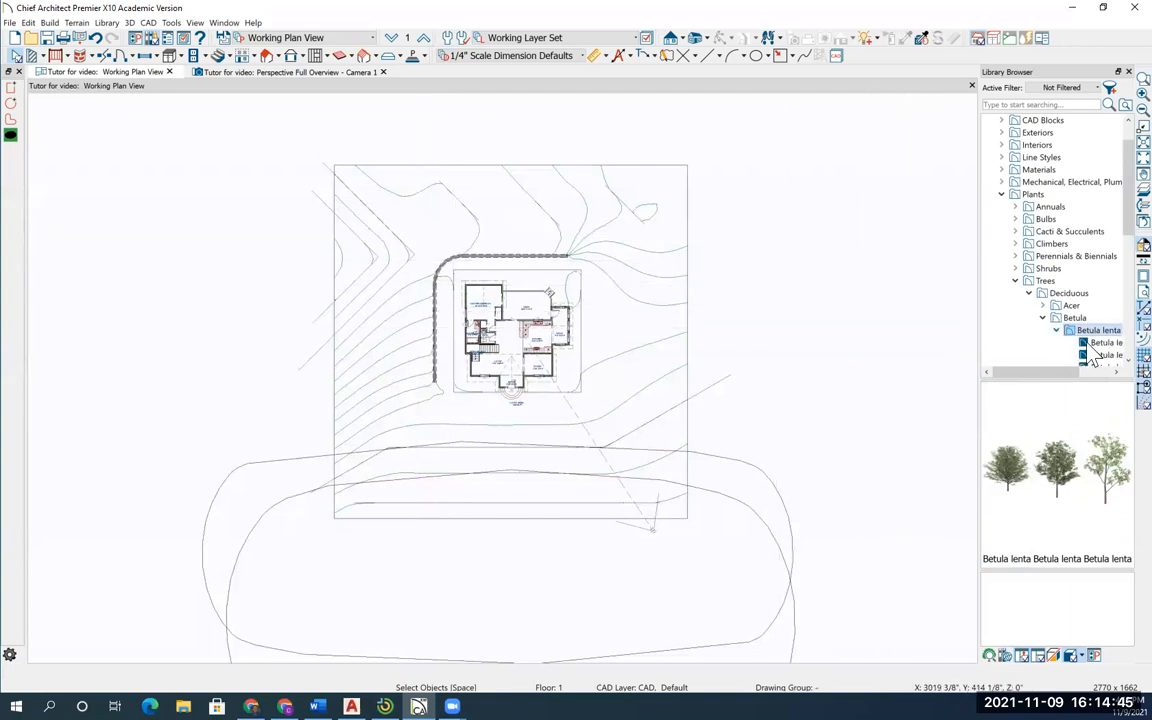
left_click(1104, 342)
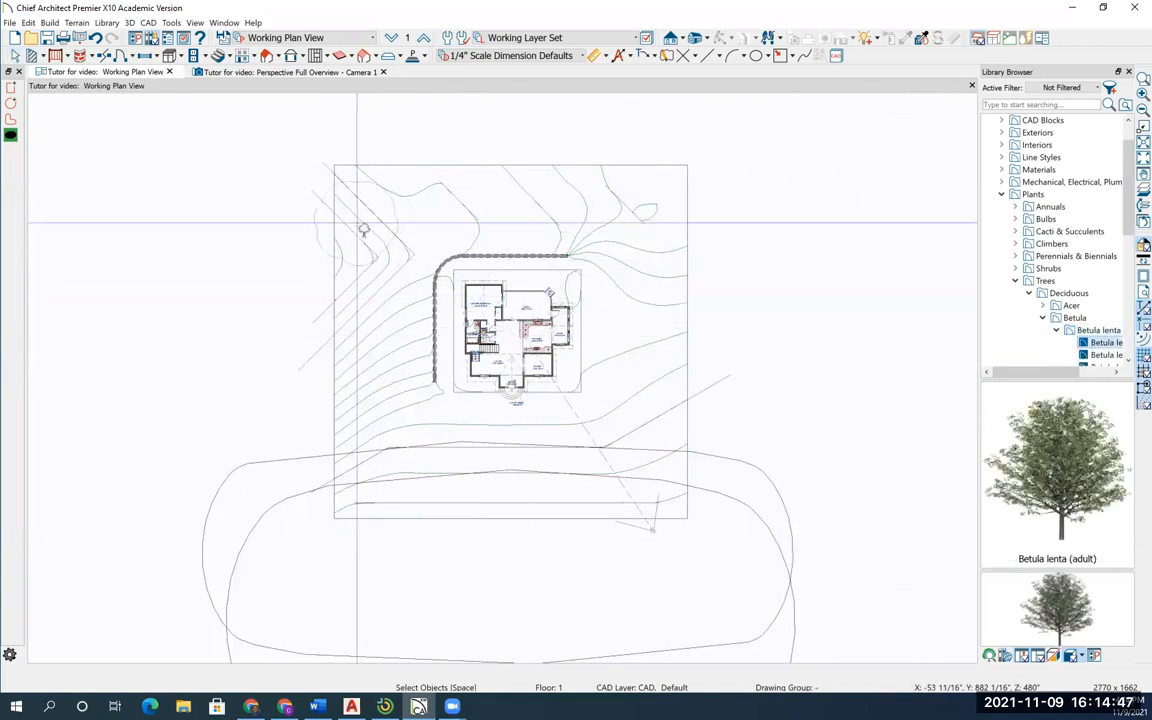
Step: Place three Betula lenta (adult) trees outside the retaining wall, behind and beside the house, check them in 3D, and end plant placement
left_click(388, 225)
left_click(383, 332)
left_click(576, 196)
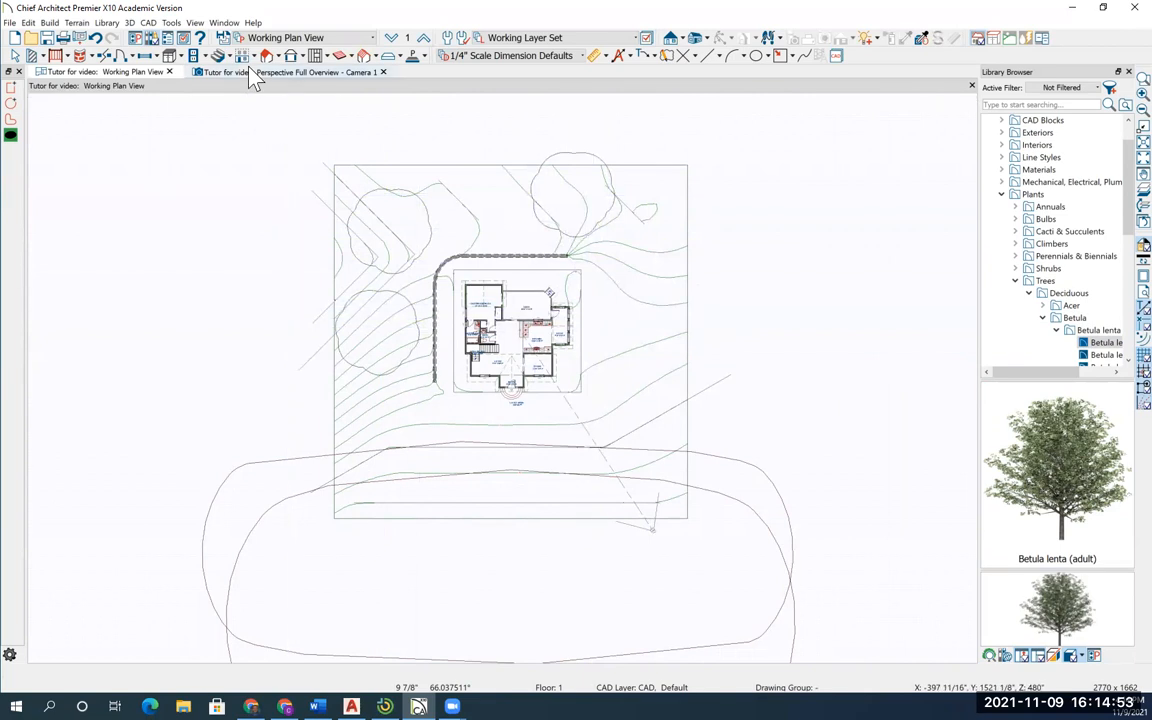
left_click(251, 74)
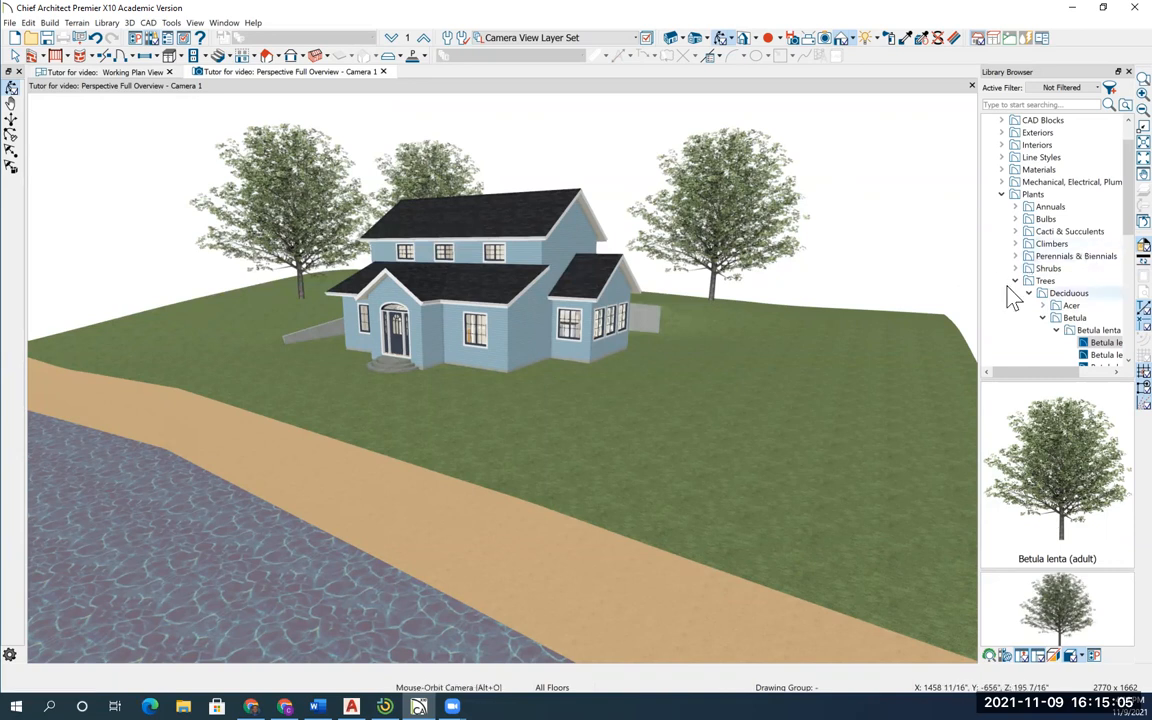
left_click(62, 70)
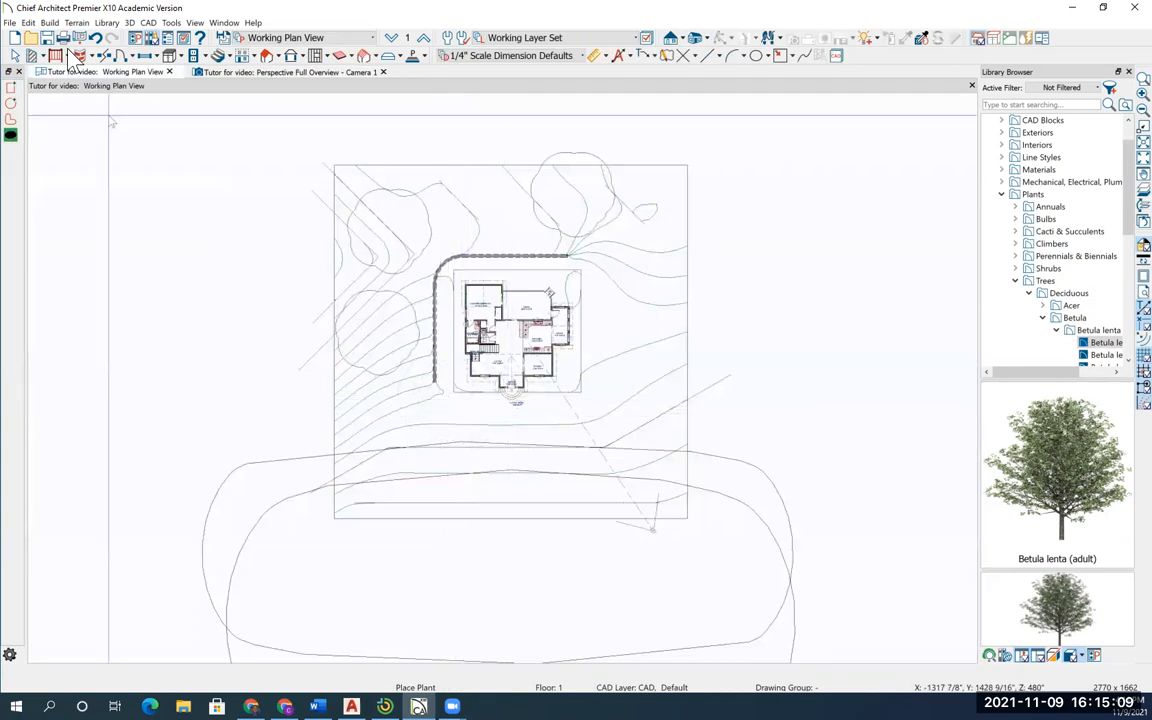
left_click(16, 55)
Step: Draw a rectangular terrain feature about 66 feet diagonally around the house in the floor 1 plan
scroll(505, 410, "up", 3)
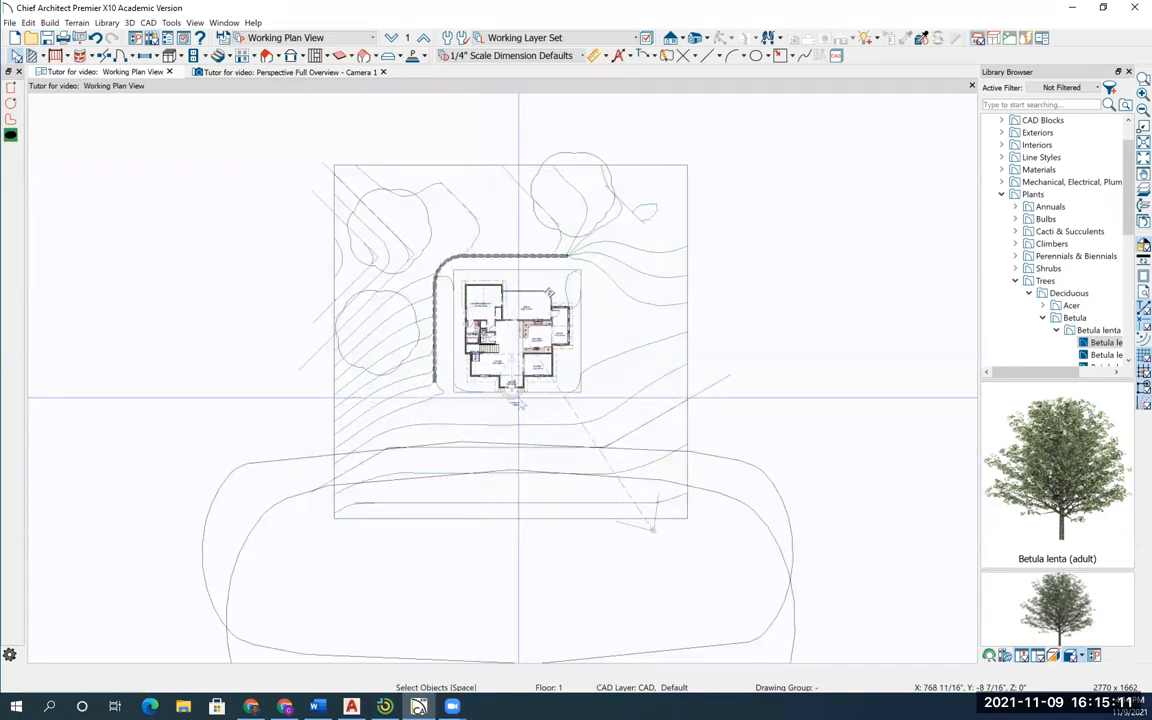
scroll(527, 290, "up", 3)
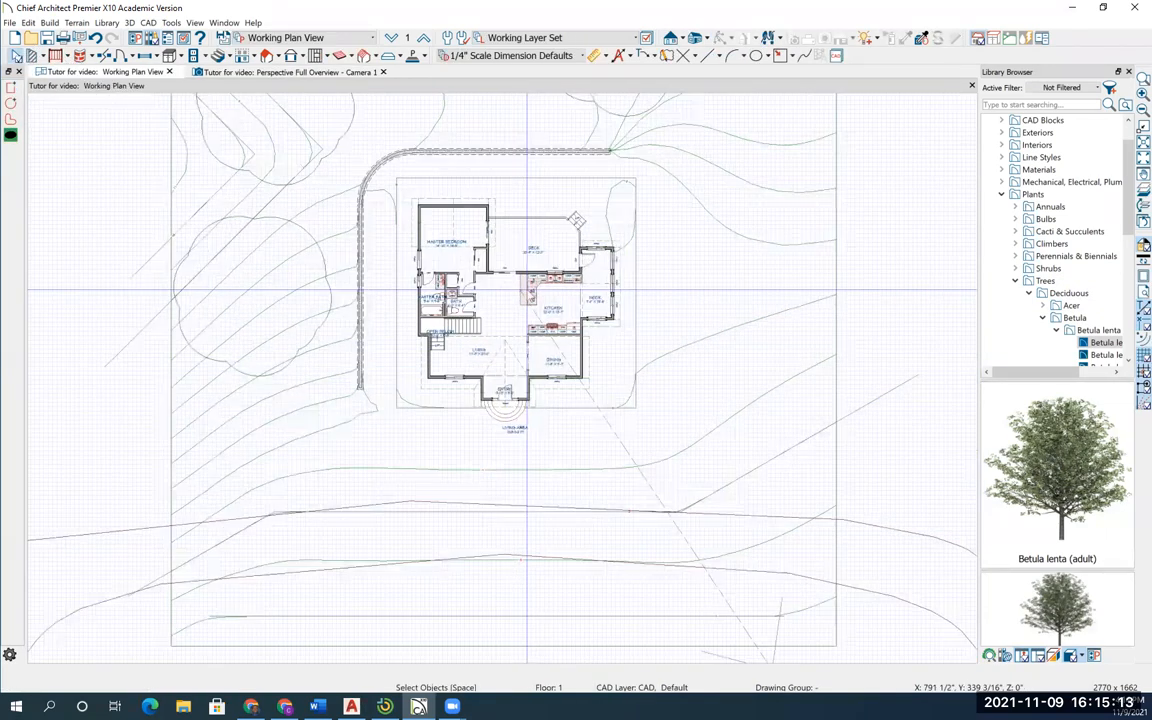
scroll(518, 268, "up", 3)
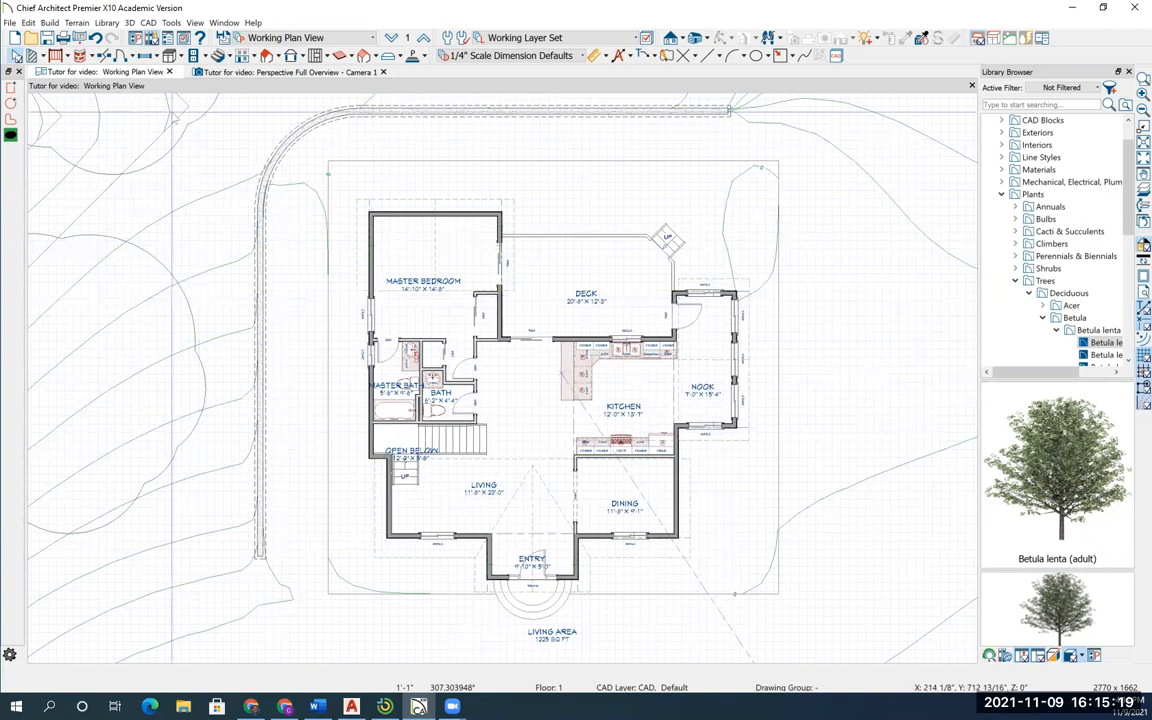
left_click(77, 23)
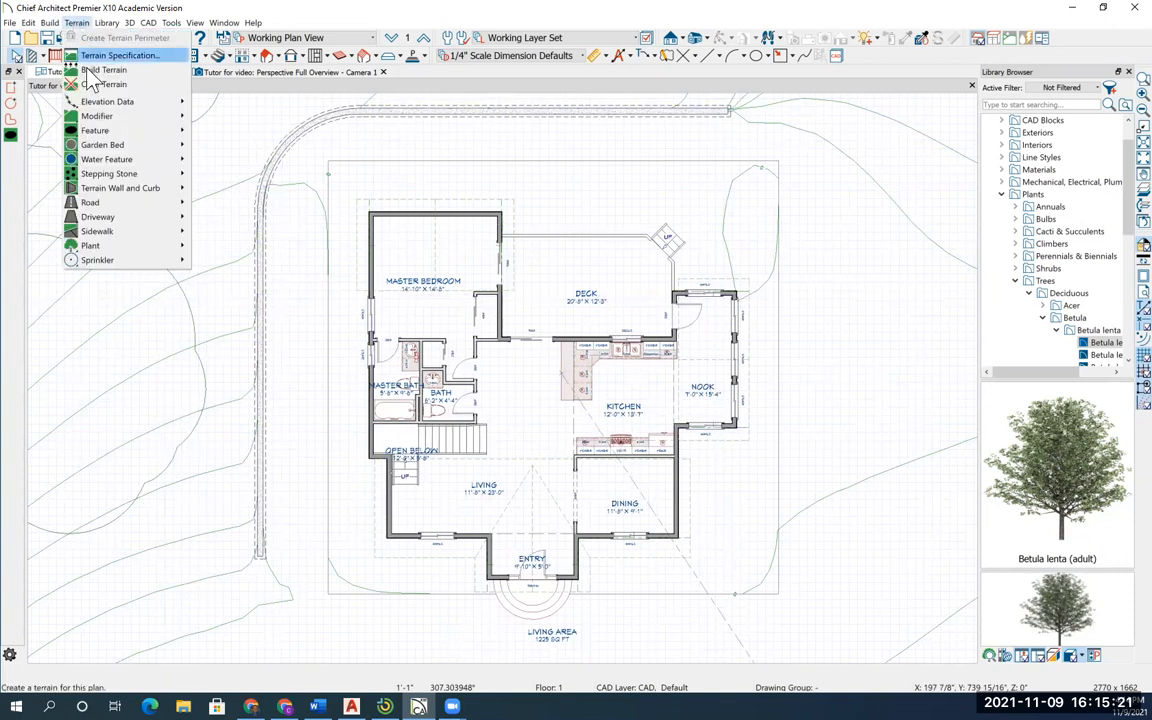
mouse_move(100, 135)
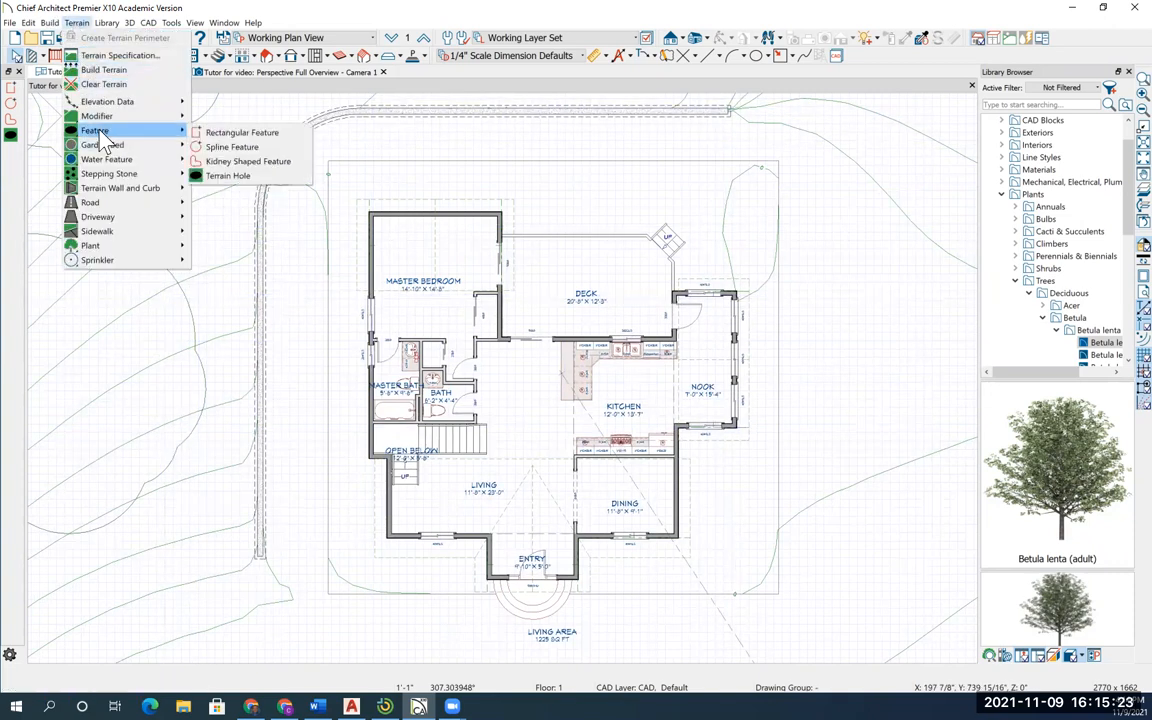
left_click(246, 134)
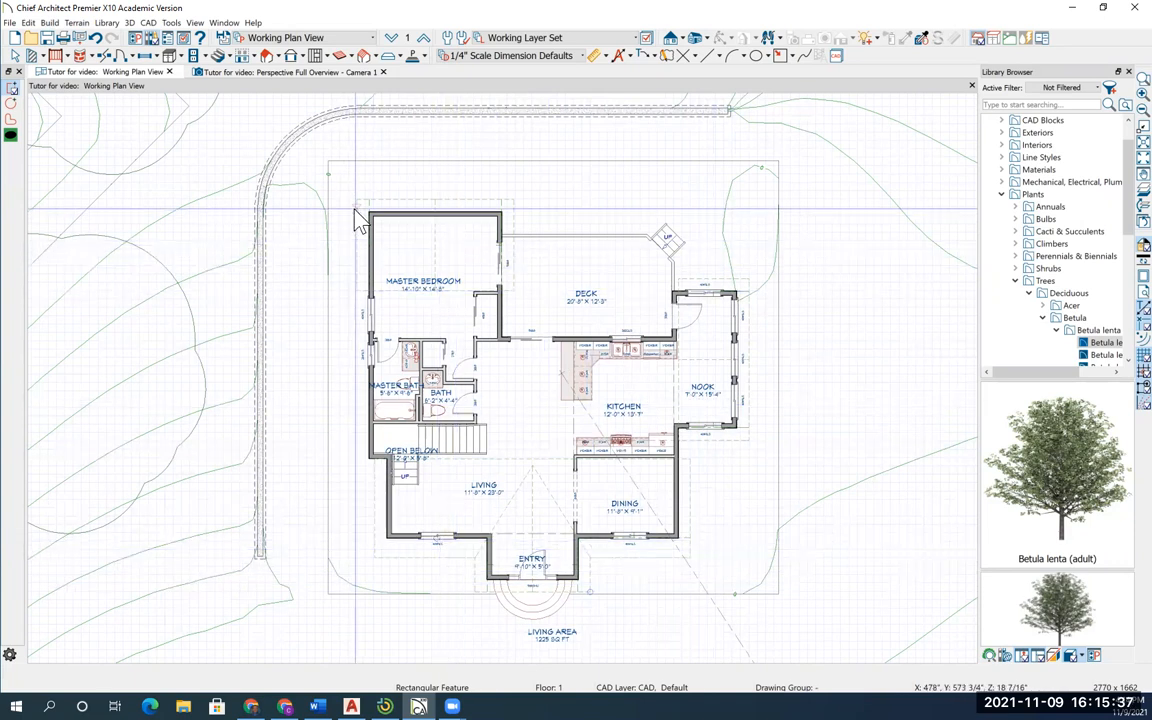
scroll(360, 222, "up", 2)
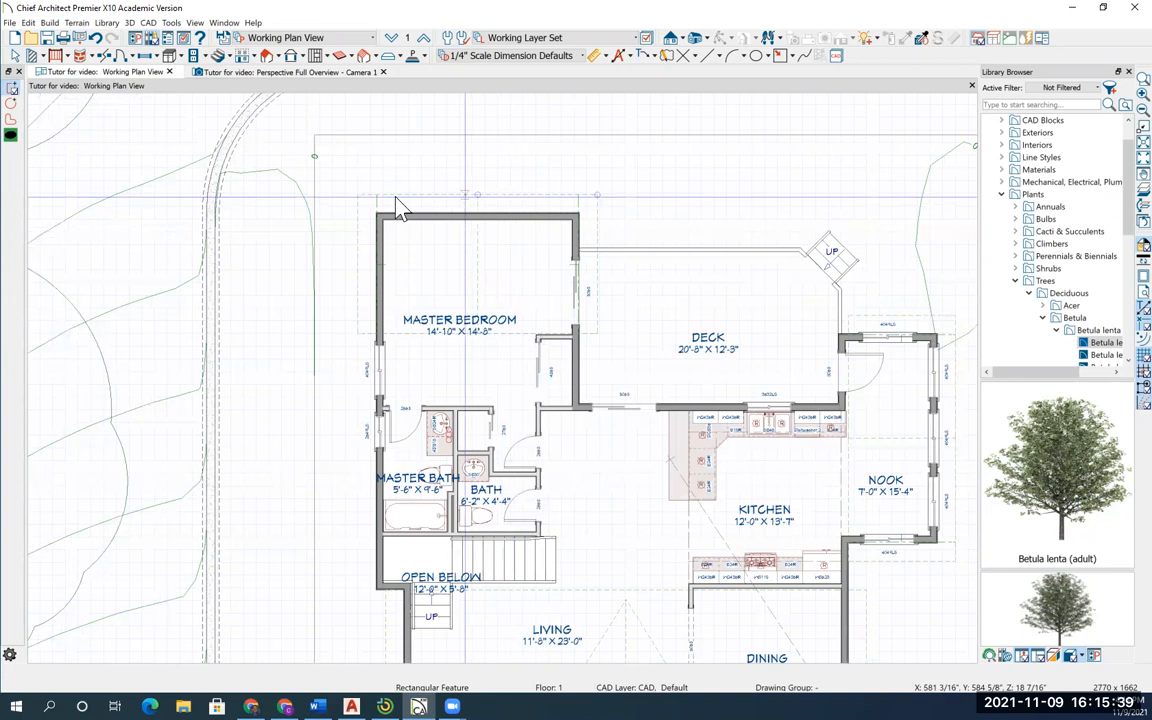
scroll(317, 296, "down", 3)
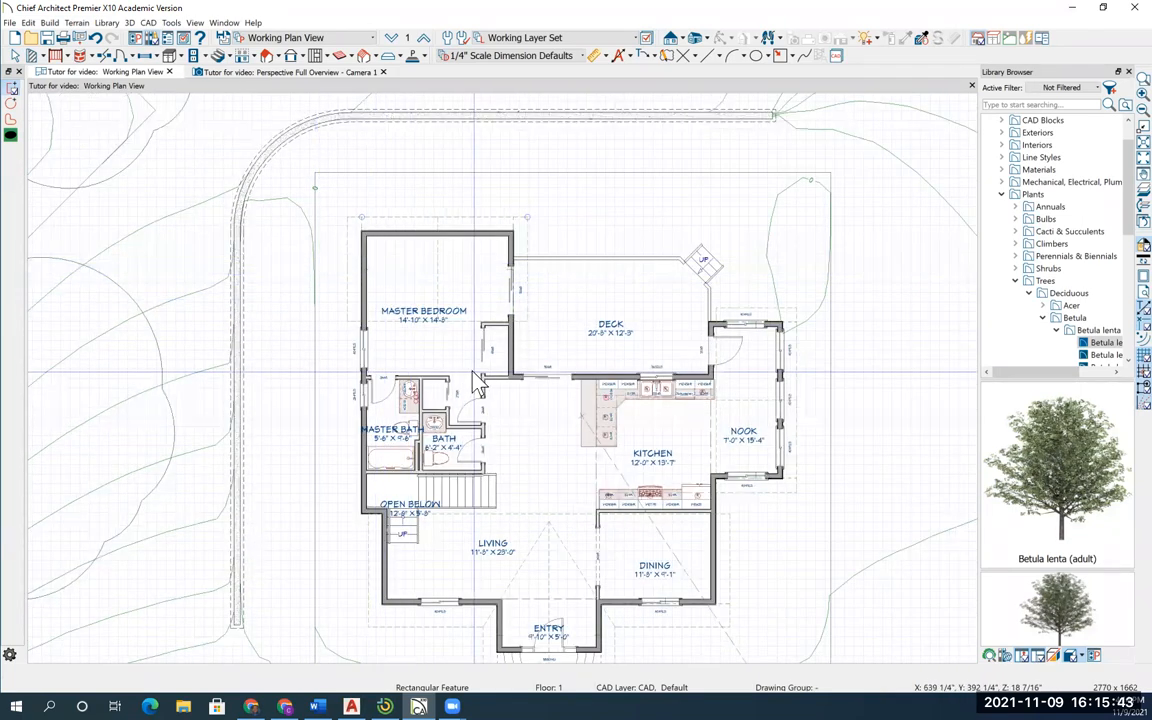
scroll(513, 312, "down", 3)
middle_click_drag(510, 300, 509, 303)
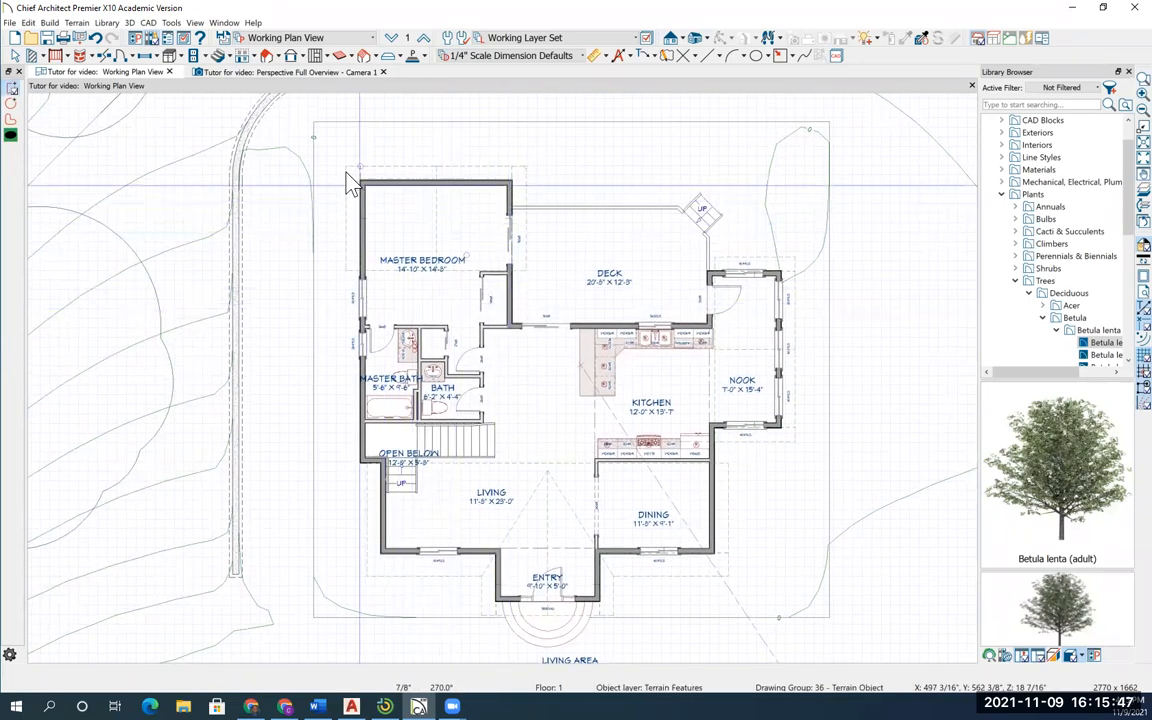
left_click_drag(346, 168, 797, 622)
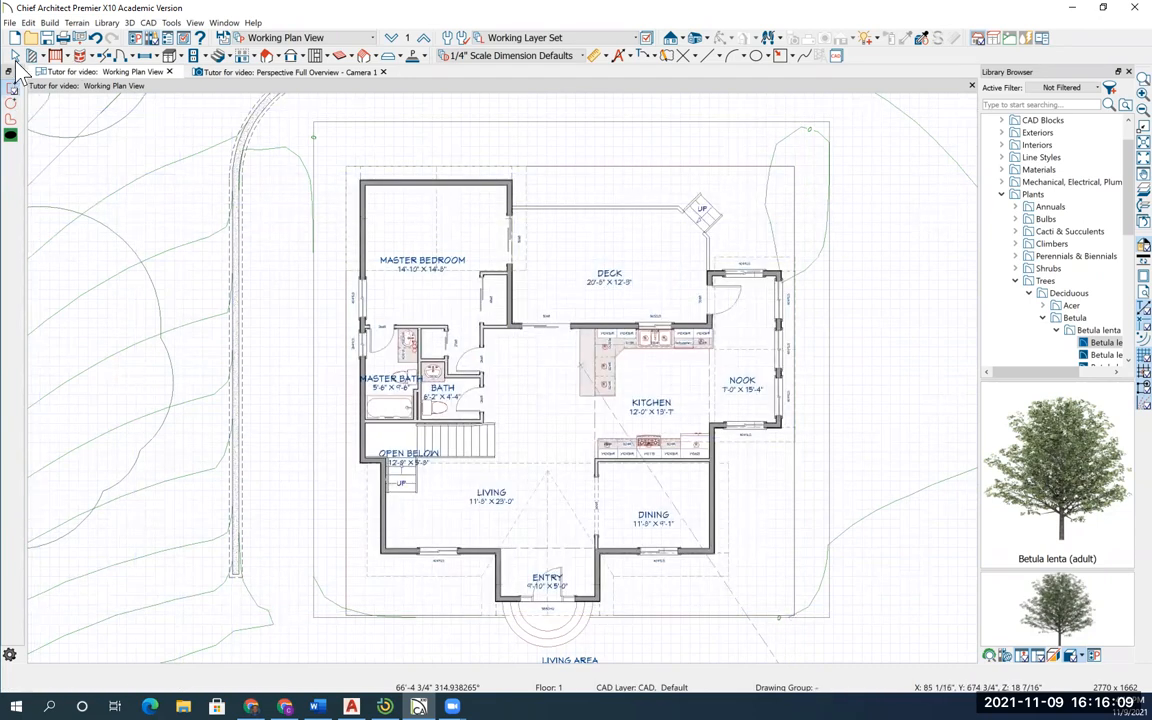
Step: Extend the front edge of the flat elevation region around the house outward by about 3 feet, past the entry
left_click(831, 456)
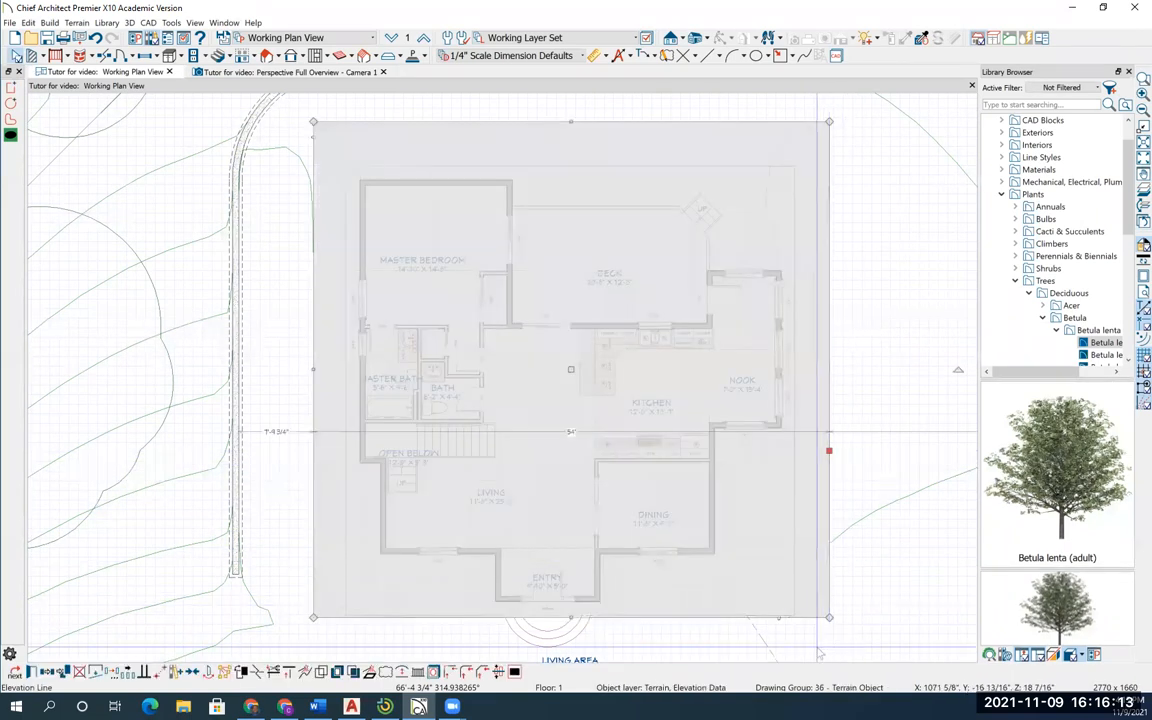
scroll(800, 550, "down", 3)
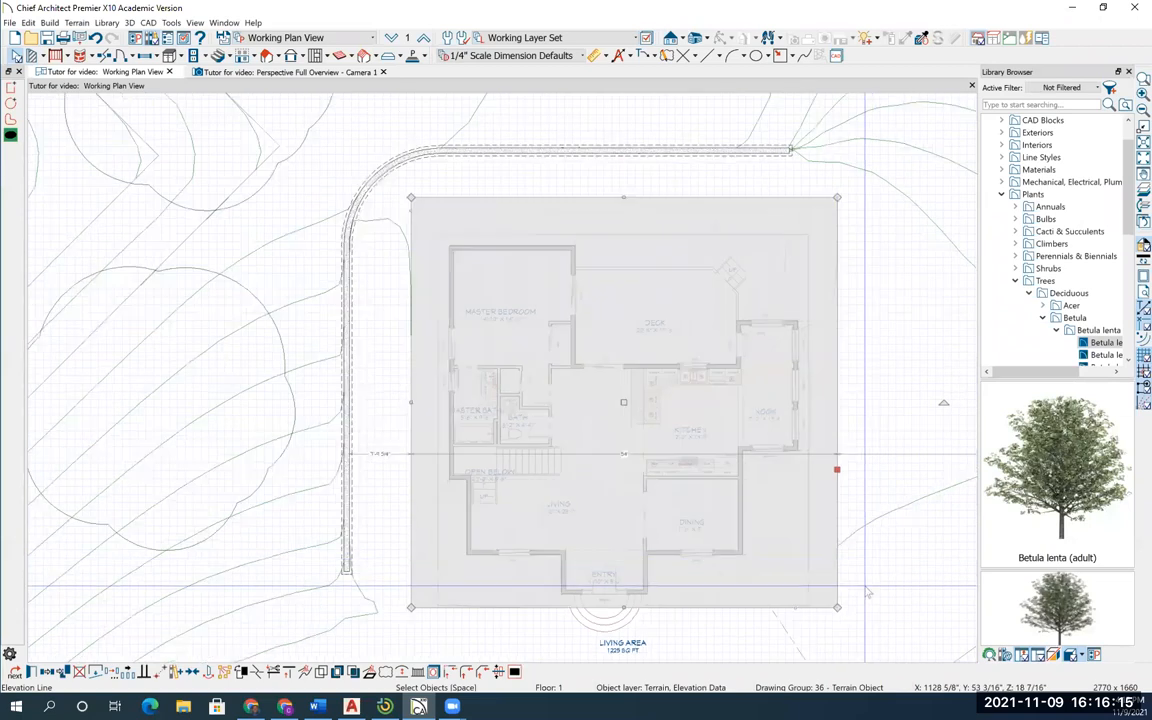
left_click_drag(622, 607, 623, 630)
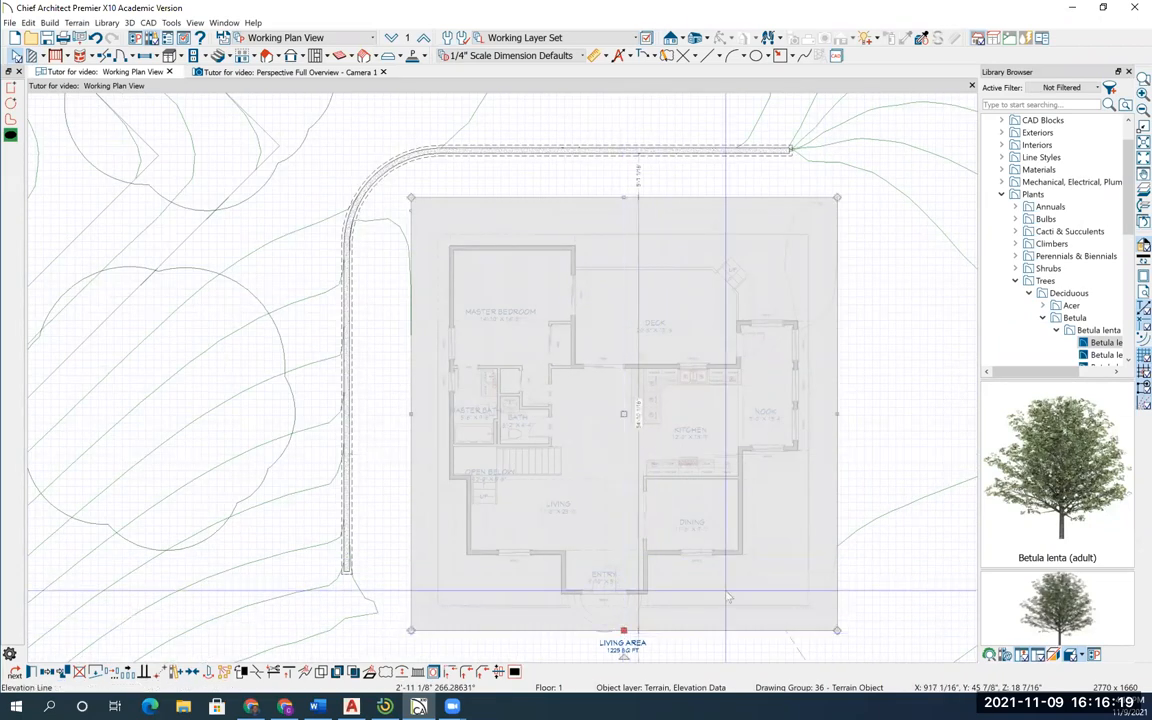
left_click(873, 495)
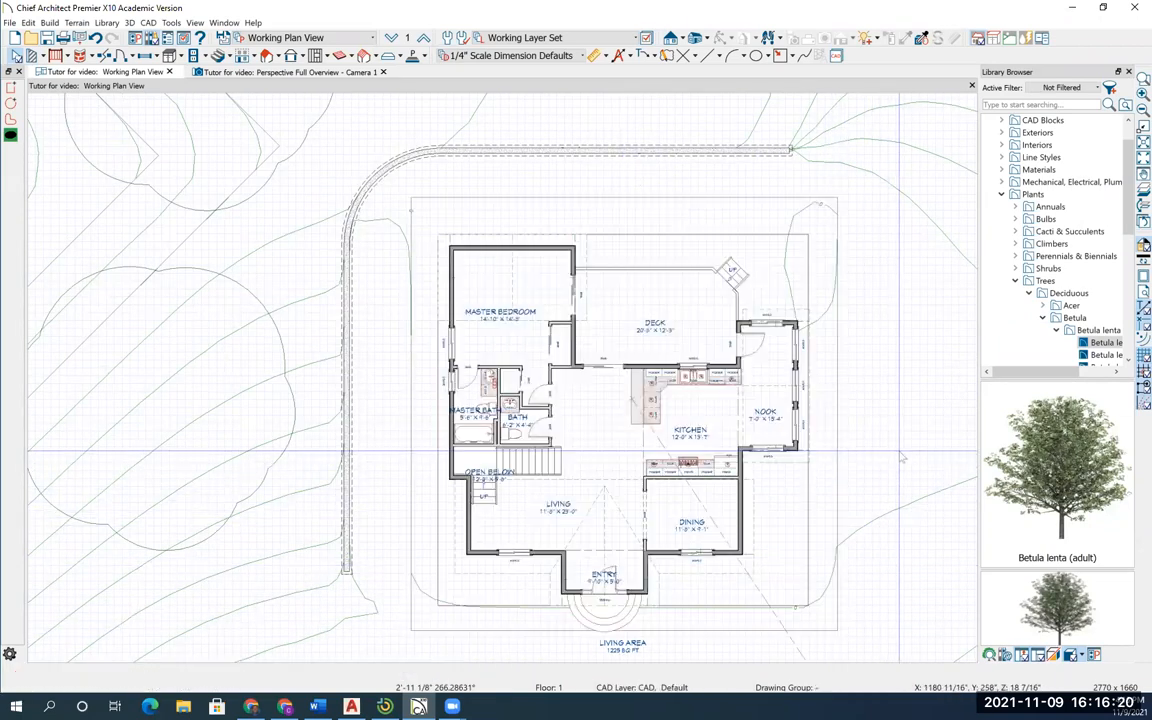
Step: Check the terrain feature and the ground around the house in the Perspective Full Overview, from closer and higher
left_click(812, 557)
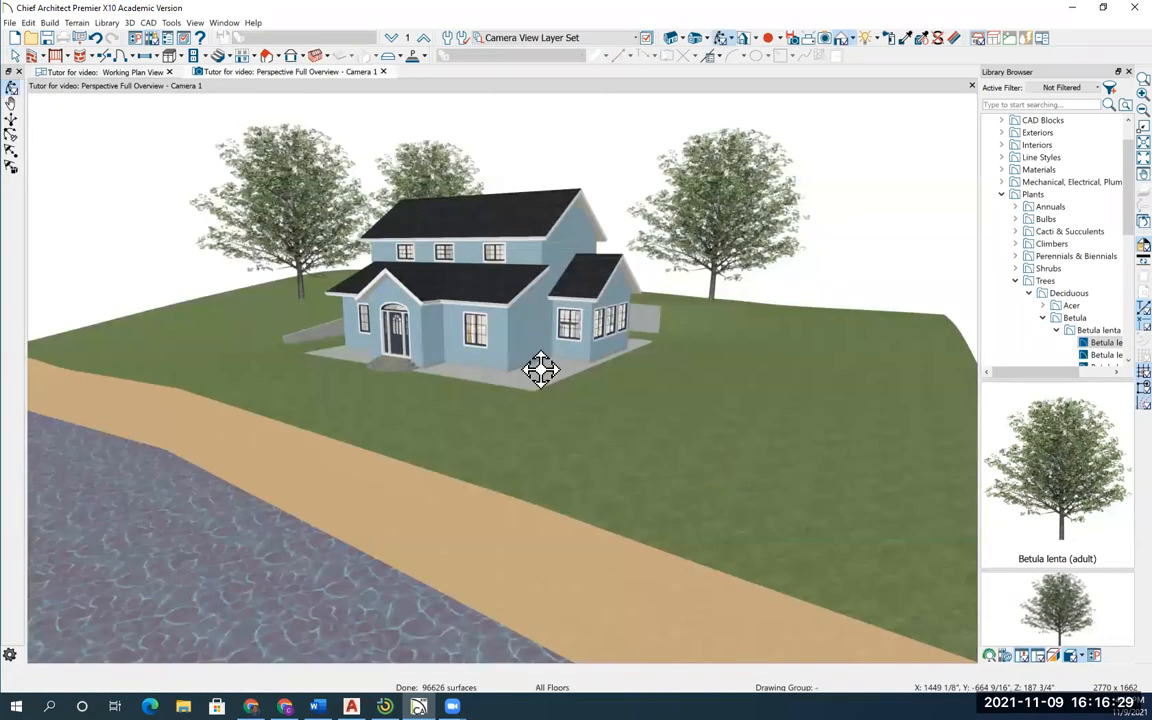
left_click_drag(523, 393, 414, 413)
scroll(520, 420, "up", 2)
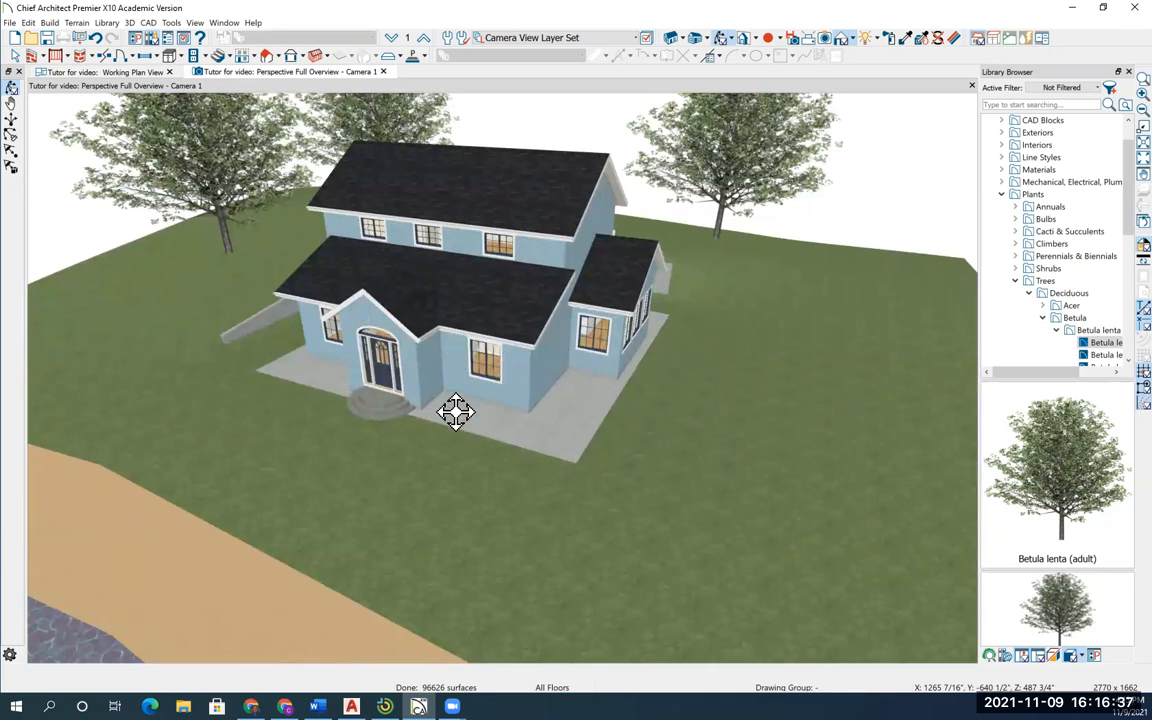
Step: Set the house terrain feature's material to Mulch - Weathered from Landscaping & Roadways, Bark and Mulch, and check it in 3D
left_click(68, 70)
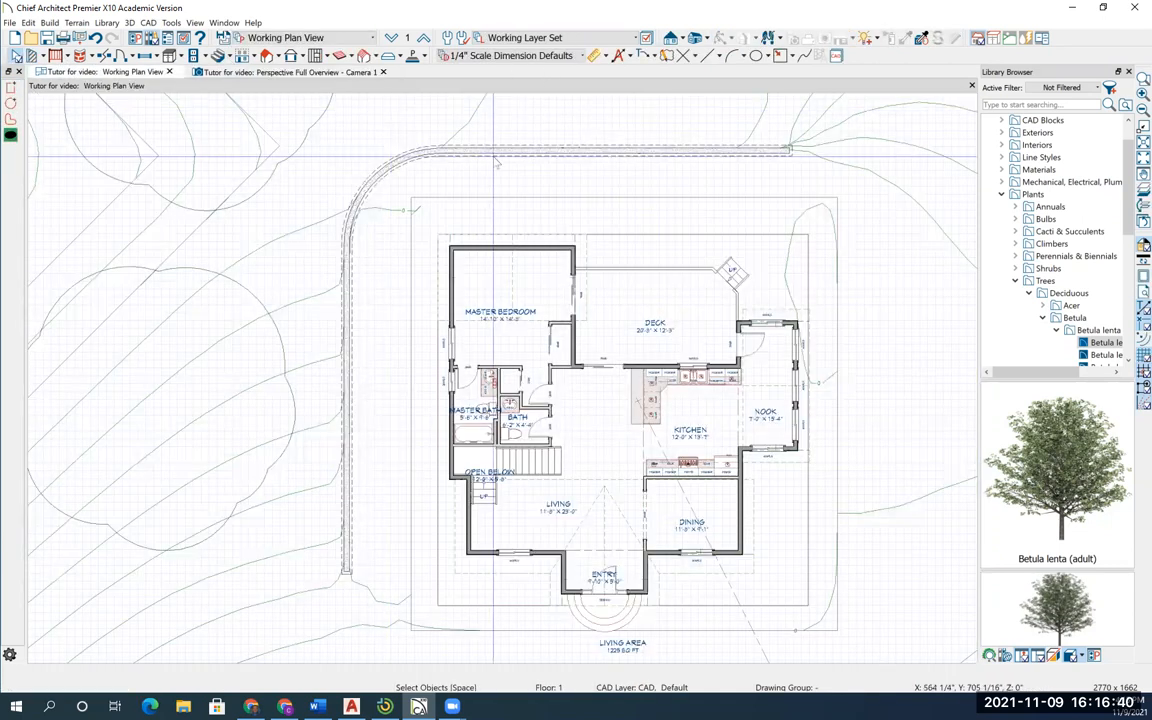
double_click(693, 237)
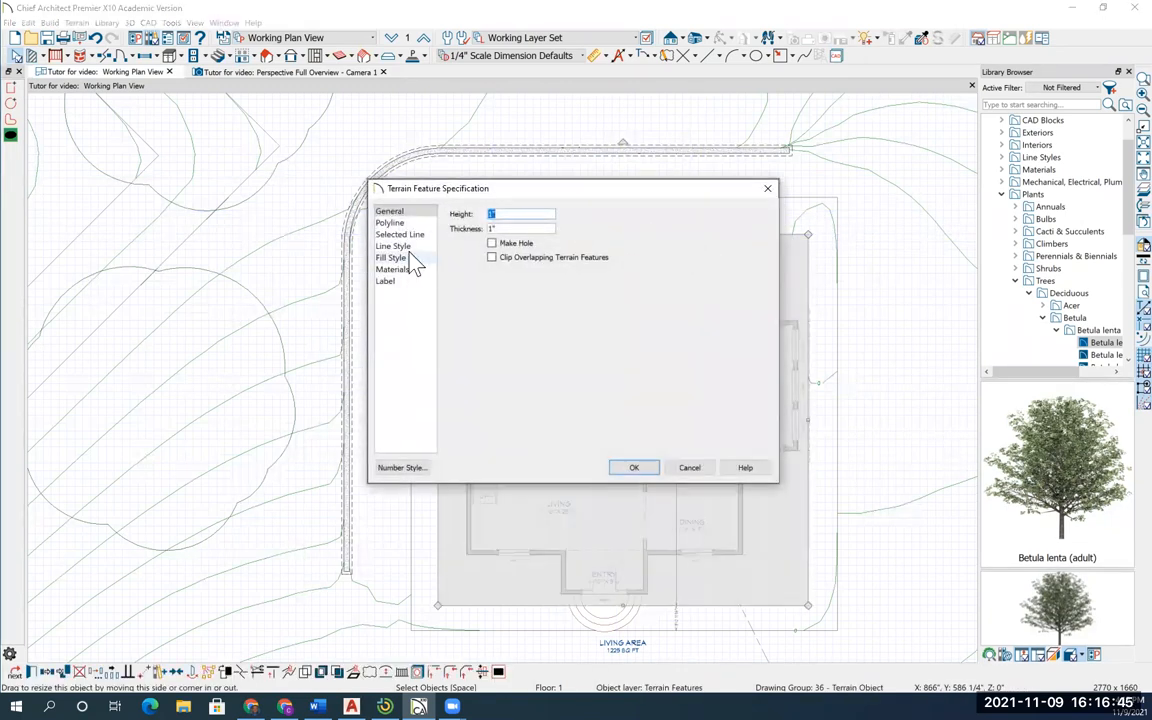
left_click(392, 269)
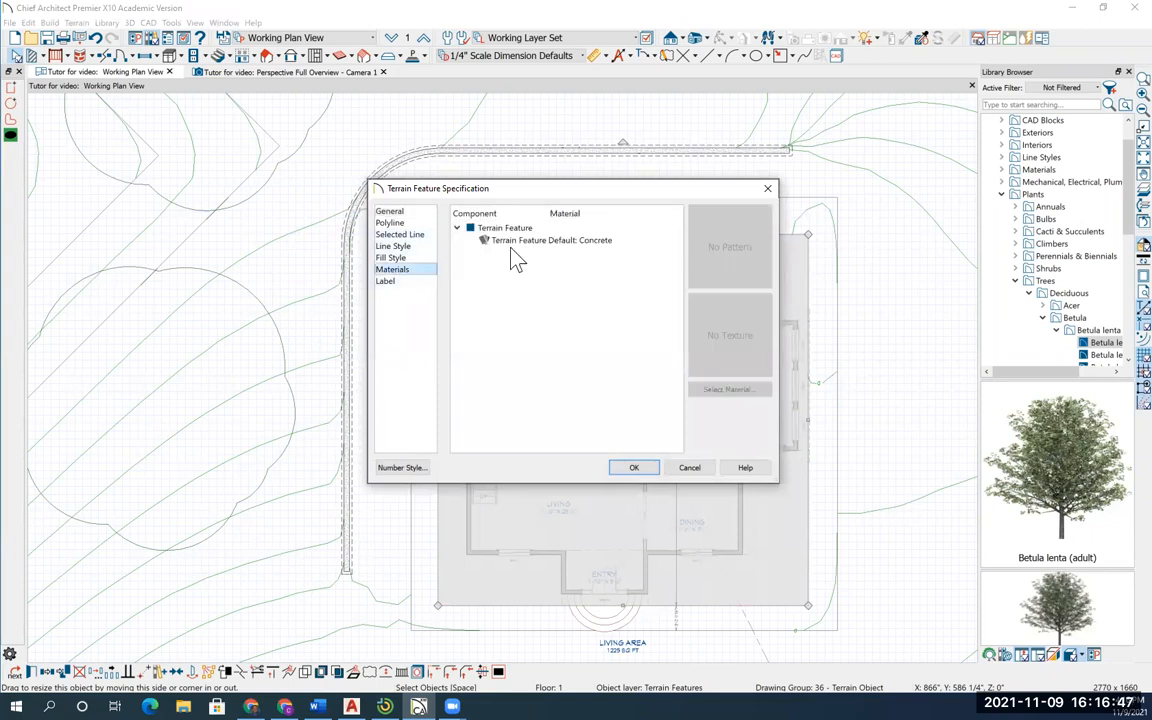
left_click(502, 243)
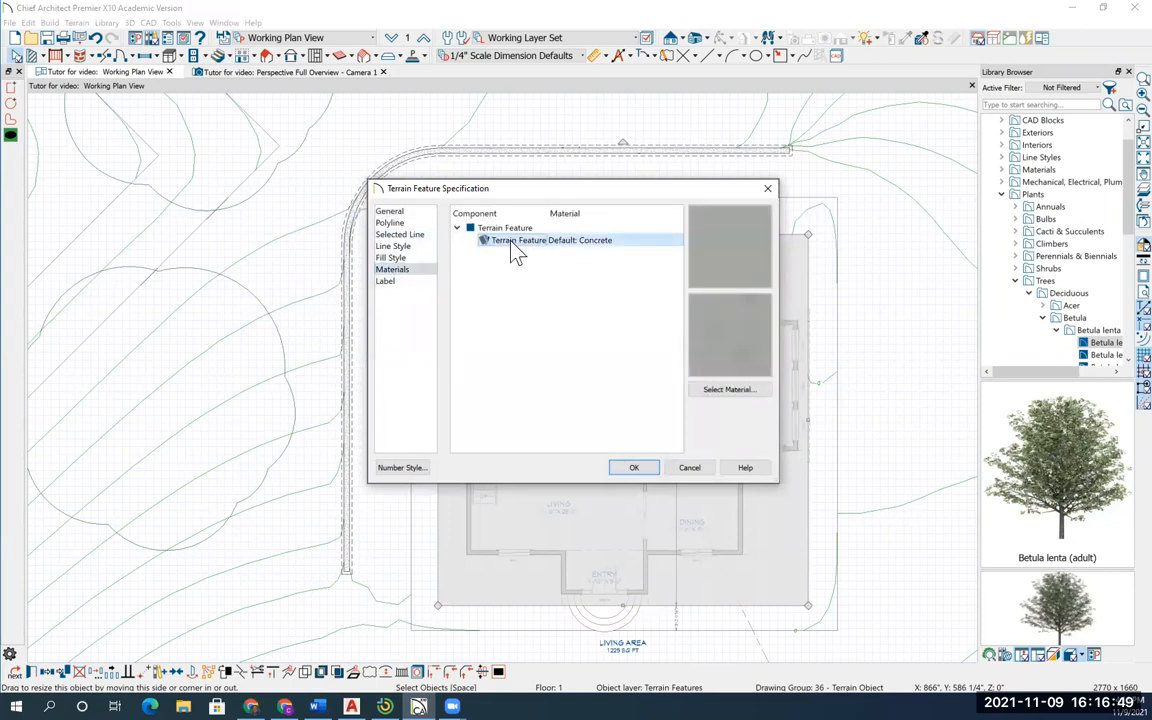
left_click(727, 396)
left_click_drag(632, 336, 632, 408)
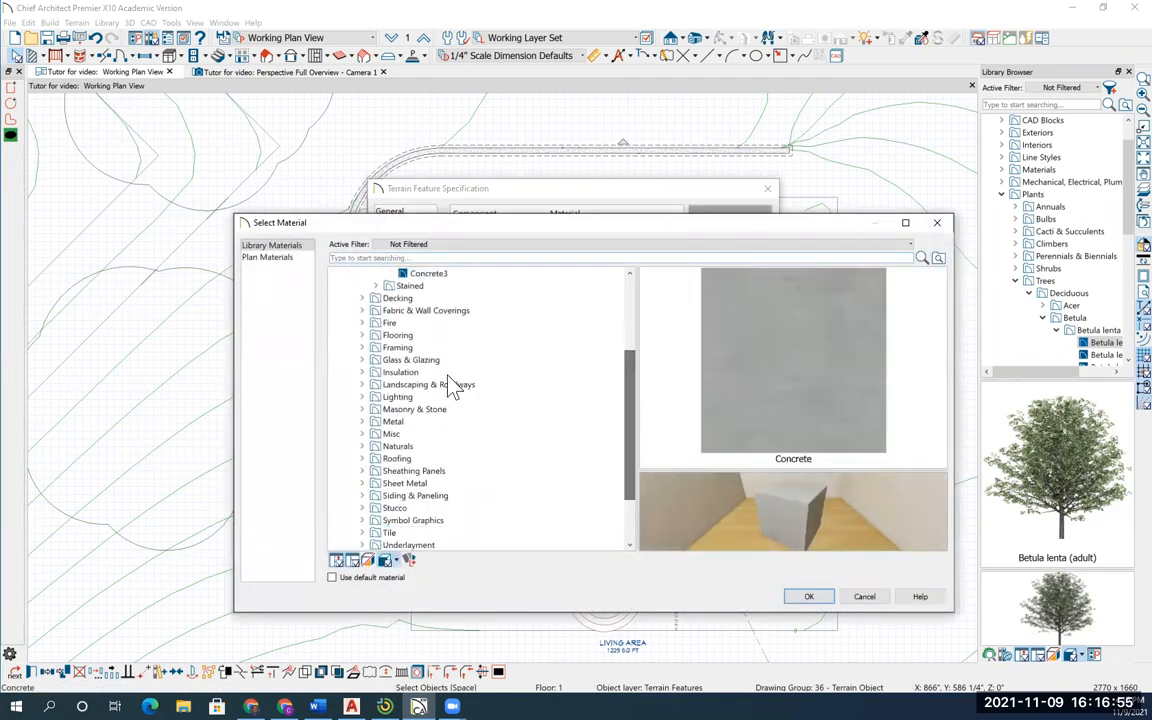
left_click(364, 385)
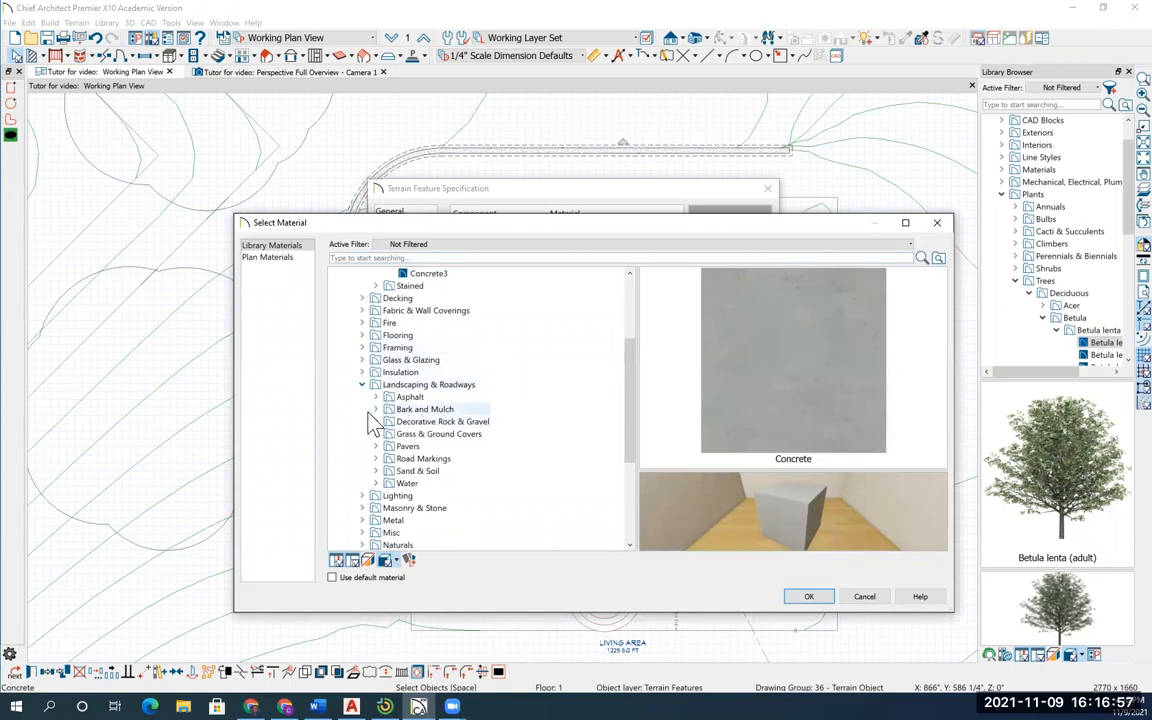
left_click(376, 410)
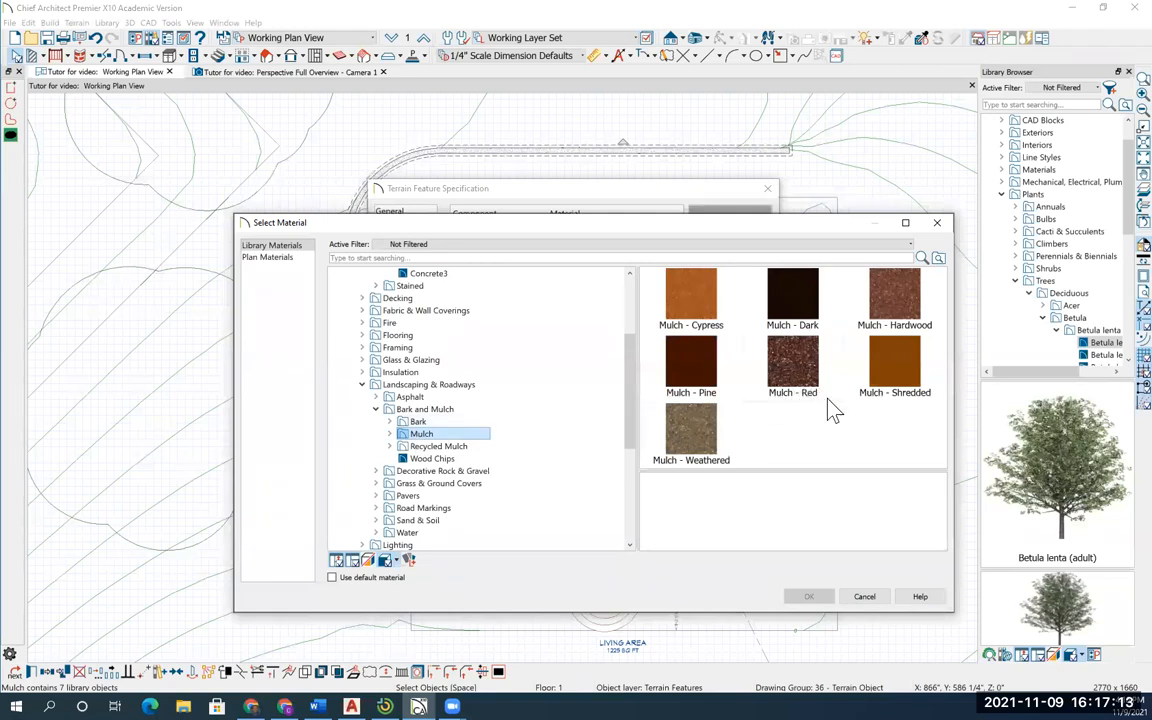
left_click(692, 432)
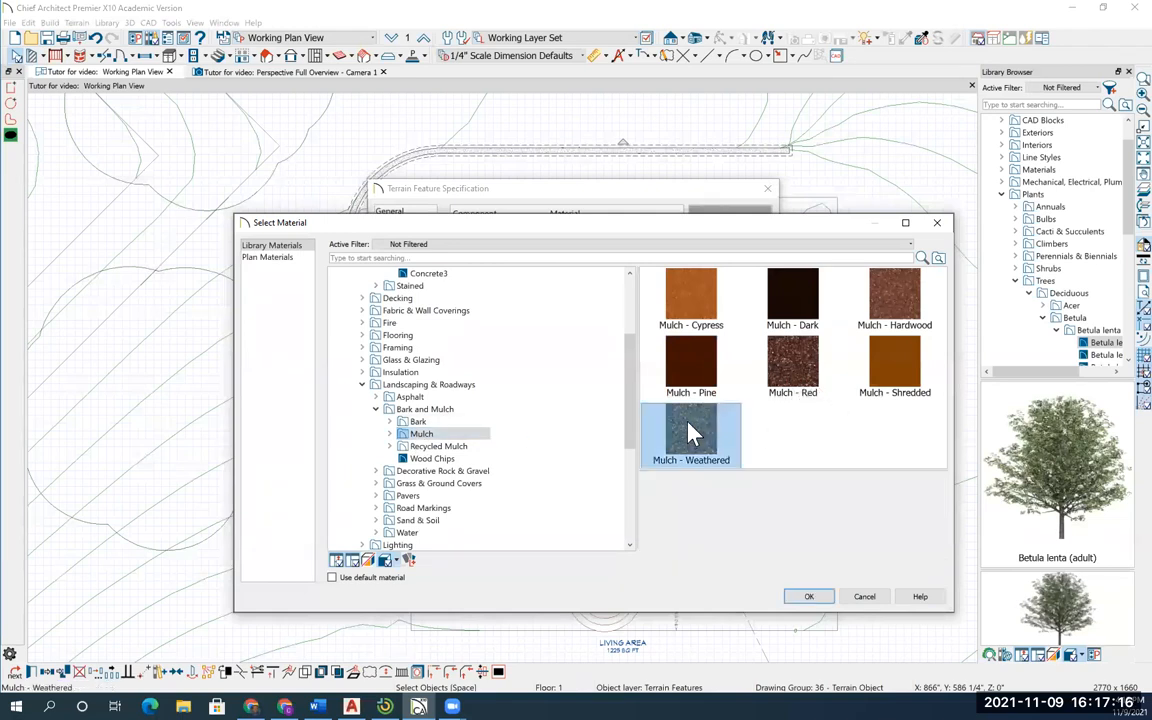
left_click(809, 597)
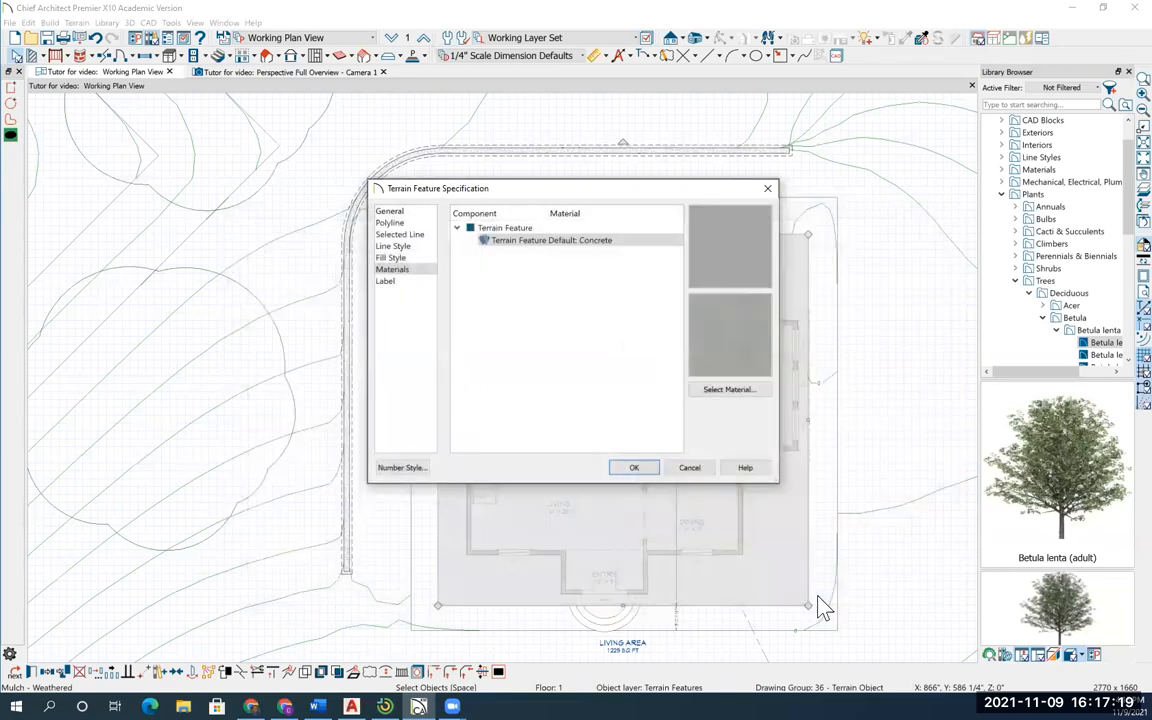
left_click(637, 471)
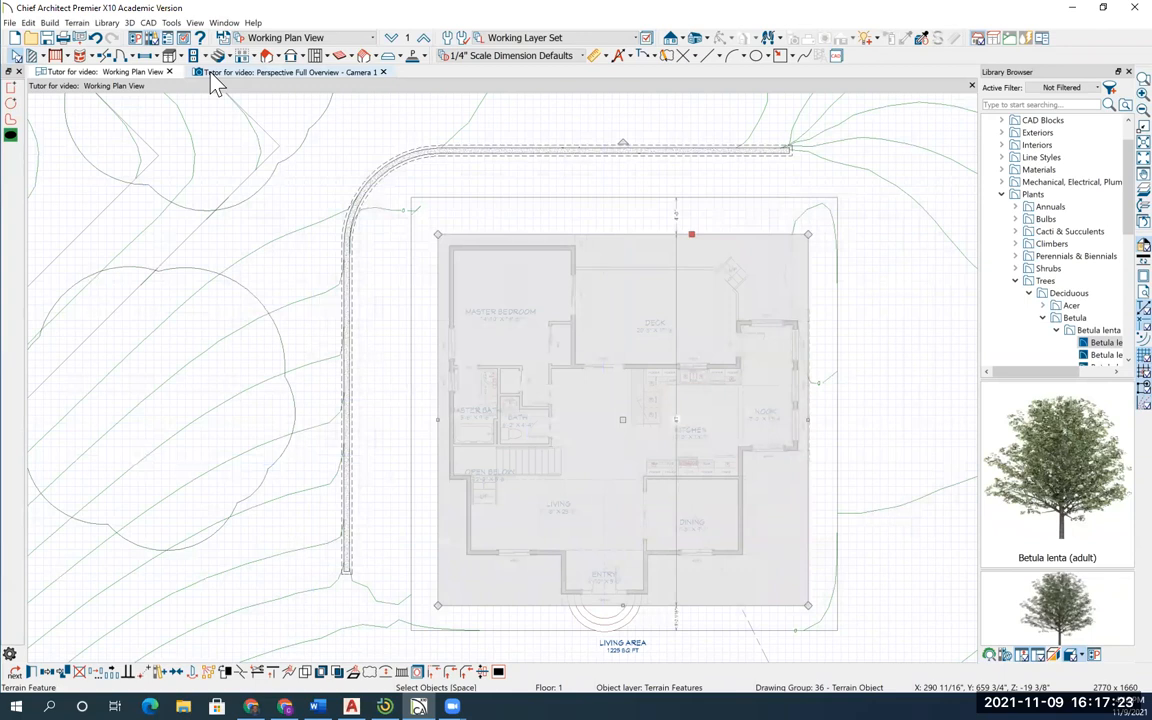
left_click(212, 74)
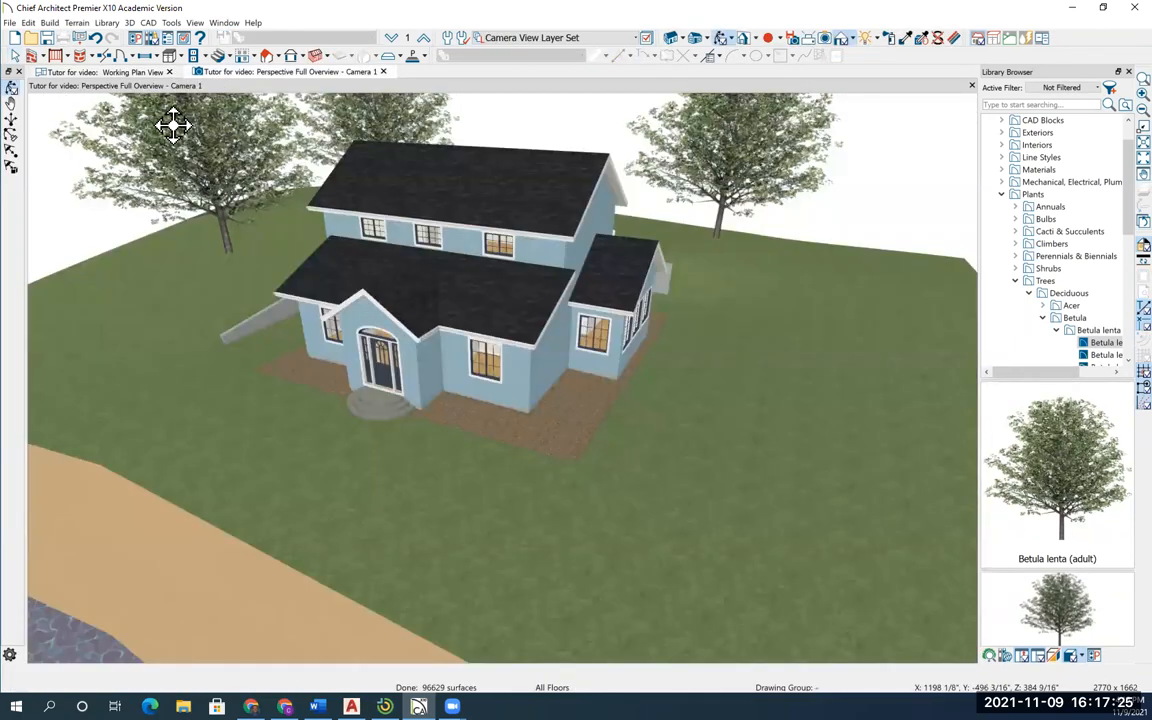
Step: In the Working Plan View, break the terrain feature's rear edge beside the master bedroom and pull the deck portion in about 3'-5"
left_click(130, 73)
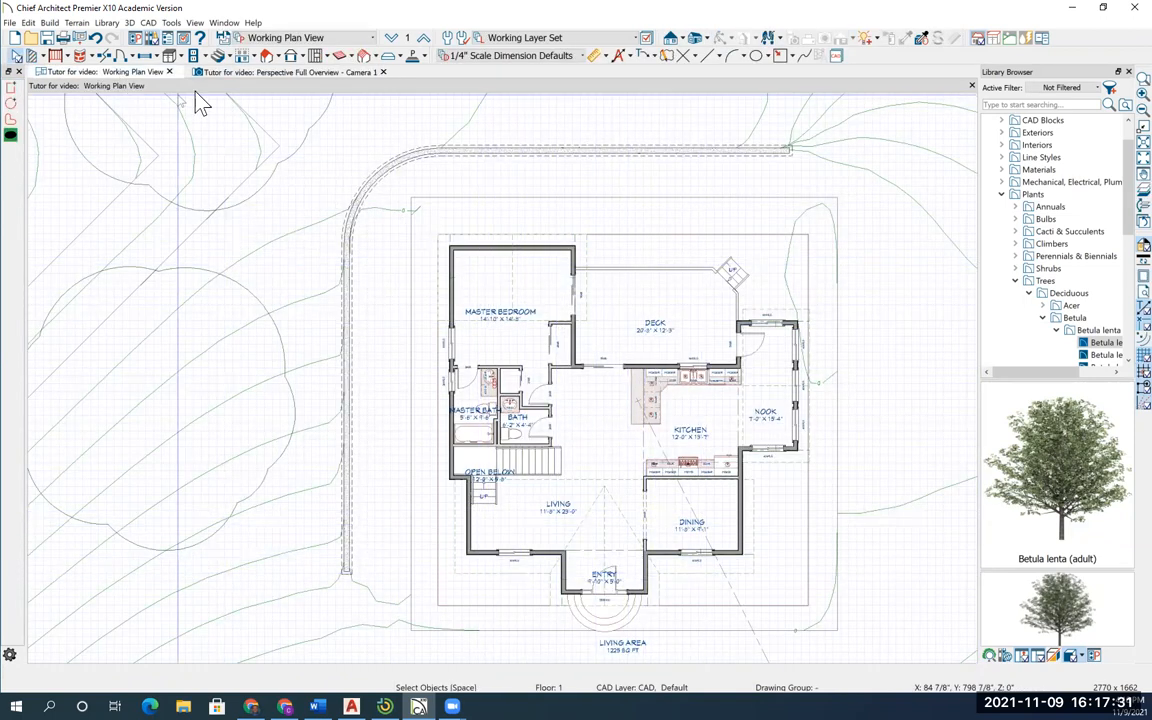
left_click(640, 234)
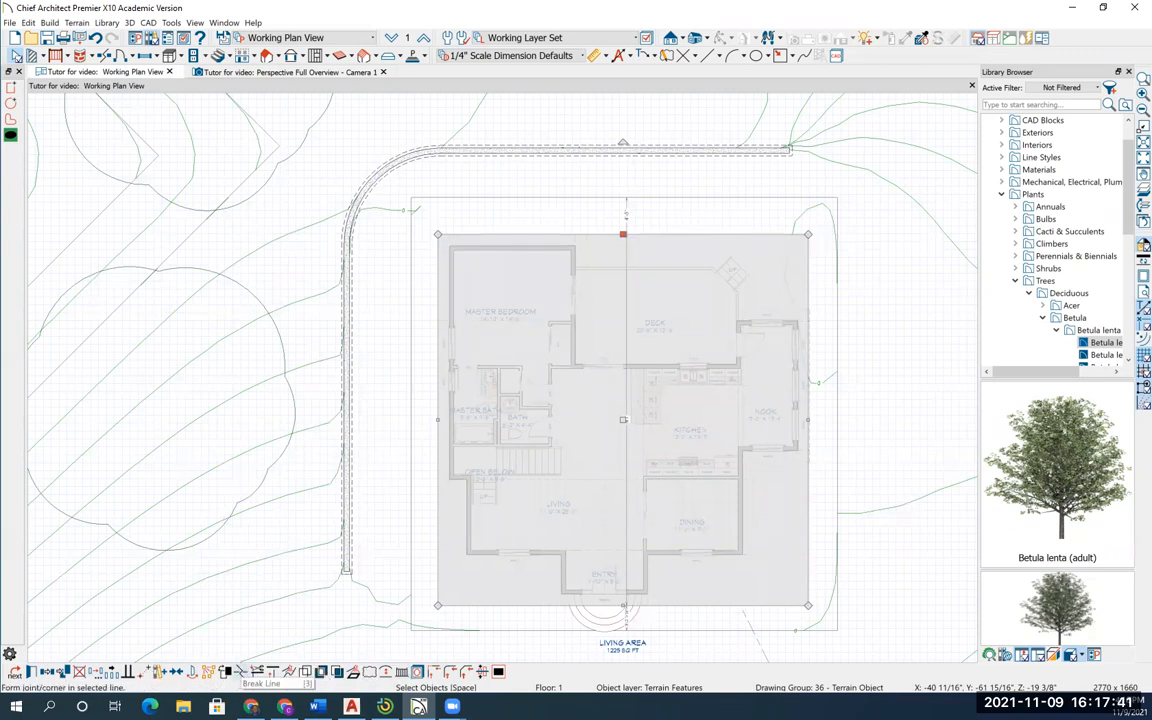
left_click(226, 671)
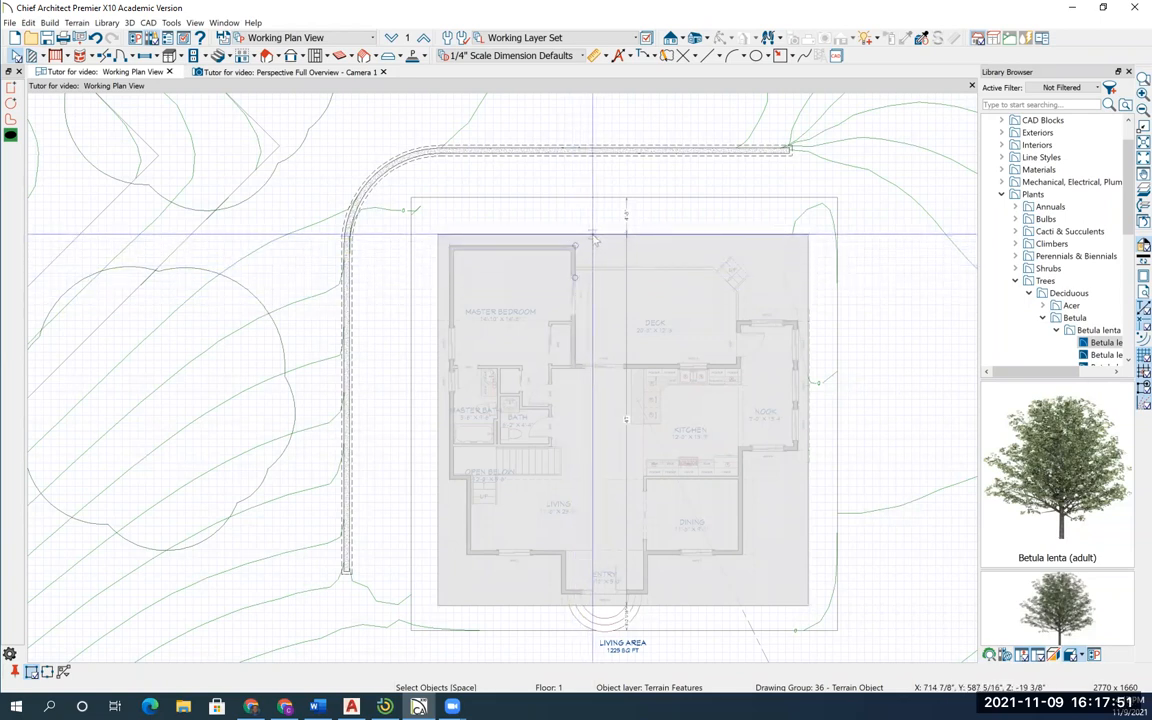
left_click(593, 238)
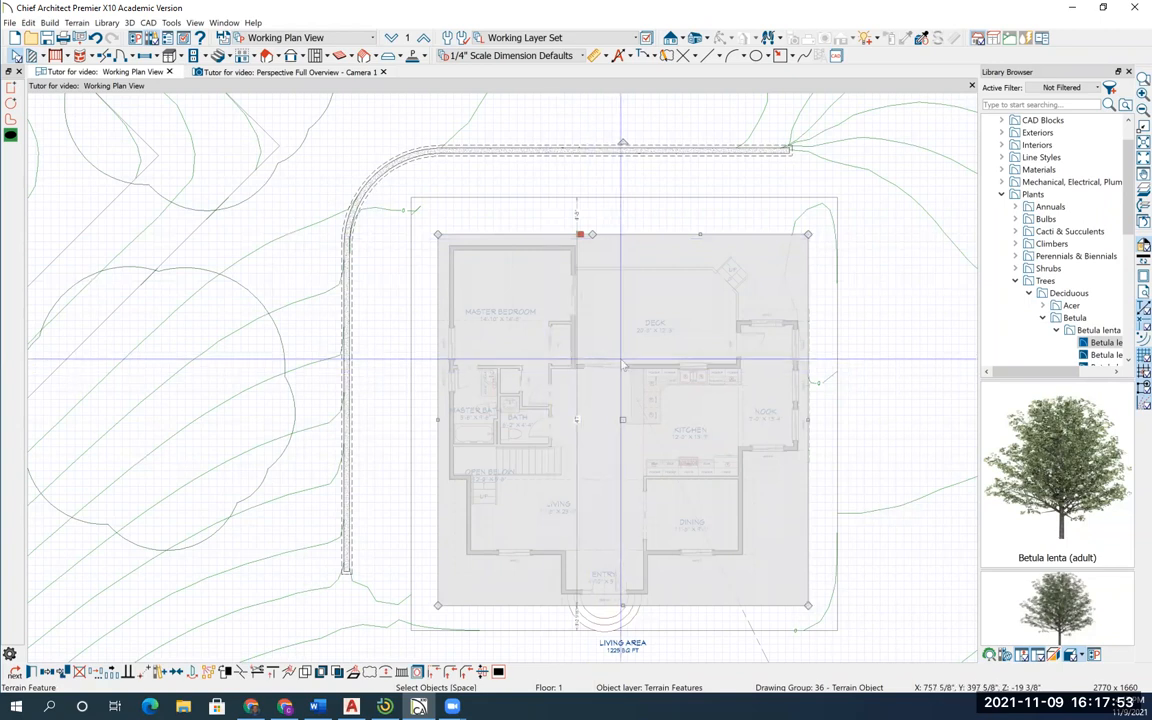
left_click_drag(702, 233, 703, 262)
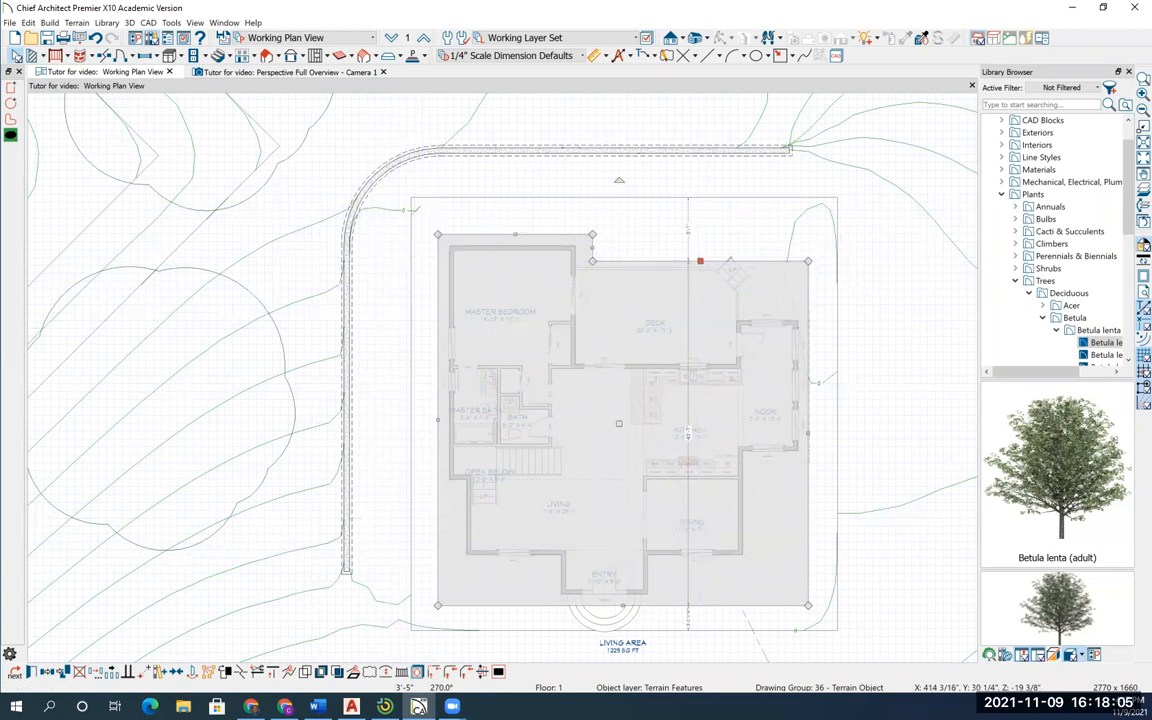
Step: Break the terrain feature's nook-side edge and pull in the portion beside the deck about 8 feet and the portion beside the dining room about 7 feet
key("Escape")
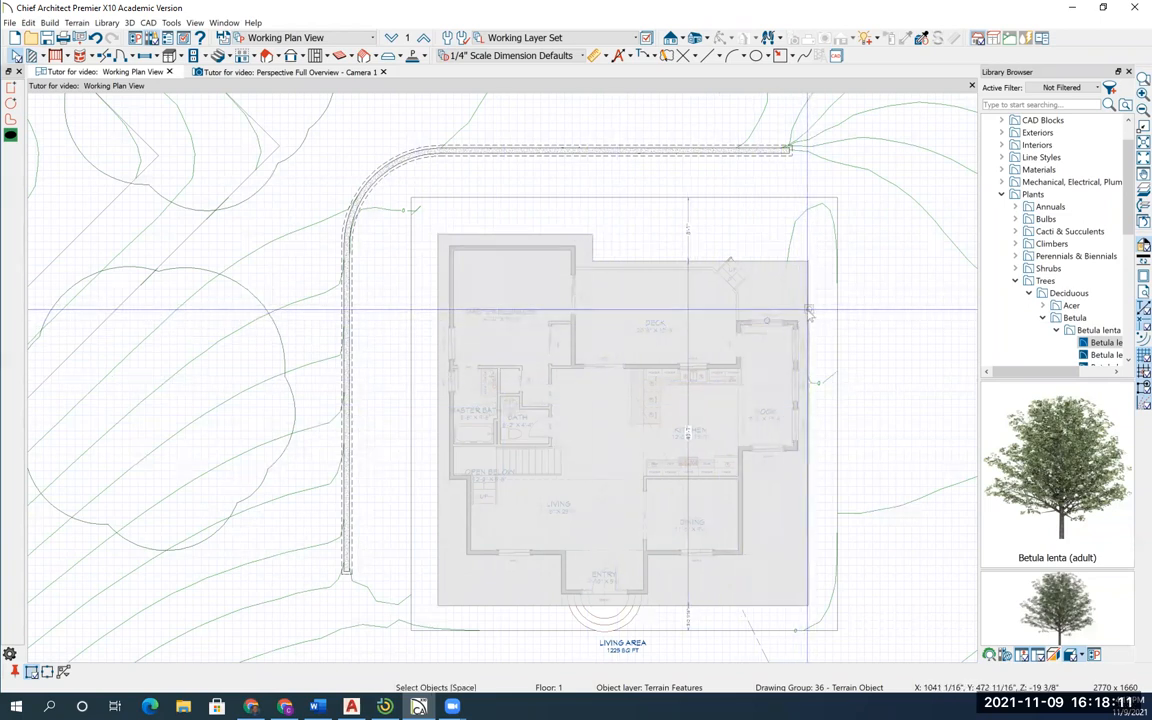
left_click(809, 311)
left_click_drag(806, 296, 744, 299)
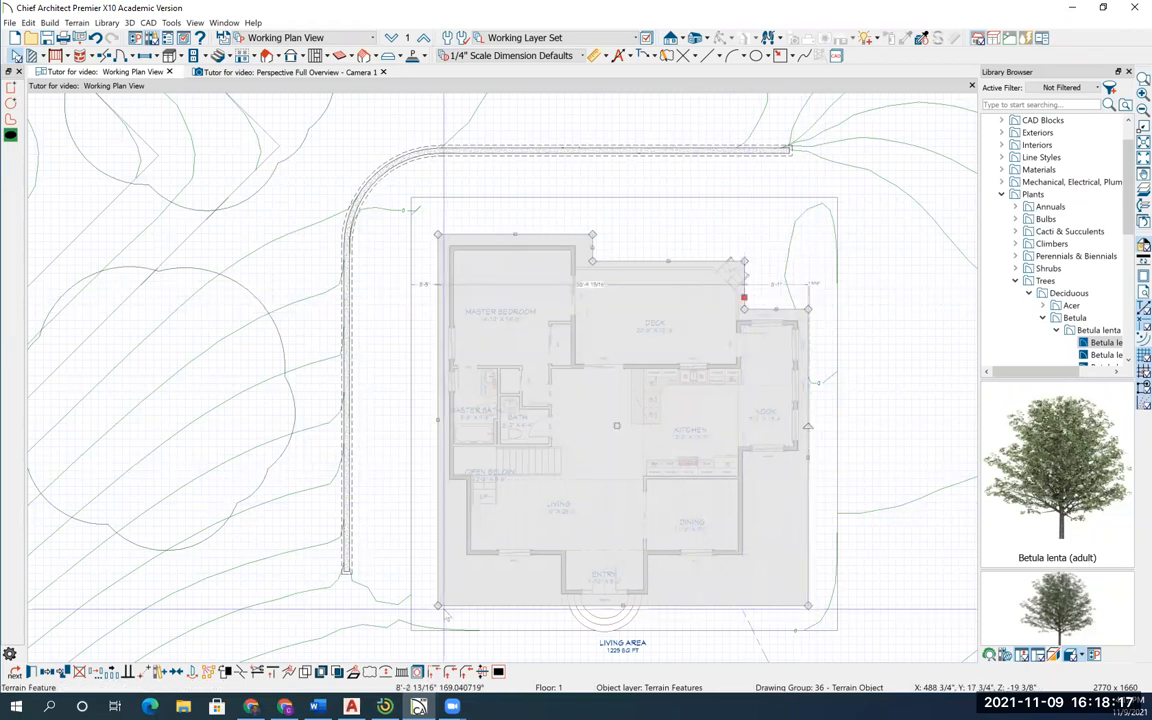
left_click(240, 671)
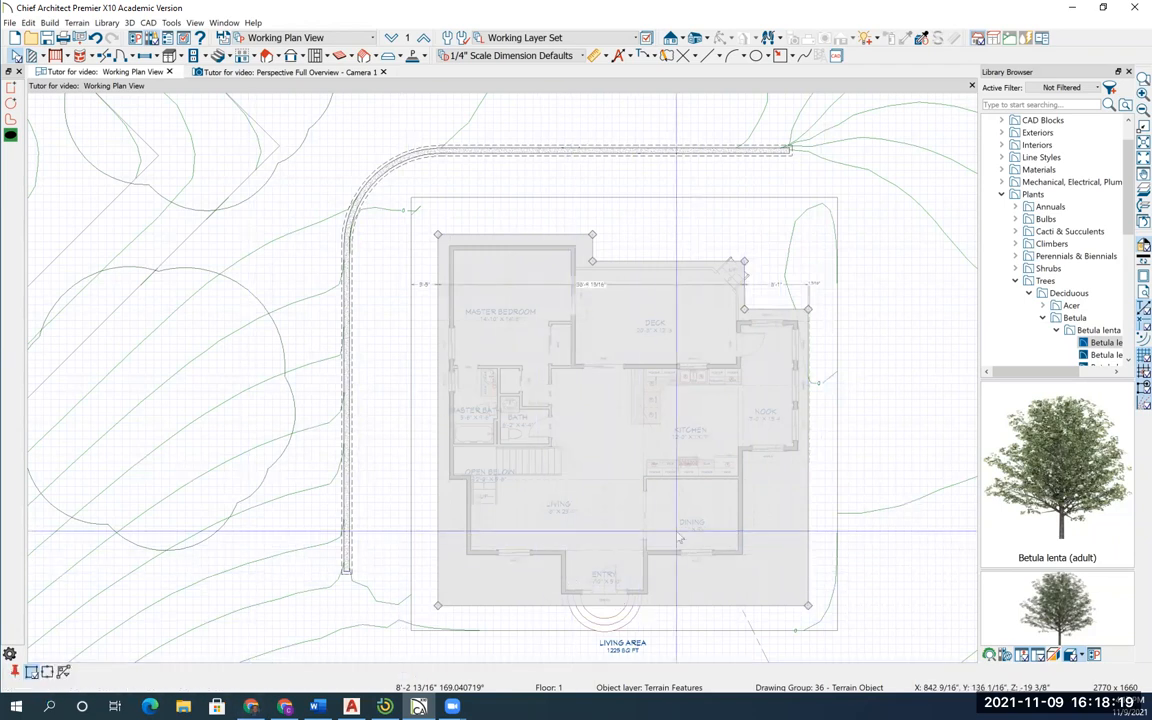
left_click(808, 467)
left_click_drag(809, 540, 753, 537)
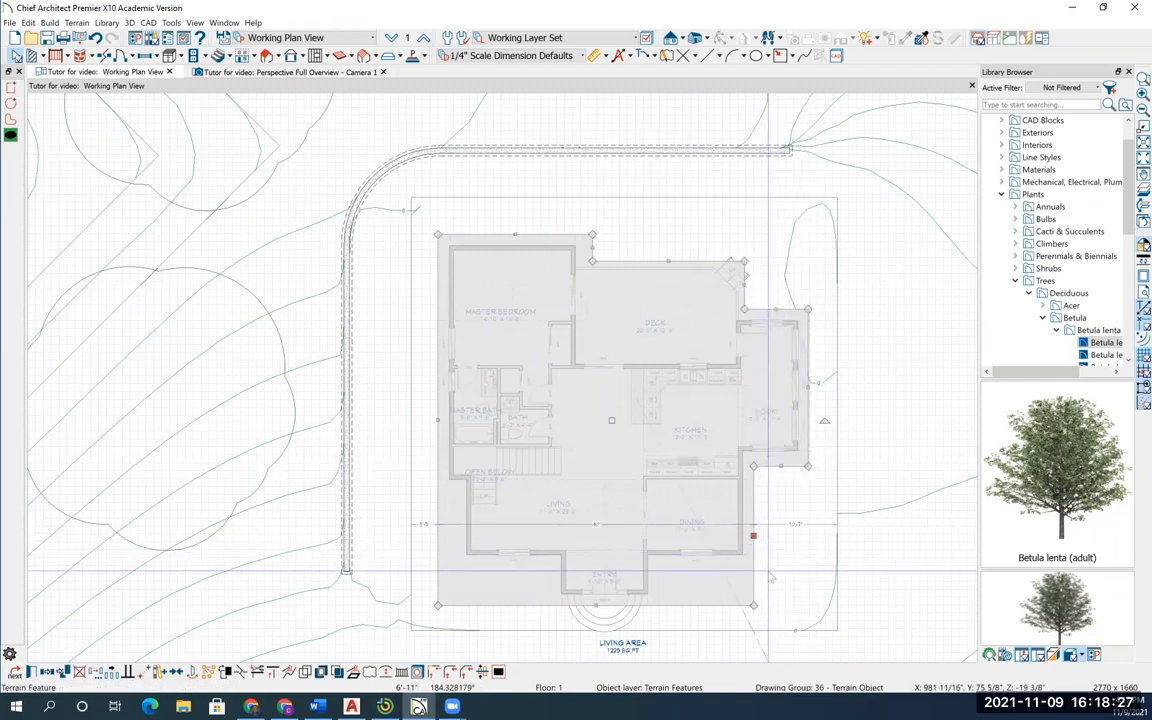
Step: Break the terrain feature's front edge on both sides of the entry and pull the dining and living room portions in about 4'-2" each
left_click(240, 672)
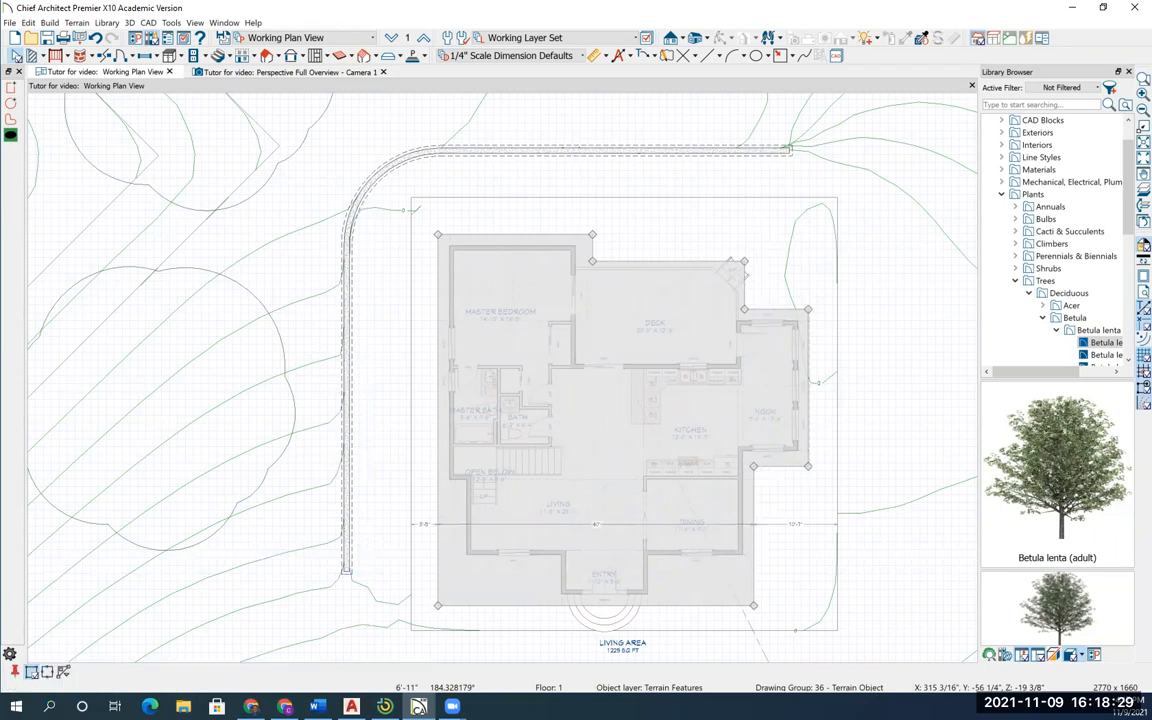
left_click(670, 606)
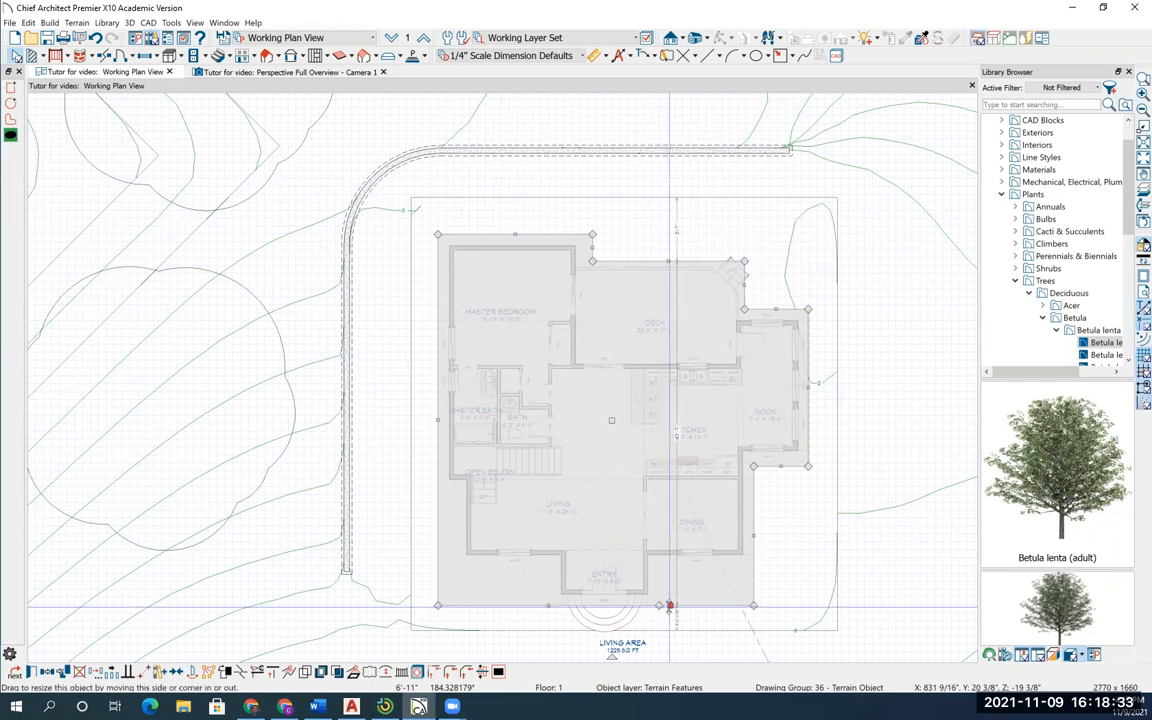
left_click_drag(670, 606, 665, 594)
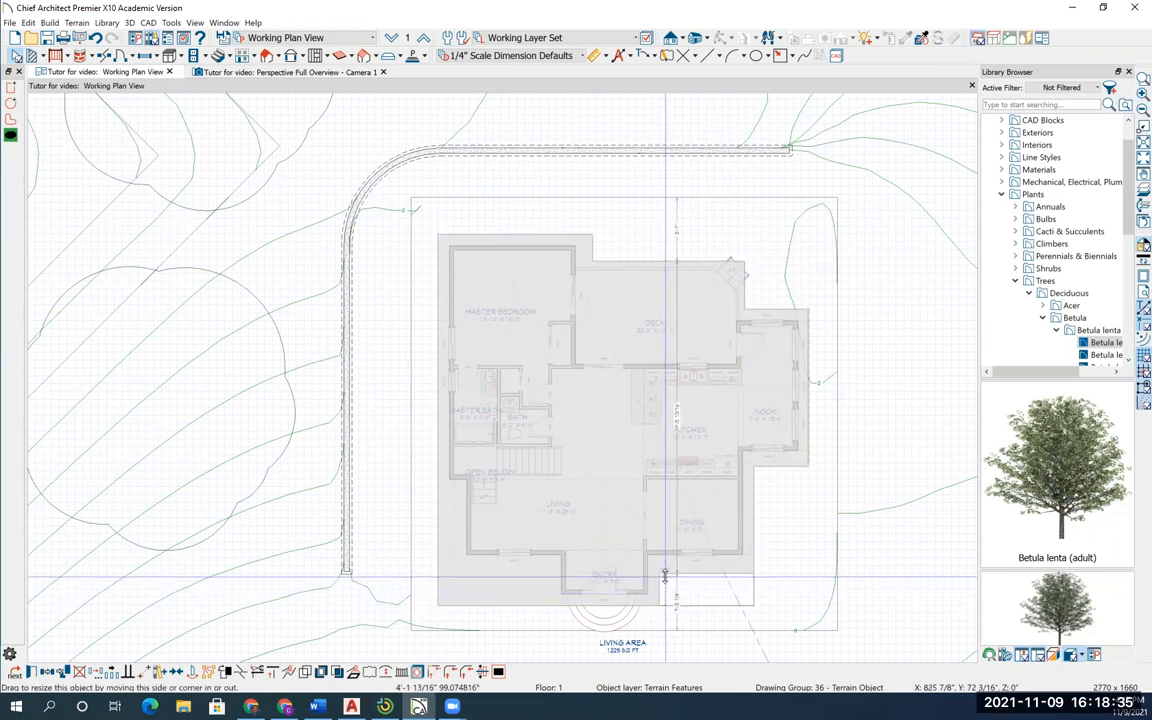
left_click(665, 574)
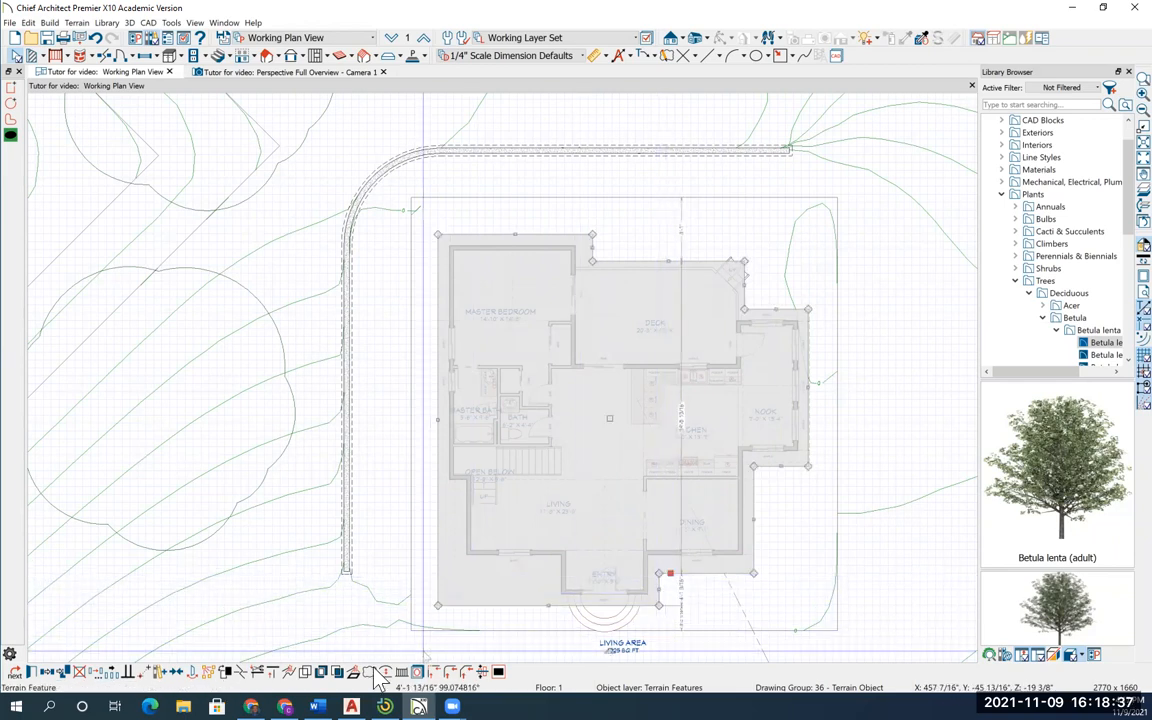
left_click(241, 672)
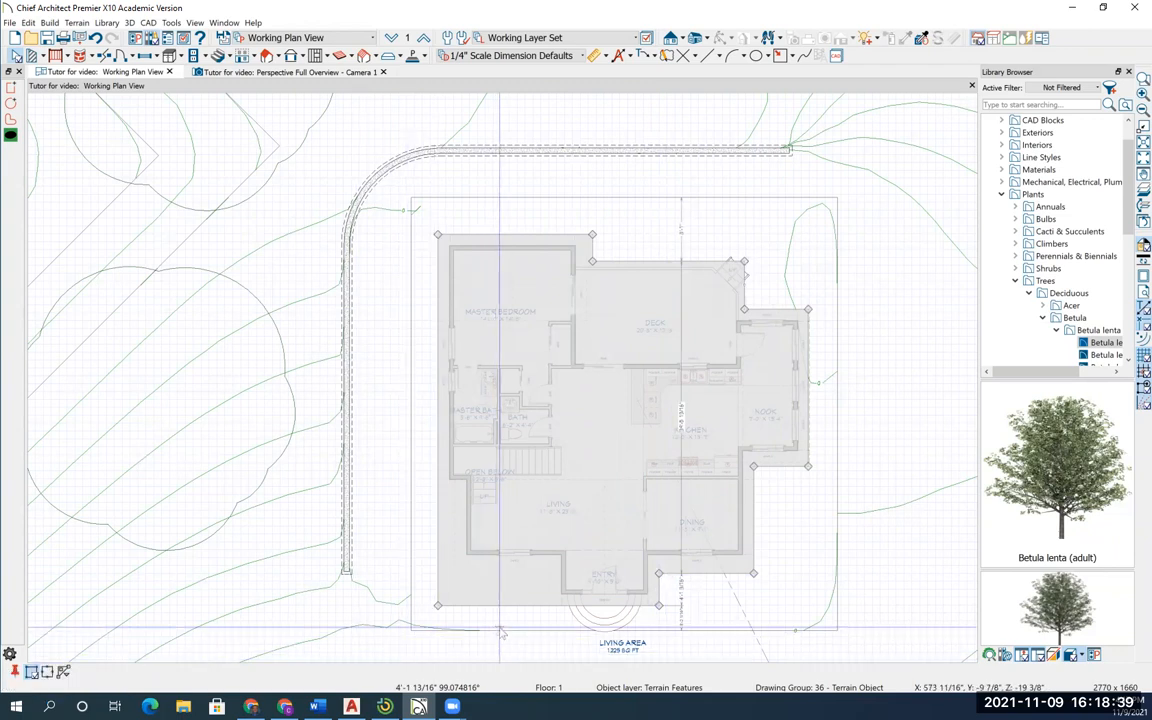
left_click(549, 605)
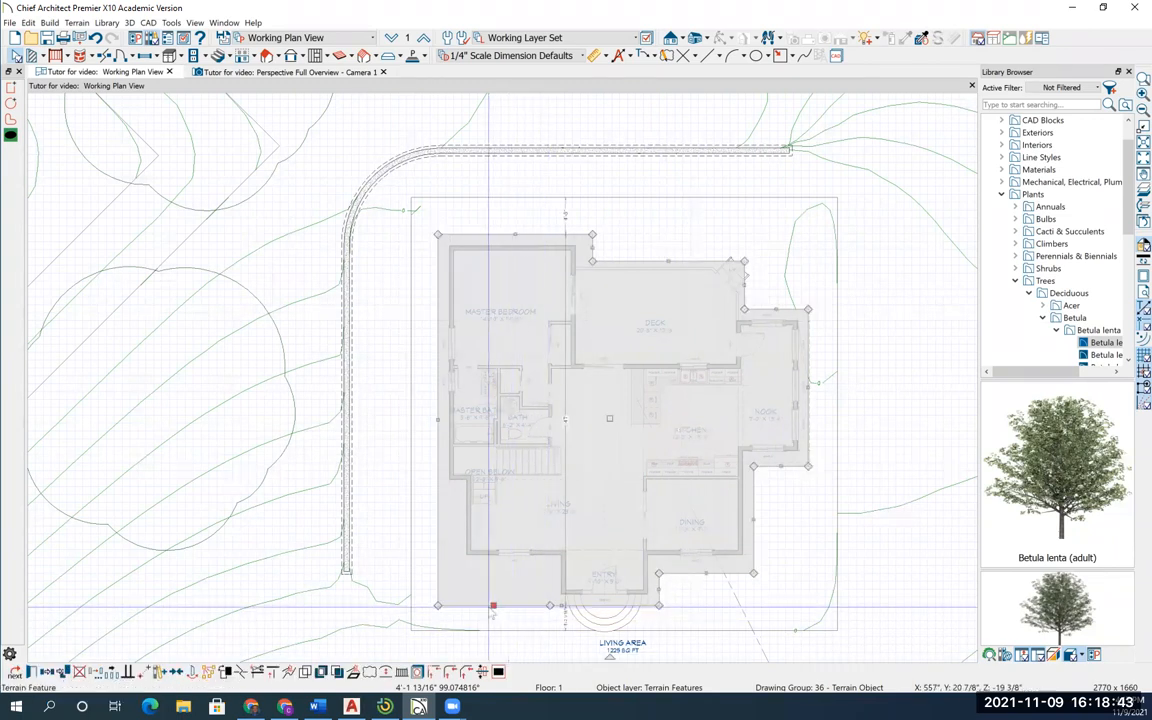
left_click_drag(494, 606, 493, 573)
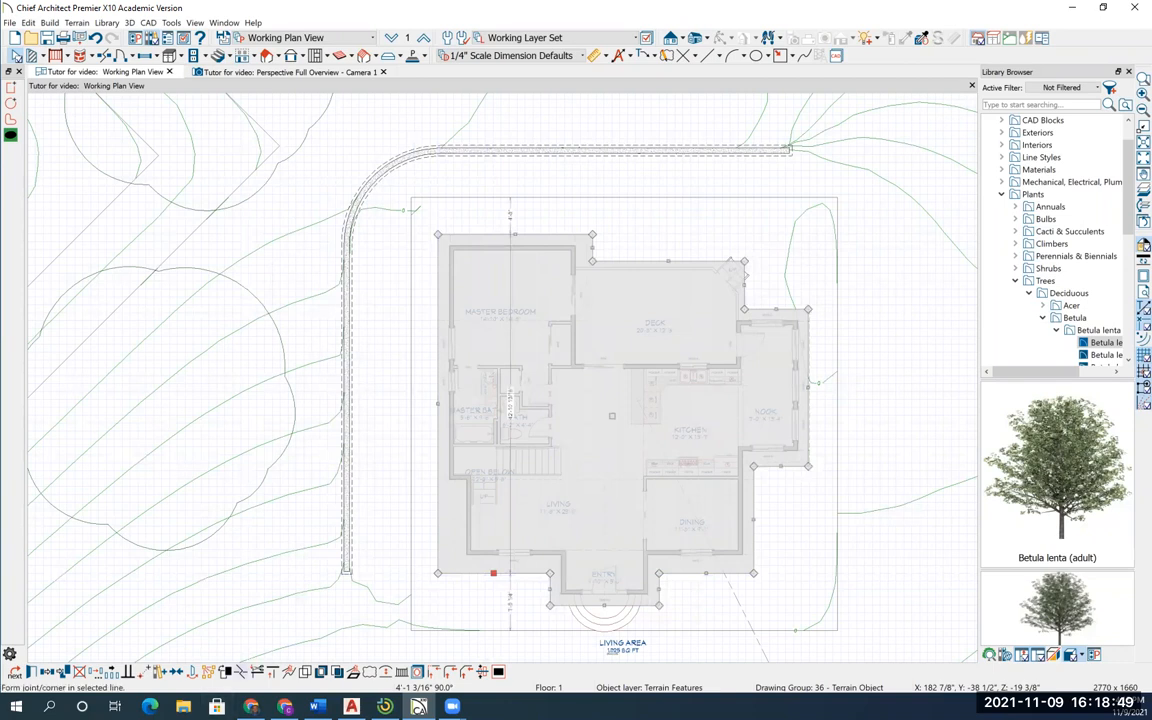
Step: Break the terrain feature's side edge beside the living room and pull the lower portion in about 2'-2"
left_click(245, 672)
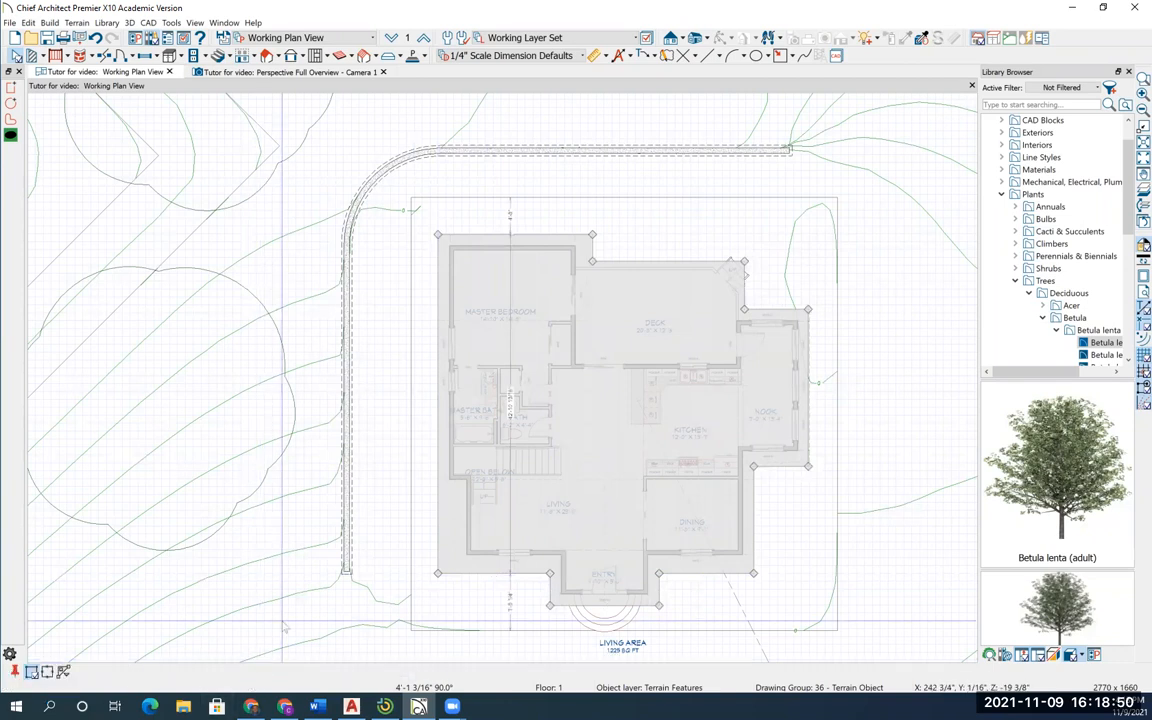
left_click(439, 511)
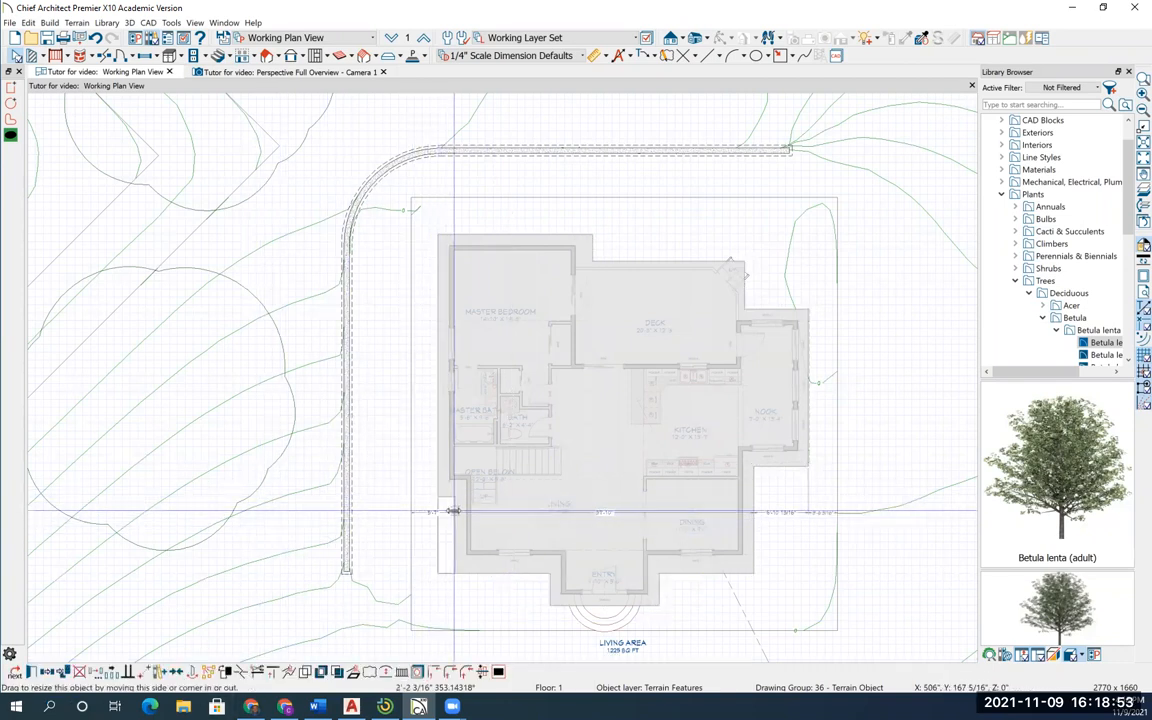
left_click_drag(455, 511, 455, 511)
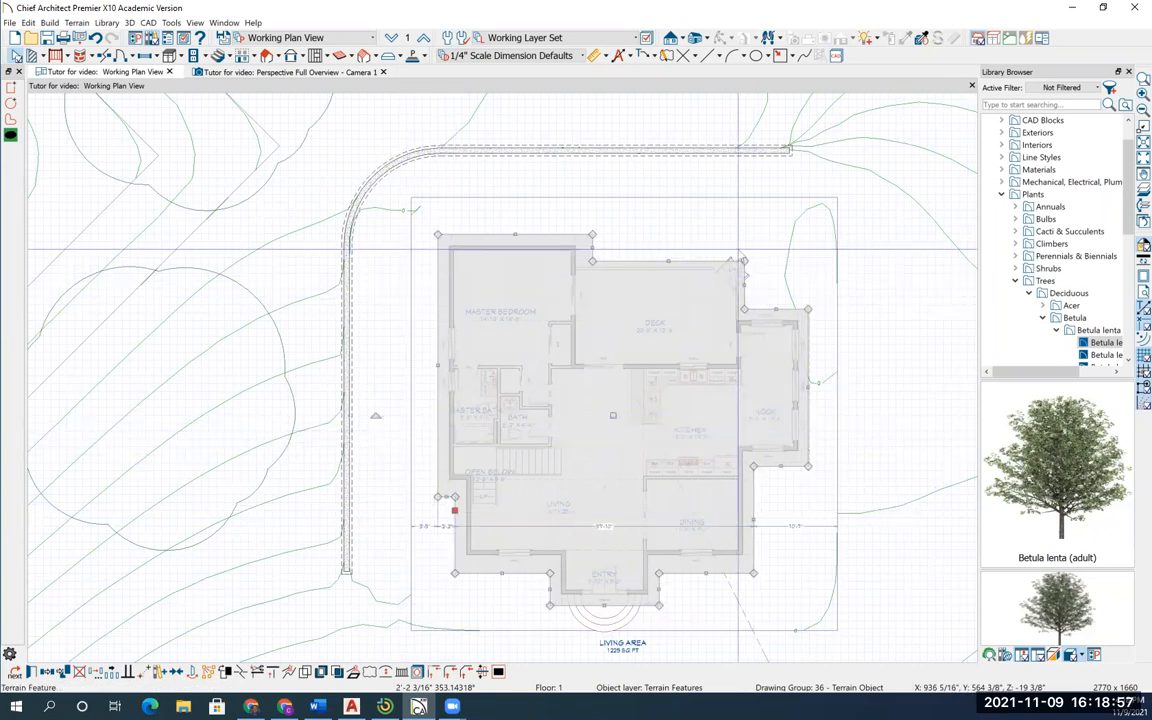
Step: Break the terrain feature's edges on both sides of the deck stairs, pull the corner between them in about 2'-2" diagonally, and check the bed in 3D
scroll(741, 280, "up", 3)
scroll(745, 316, "up", 2)
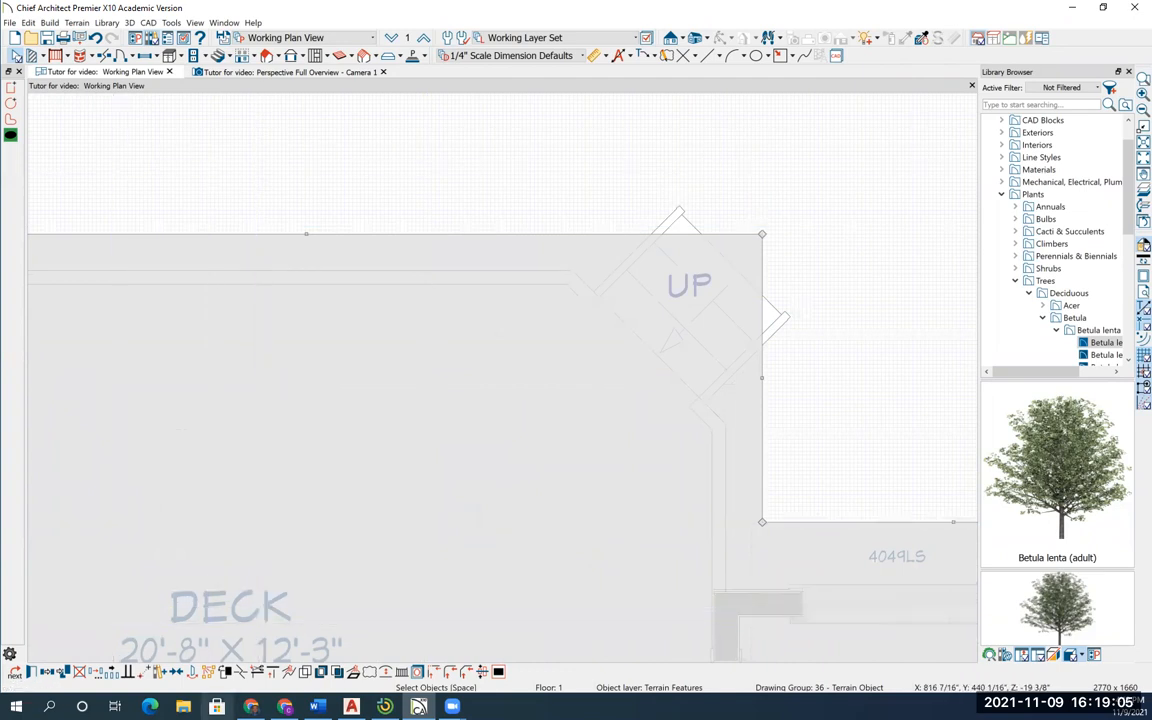
left_click(255, 672)
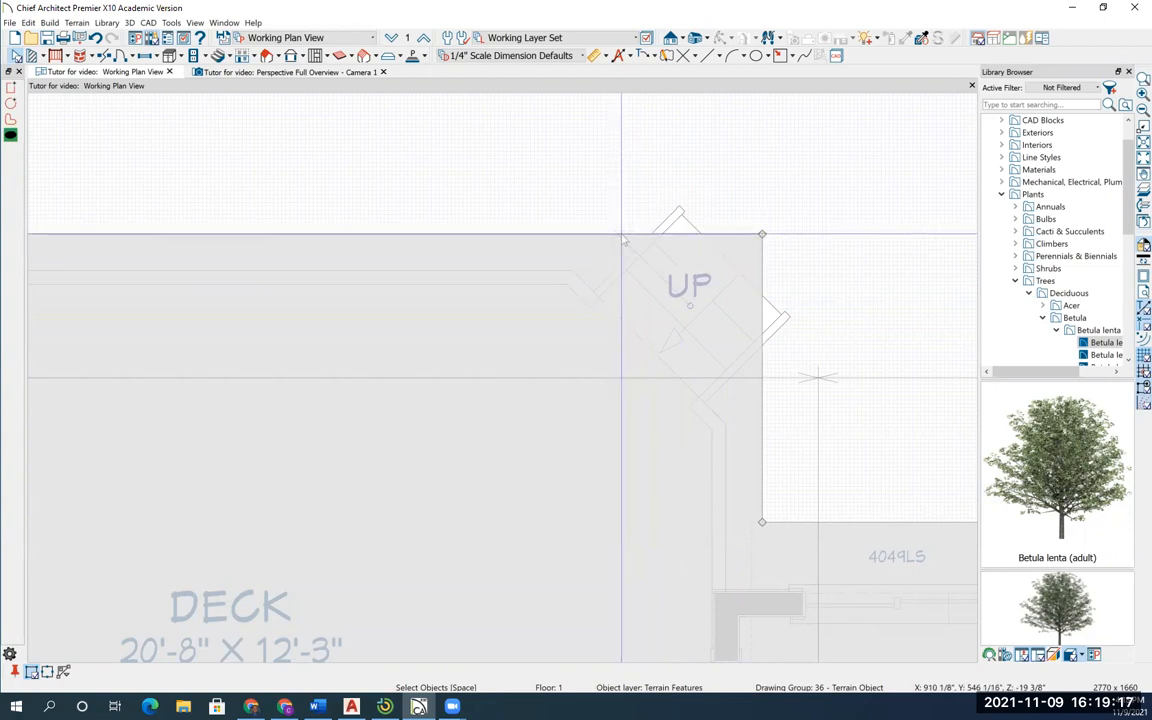
left_click(621, 238)
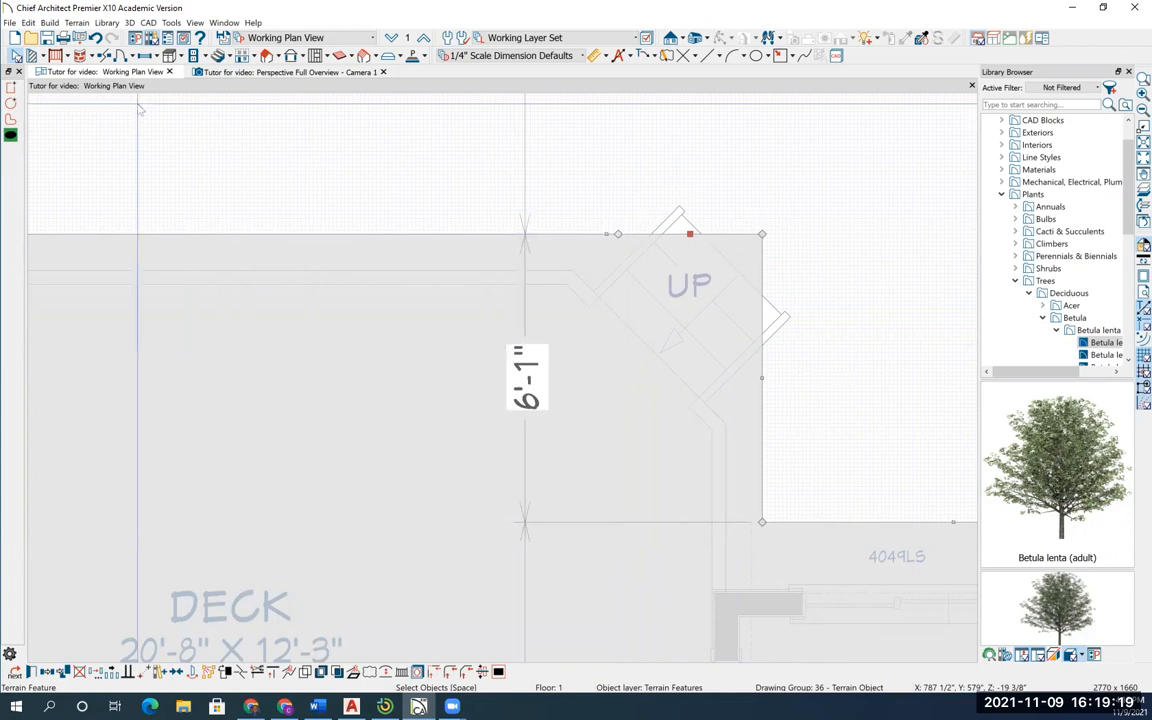
left_click(145, 672)
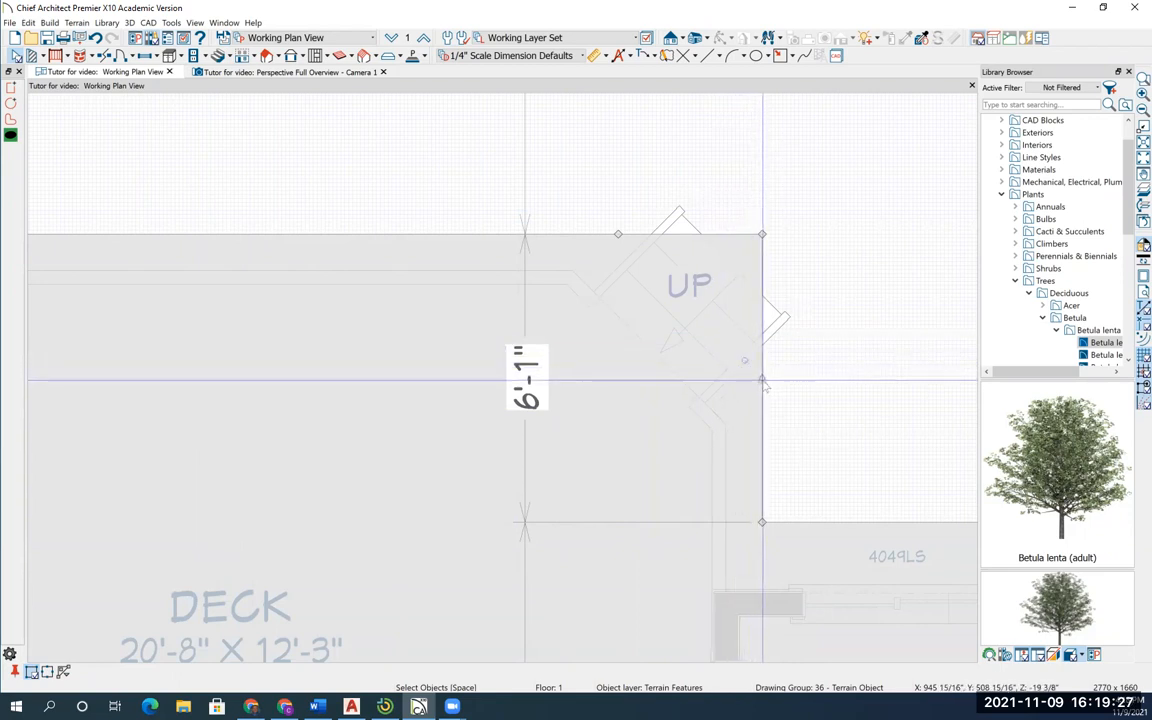
left_click(762, 388)
left_click_drag(766, 240, 703, 319)
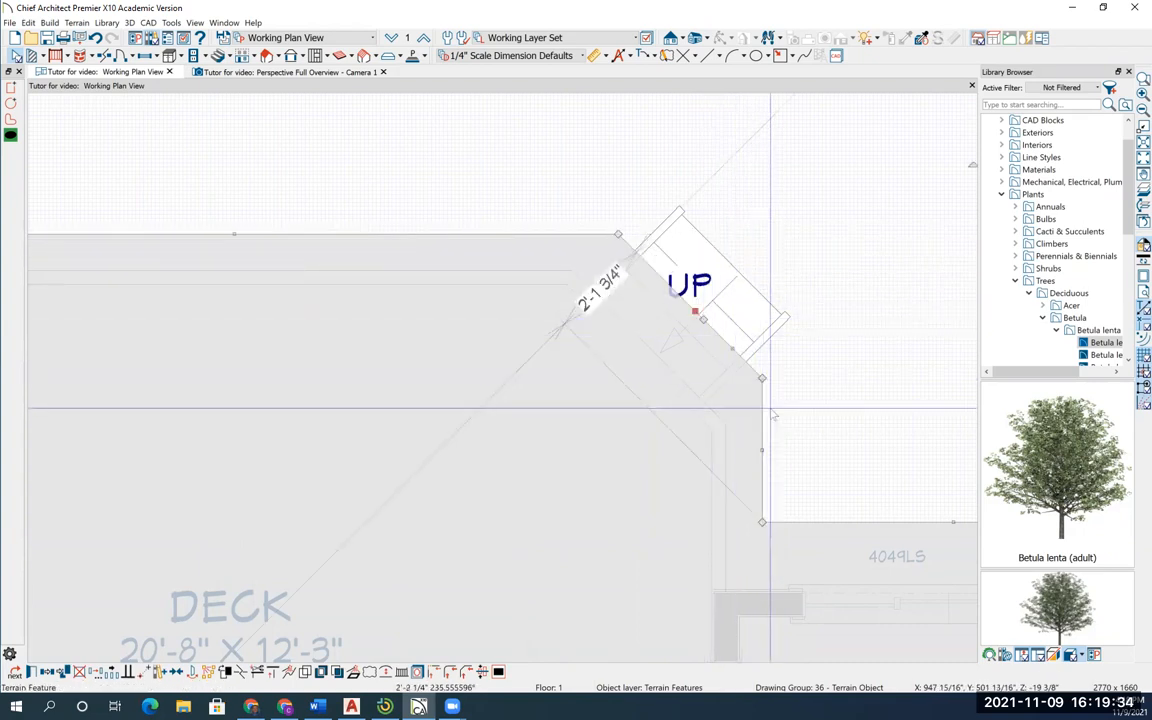
left_click(837, 381)
scroll(827, 298, "down", 8)
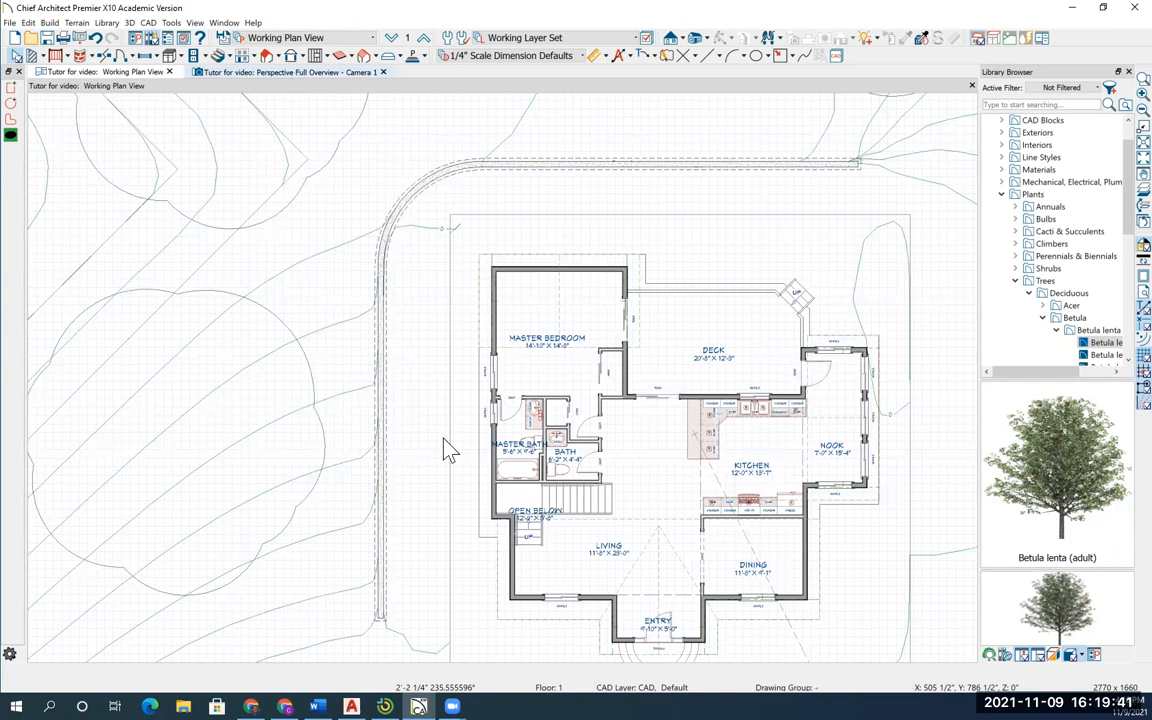
scroll(464, 400, "up", 5)
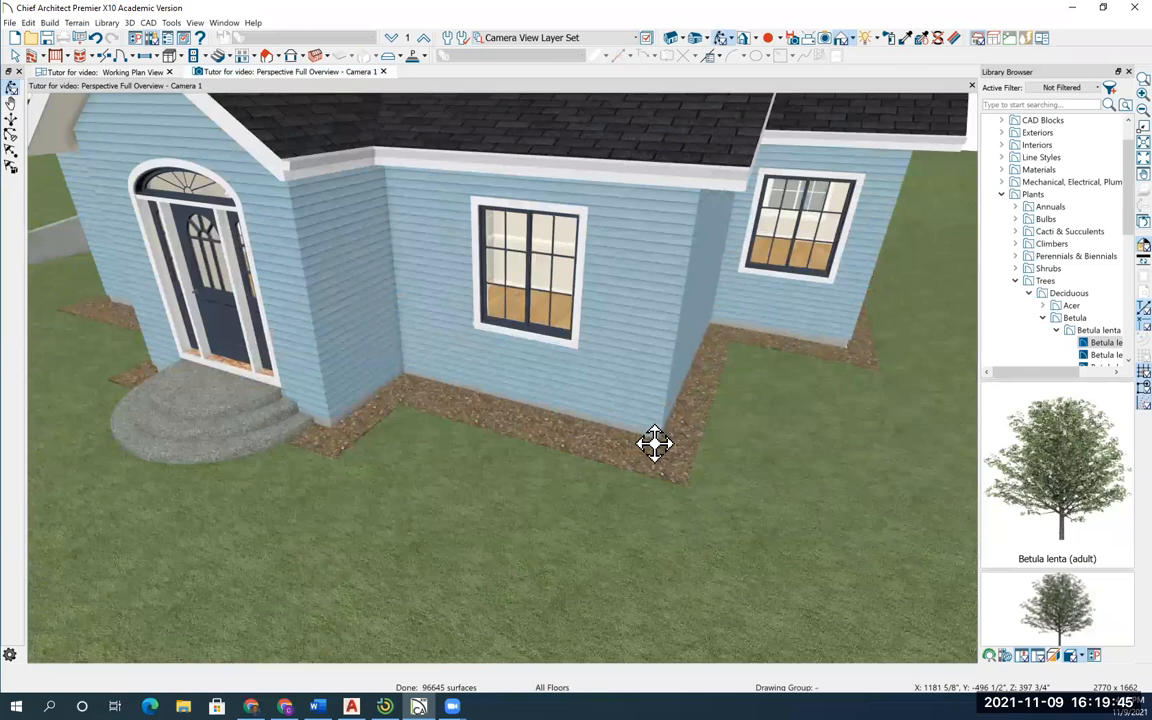
scroll(655, 443, "down", 5)
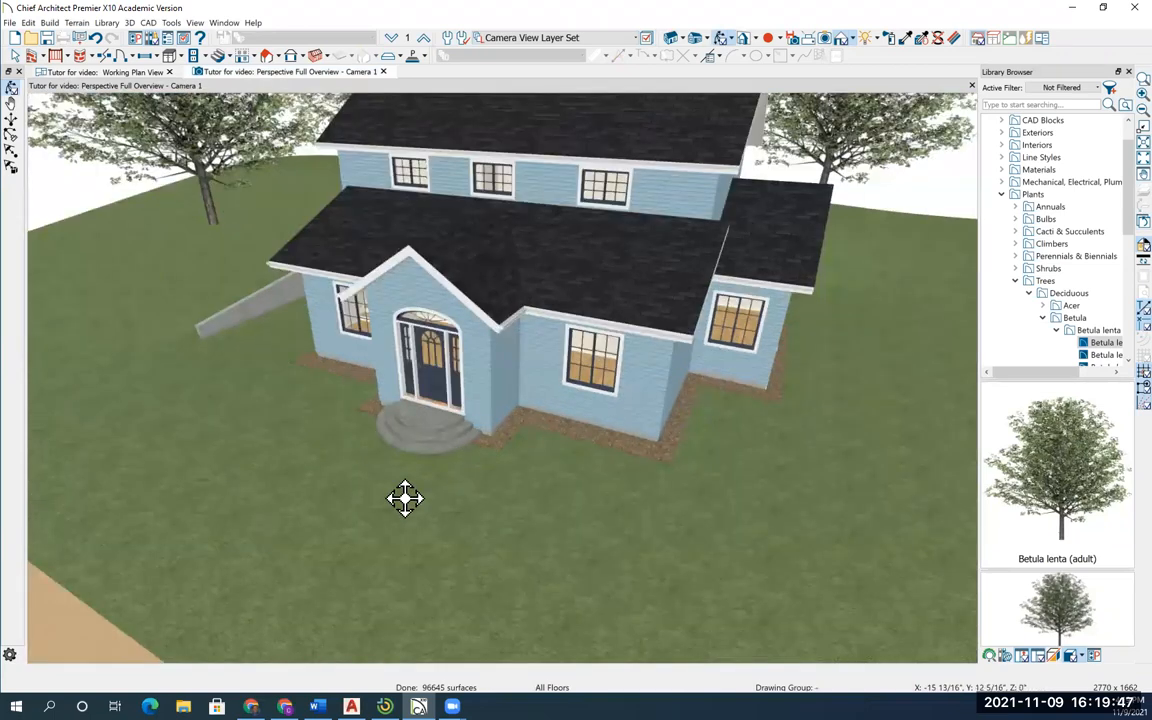
left_click_drag(405, 498, 339, 492)
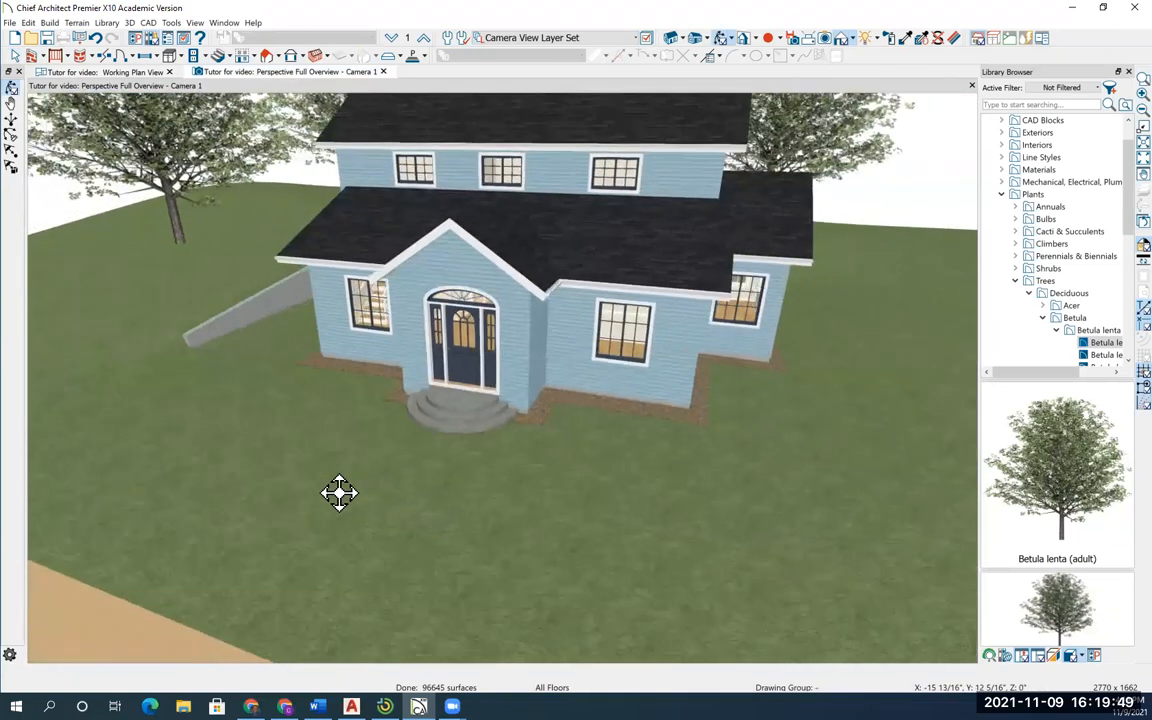
scroll(558, 408, "up", 4)
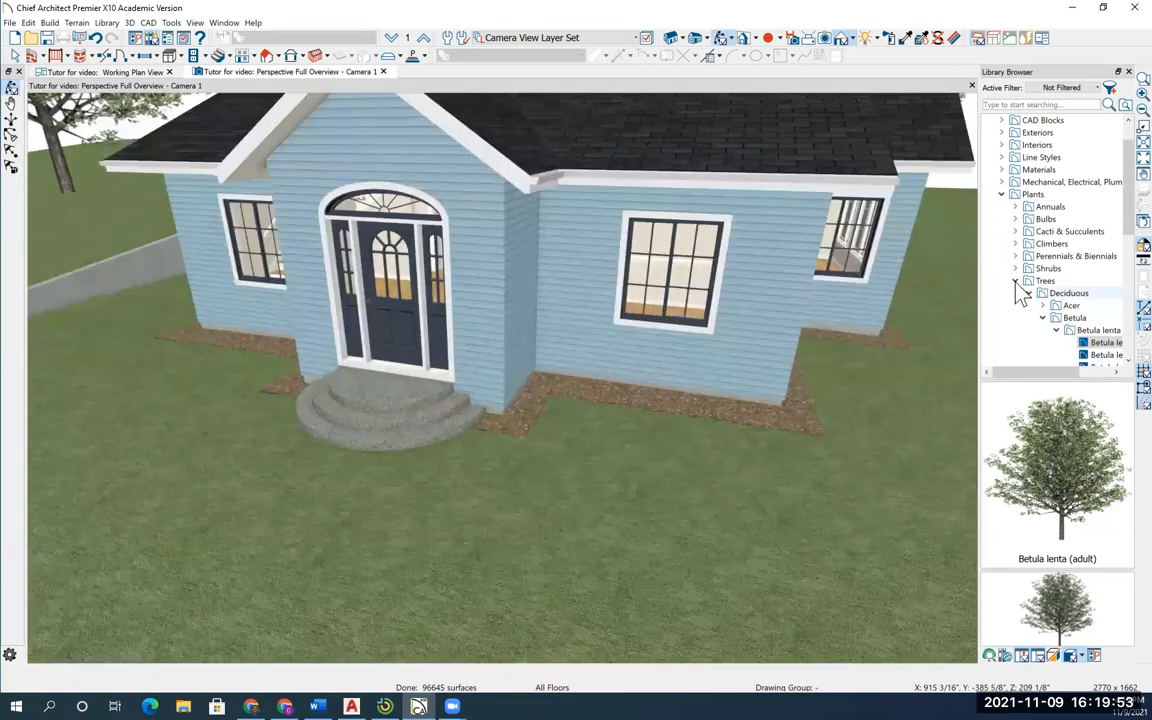
Step: Look through the library's plant categories, including Annuals, Bulbs, Tropicals, Shrubs, Perennials & Biennials, Climbers and Cacti & Succulents
left_click(1016, 281)
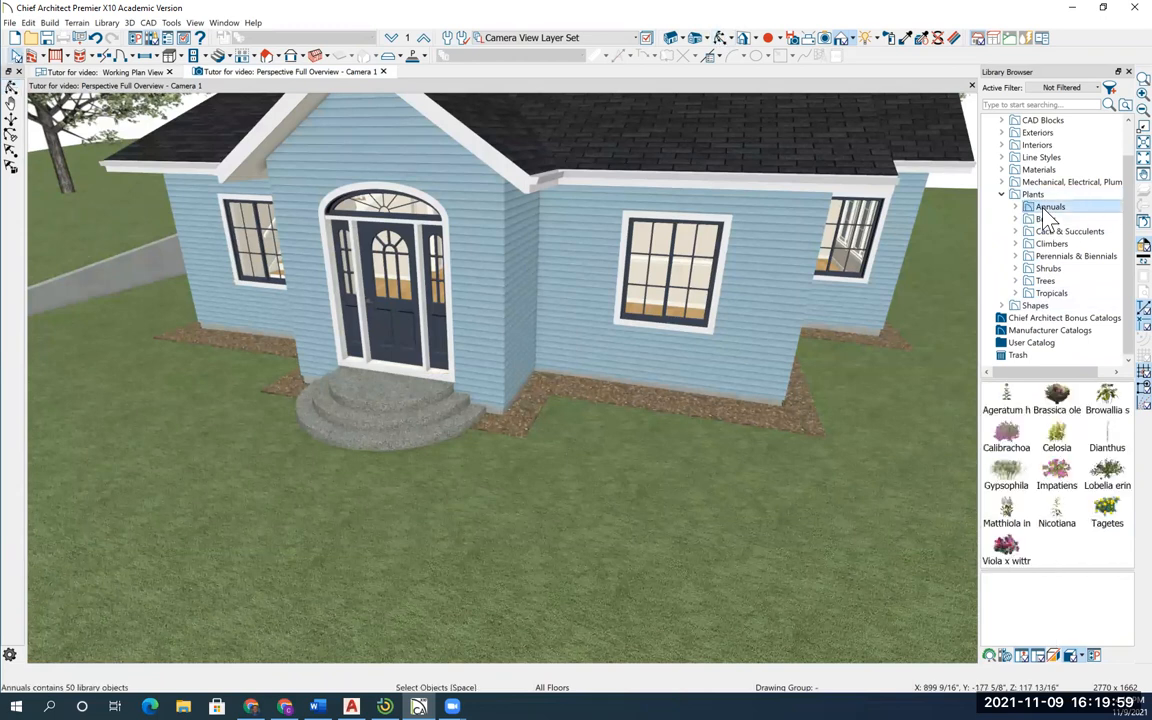
left_click(1046, 220)
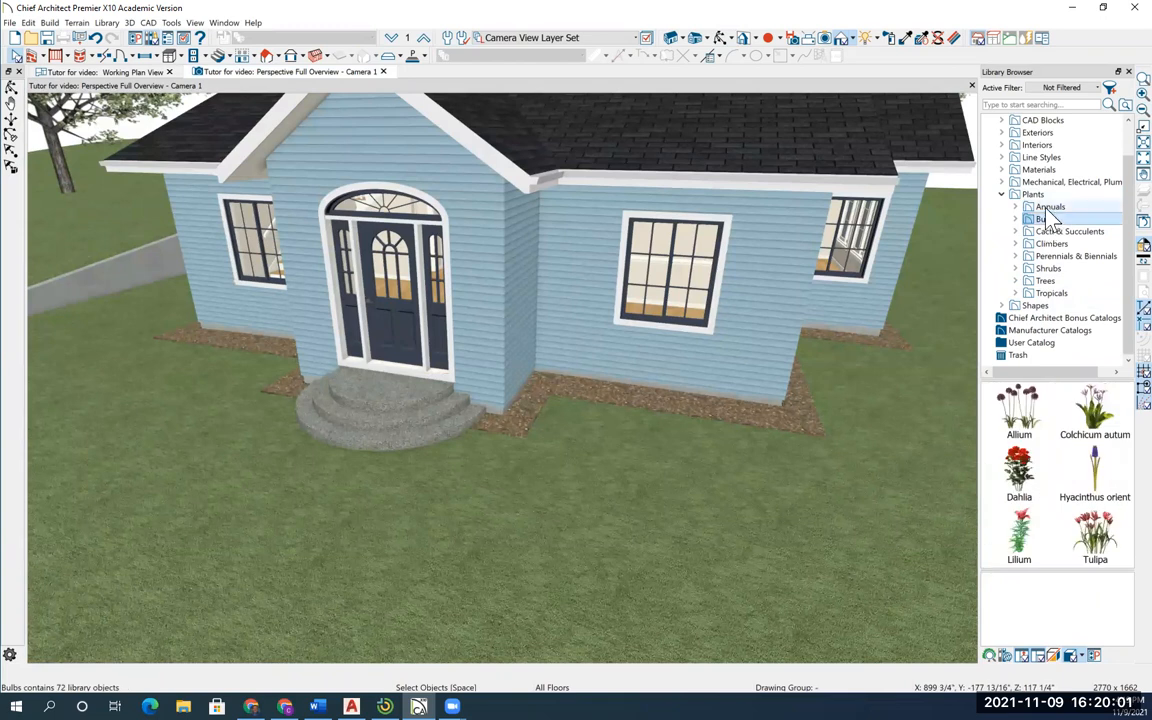
left_click(1048, 208)
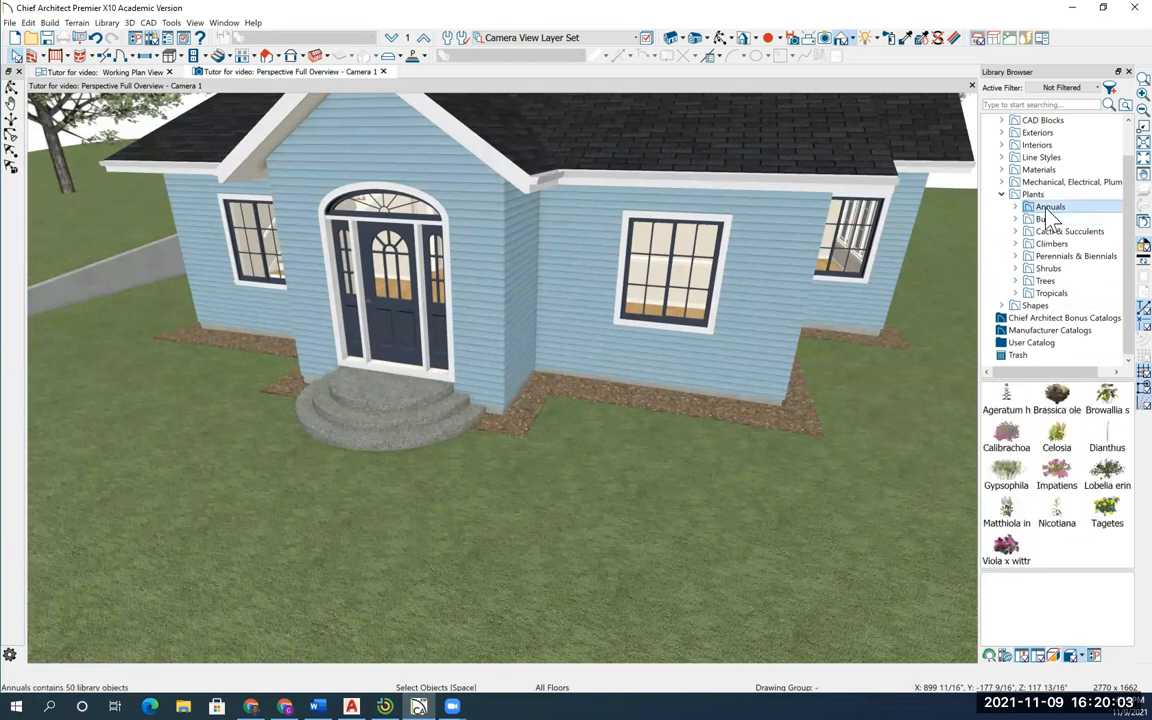
left_click(1046, 294)
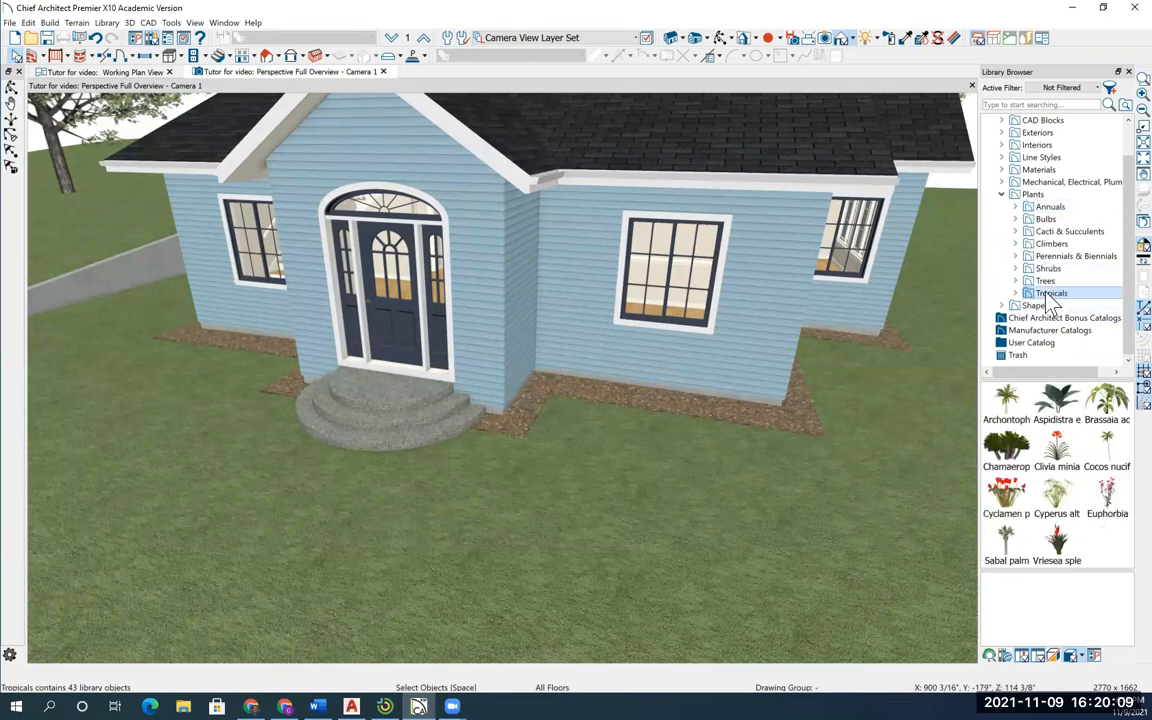
left_click(1046, 283)
left_click(1050, 269)
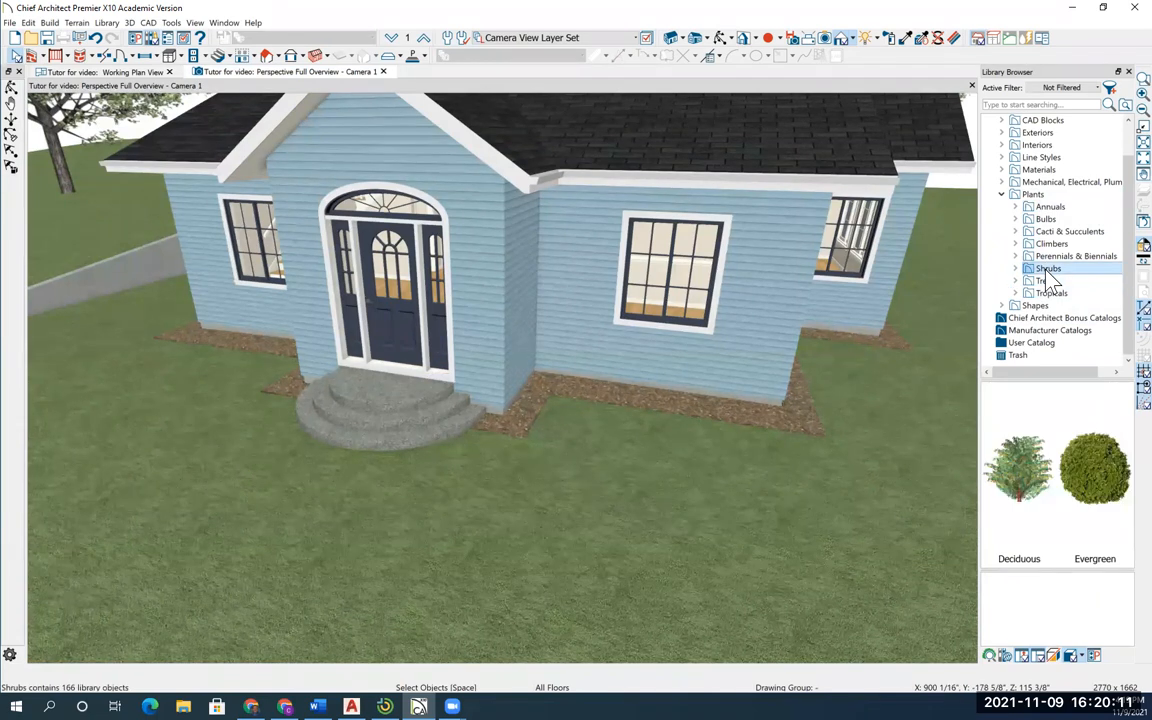
left_click(1050, 257)
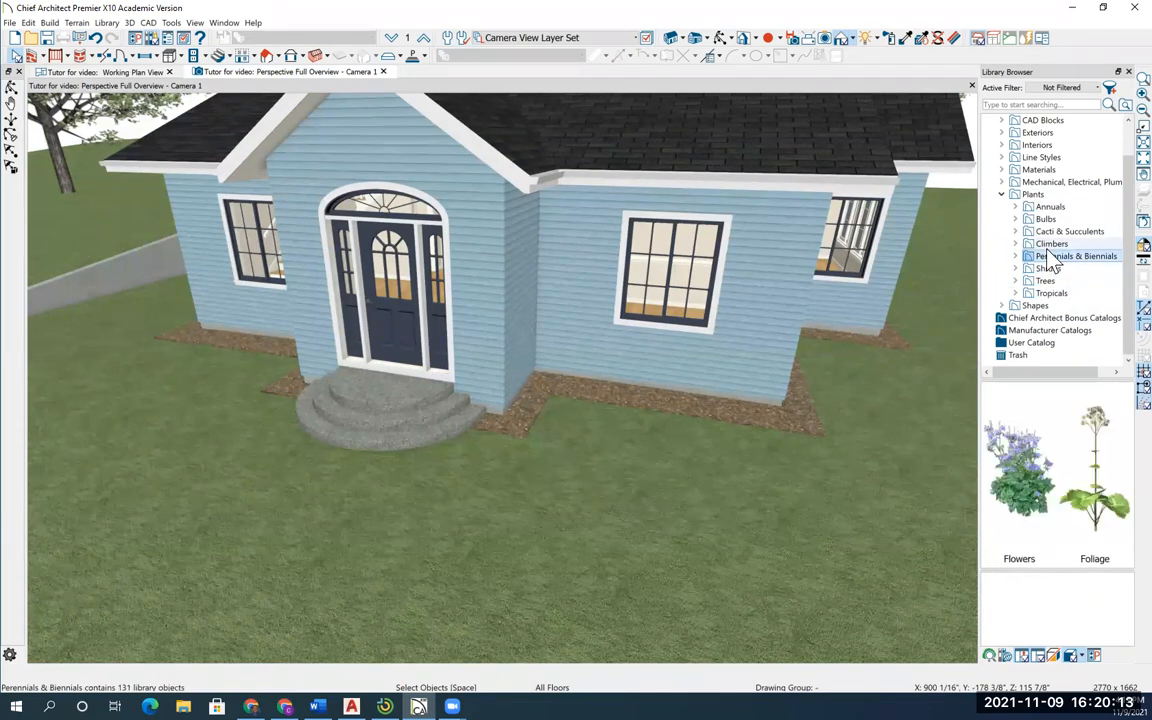
left_click(1050, 245)
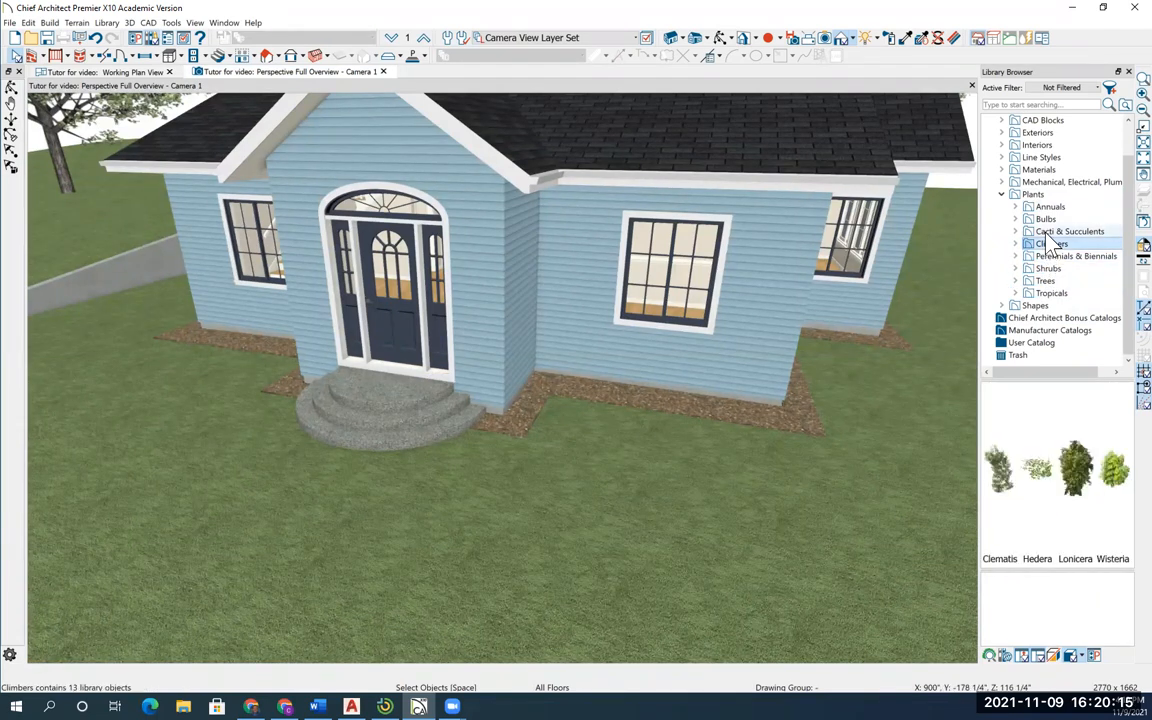
key("Up")
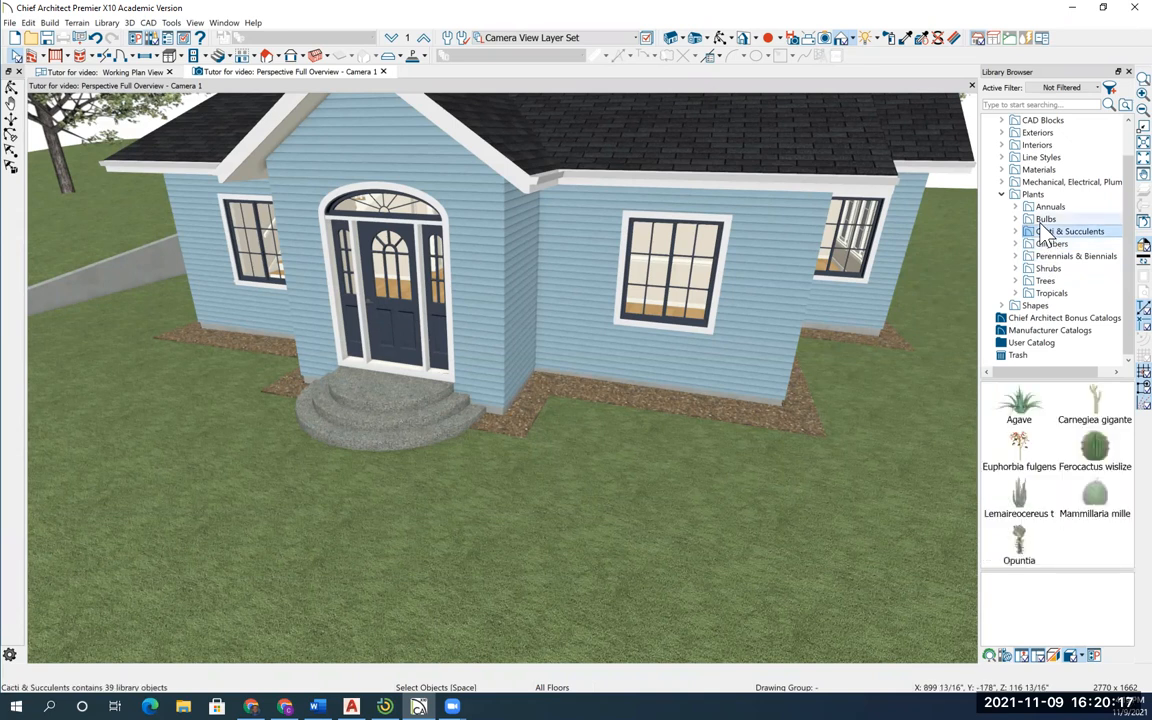
key("Up")
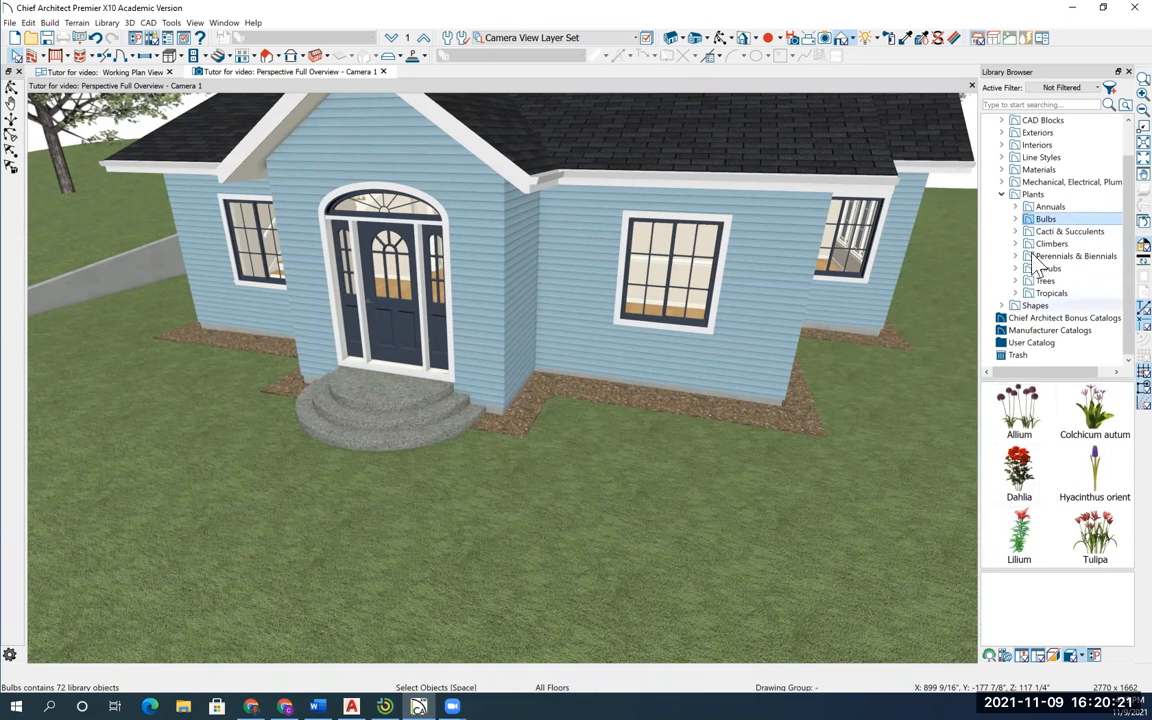
Step: Place a Viola from the Viola x wittrockiana annuals in the Working Plan View, in the mulch bed between the entry and the dining room window
left_click(1047, 207)
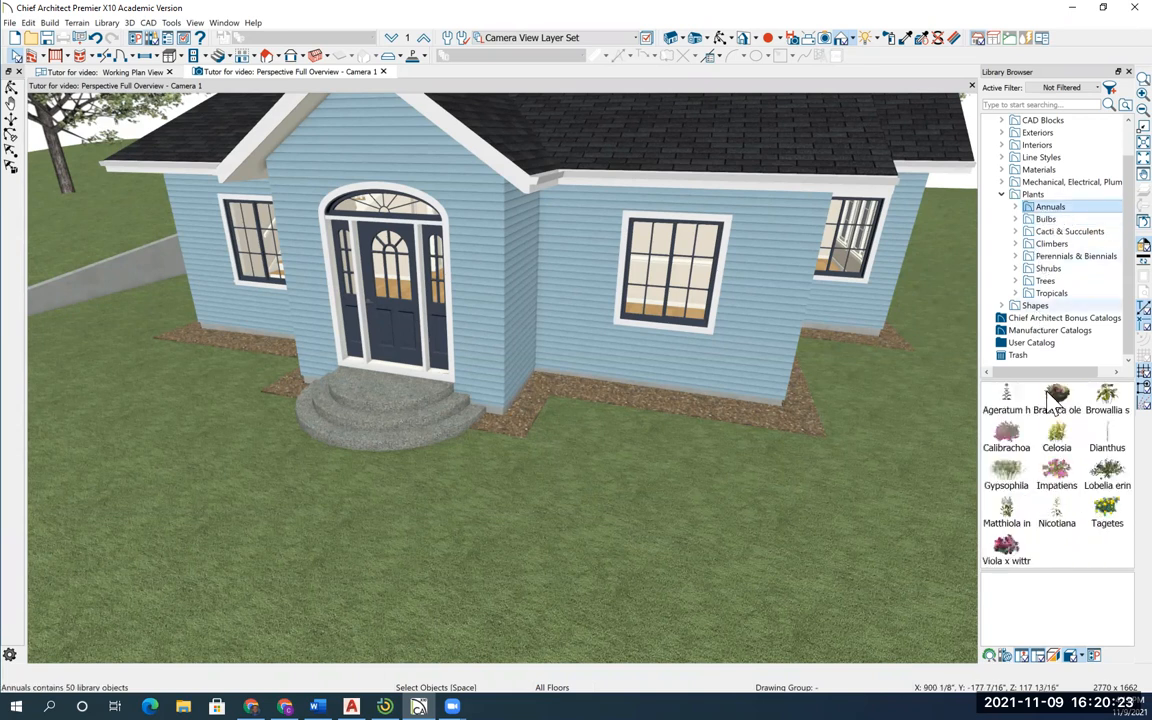
double_click(1006, 550)
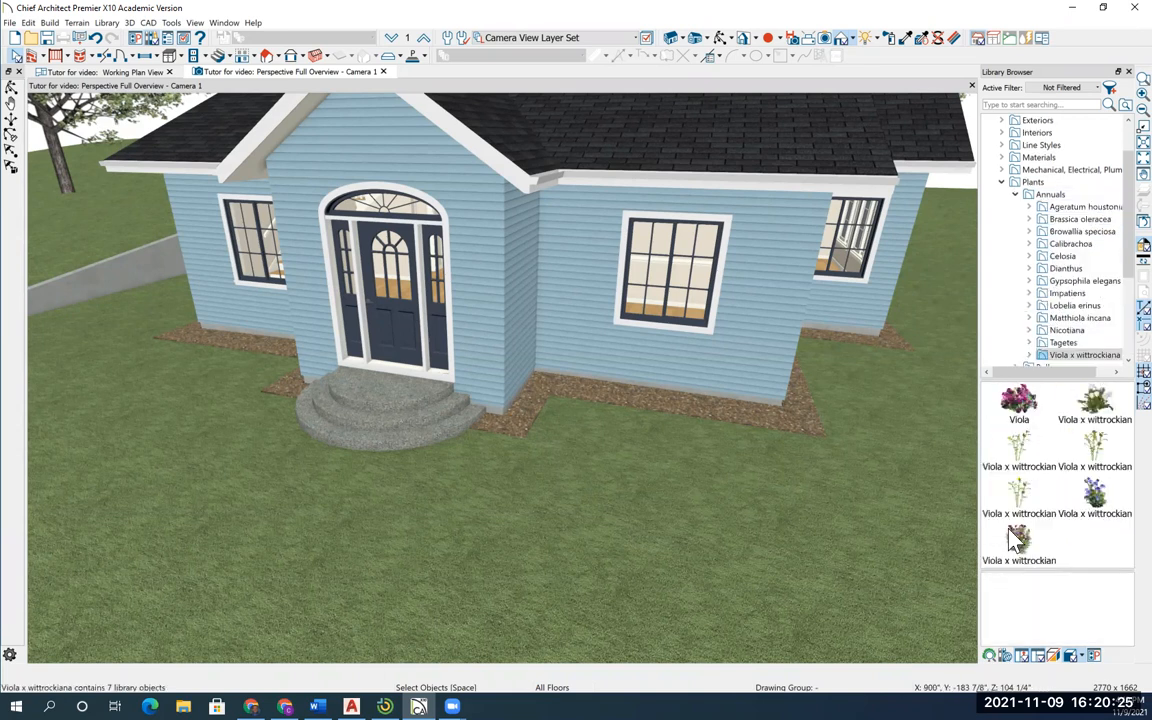
left_click(132, 72)
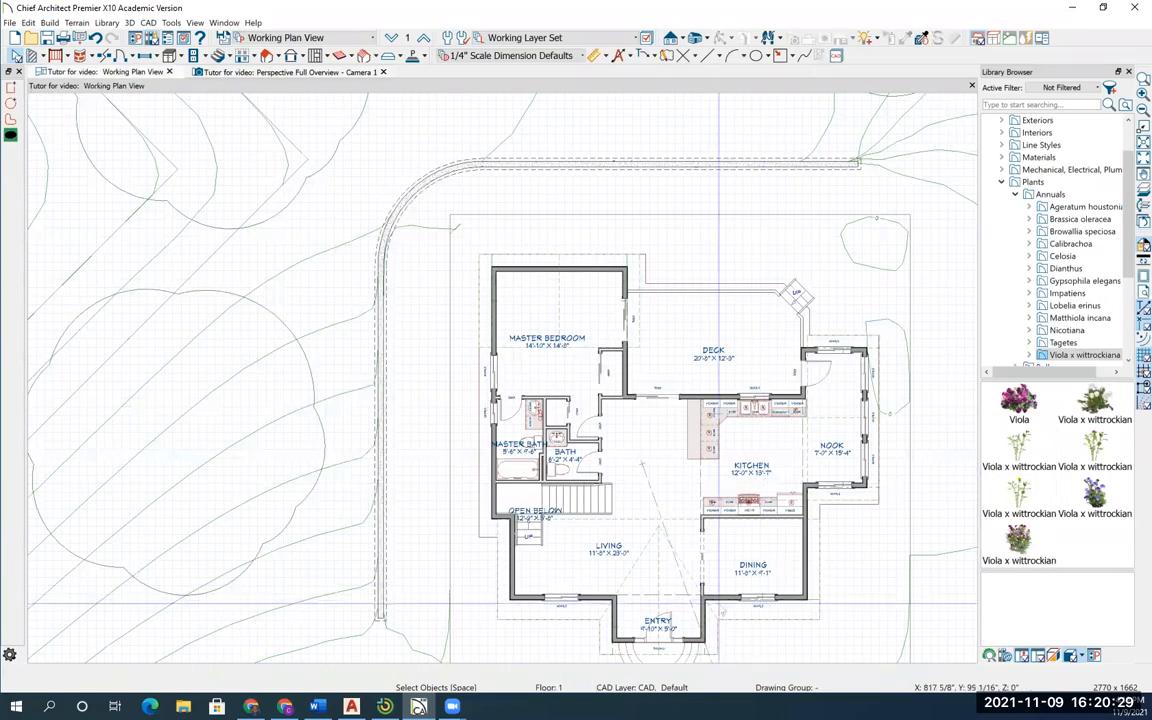
middle_click_drag(707, 600, 676, 486)
scroll(626, 493, "up", 3)
left_click(1020, 408)
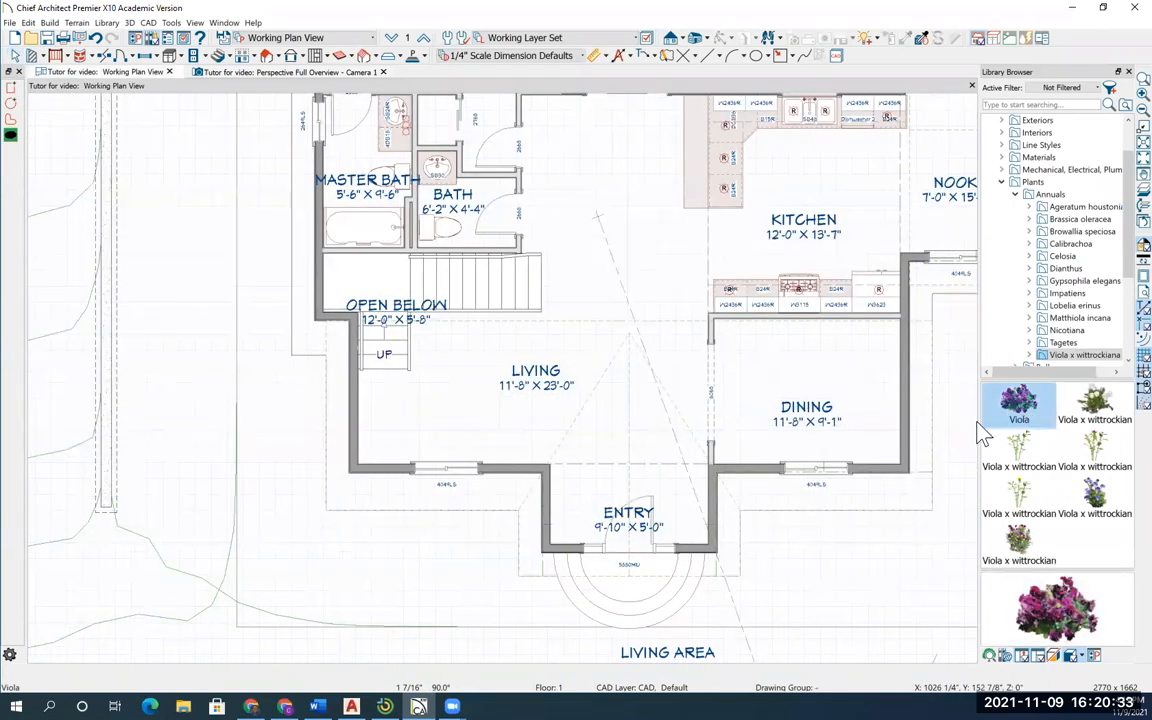
left_click(740, 494)
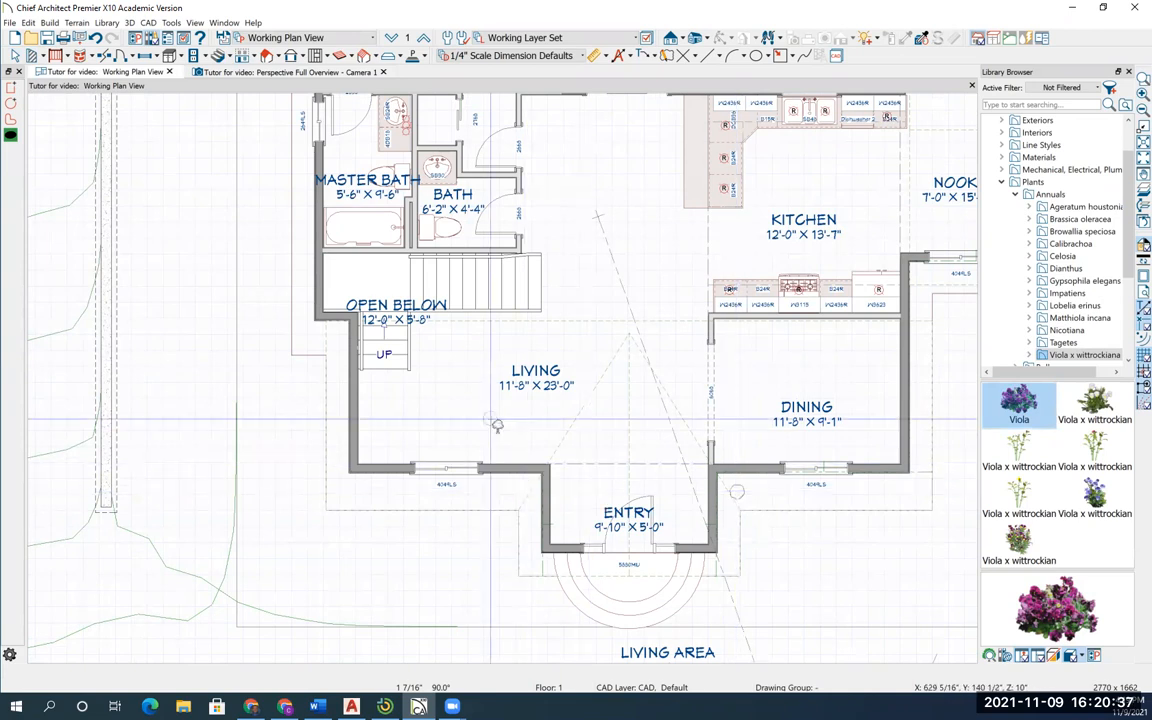
Step: Enlarge the Viola plant and shift it slightly outward in the mulch bed beside the entry, and check it in 3D
left_click(14, 57)
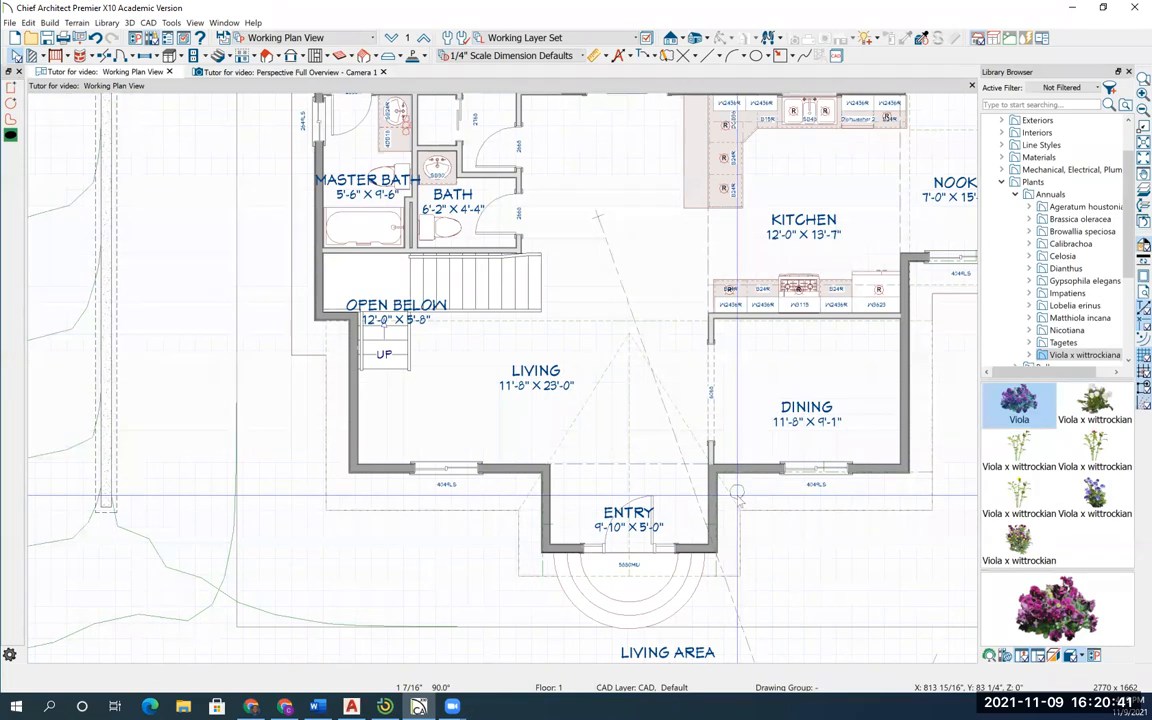
left_click(737, 488)
mouse_move(737, 488)
left_mouse_down()
mouse_move(737, 463)
mouse_move(745, 497)
left_mouse_up()
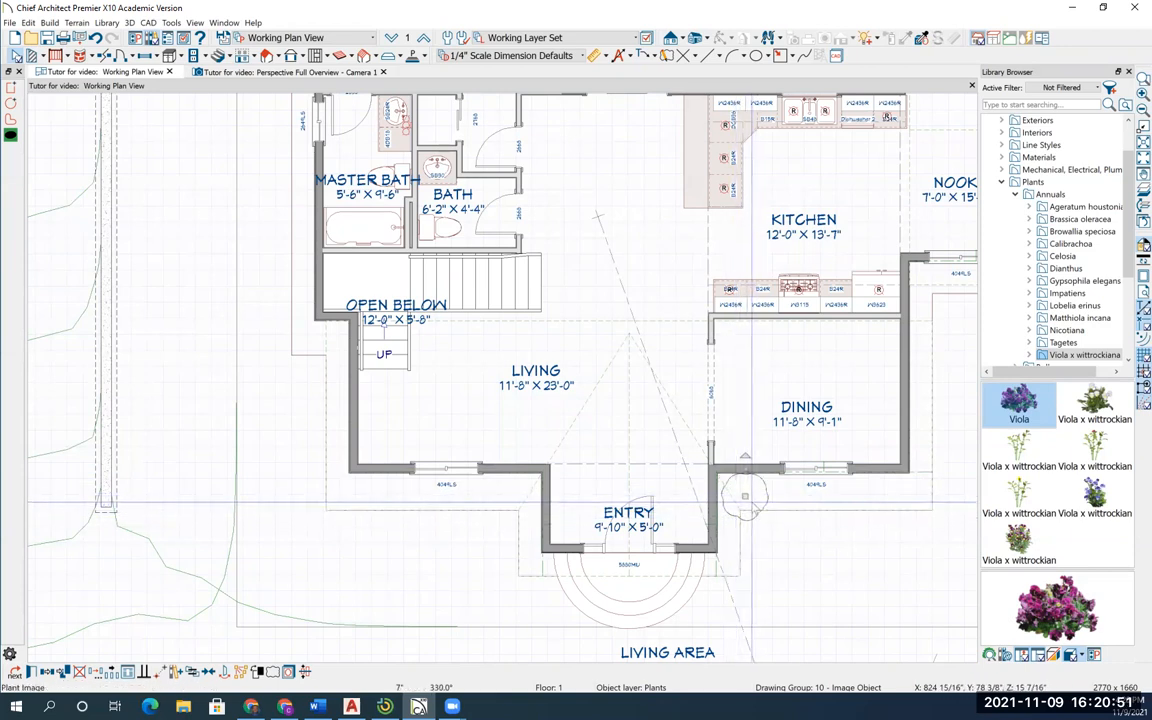
left_click_drag(745, 498, 744, 500)
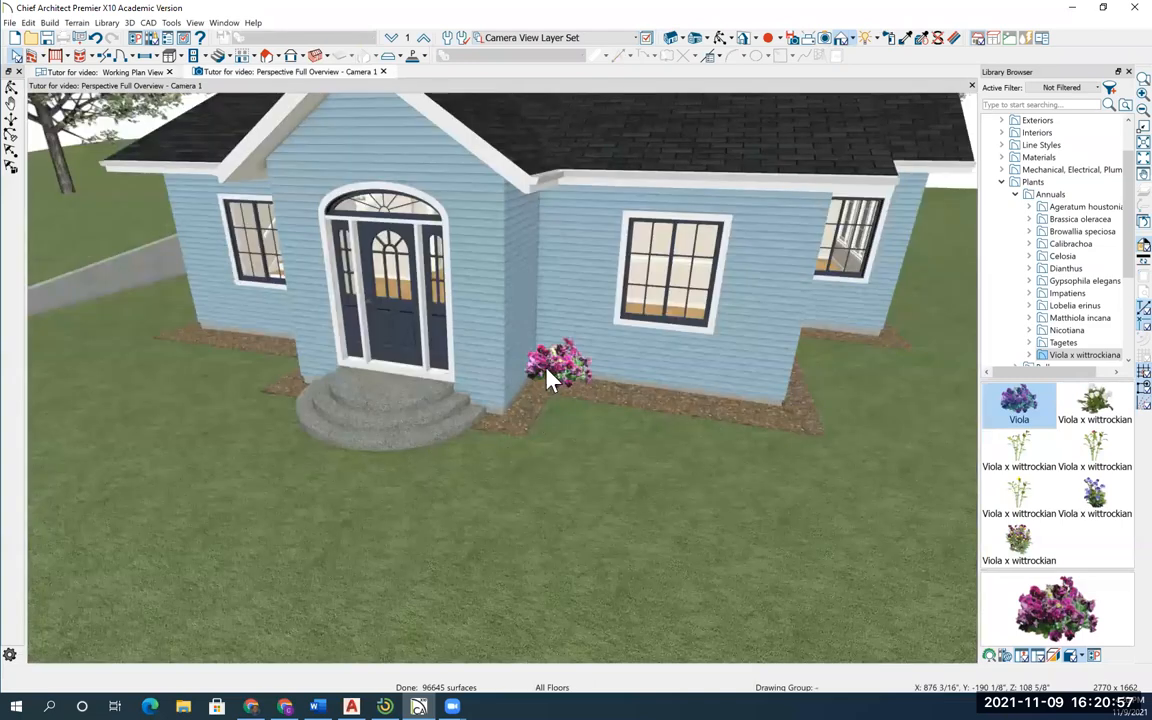
Step: Copy the Viola in the Working Plan View repeatedly to the mulch bed's corners on both sides of the entry and outside the living room
left_click(88, 73)
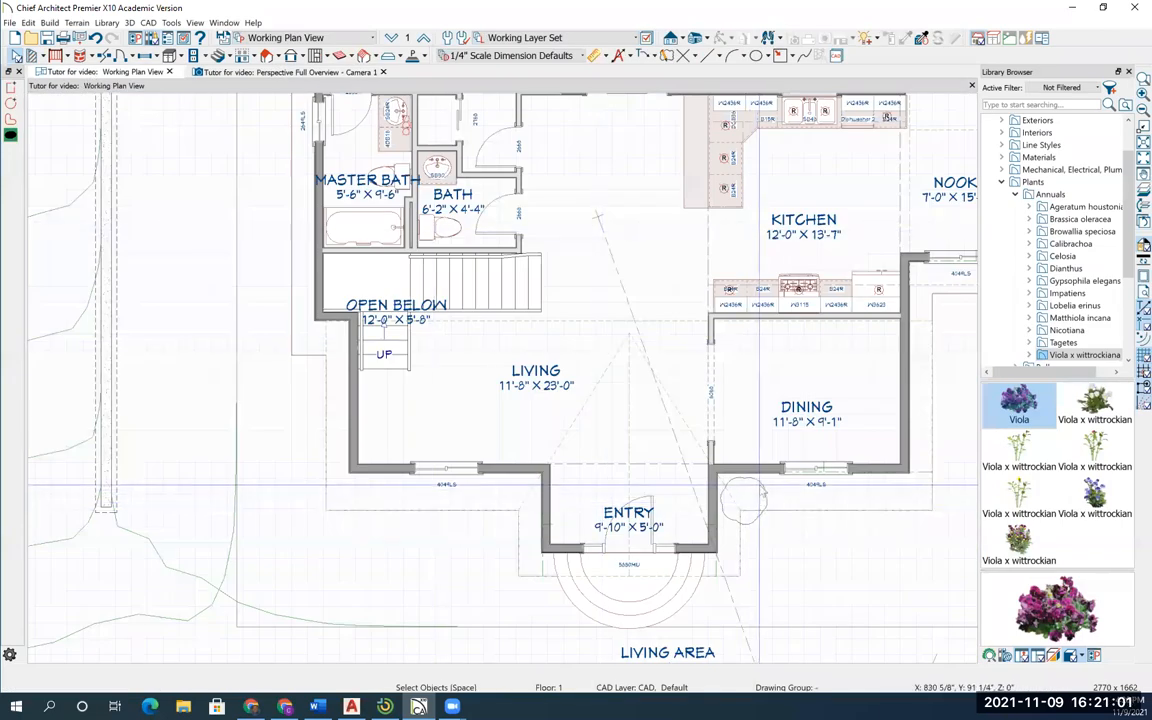
left_click(761, 495)
right_click(762, 485)
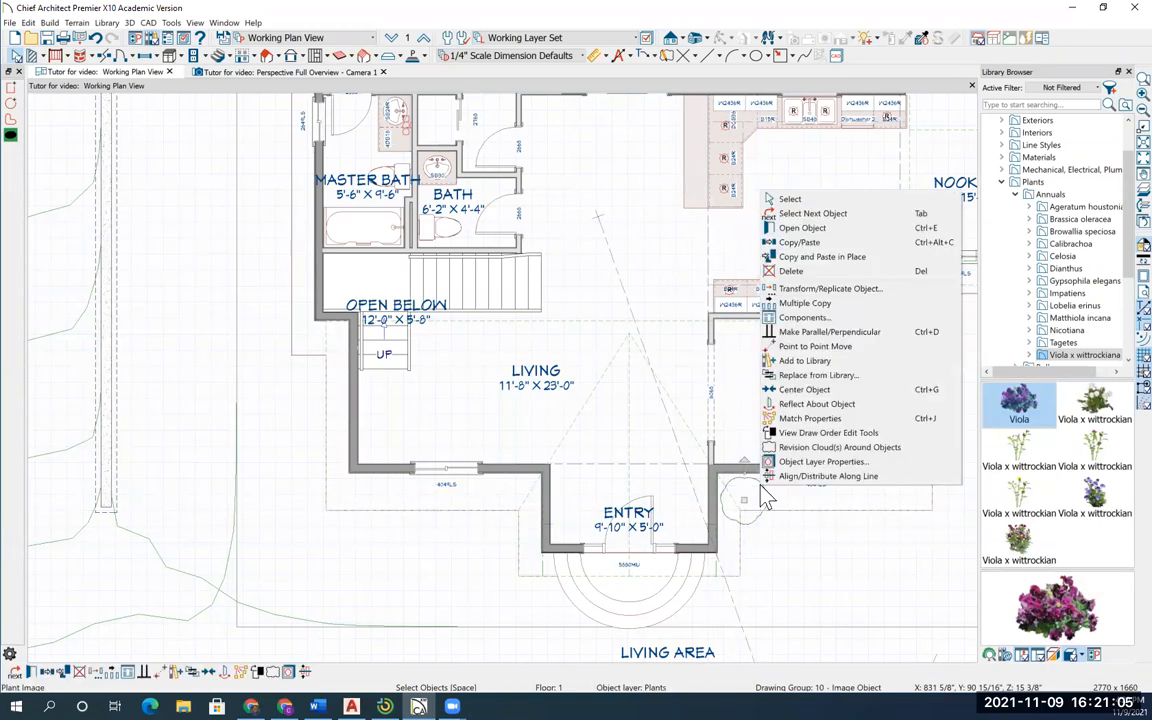
left_click(804, 244)
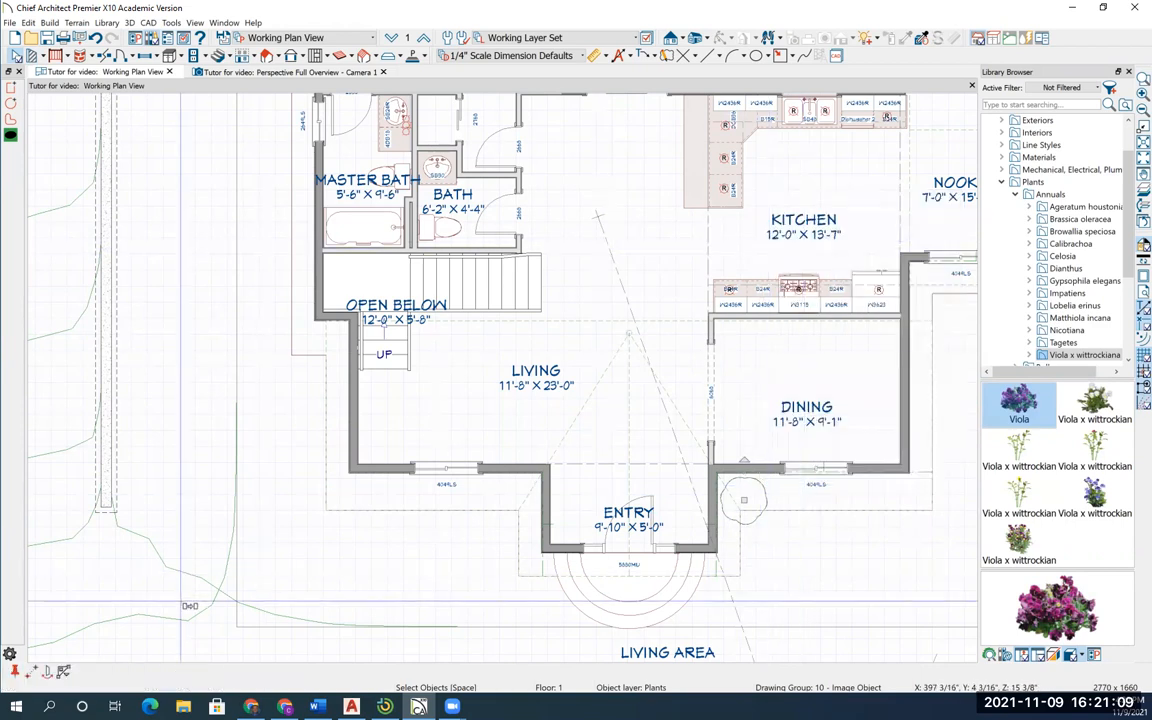
left_click(15, 673)
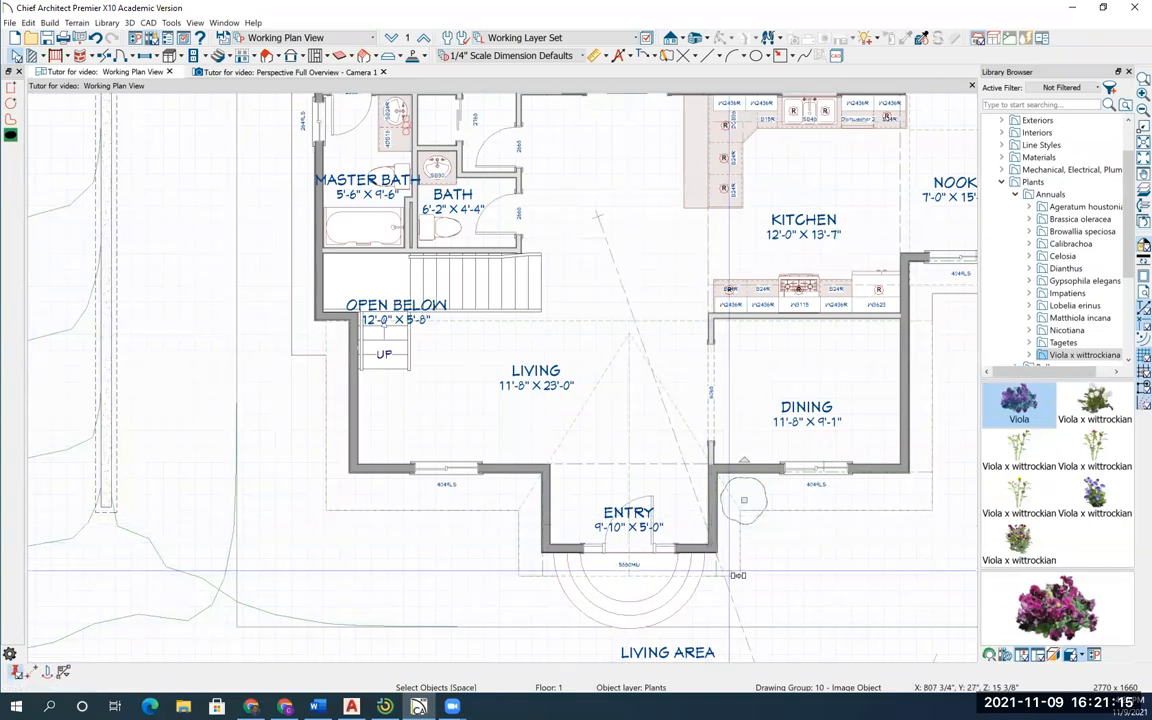
left_click(733, 566)
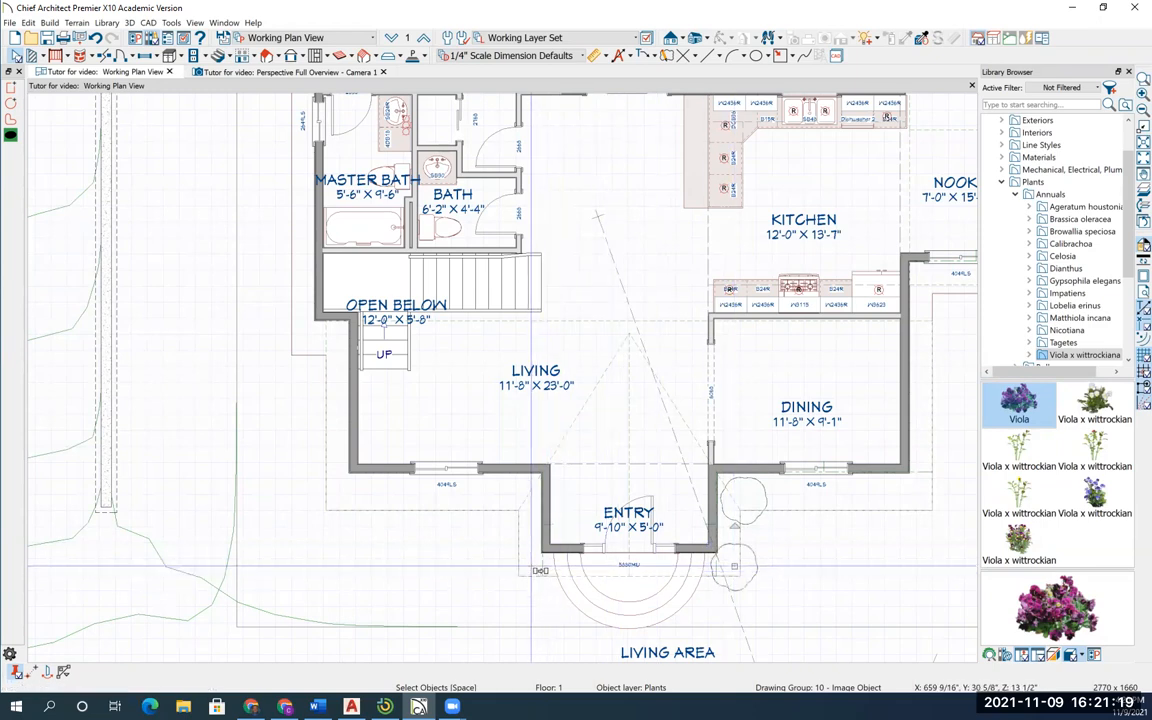
left_click(528, 566)
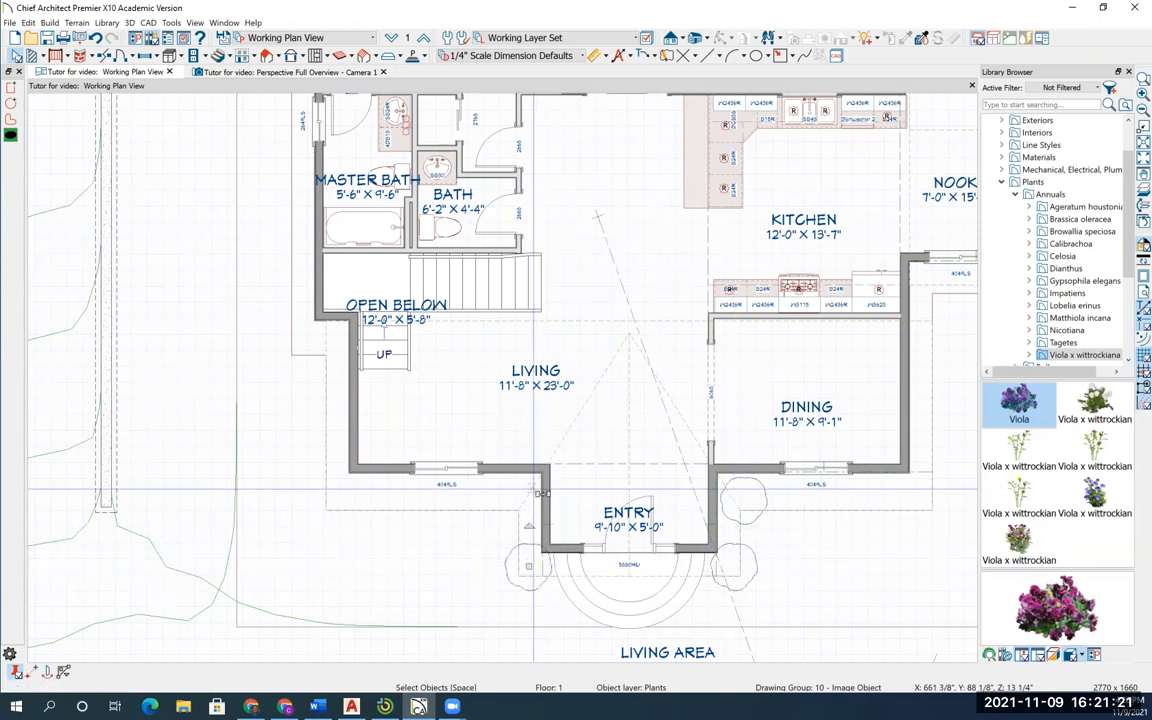
left_click(516, 491)
left_click(336, 497)
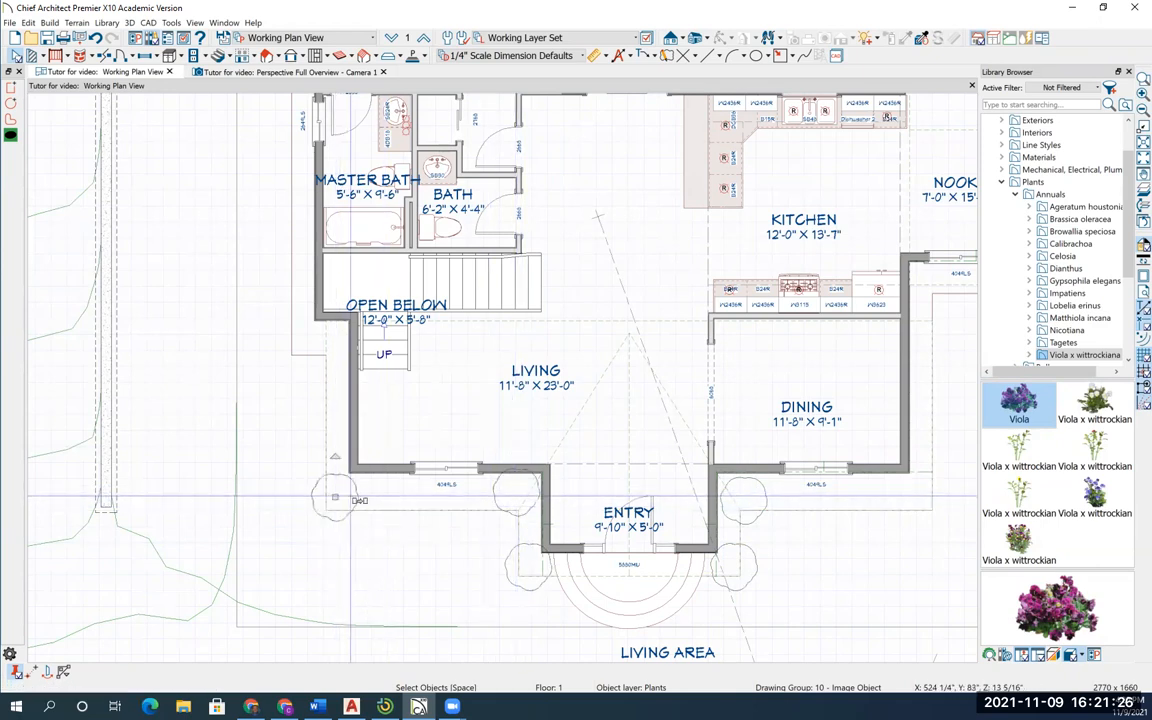
Step: Paste more Viola copies at the mulch bed's corners around the dining room and nook, and beside the Open Below area
left_click(916, 491)
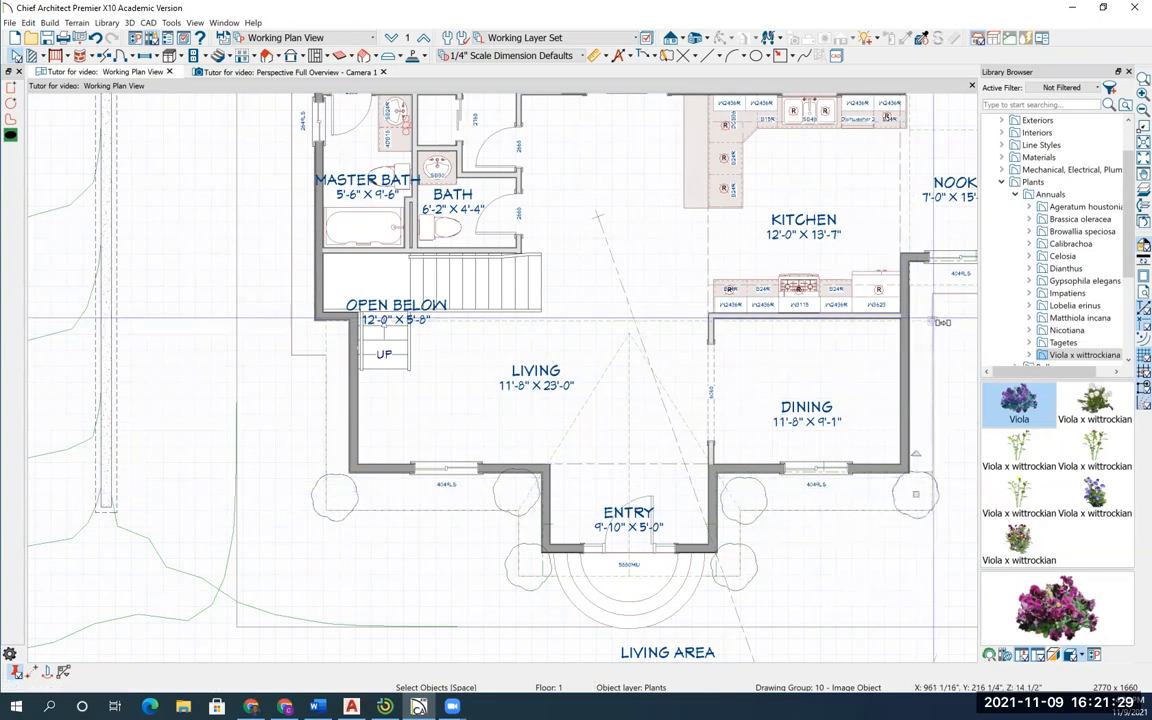
left_click(931, 285)
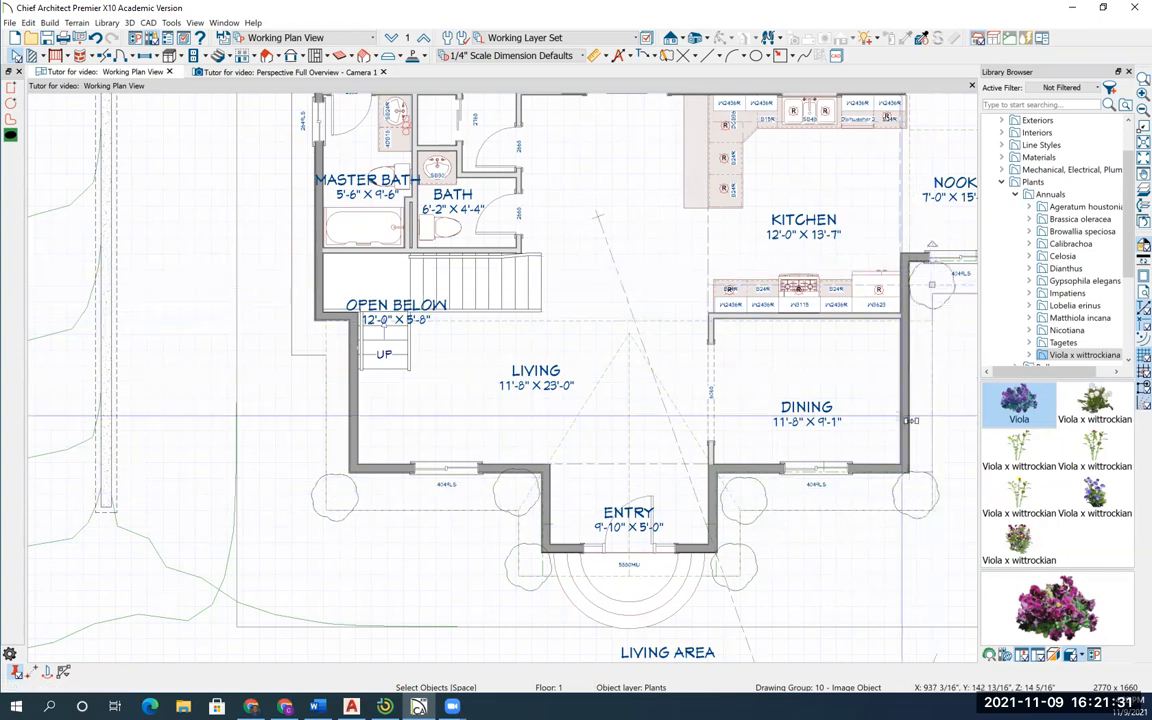
scroll(912, 420, "down", 3)
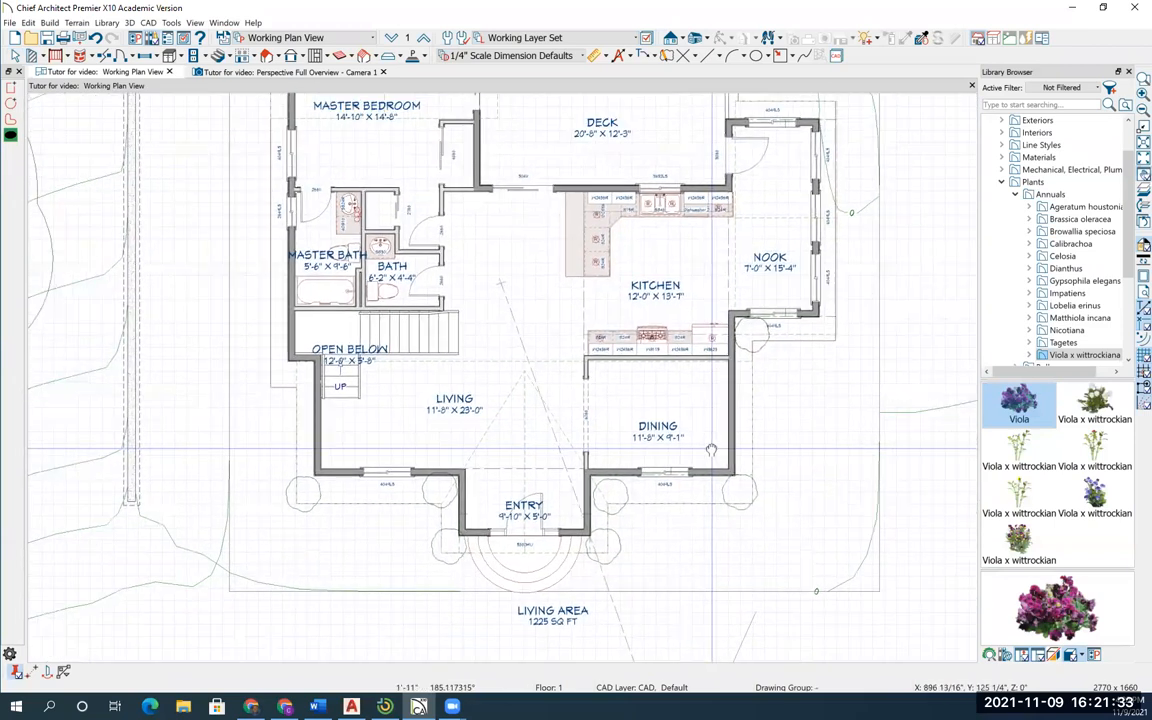
middle_click_drag(711, 449, 690, 451)
left_click(807, 335)
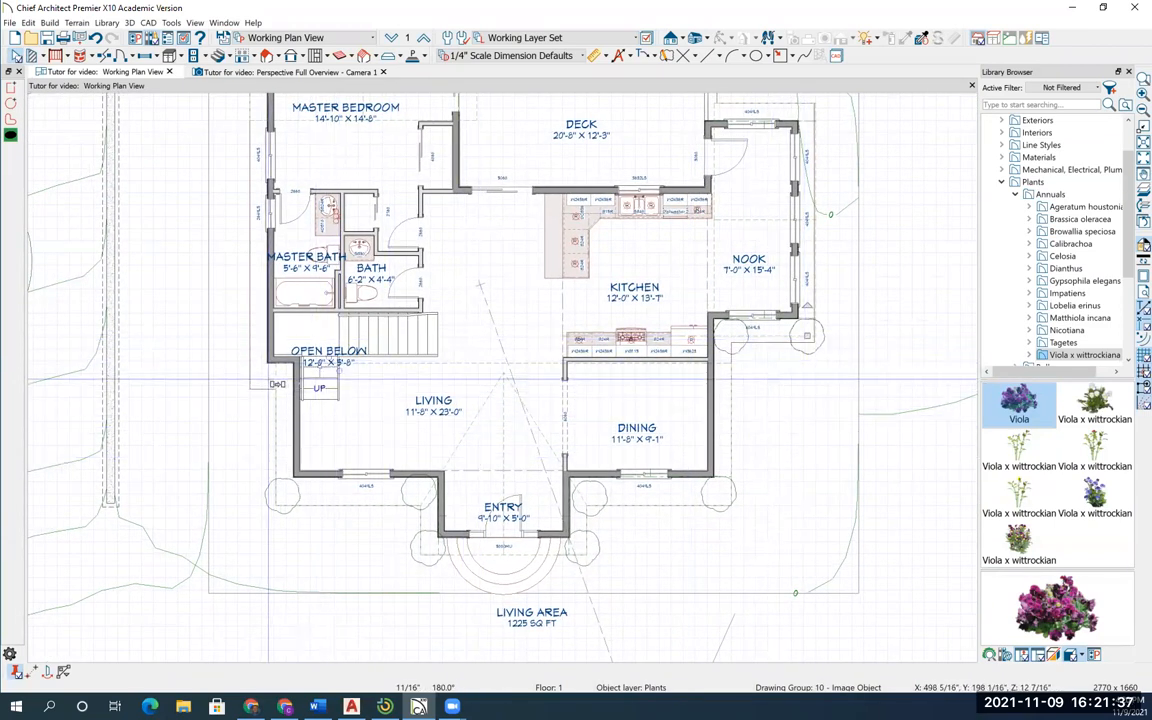
left_click(258, 381)
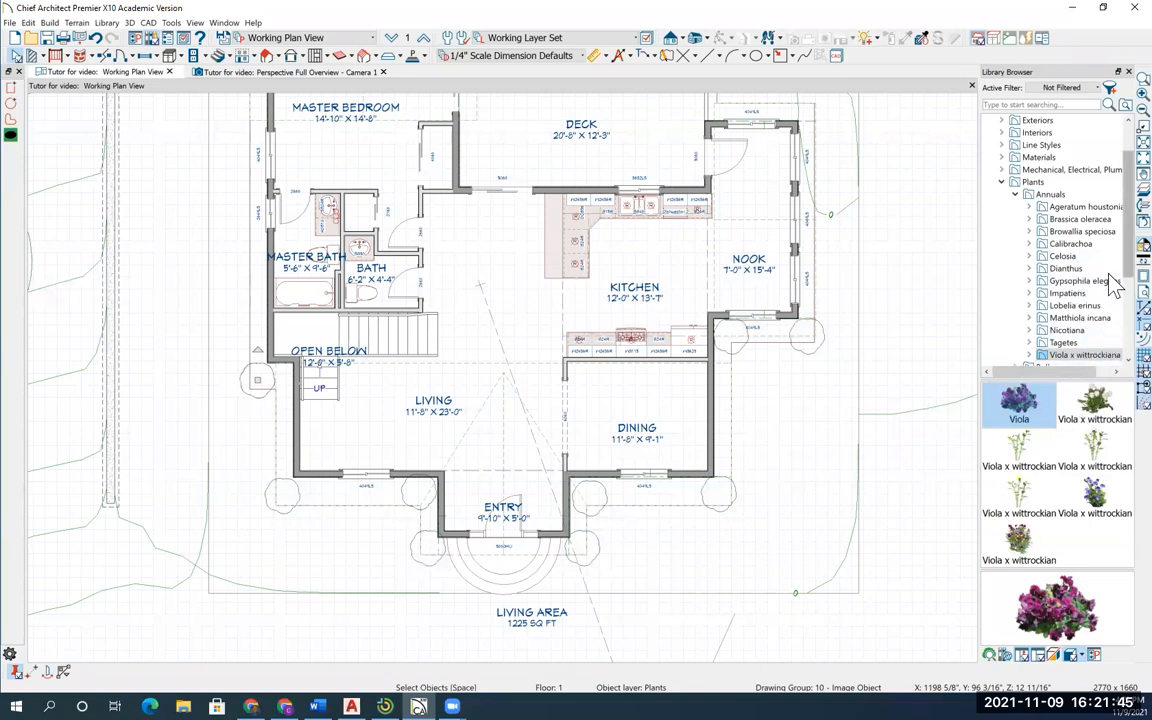
Step: Place a row of Petunia 5 plants from the Calibrachoa annuals below the dining room window between the Violas, and check it in 3D
scroll(1115, 288, "down", 2)
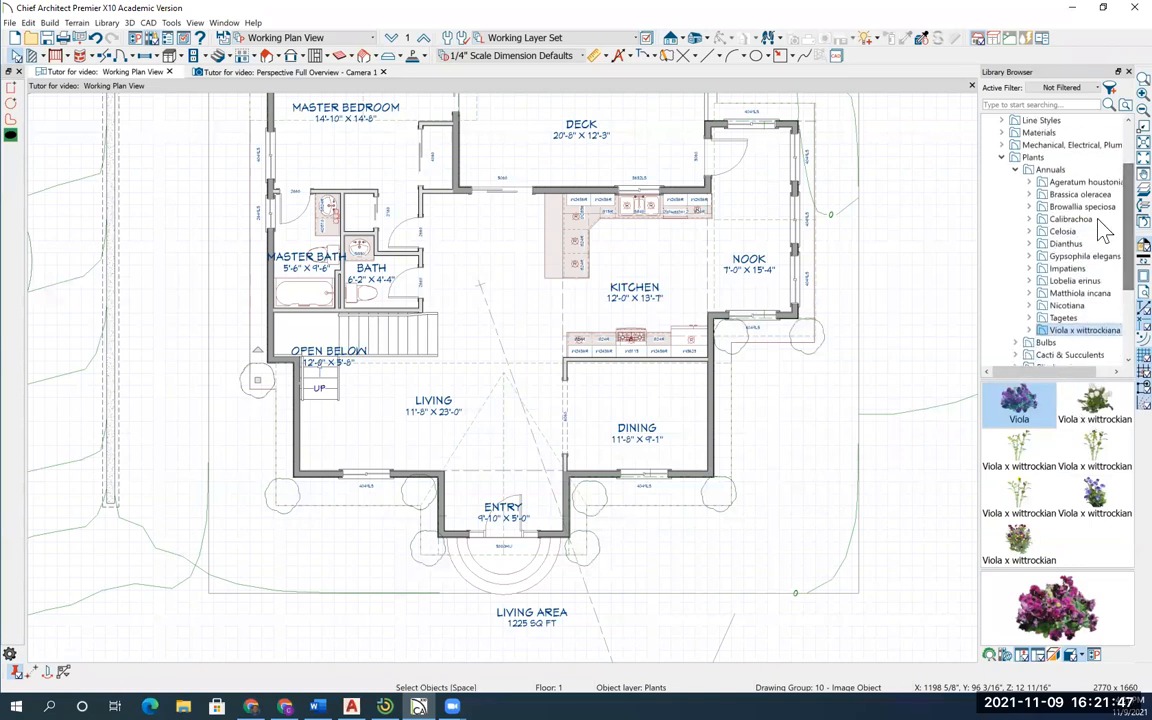
left_click(1056, 183)
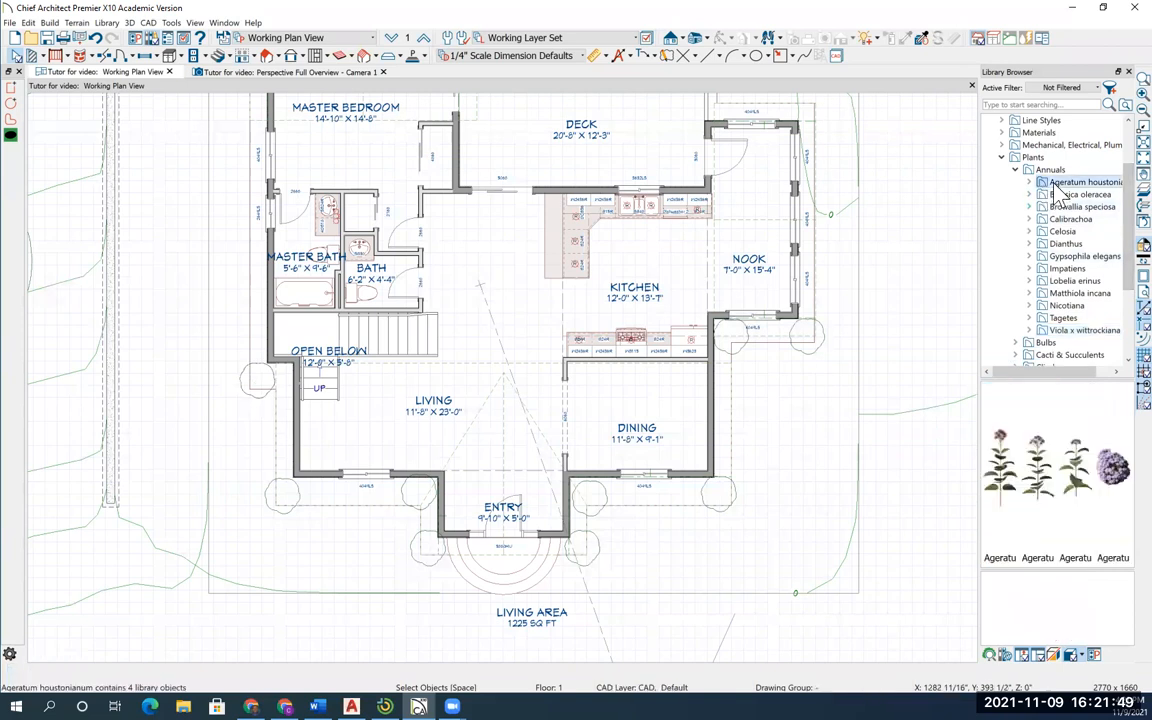
left_click(1066, 196)
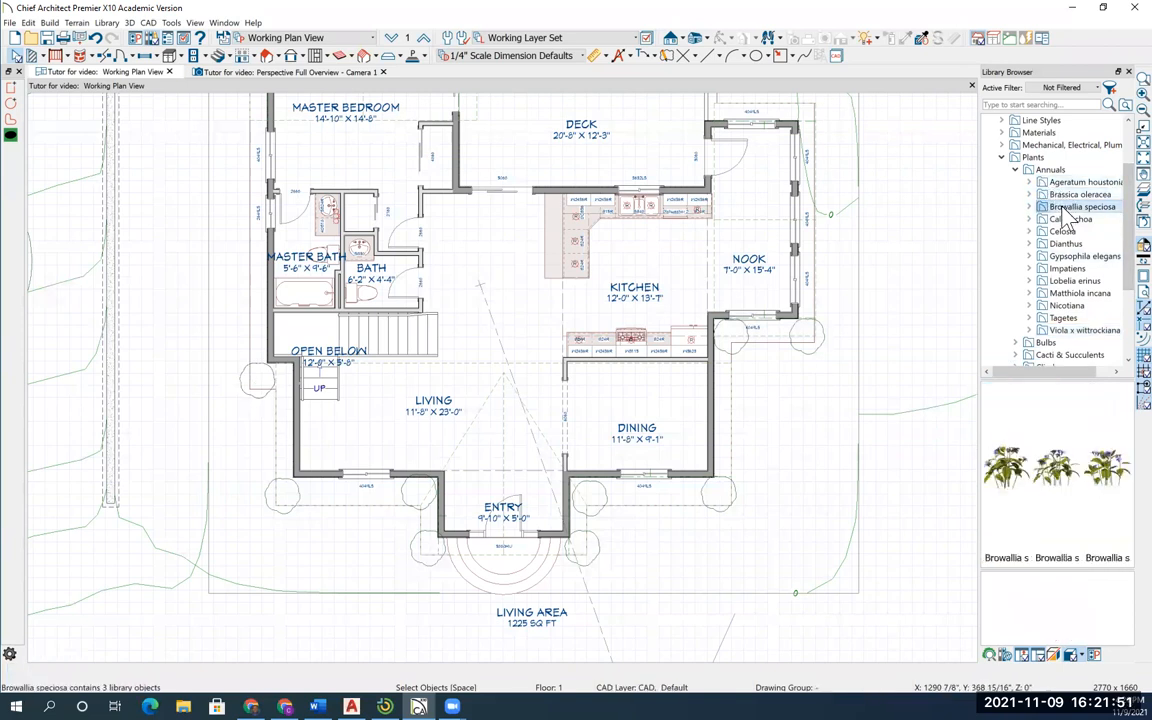
left_click(1070, 220)
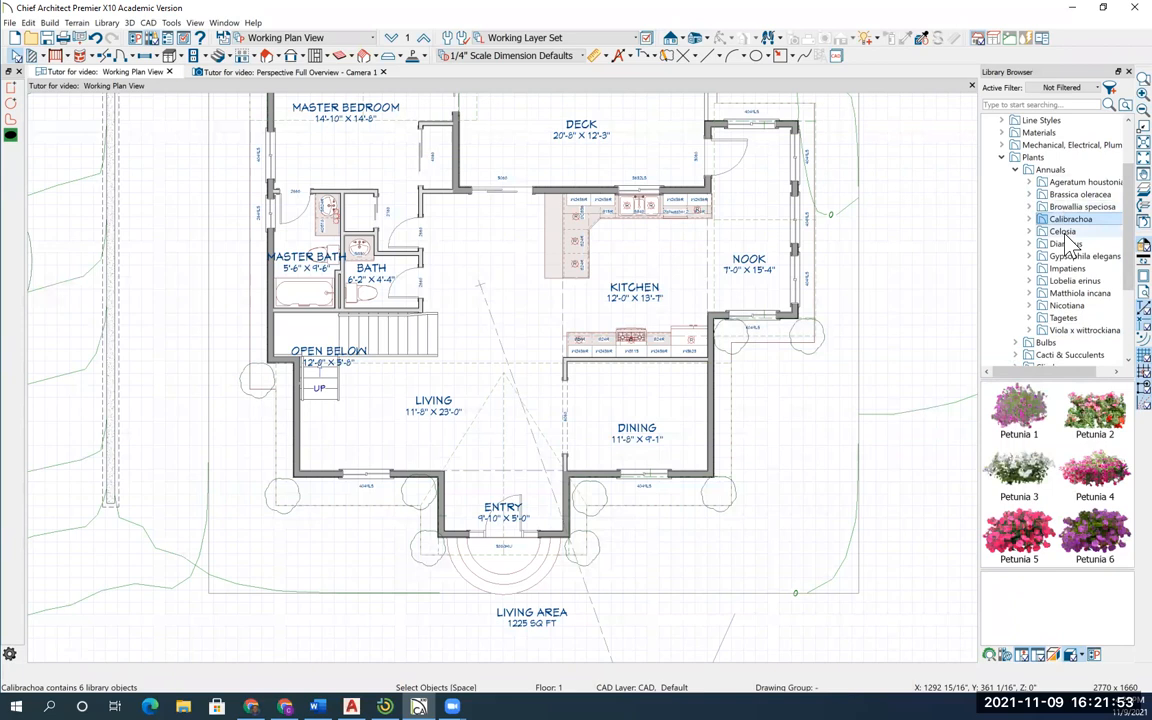
left_click(1022, 545)
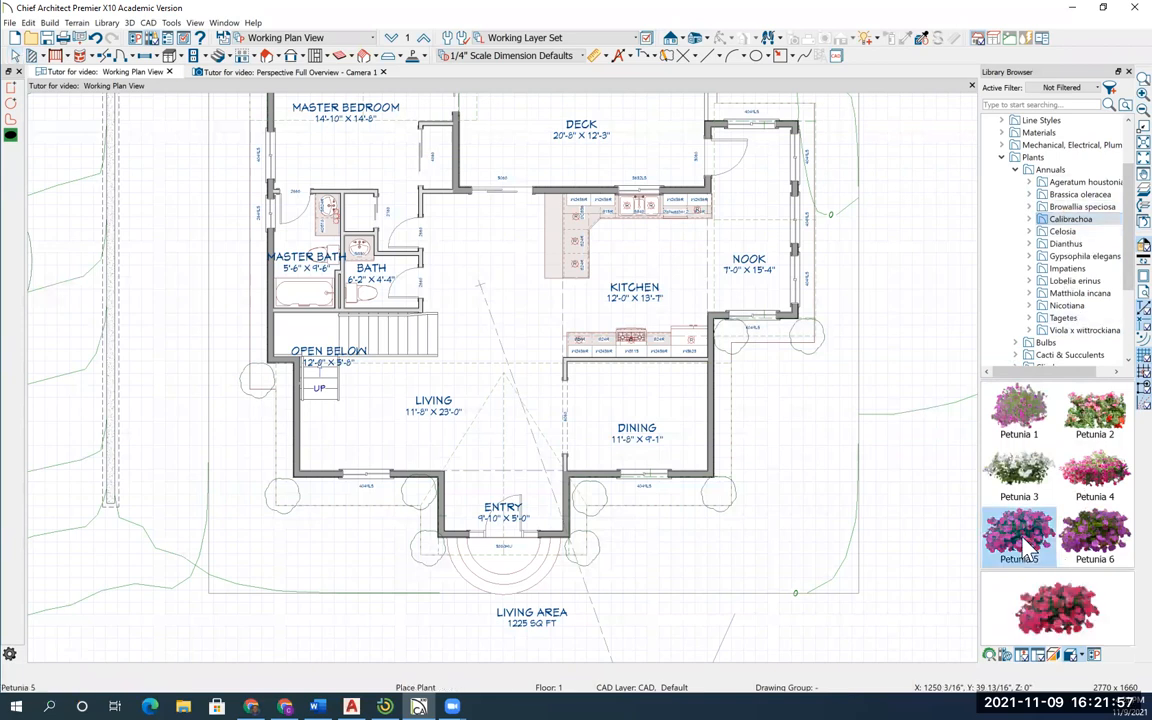
left_click(643, 498)
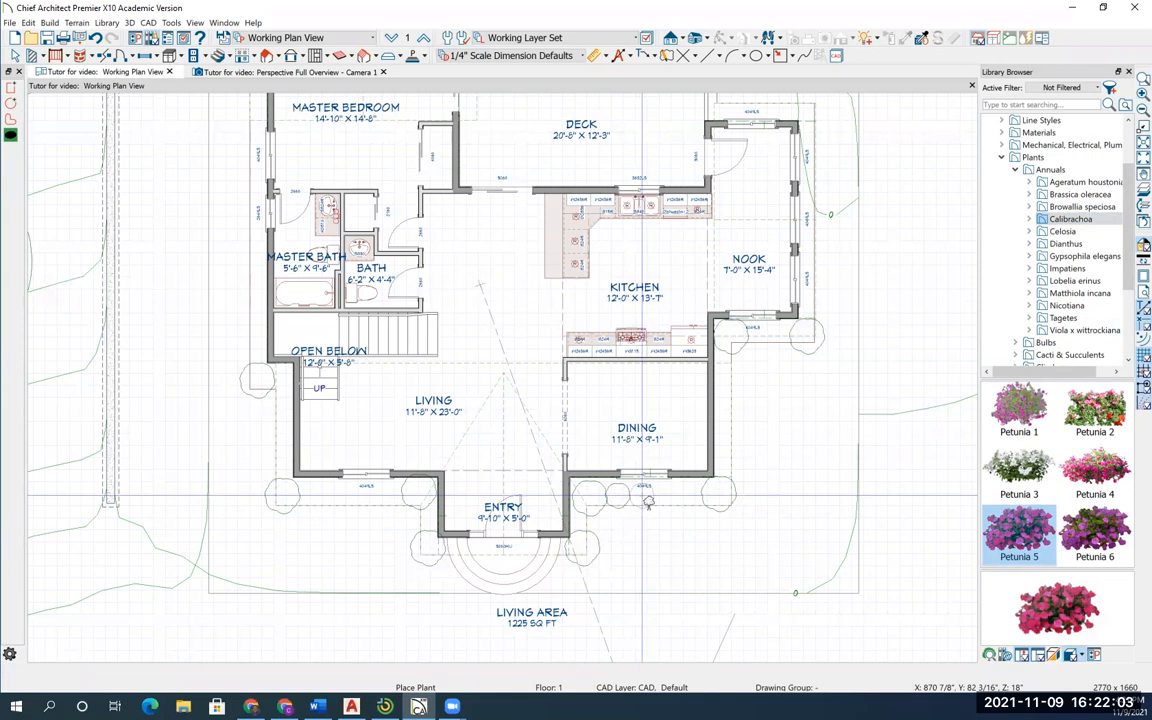
left_click(668, 498)
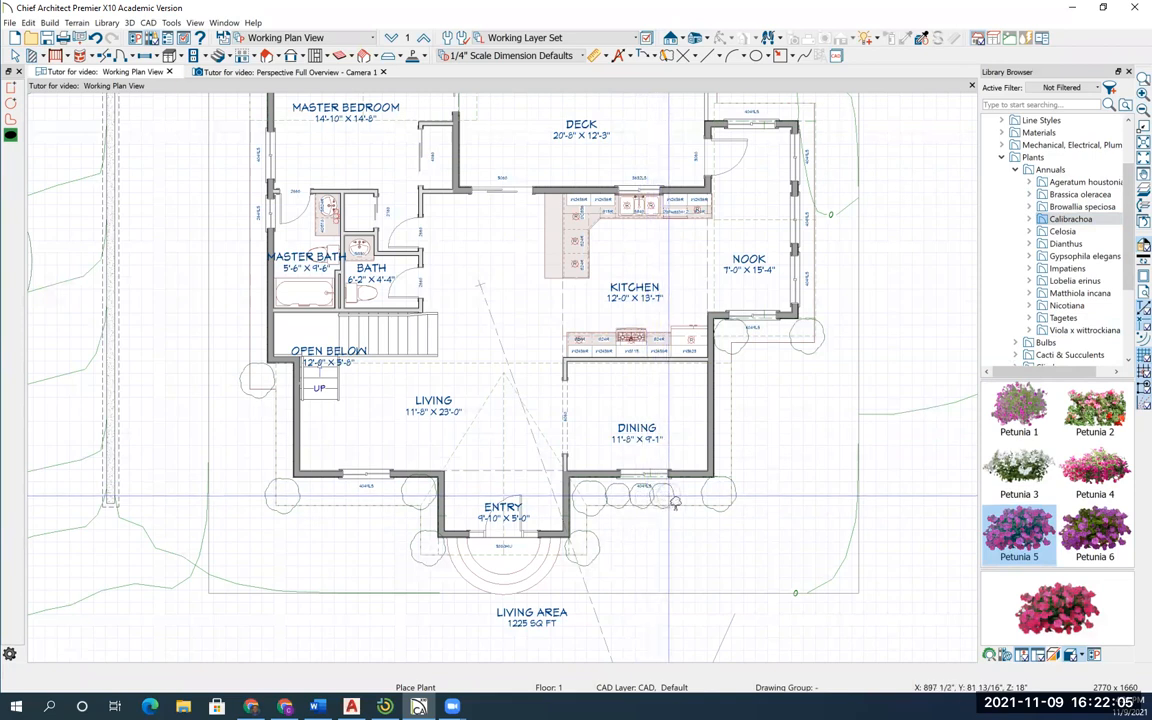
left_click(691, 498)
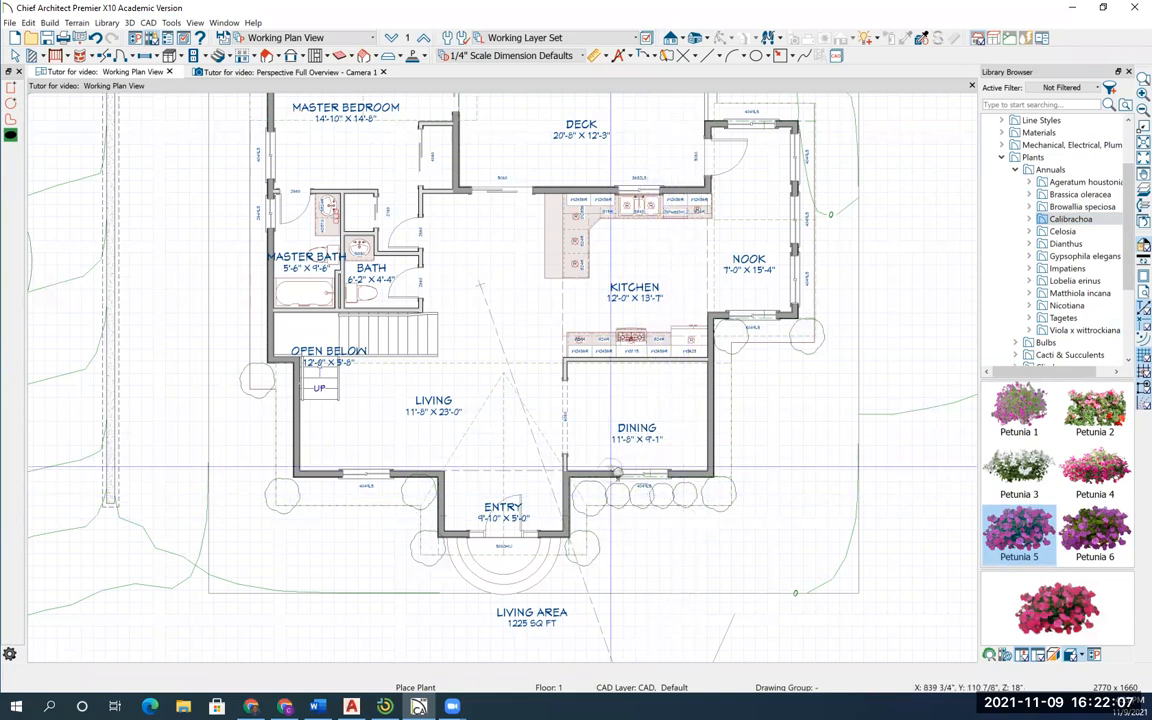
left_click(266, 73)
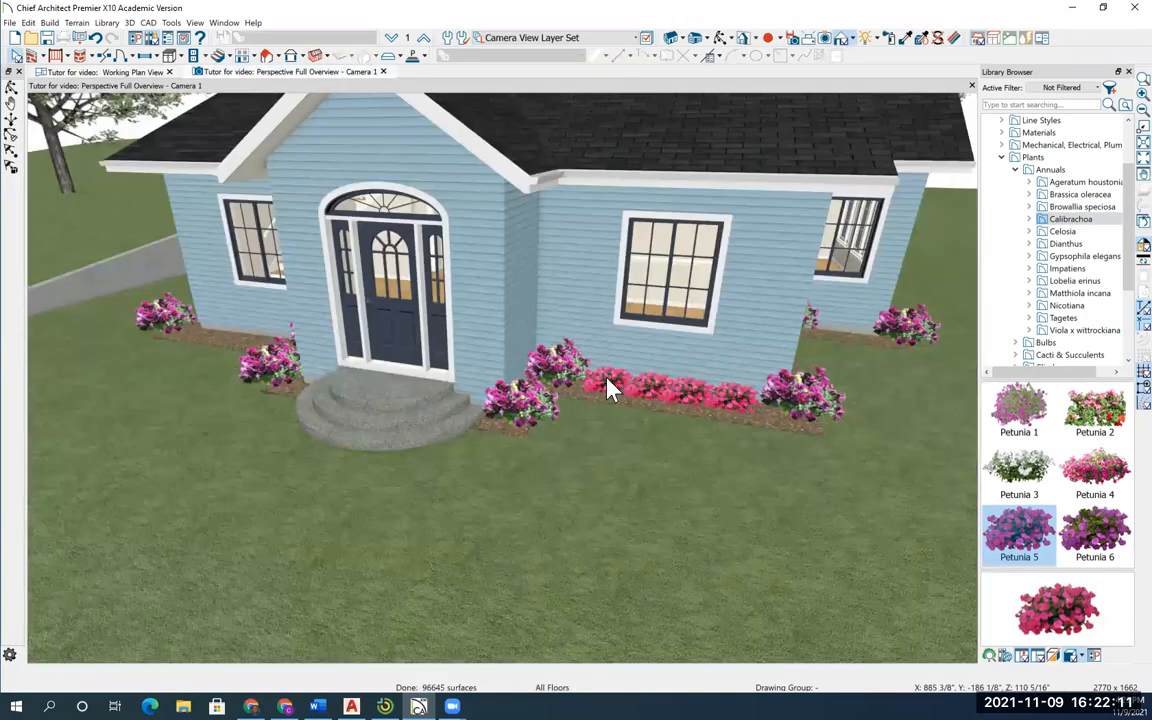
Step: Plant Petunia 5 between the Violas on both sides of the entry, below the living room window and along the living room's side wall
left_click(140, 74)
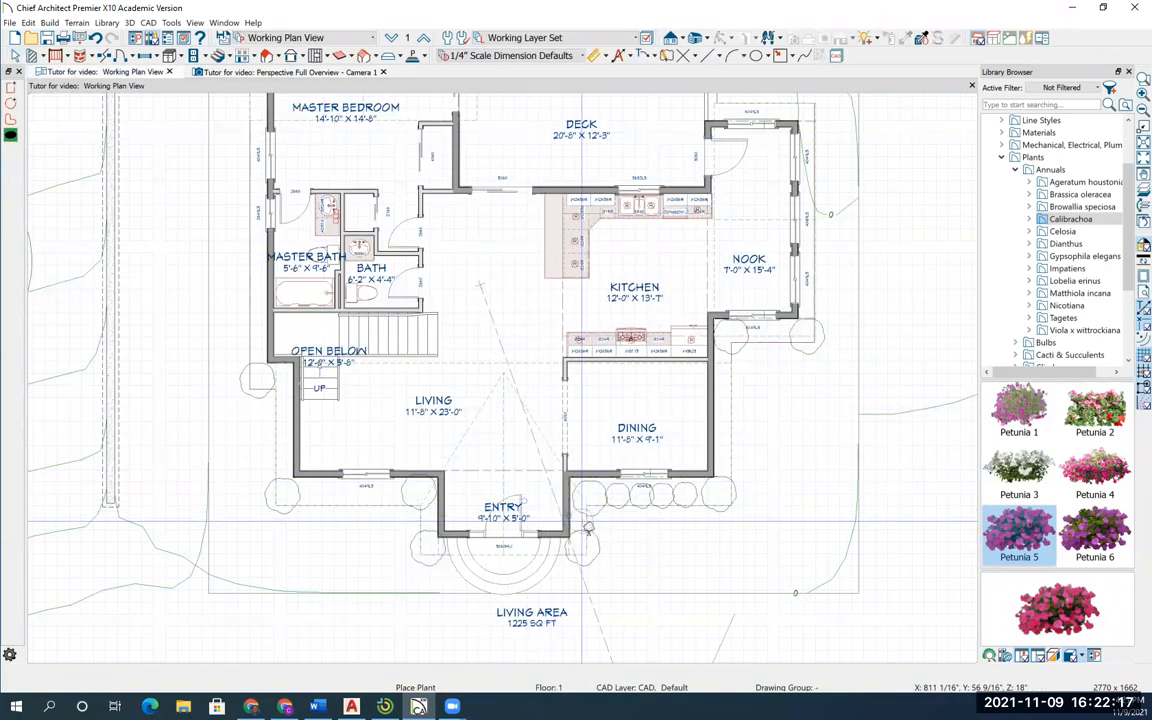
left_click(582, 521)
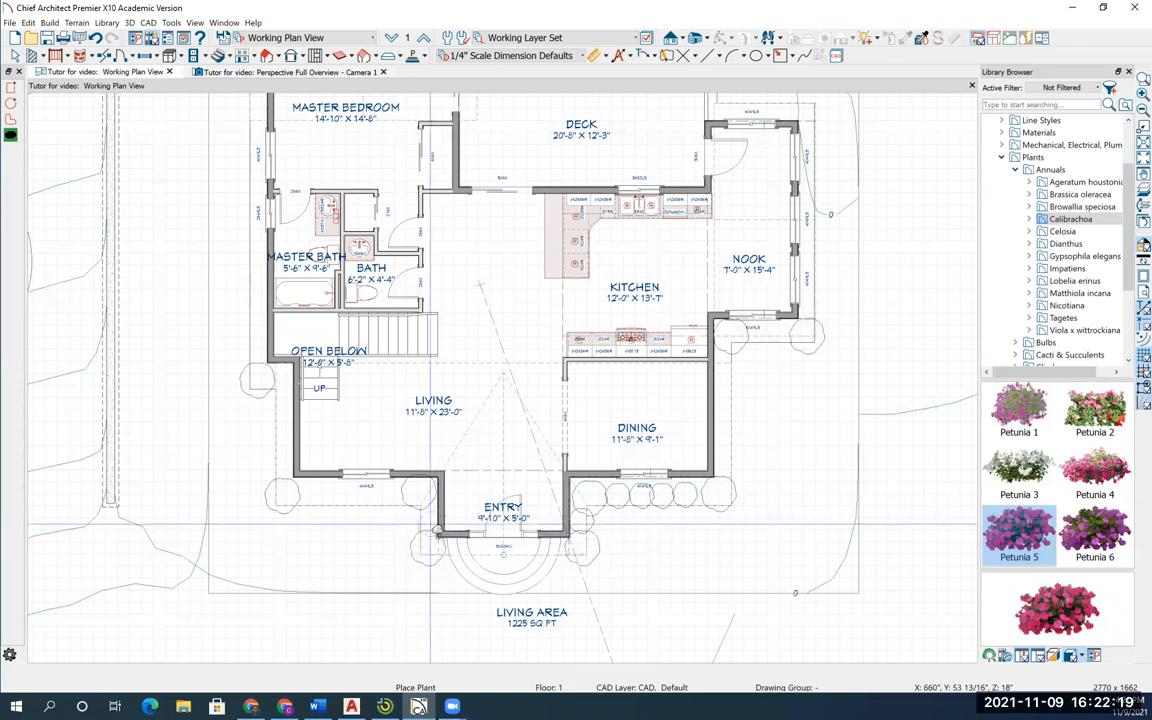
left_click(368, 492)
left_click(345, 492)
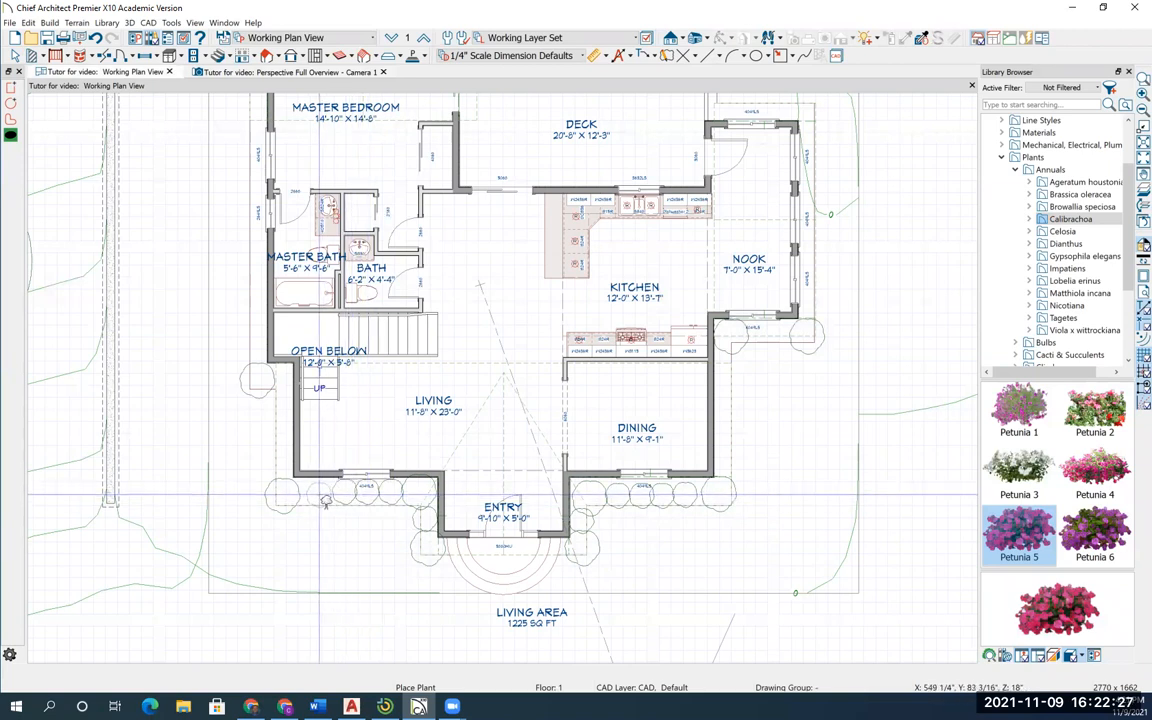
left_click(323, 500)
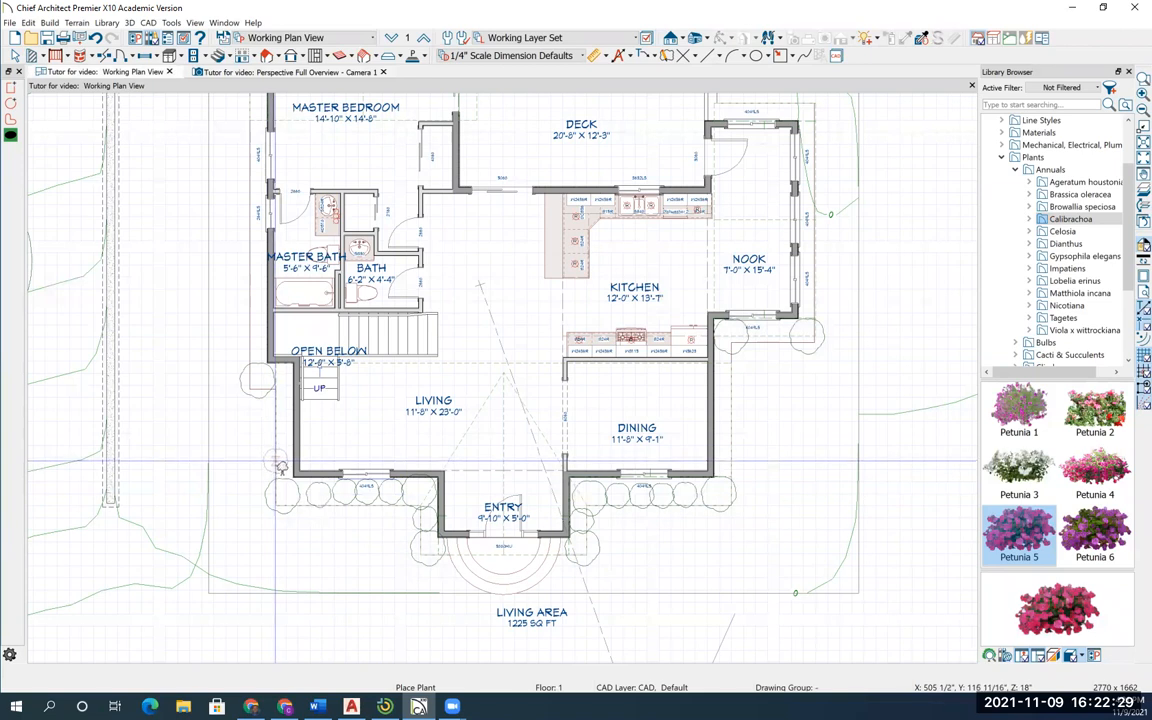
left_click(277, 466)
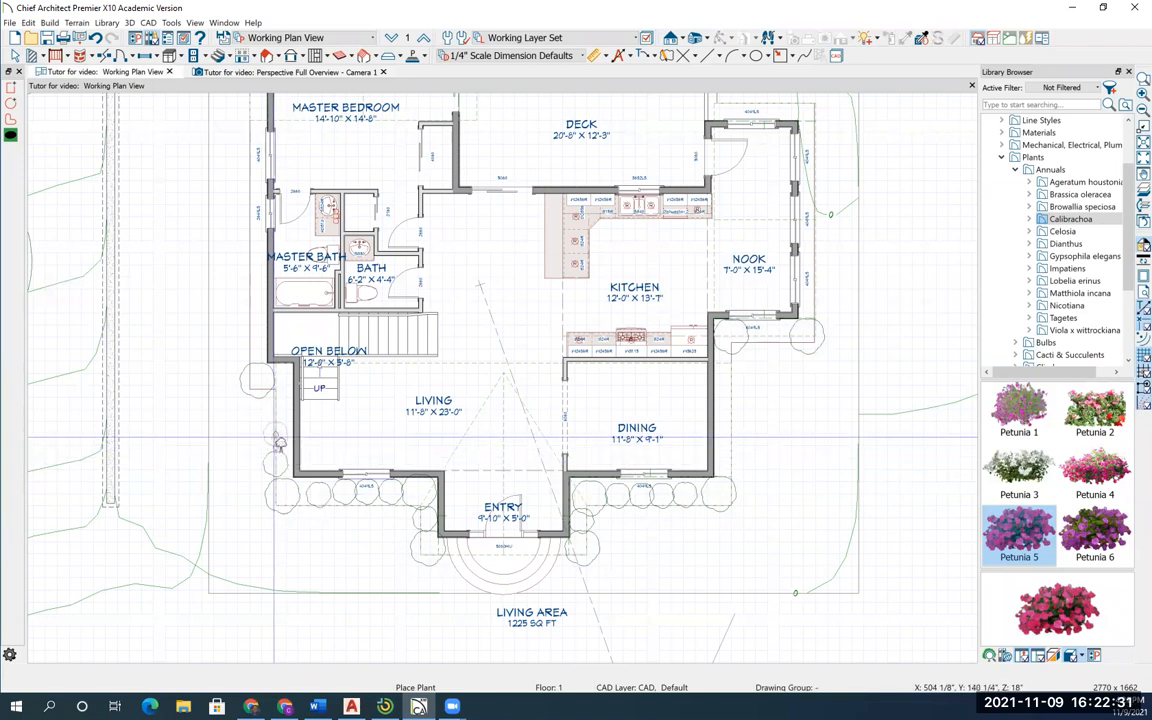
left_click(278, 411)
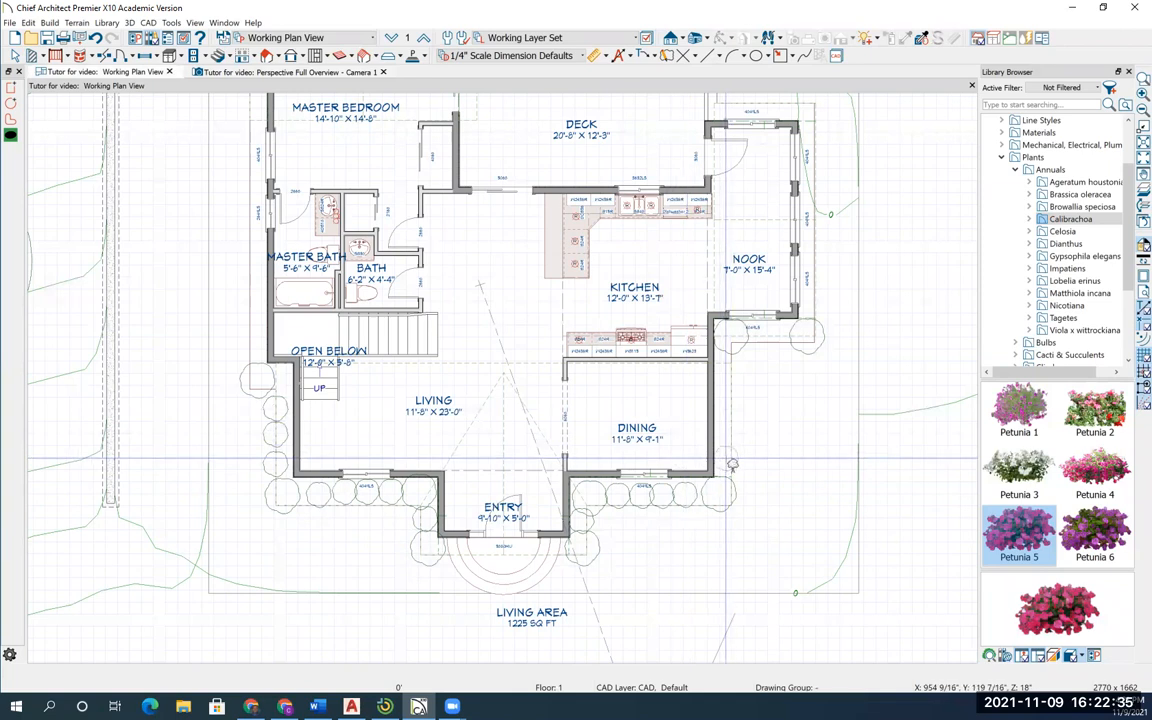
Step: Plant Petunia 5 along the dining room's side wall and in the mulch bed along the nook's front and side walls
left_click(725, 431)
left_click(725, 406)
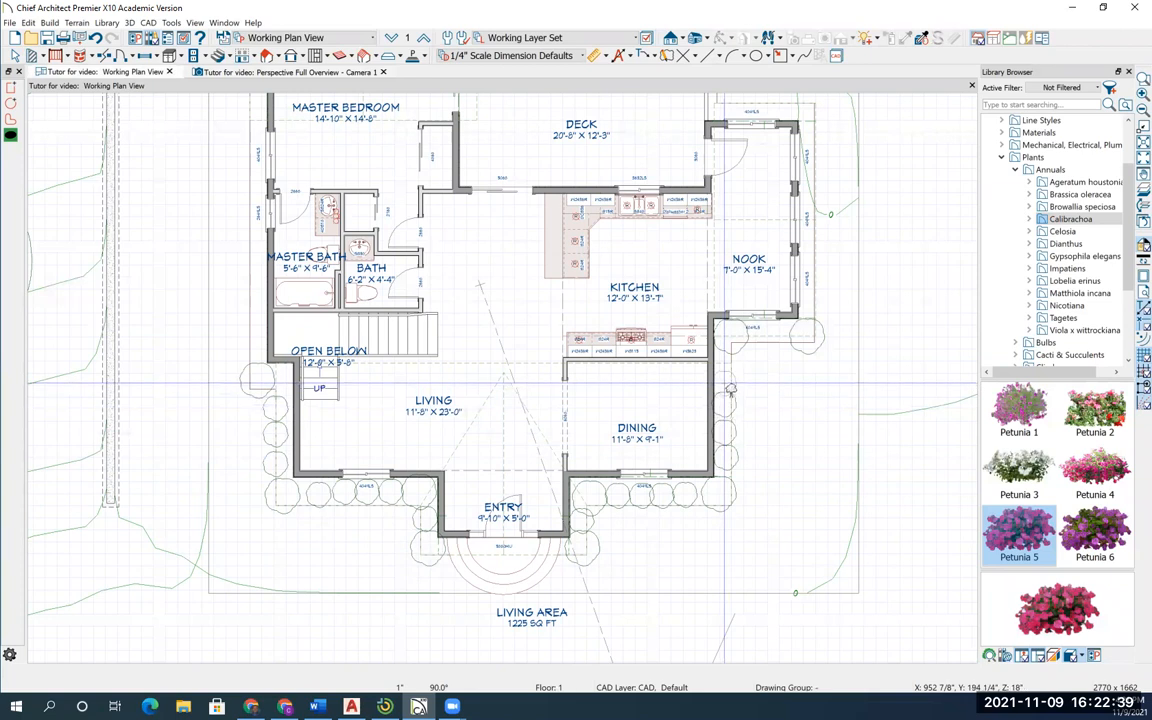
left_click(731, 385)
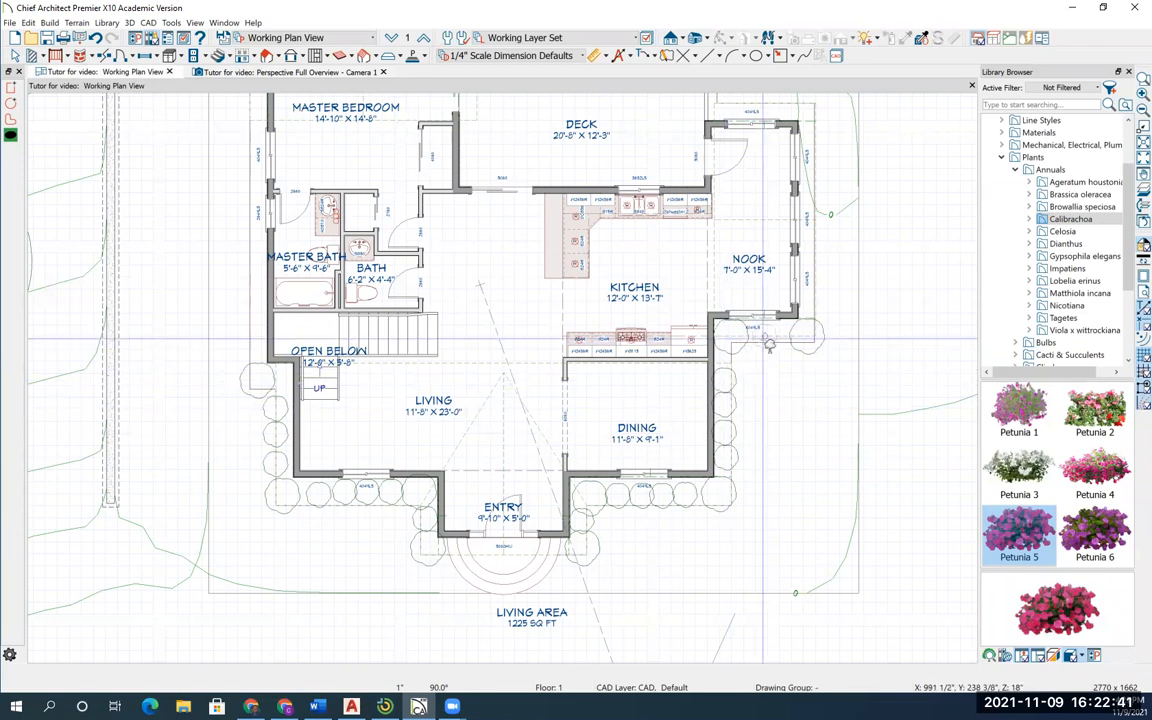
left_click(761, 336)
left_click(780, 335)
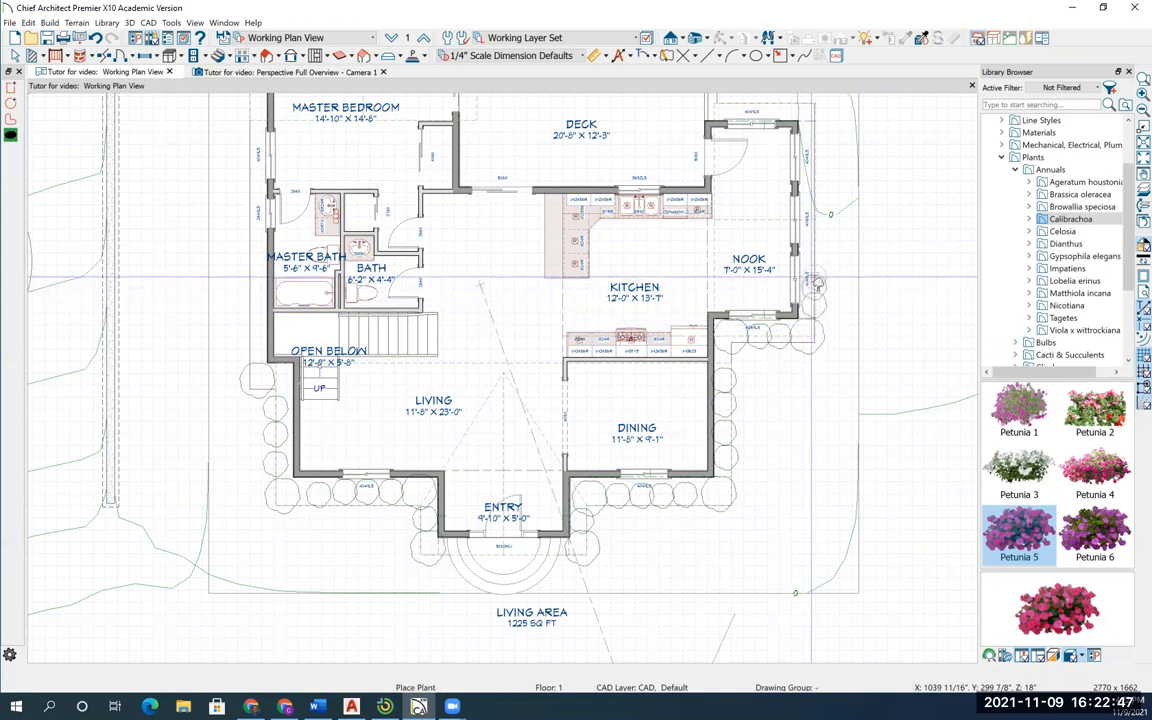
left_click(817, 282)
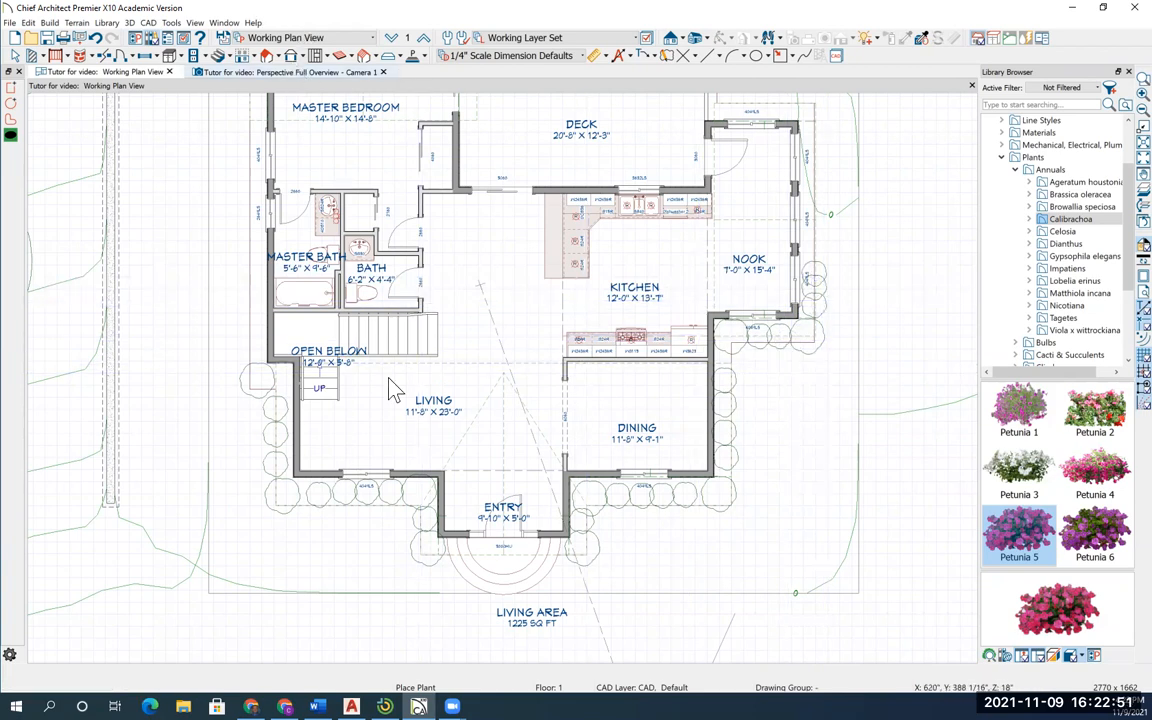
Step: Examine the planted flower beds around the front of the house from several distances and angles in the 3D overview
left_click(290, 72)
scroll(487, 527, "down", 3)
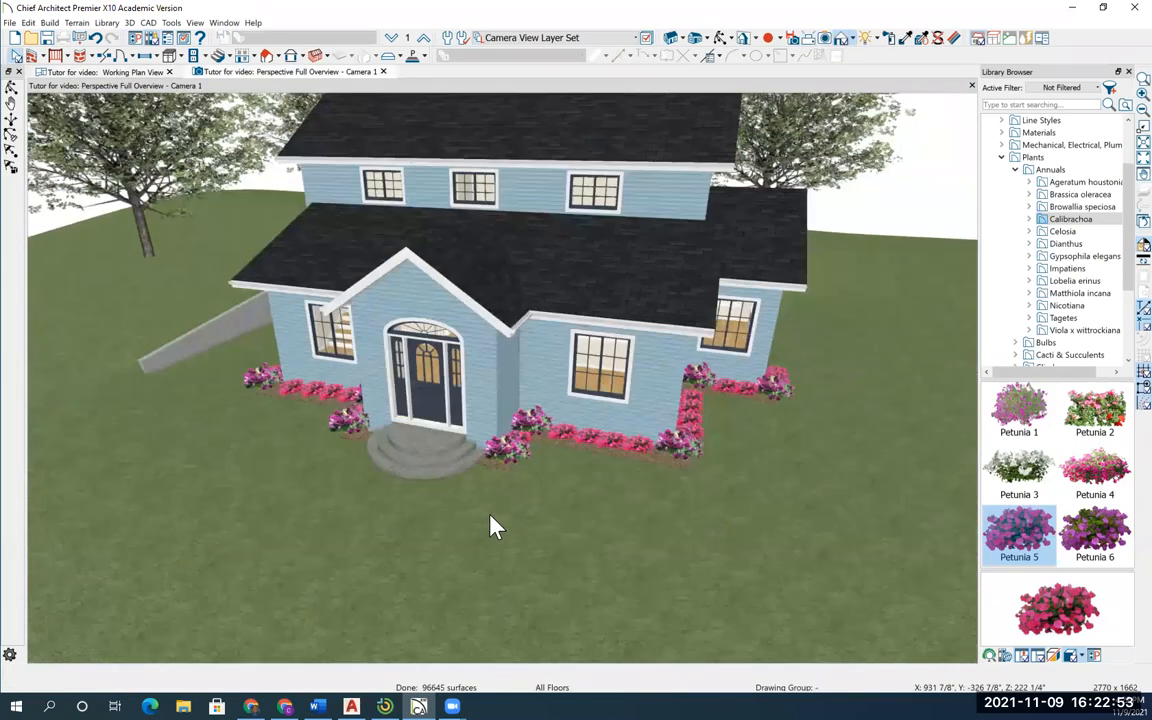
left_click(719, 40)
left_click_drag(468, 463, 501, 445)
scroll(475, 458, "down", 4)
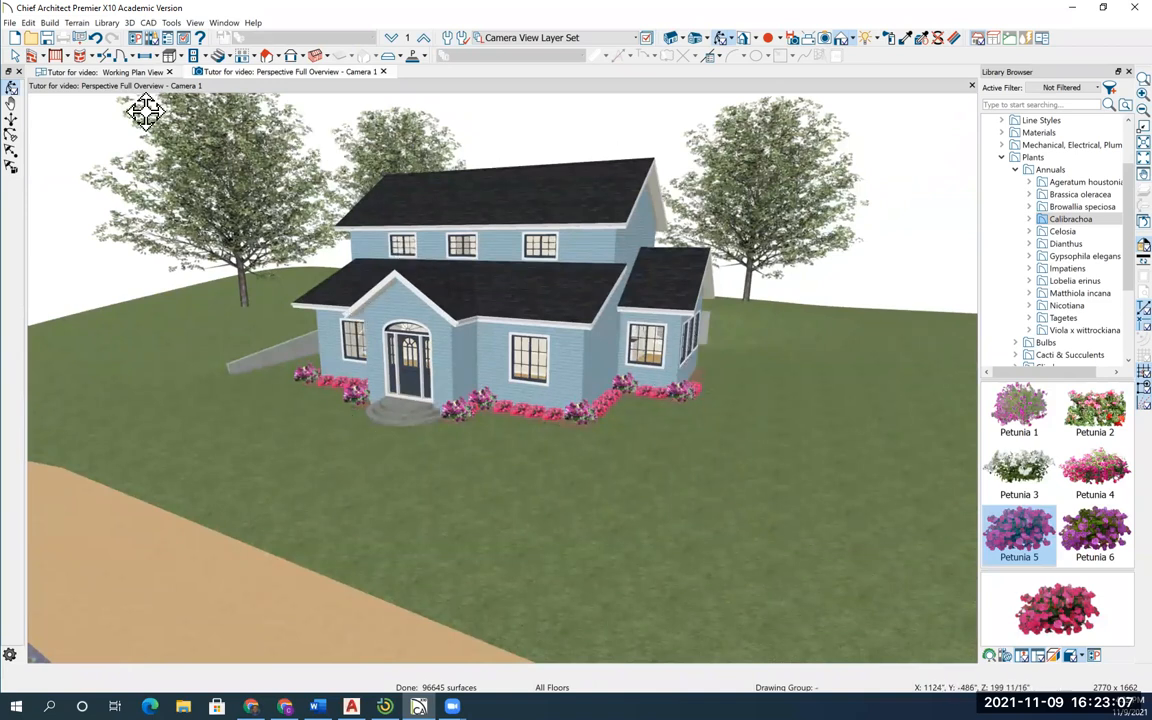
Step: Return to the floor plan and move the Living Area room label from below the entry steps to below the dining room's front flower bed
left_click(125, 72)
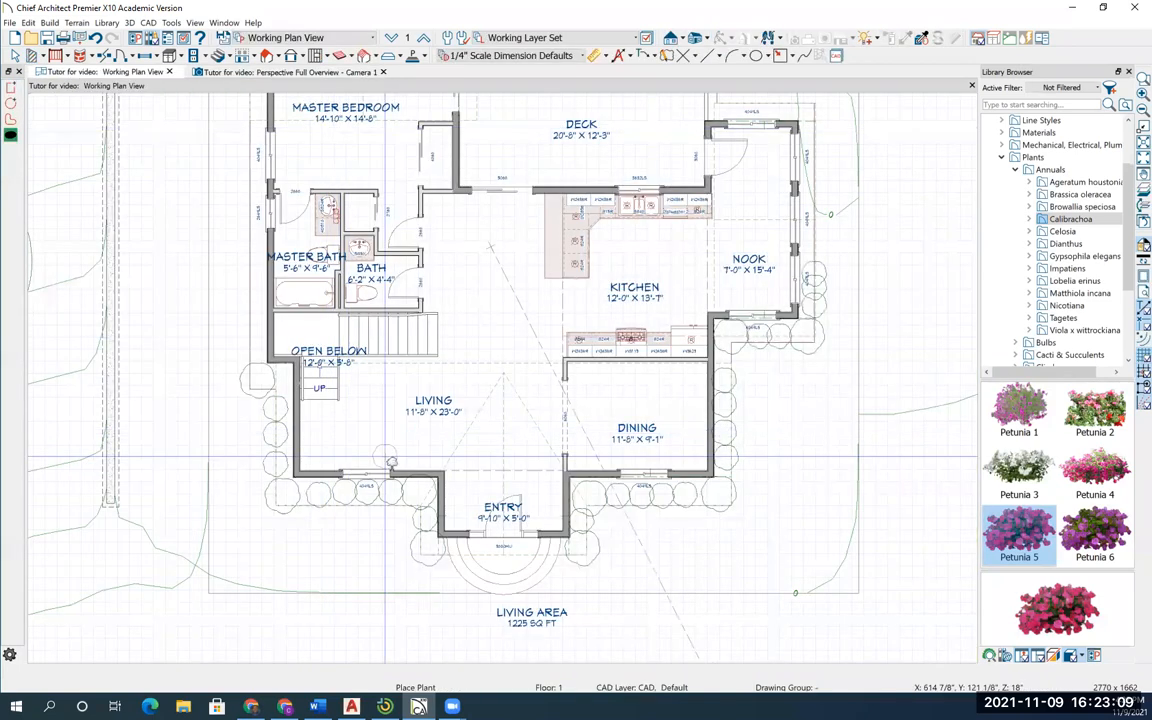
scroll(543, 507, "down", 3)
scroll(537, 405, "up", 2)
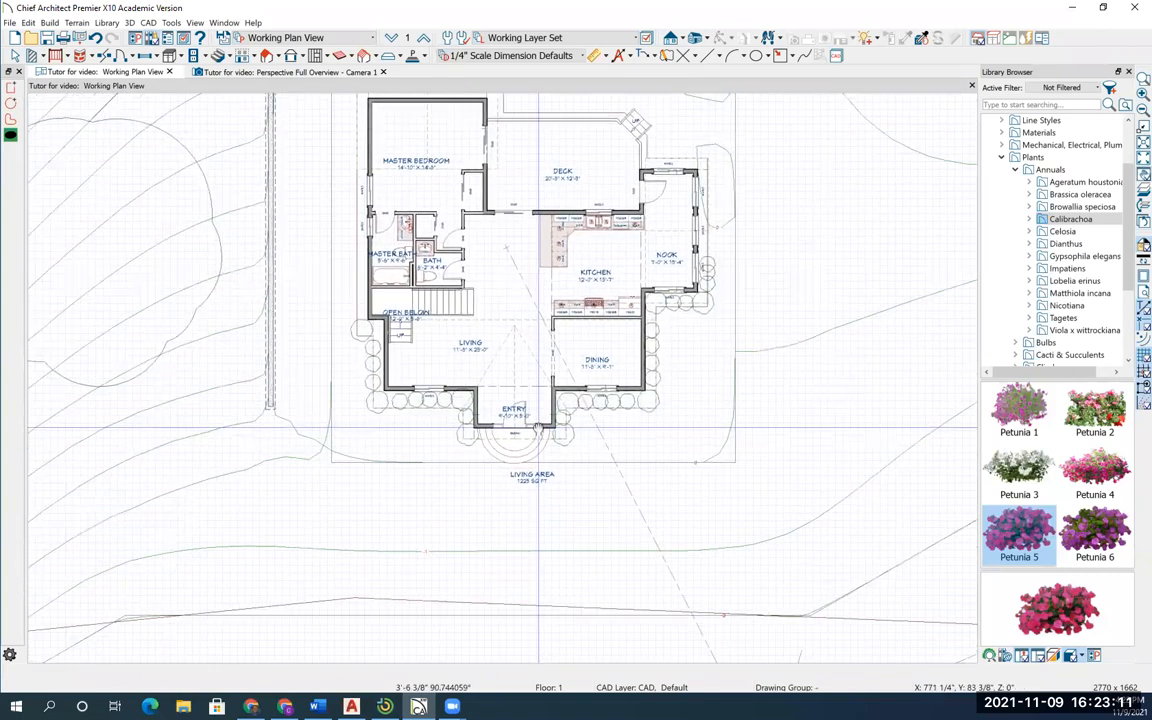
middle_click_drag(538, 405, 540, 333)
left_click(511, 379)
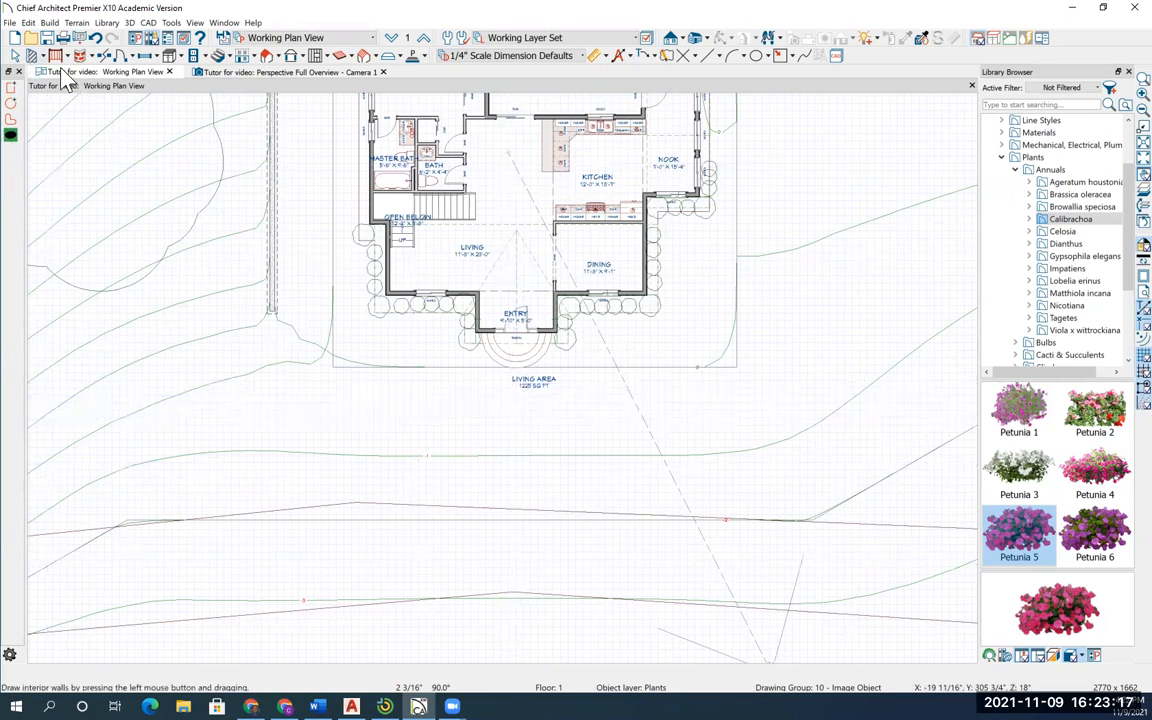
left_click(16, 55)
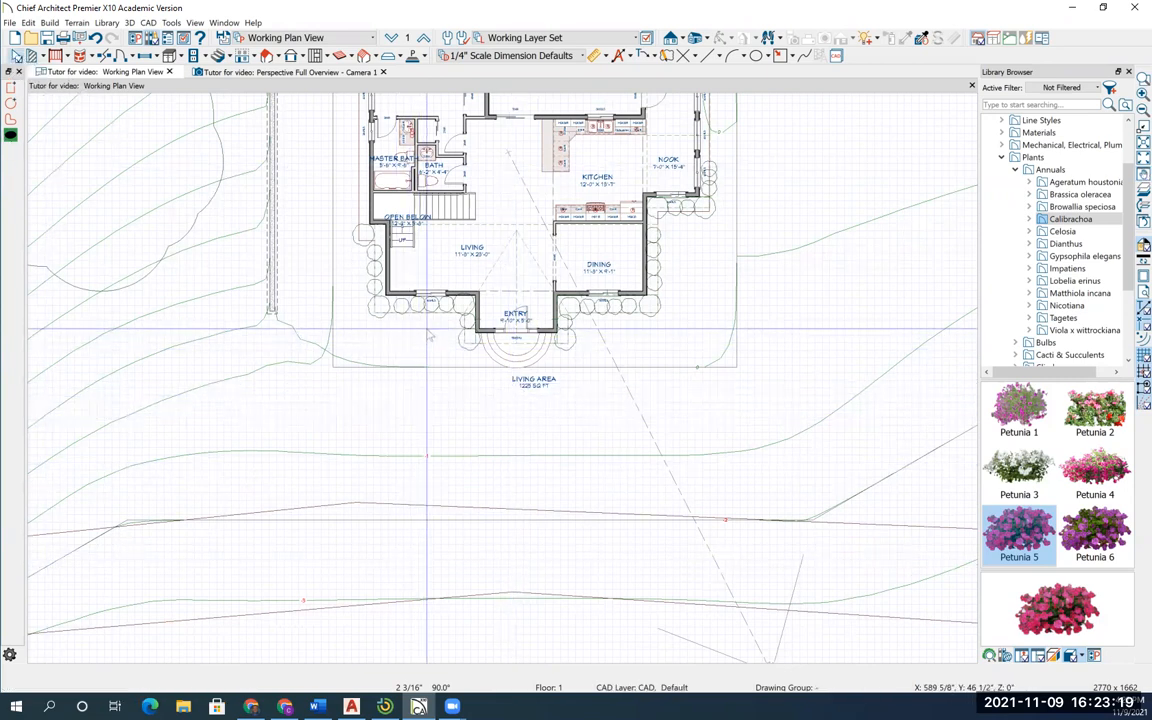
scroll(491, 345, "up", 2)
left_click(550, 398)
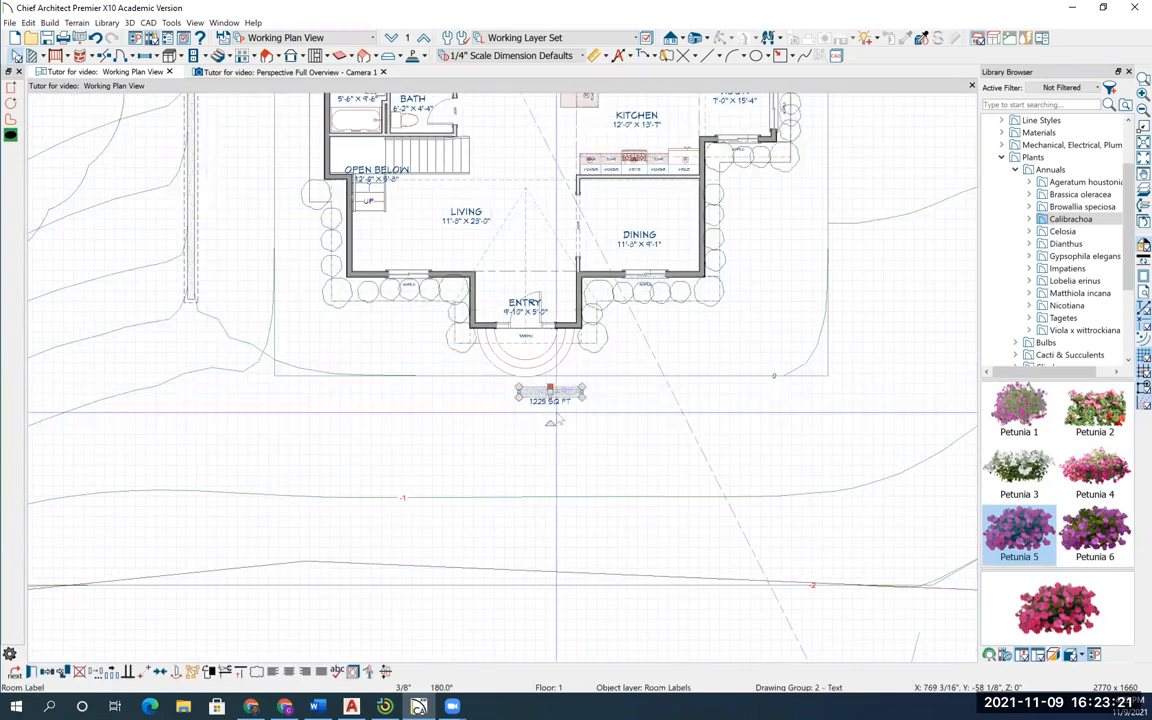
left_click_drag(550, 392, 652, 326)
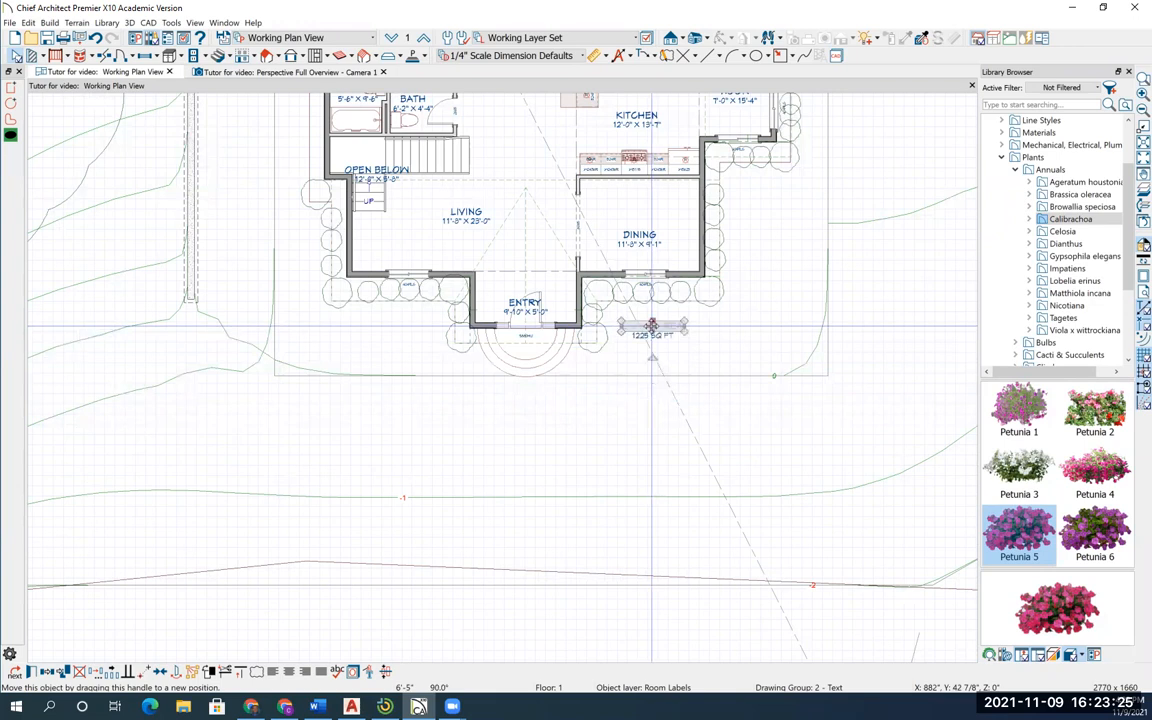
Step: Draw a round stepping stone about 3'-3" across in front of the entry steps and shift it slightly toward the living room side
left_click(79, 23)
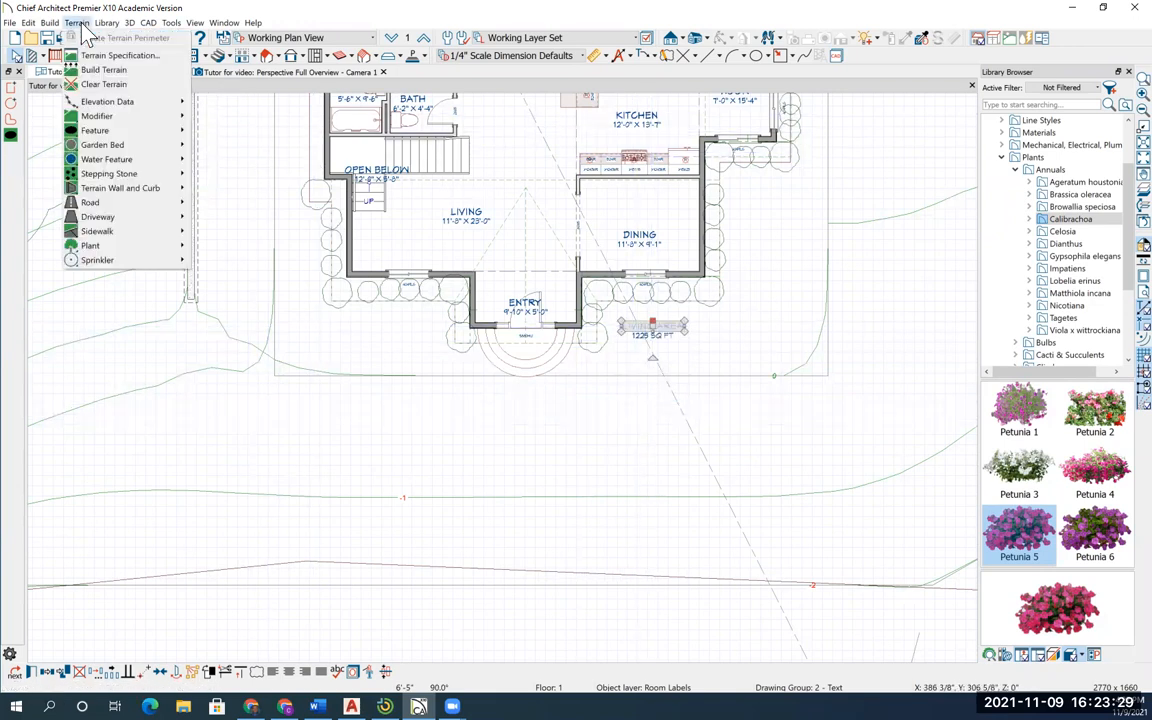
mouse_move(112, 176)
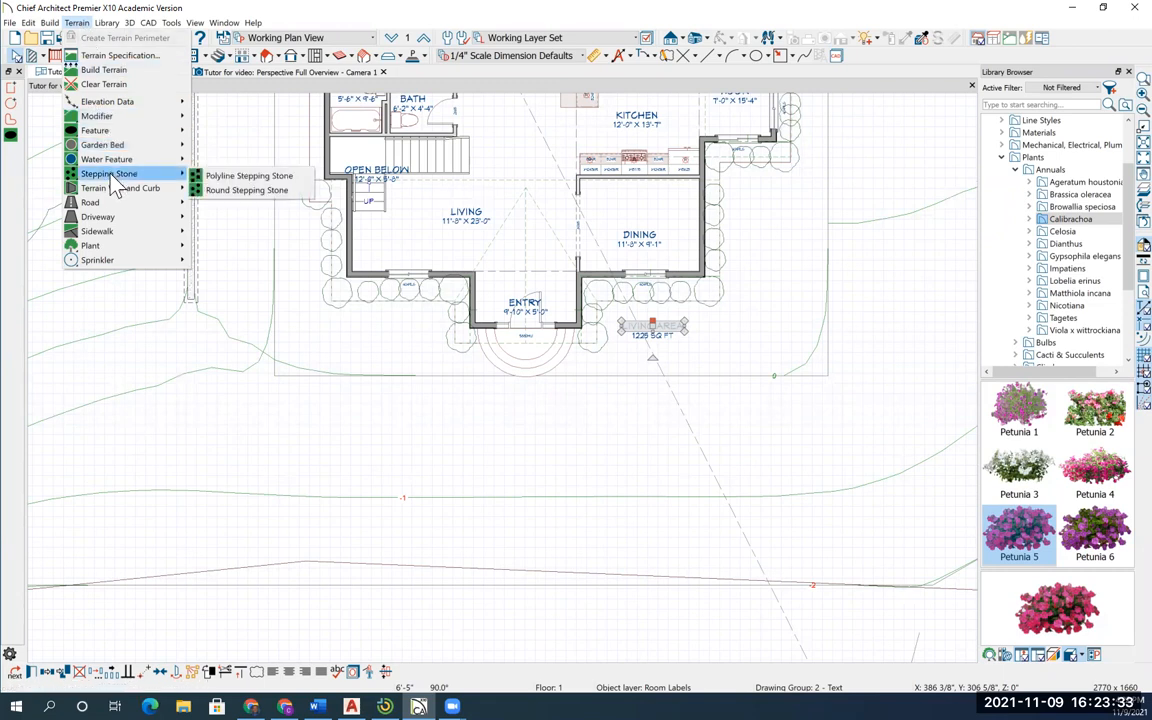
left_click(230, 191)
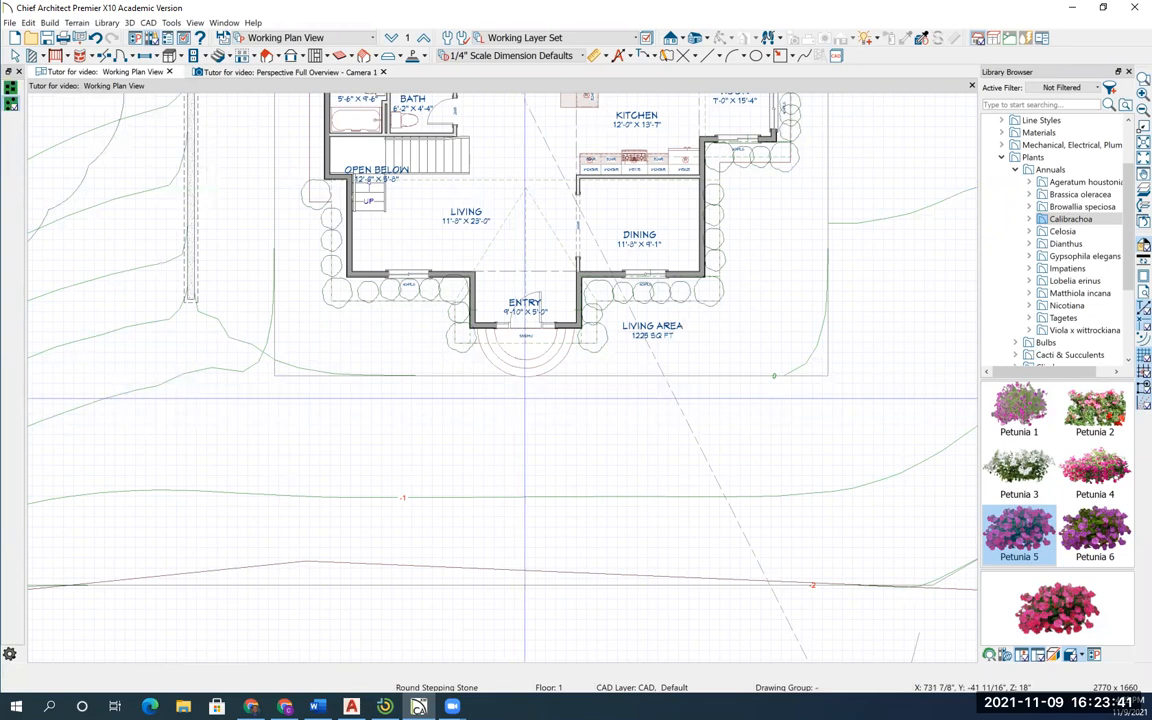
mouse_move(523, 395)
left_mouse_down()
mouse_move(526, 418)
mouse_move(544, 419)
left_mouse_up()
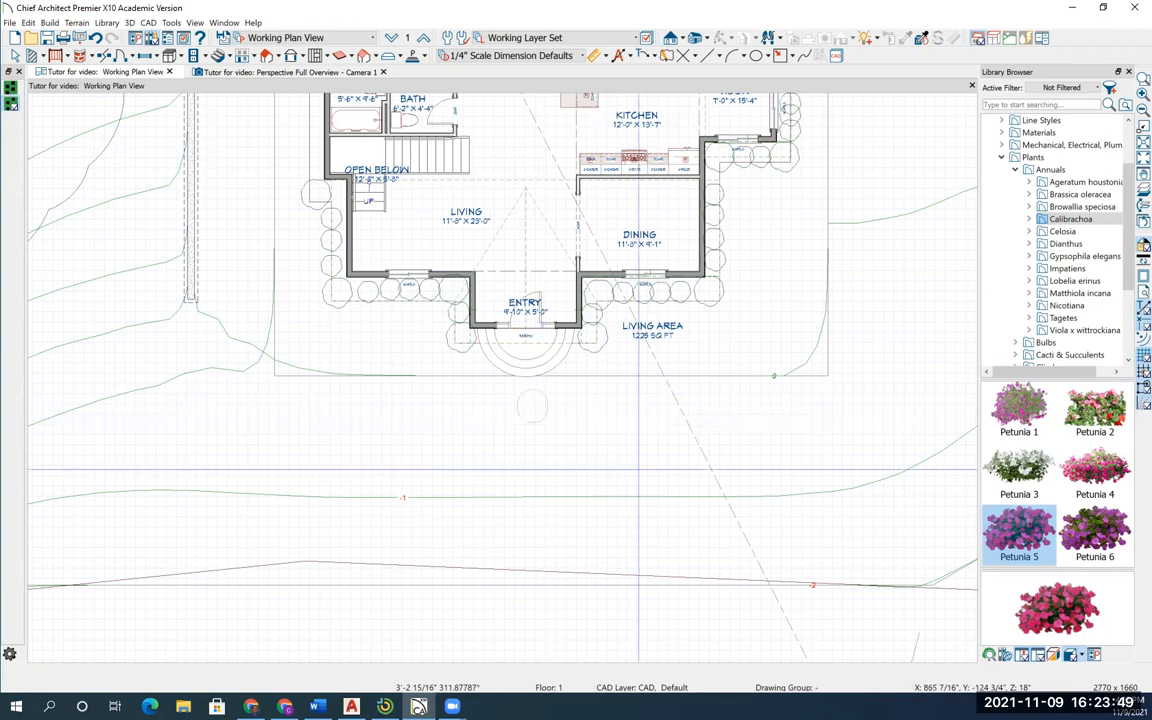
left_click(15, 56)
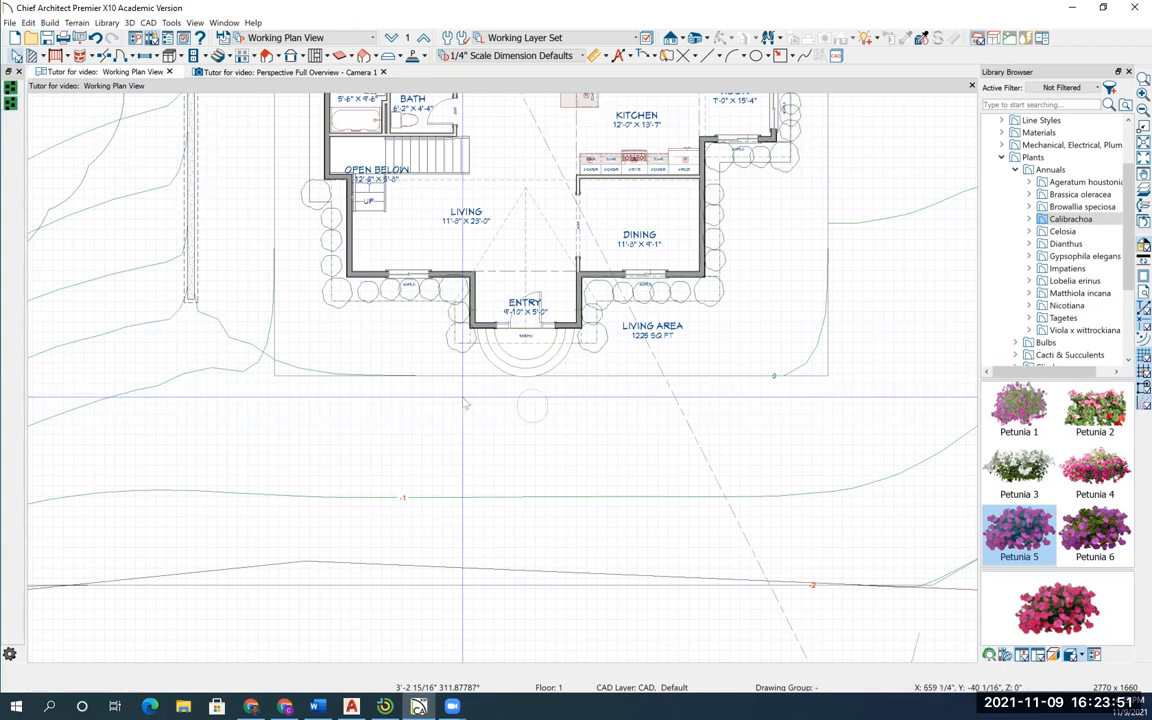
left_click(532, 405)
left_click_drag(532, 405, 518, 404)
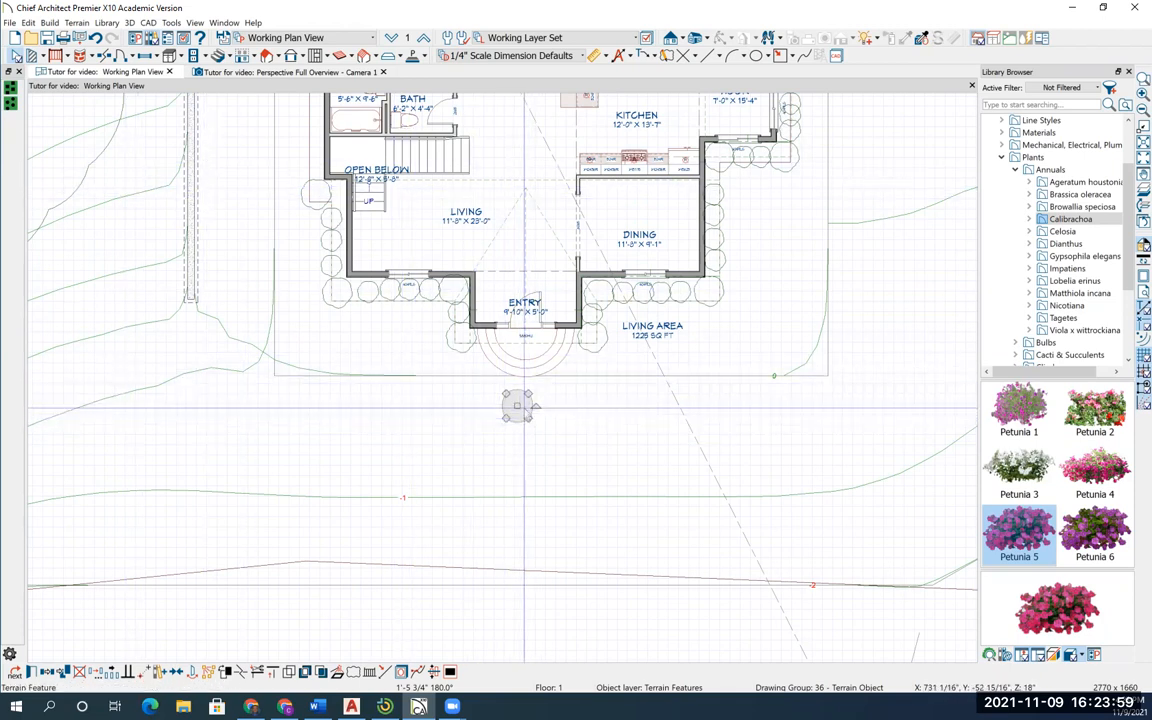
key("Escape")
double_click(530, 408)
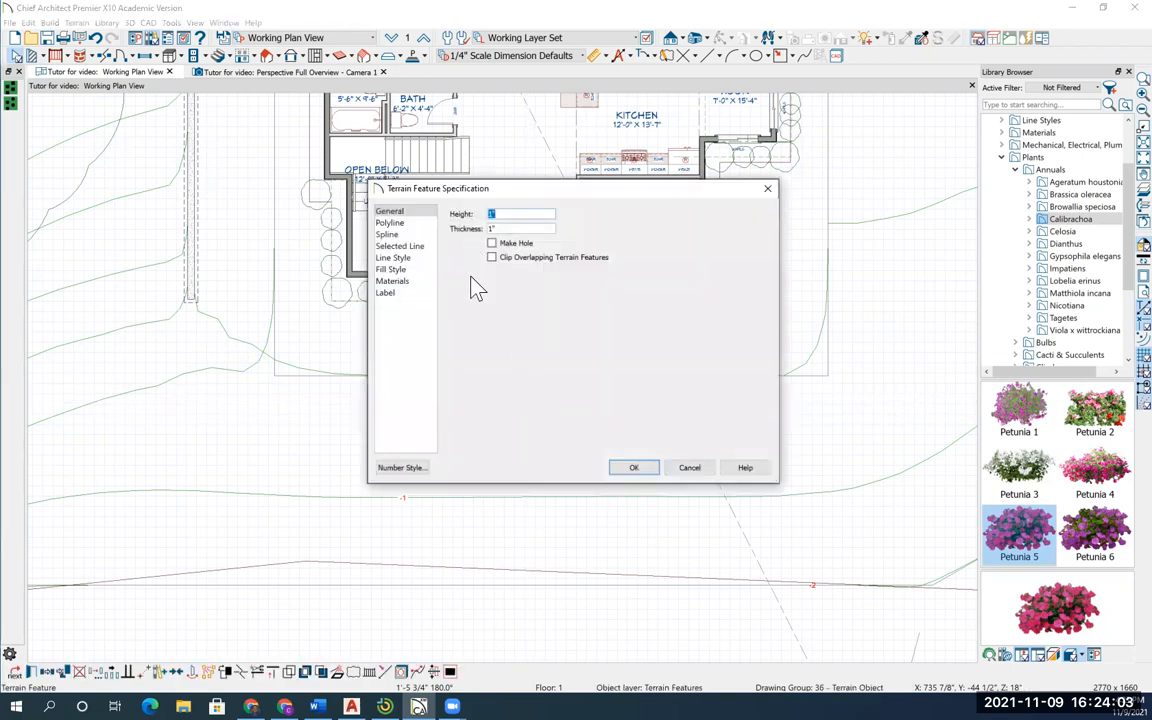
left_click(404, 282)
left_click(525, 242)
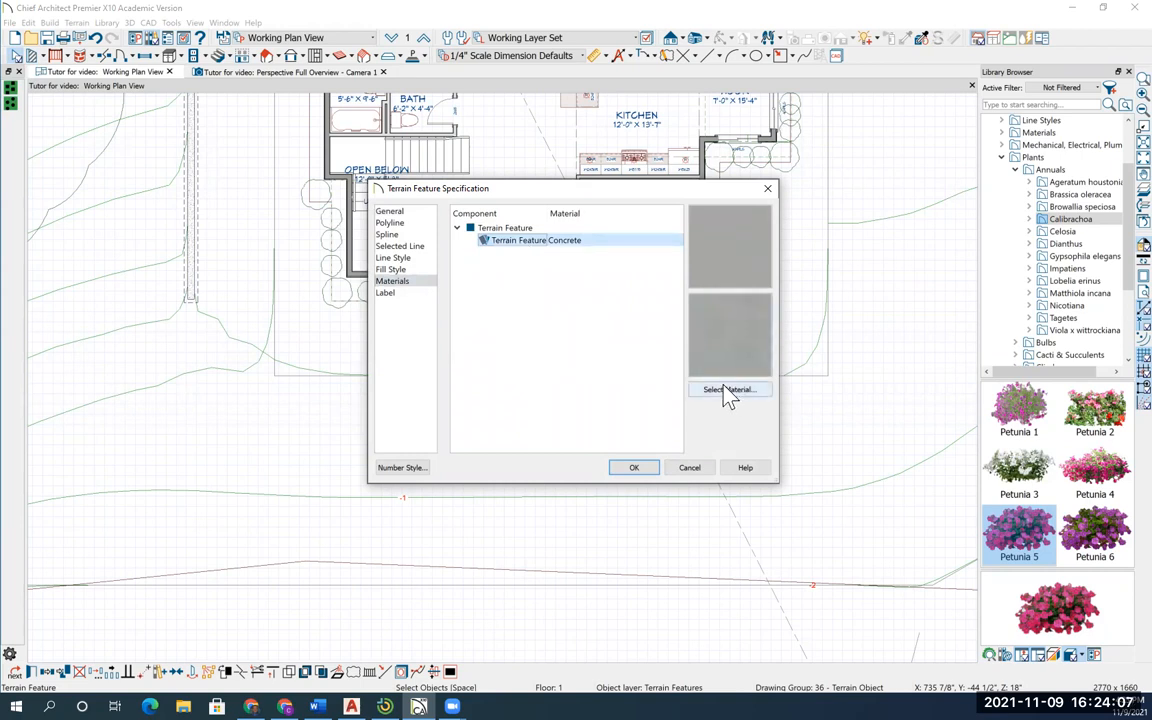
left_click(689, 468)
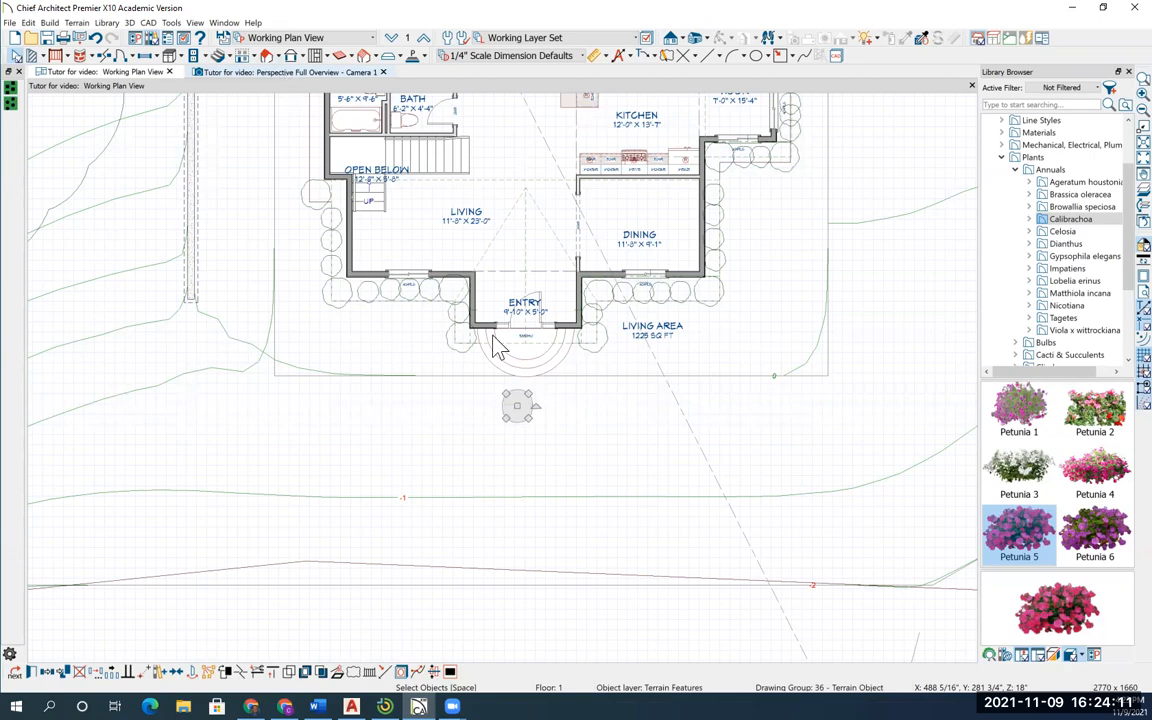
Step: In the 3D overview, pick up the entry steps' Concrete Aggregate material and apply it to the round stepping stone
key("ctrl+Tab")
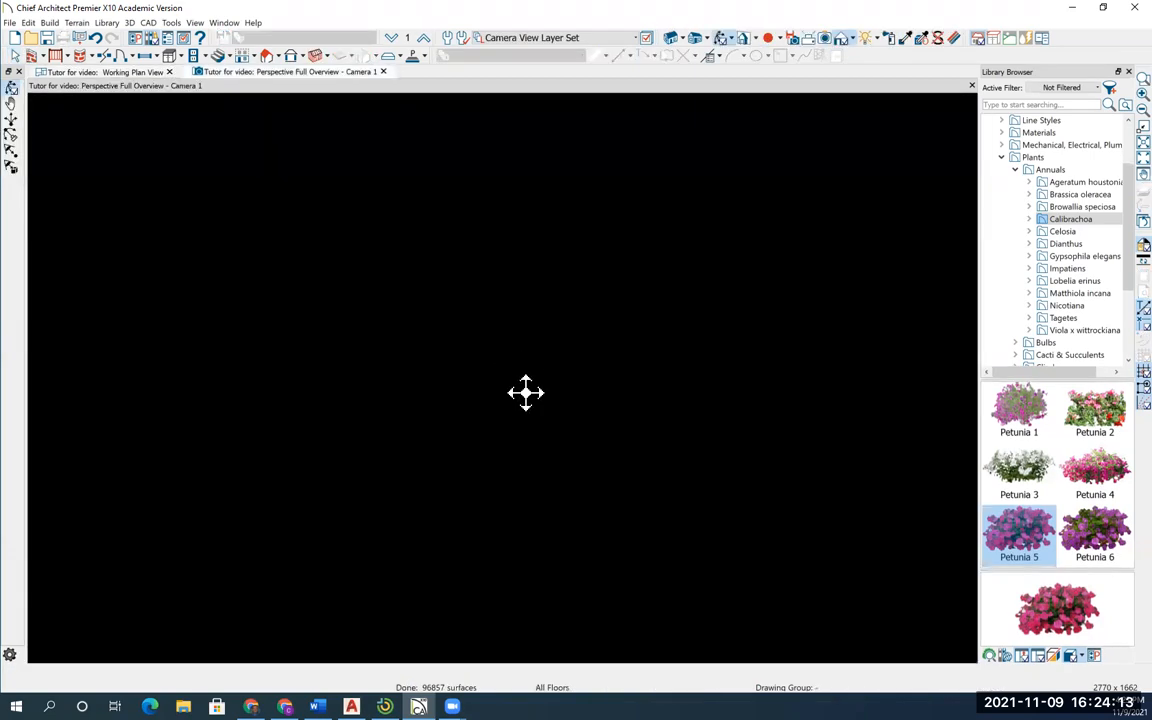
scroll(381, 410, "up", 5)
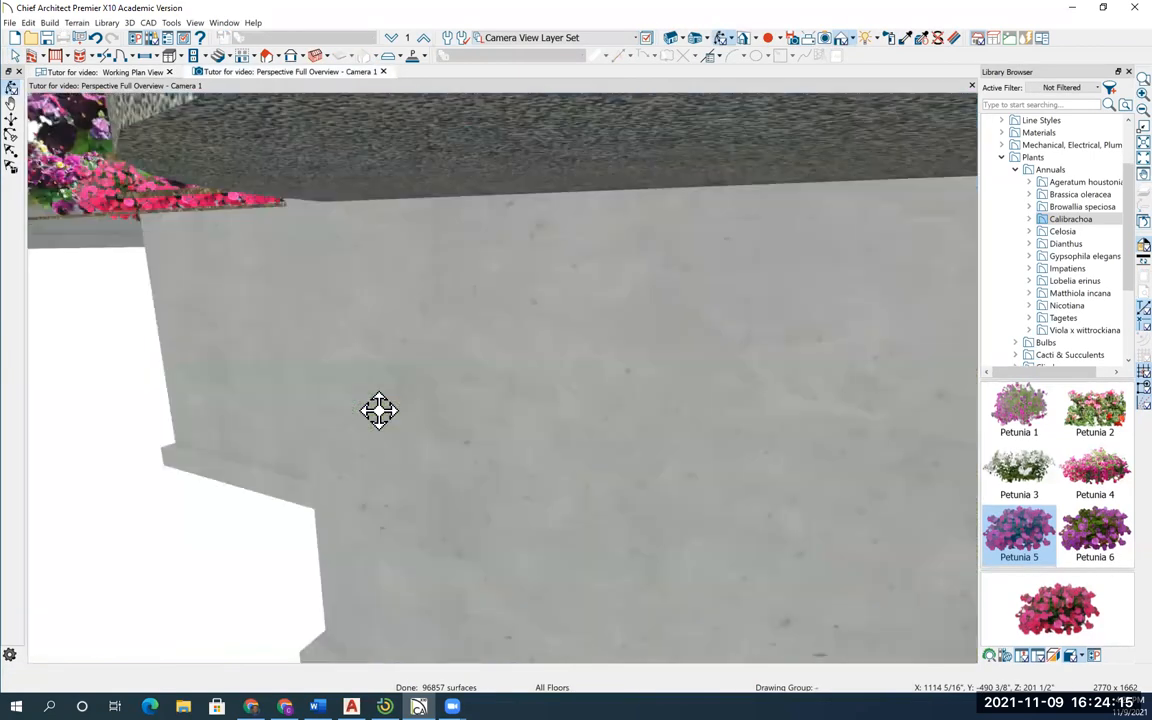
scroll(379, 407, "down", 5)
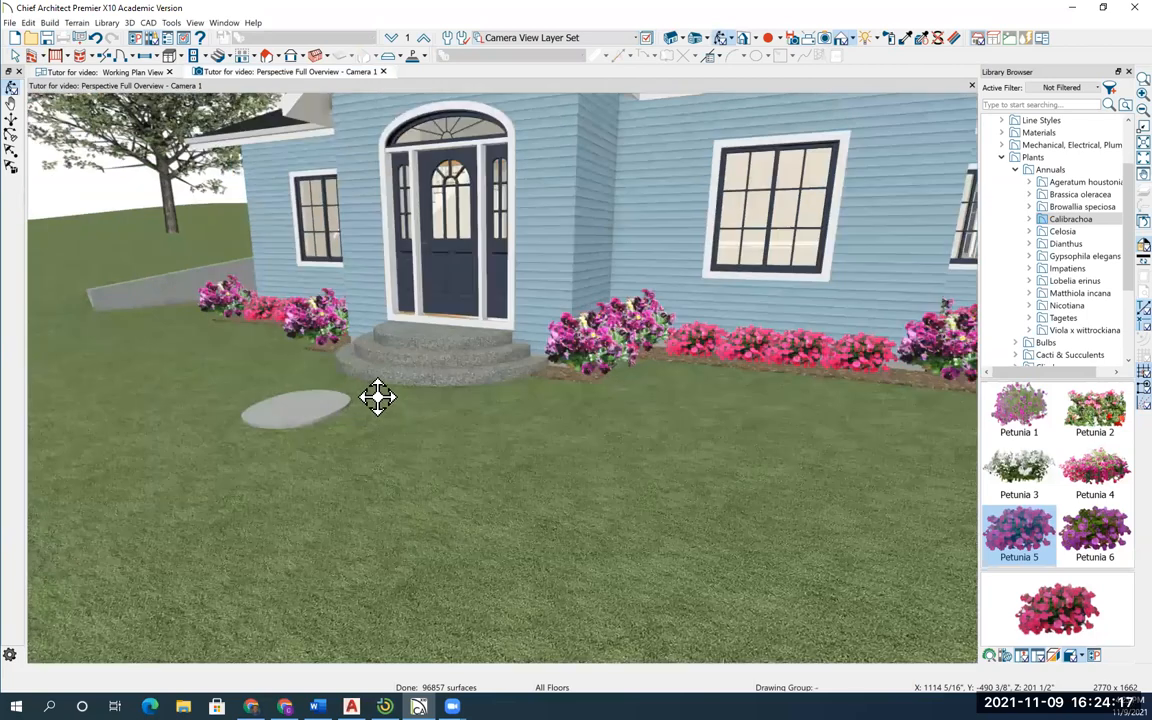
scroll(377, 397, "up", 5)
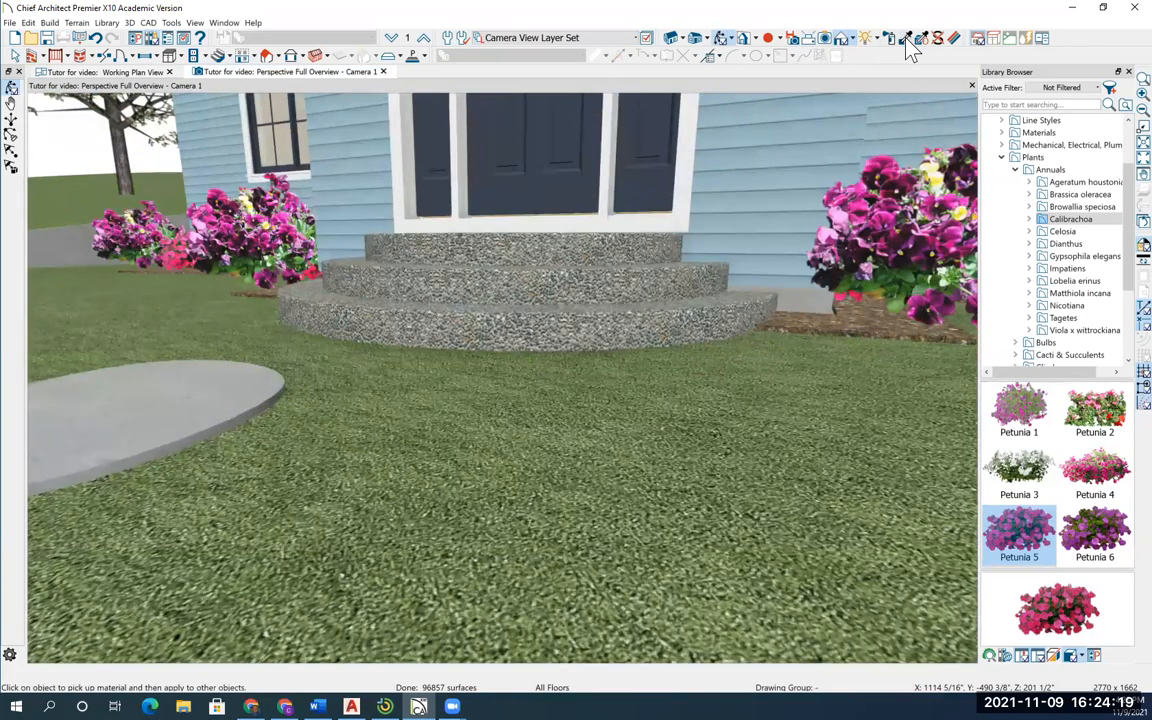
left_click(907, 42)
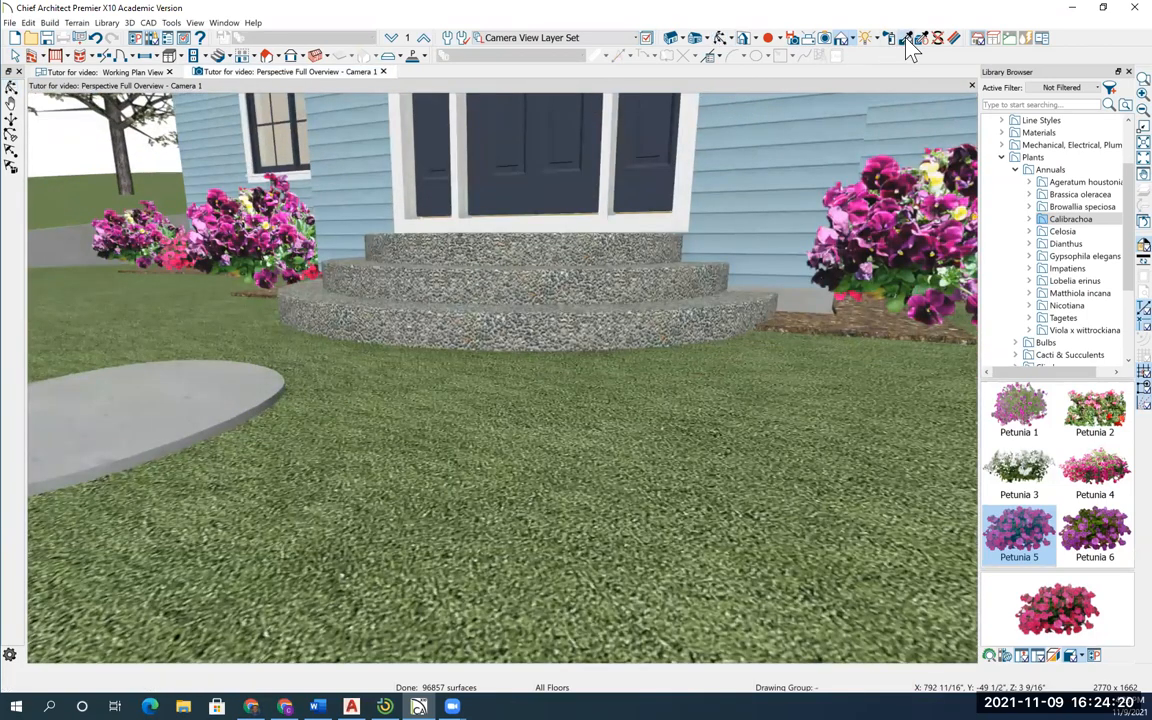
left_click(535, 284)
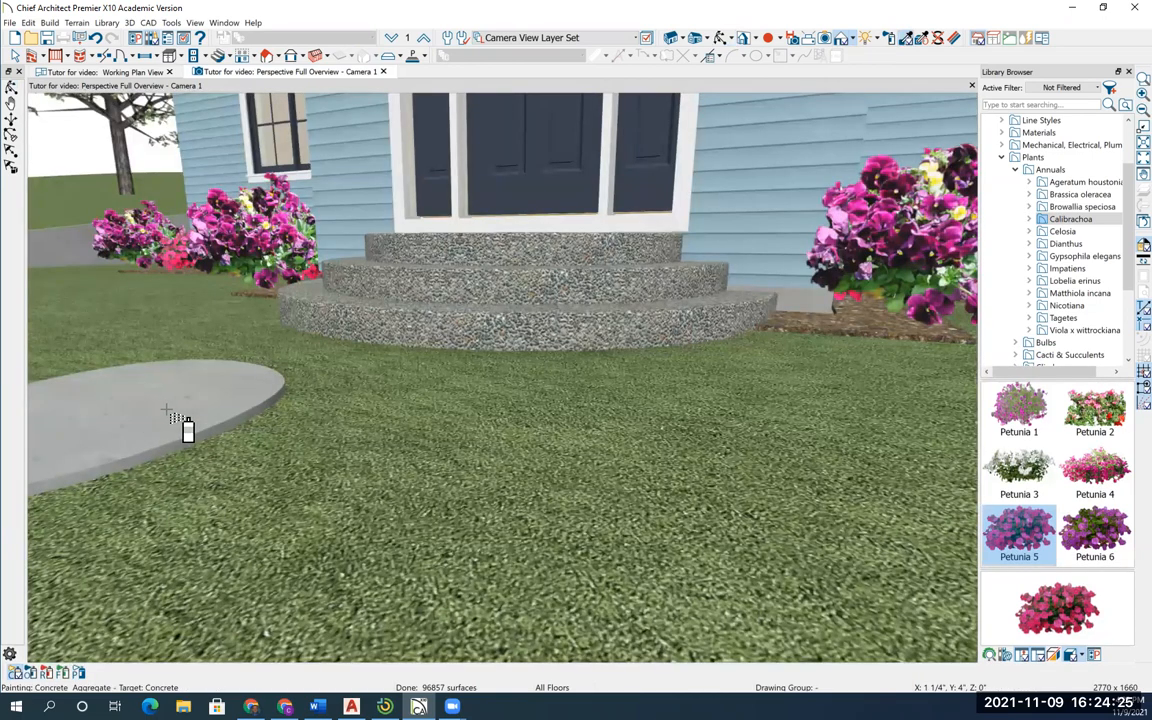
left_click(180, 425)
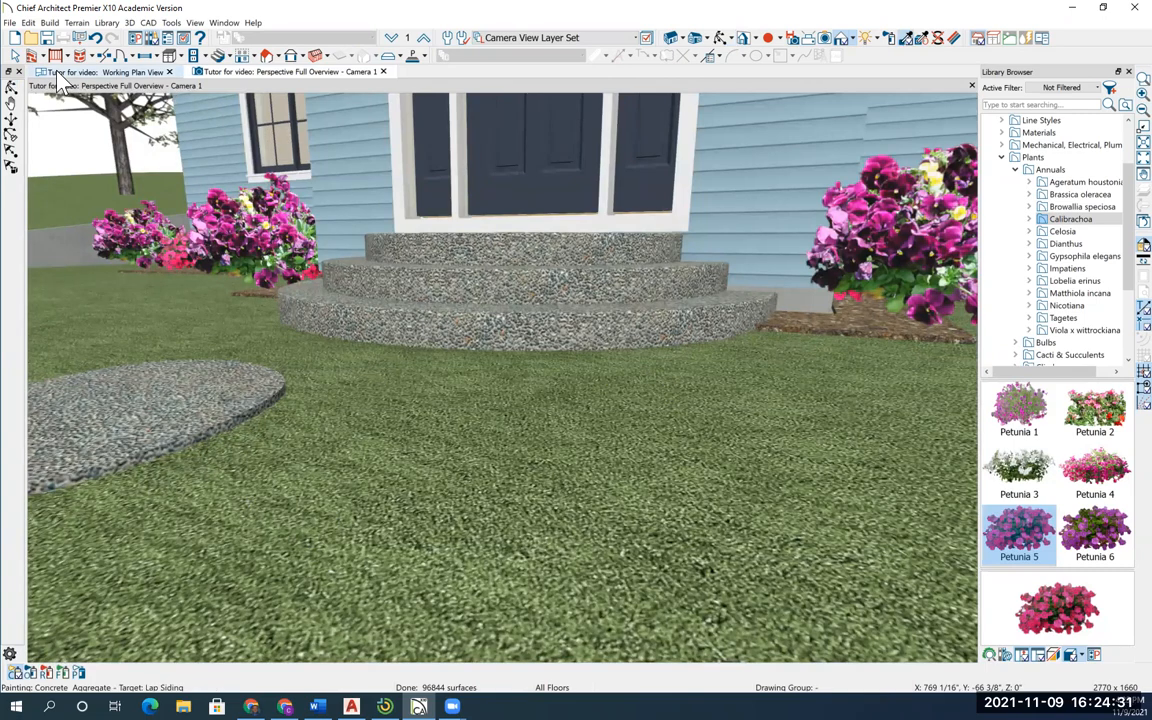
left_click(15, 54)
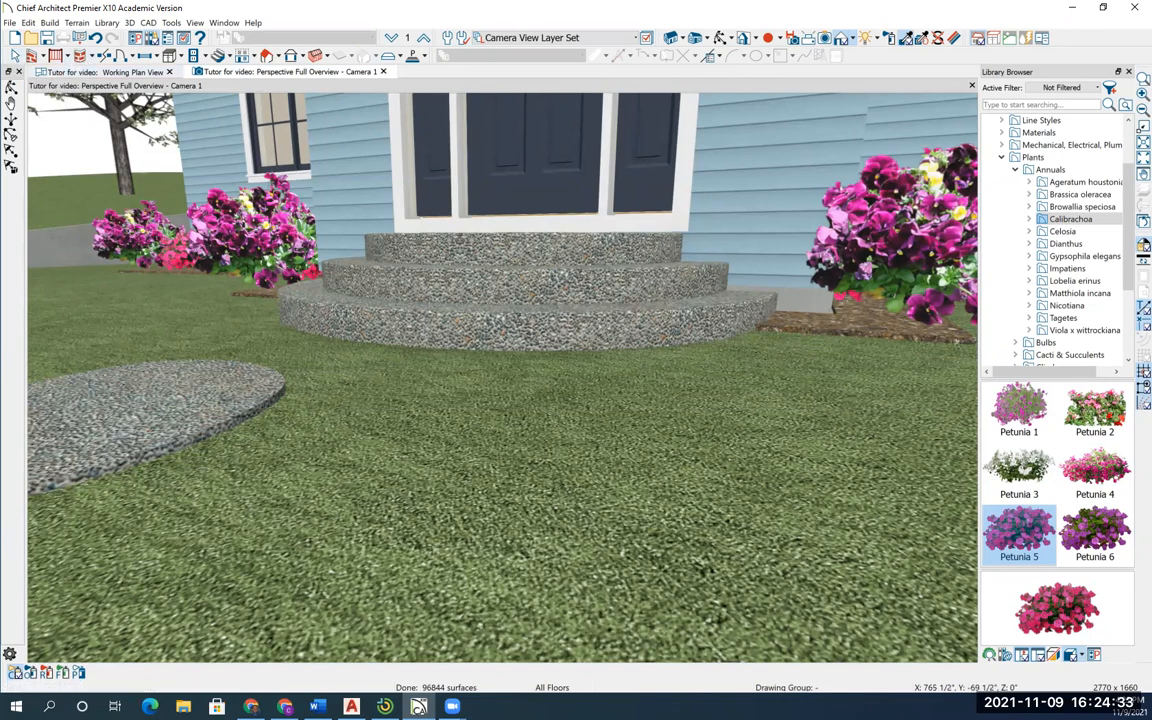
left_click(922, 38)
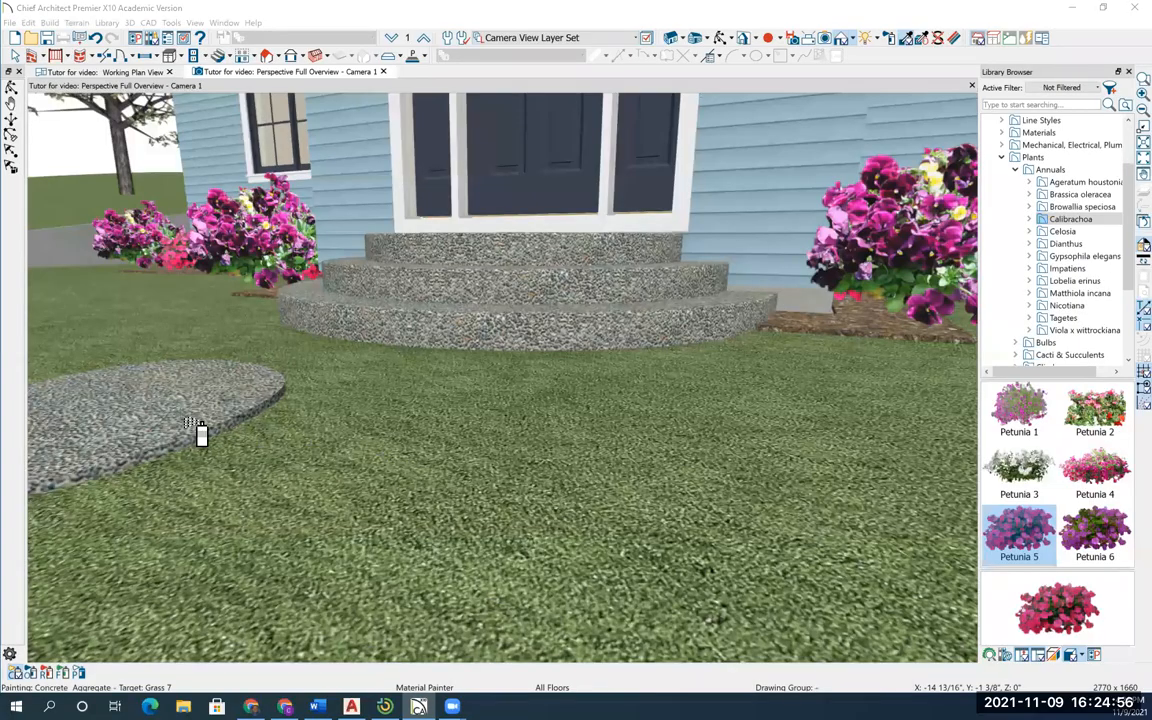
Step: Return to the floor plan and delete the perspective overview camera in front of the entry
left_click(112, 73)
left_click(112, 72)
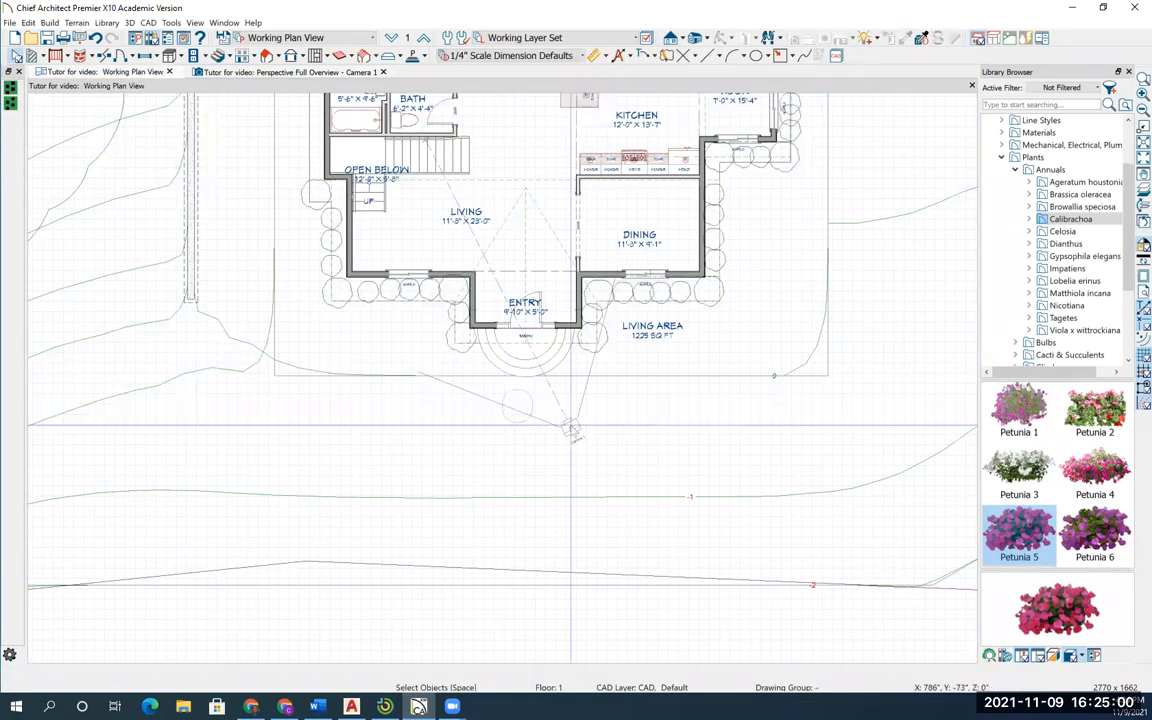
scroll(530, 486, "down", 2)
middle_click_drag(530, 486, 517, 440)
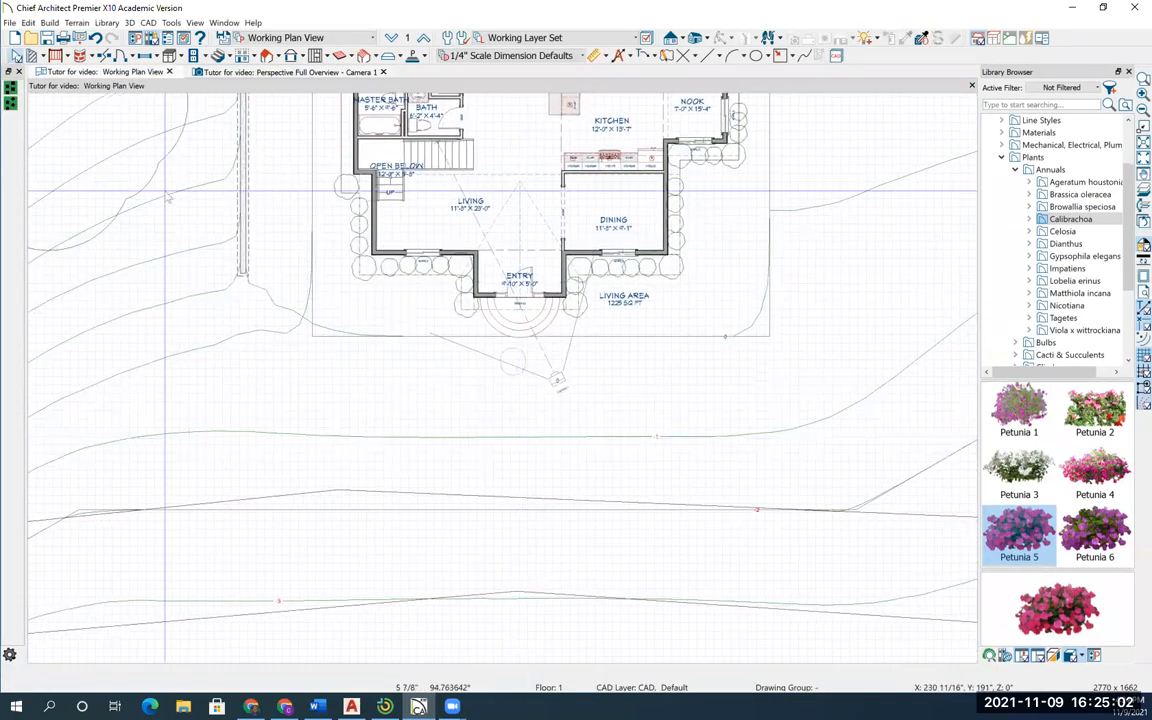
left_click(17, 56)
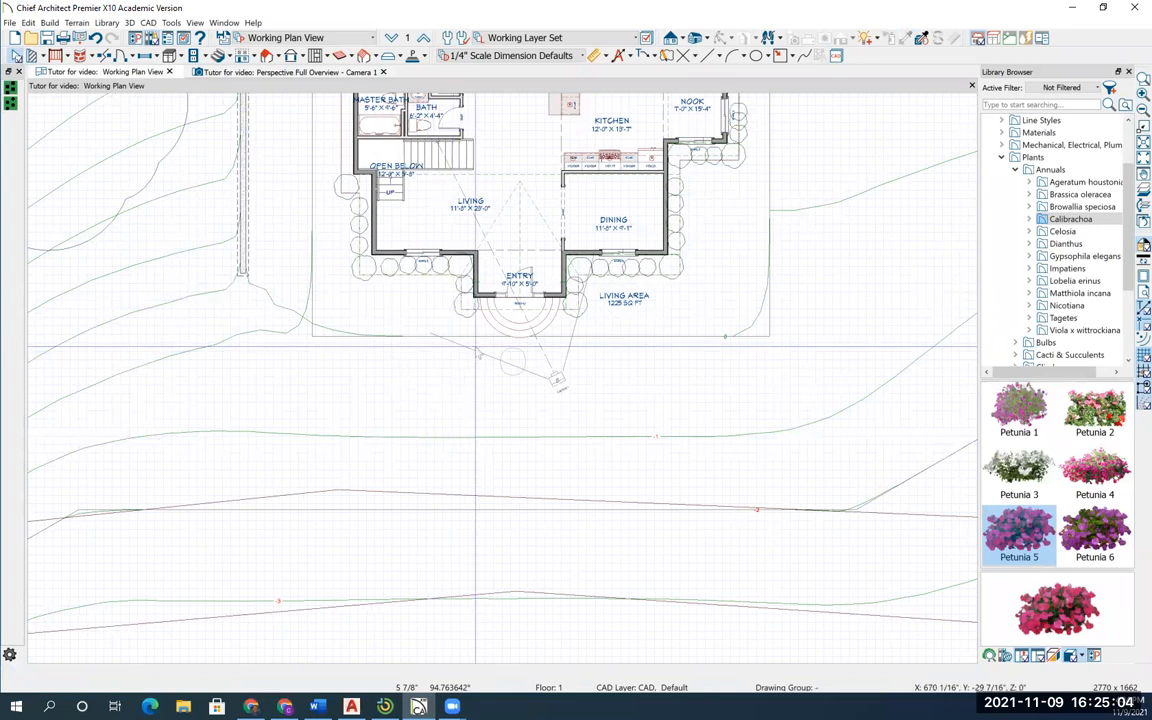
left_click(557, 380)
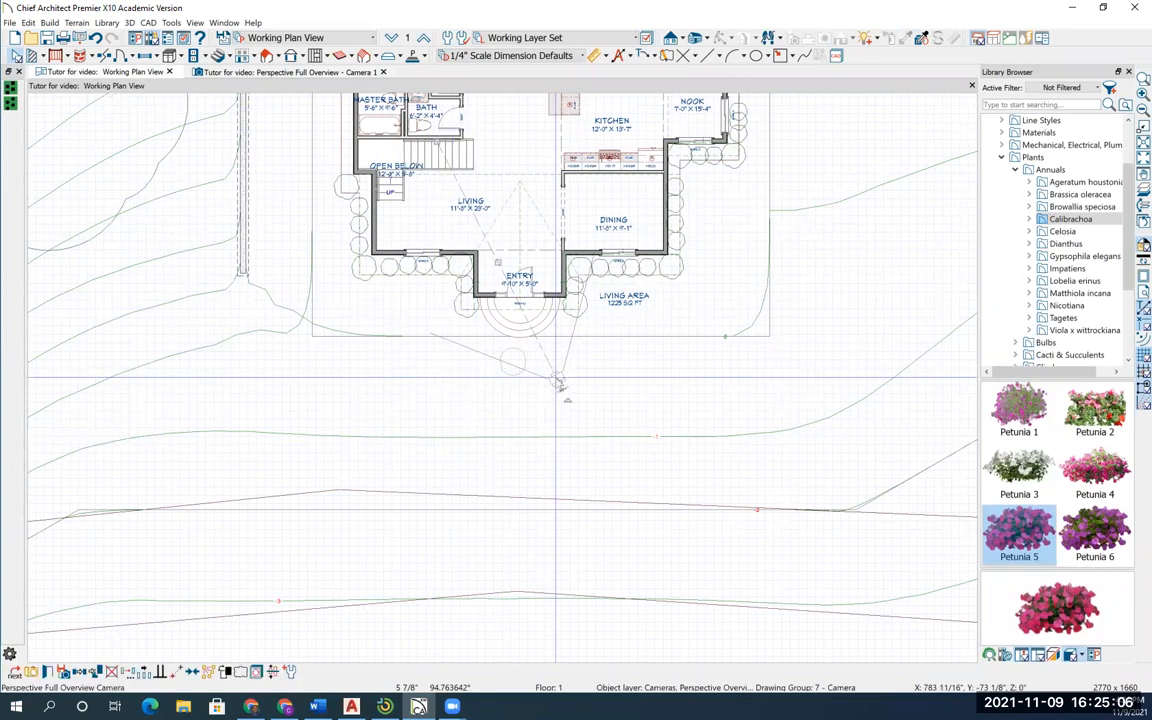
key("Delete")
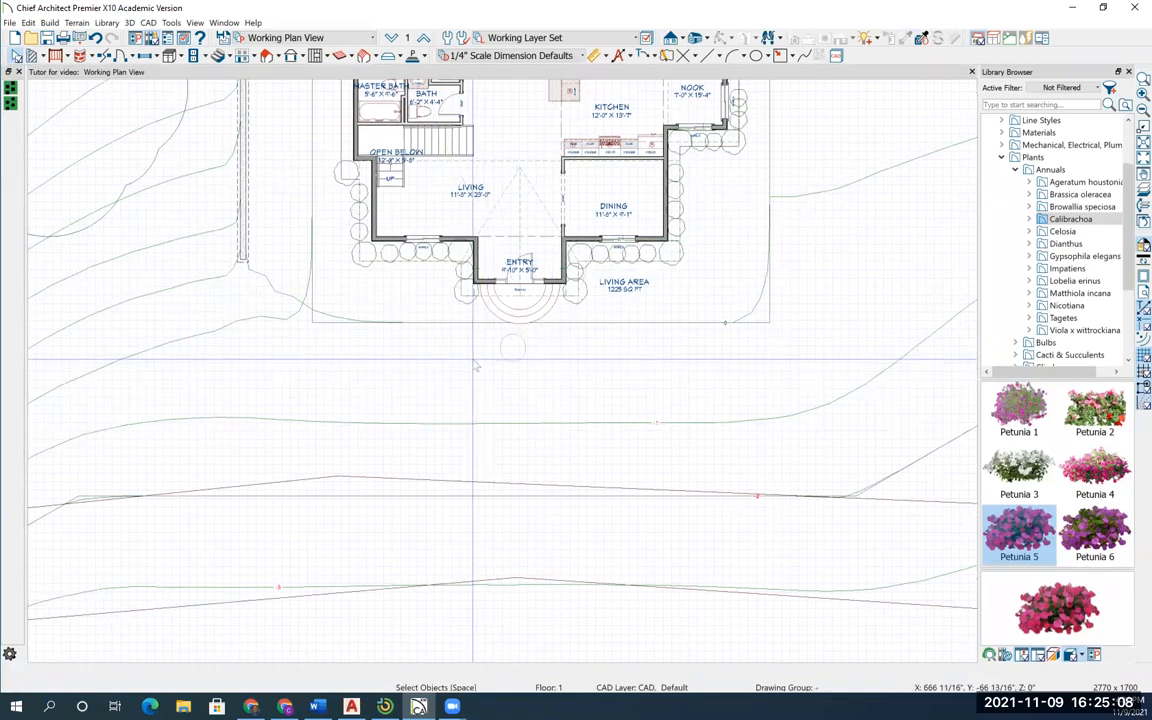
Step: Place three copies of the round stepping stone in a staggered line toward the beach, then shift the last one about 1'-1" farther from the house
left_click(513, 349)
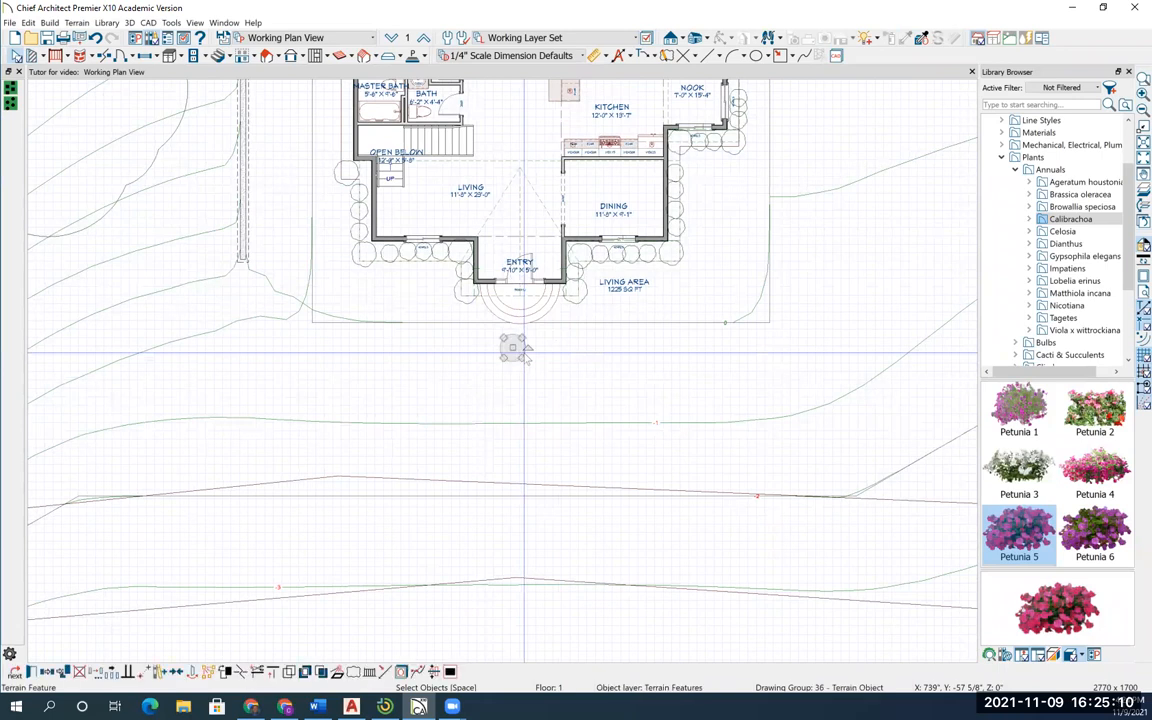
right_click(516, 345)
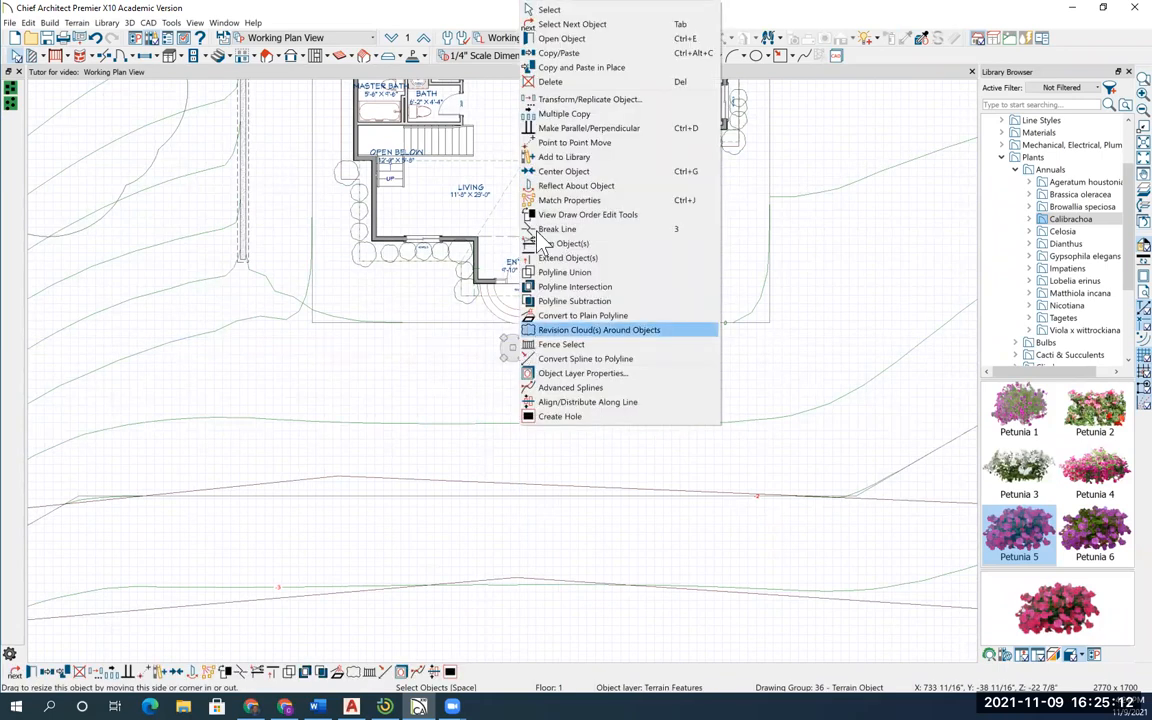
left_click(561, 54)
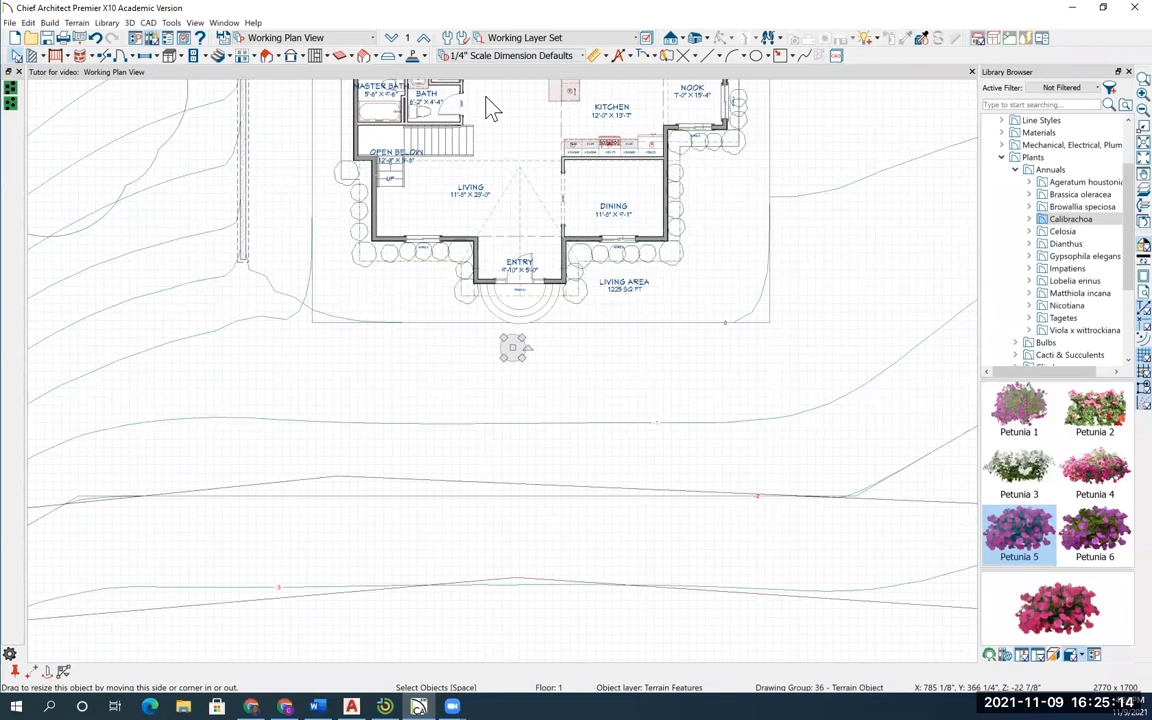
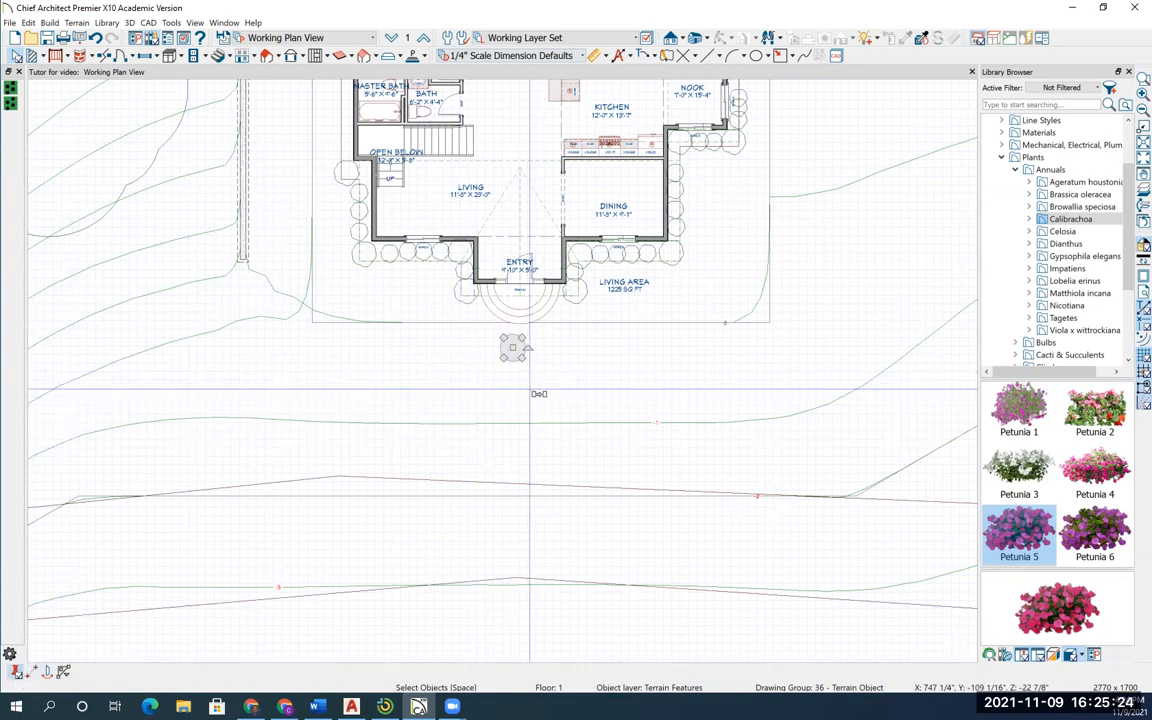
left_click(533, 391)
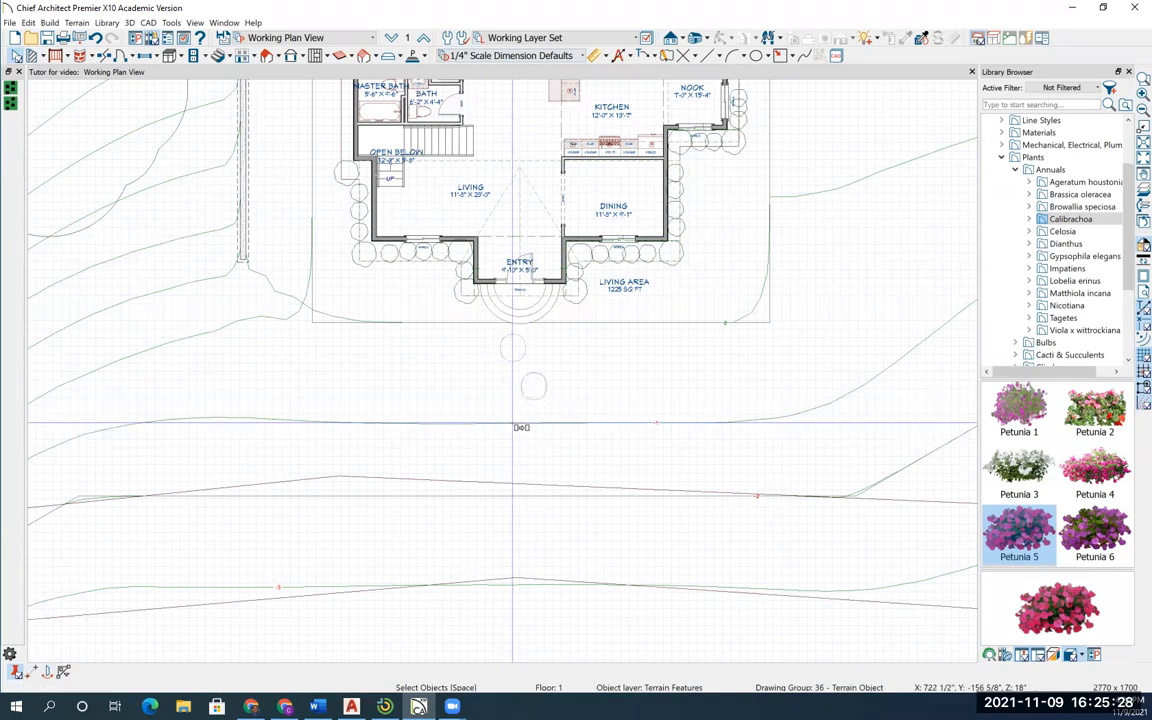
left_click(511, 423)
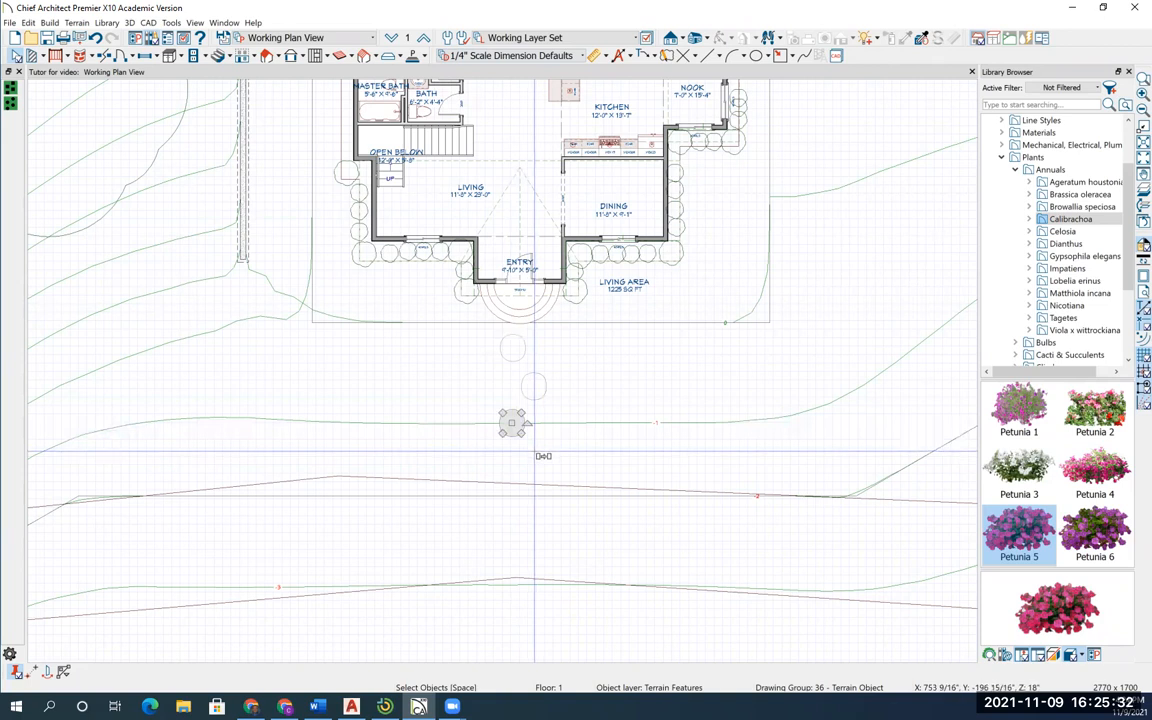
left_click(534, 451)
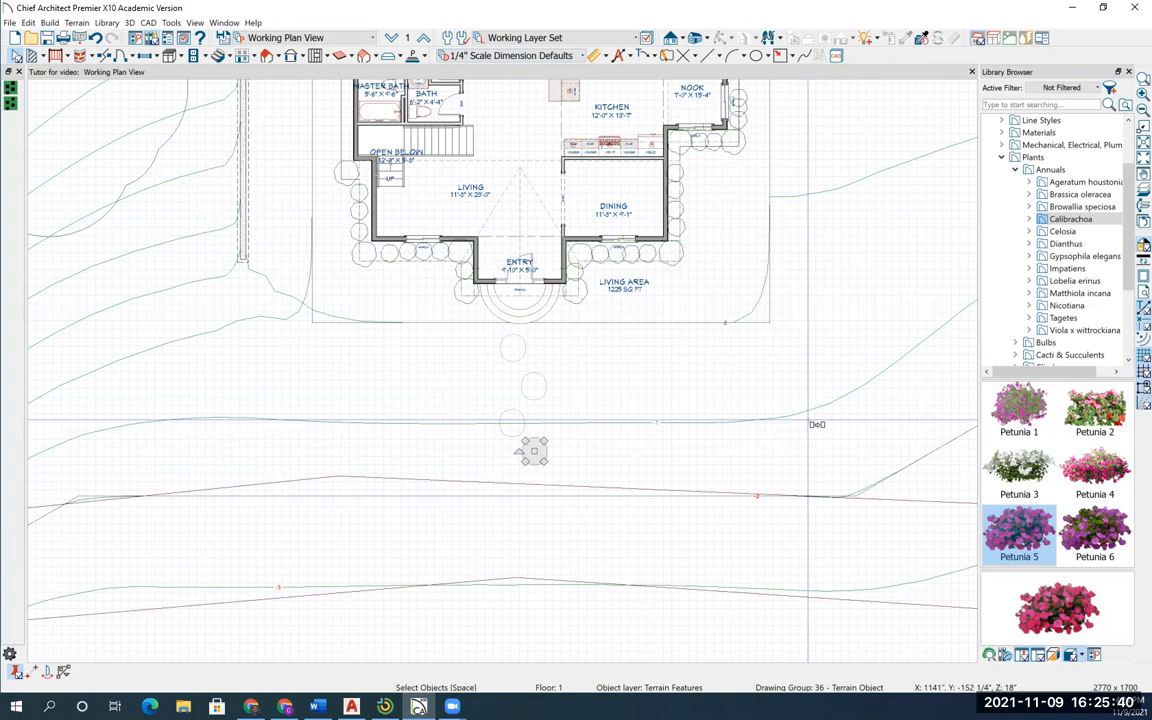
key("Escape")
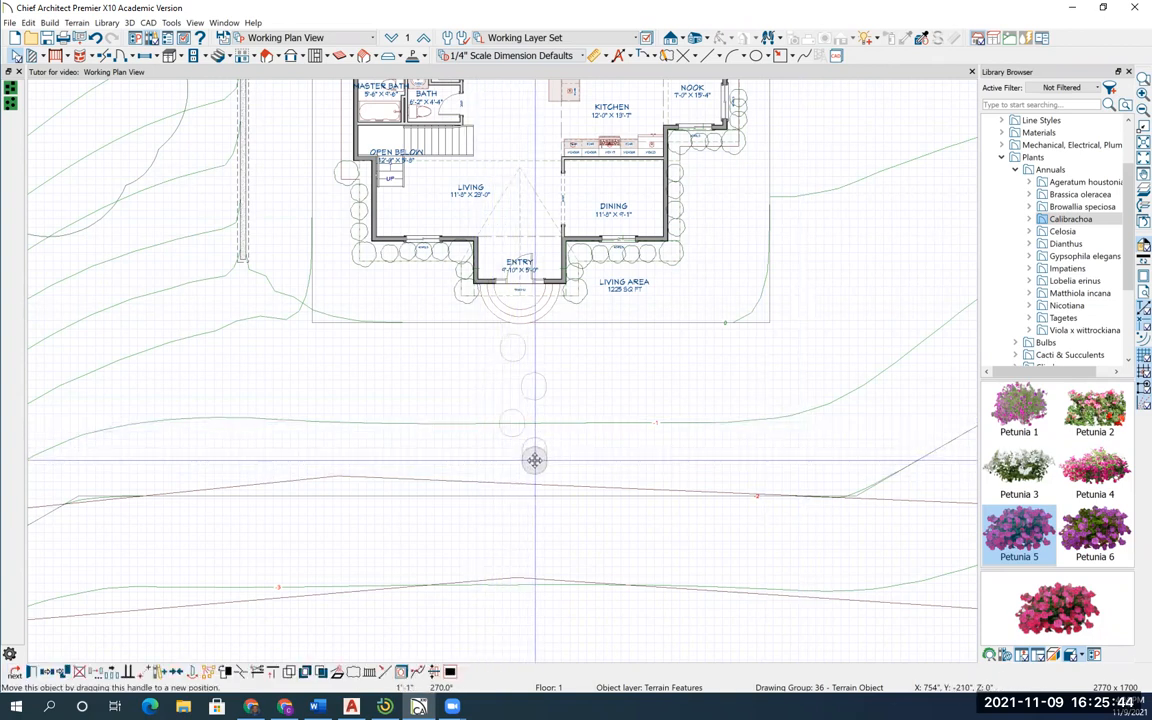
left_click(591, 529)
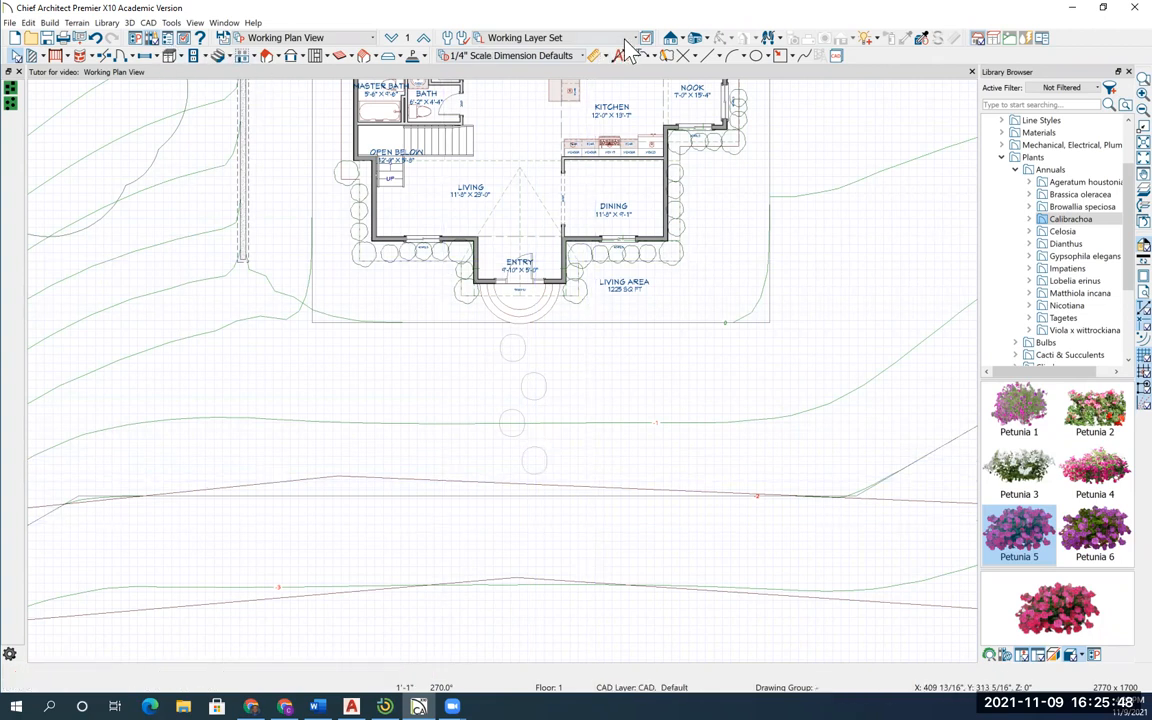
Step: Open a perspective full overview and examine the stepping-stone path and planted beds at the front of the house from a low angle
left_click(695, 38)
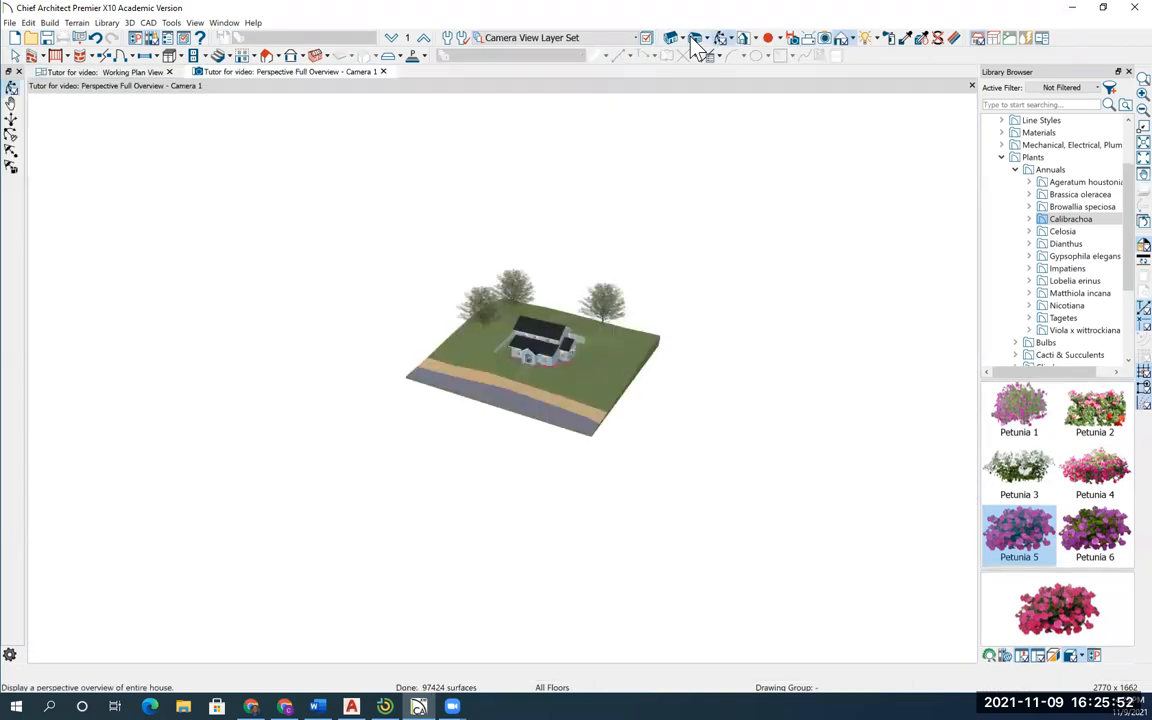
scroll(535, 335, "up", 3)
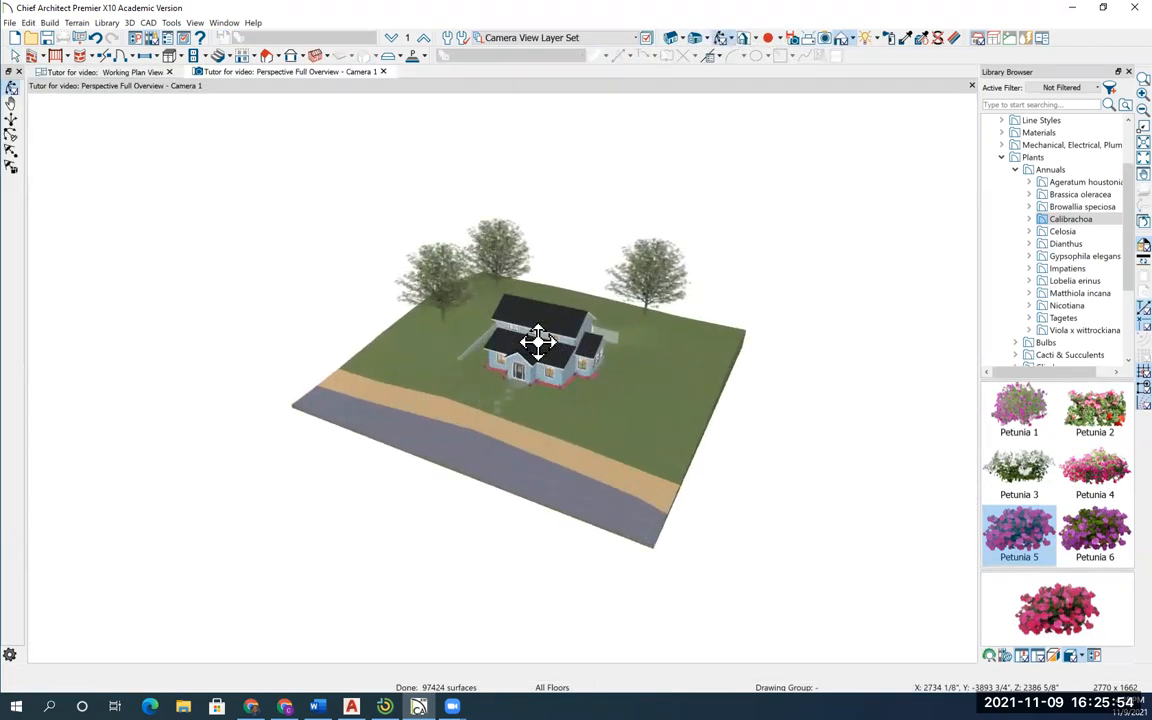
scroll(538, 341, "up", 4)
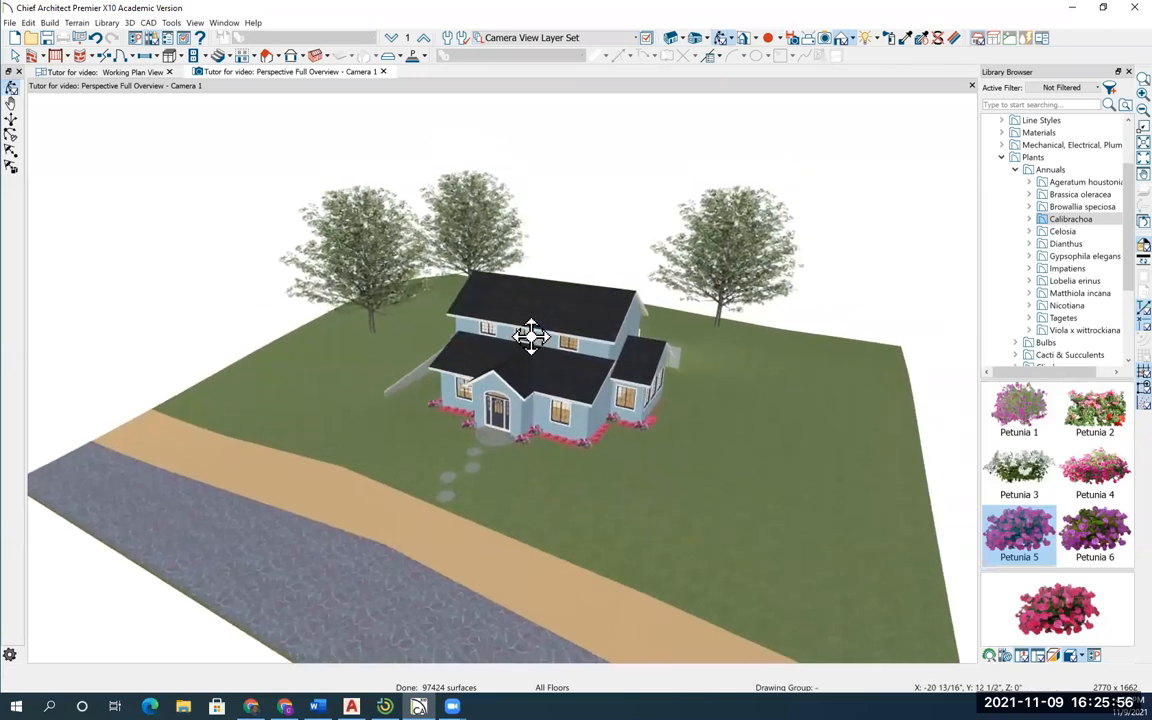
scroll(617, 337, "up", 2)
left_click_drag(522, 378, 622, 411)
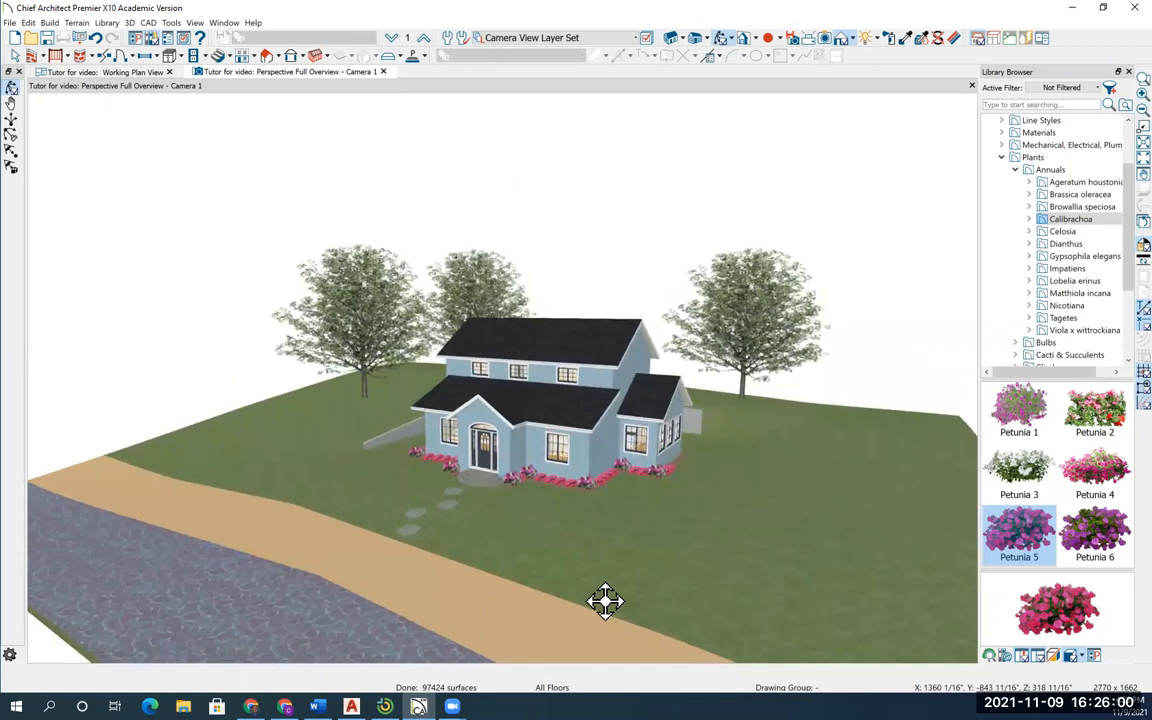
scroll(605, 600, "up", 2)
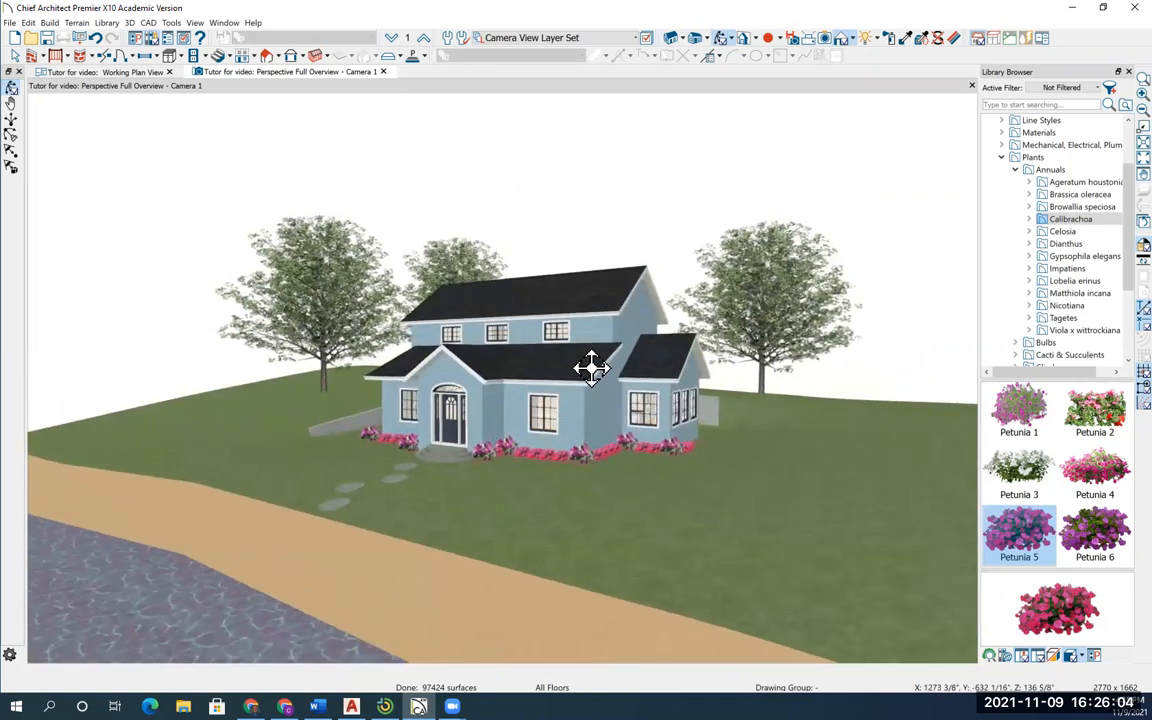
scroll(591, 368, "up", 1)
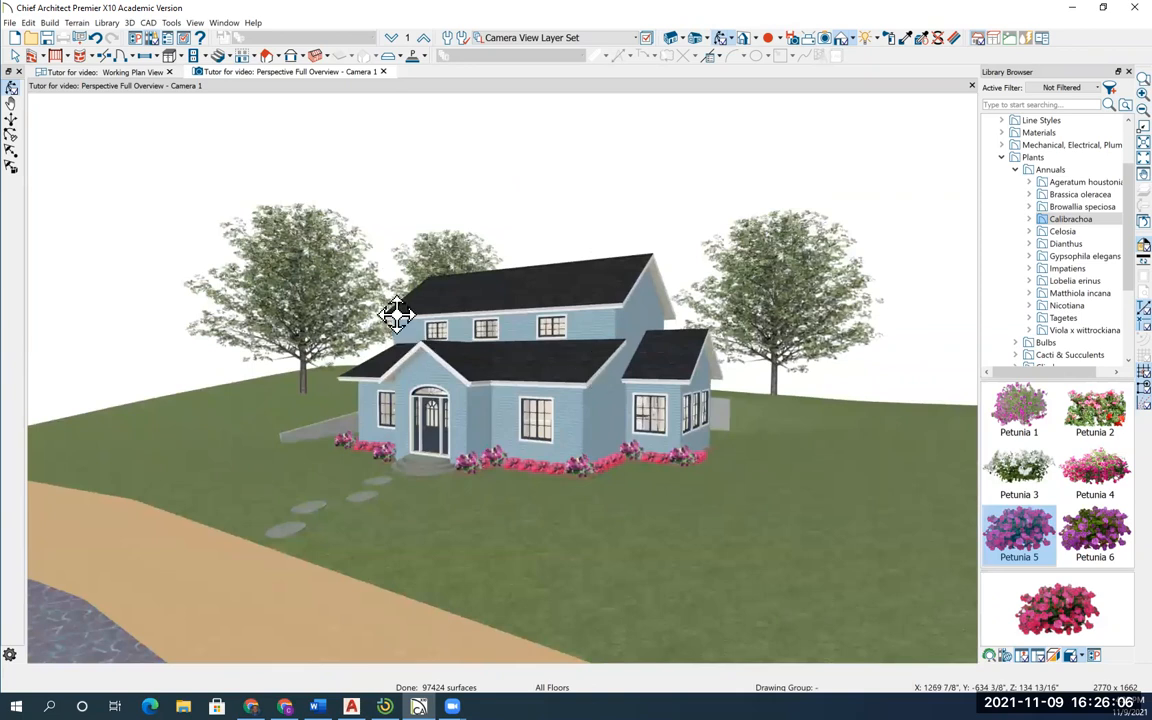